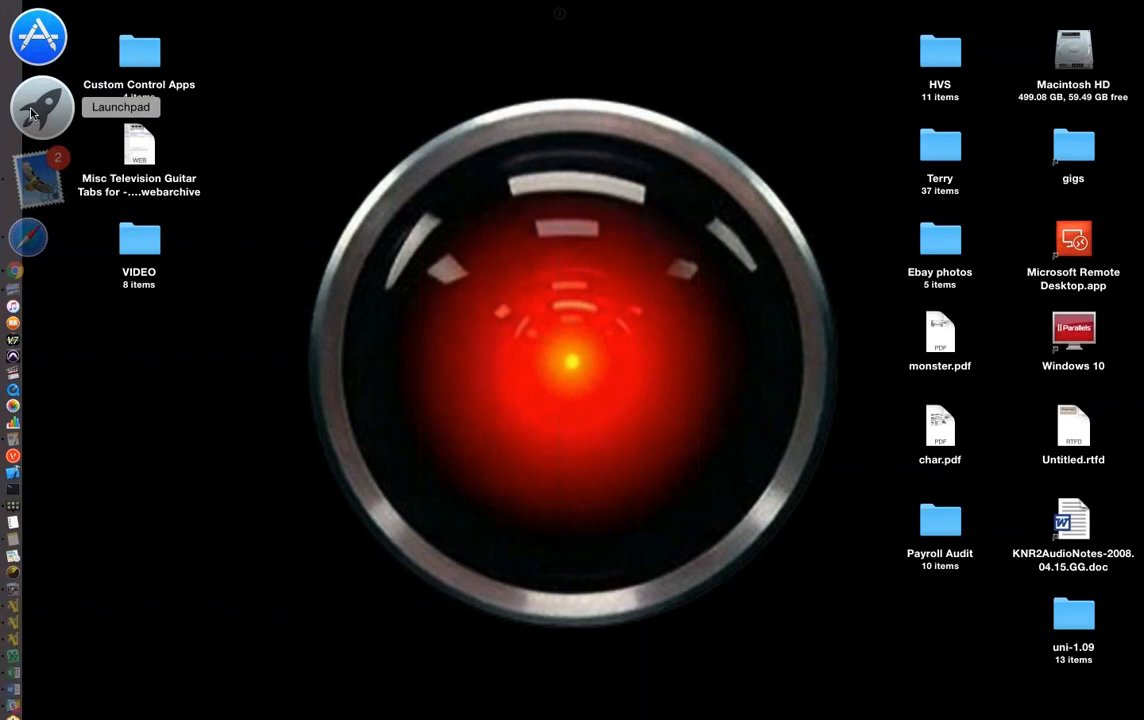
# Step: Search Launchpad for 'mill' and launch Millumin
pyautogui.click(32, 113)
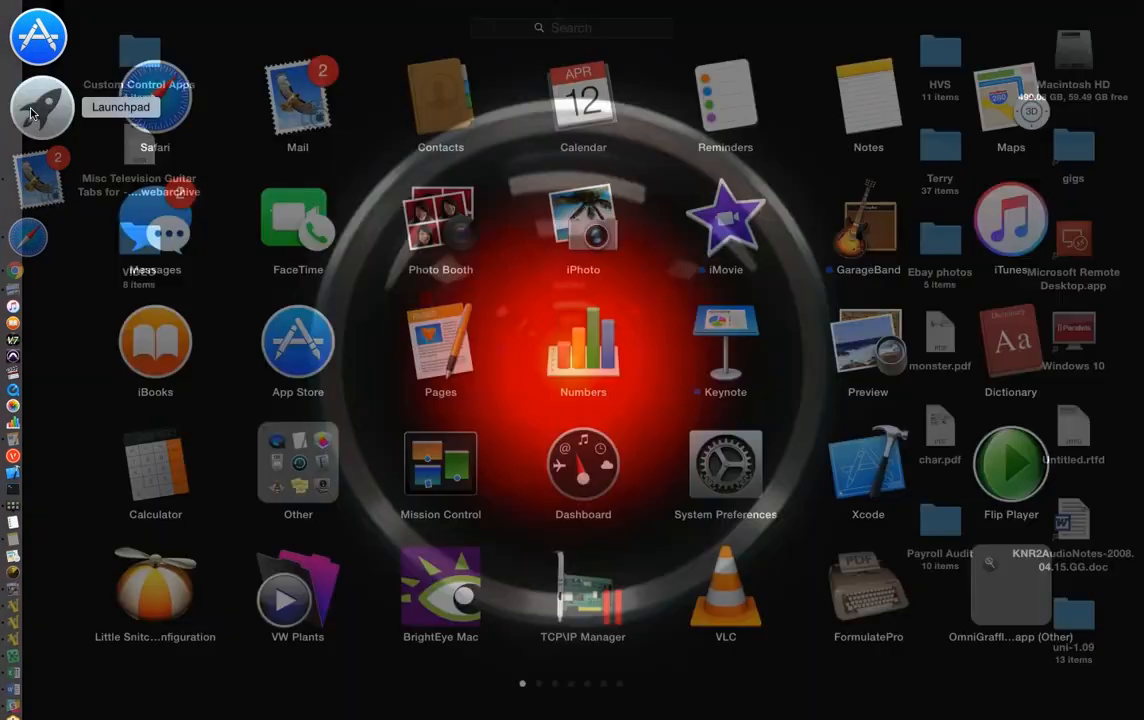
pyautogui.write('Rill')
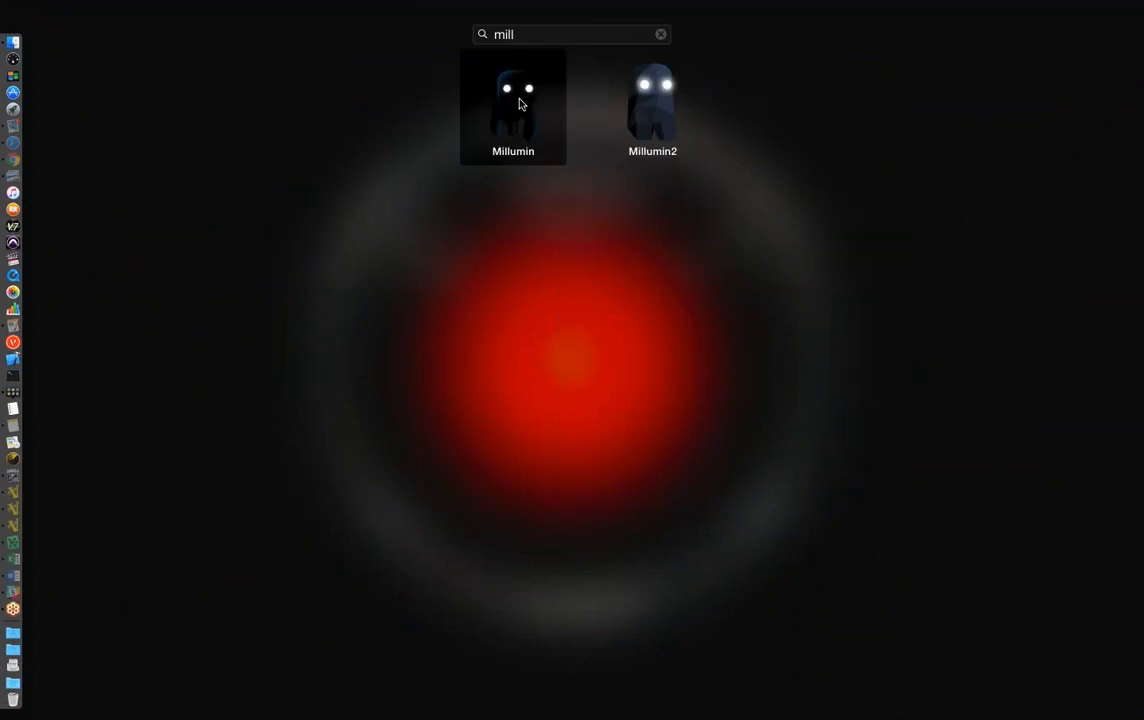
pyautogui.click(520, 103)
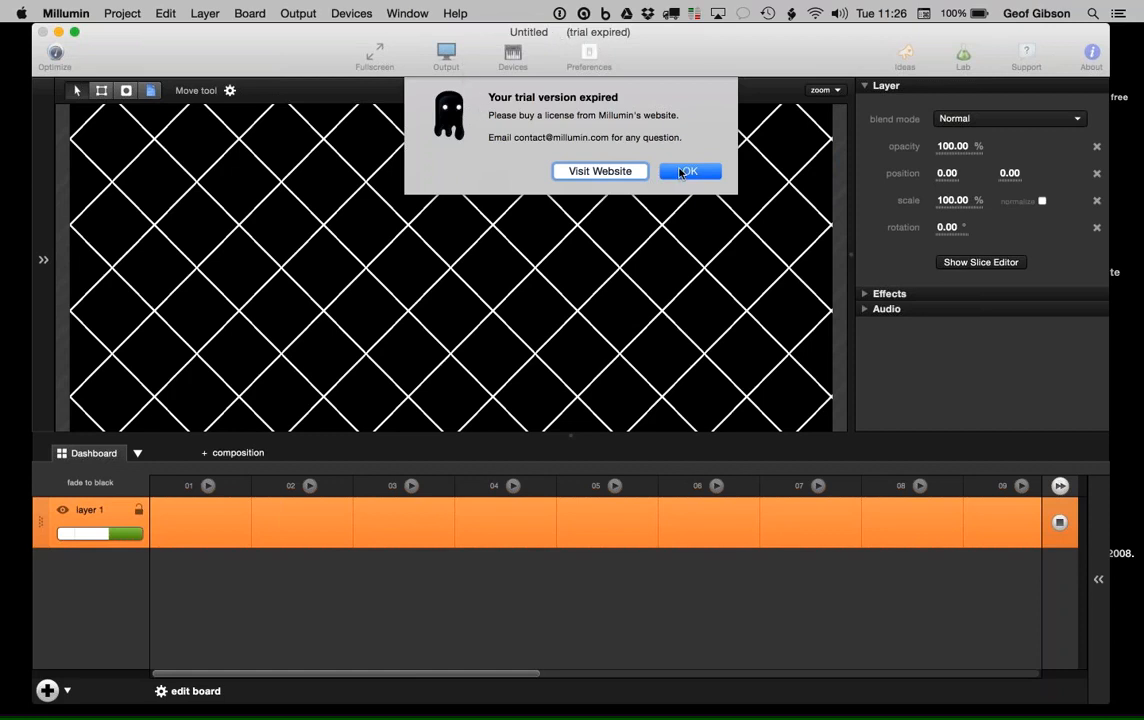
# Step: Dismiss the 'Your trial version expired' notice with OK
pyautogui.press('Return')
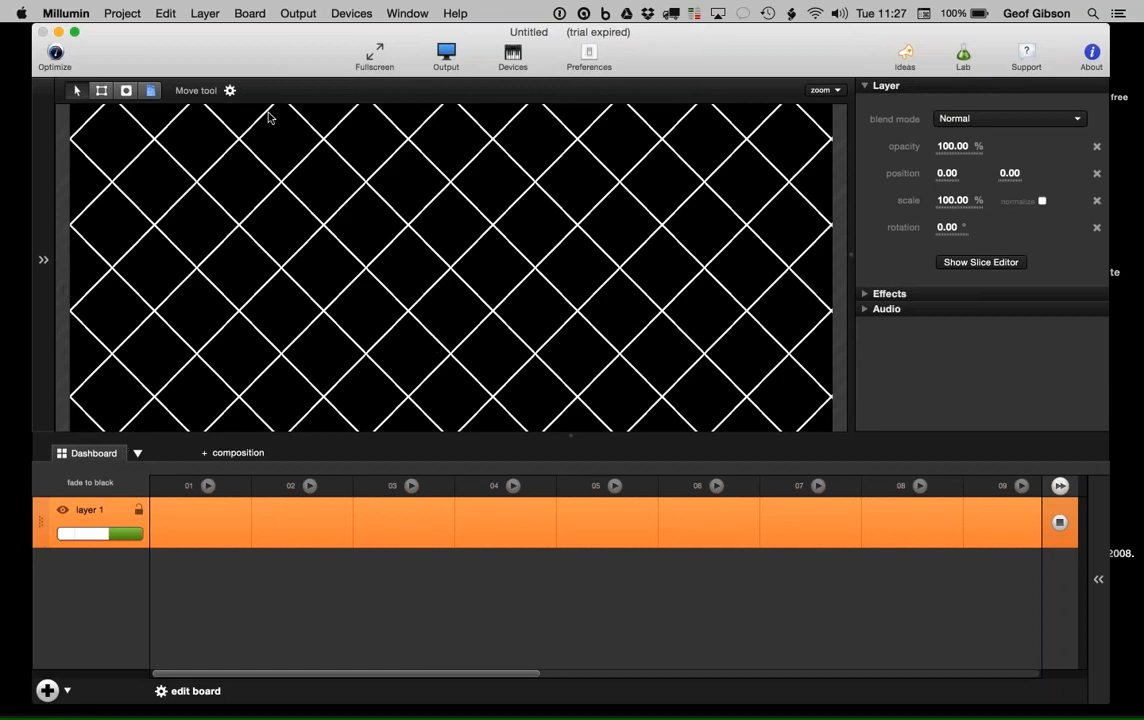
# Step: Expand the Medias and Time panels and bring up the Time gear settings
pyautogui.click(44, 261)
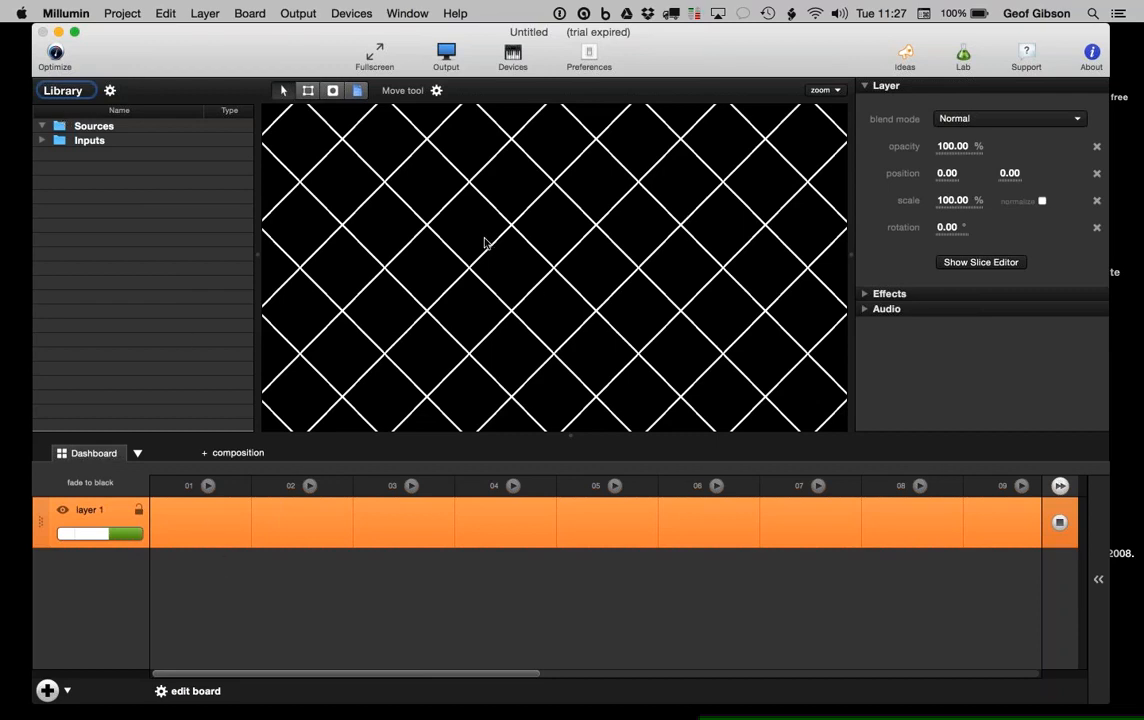
pyautogui.click(1099, 581)
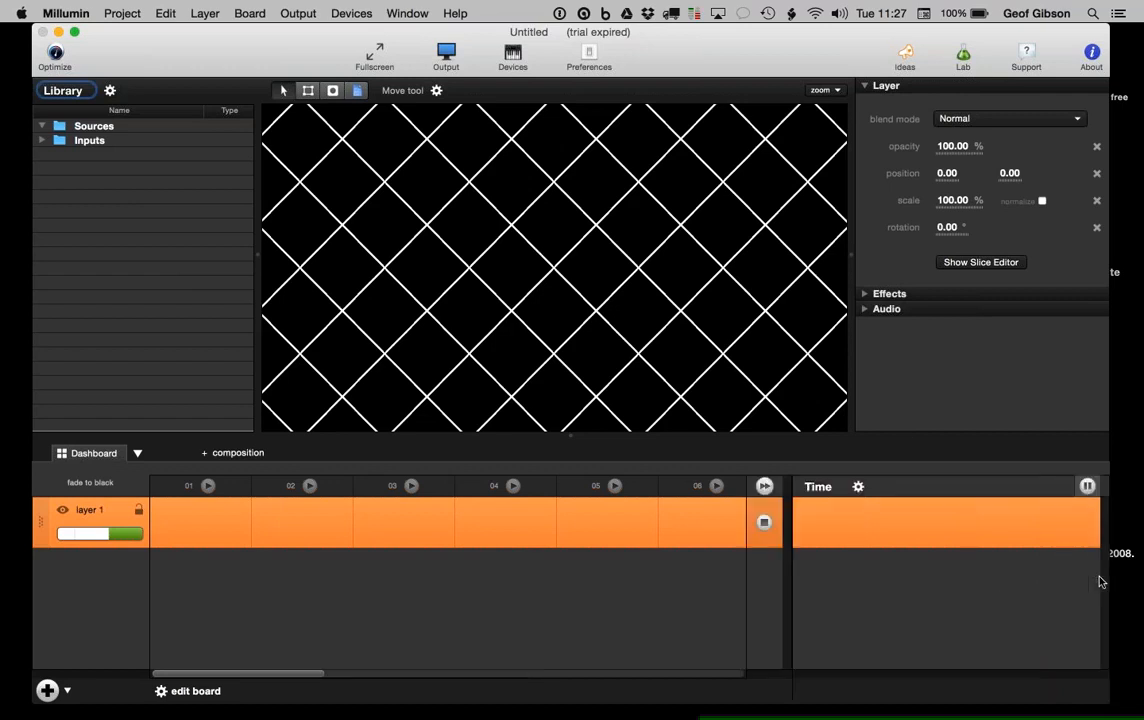
pyautogui.click(858, 487)
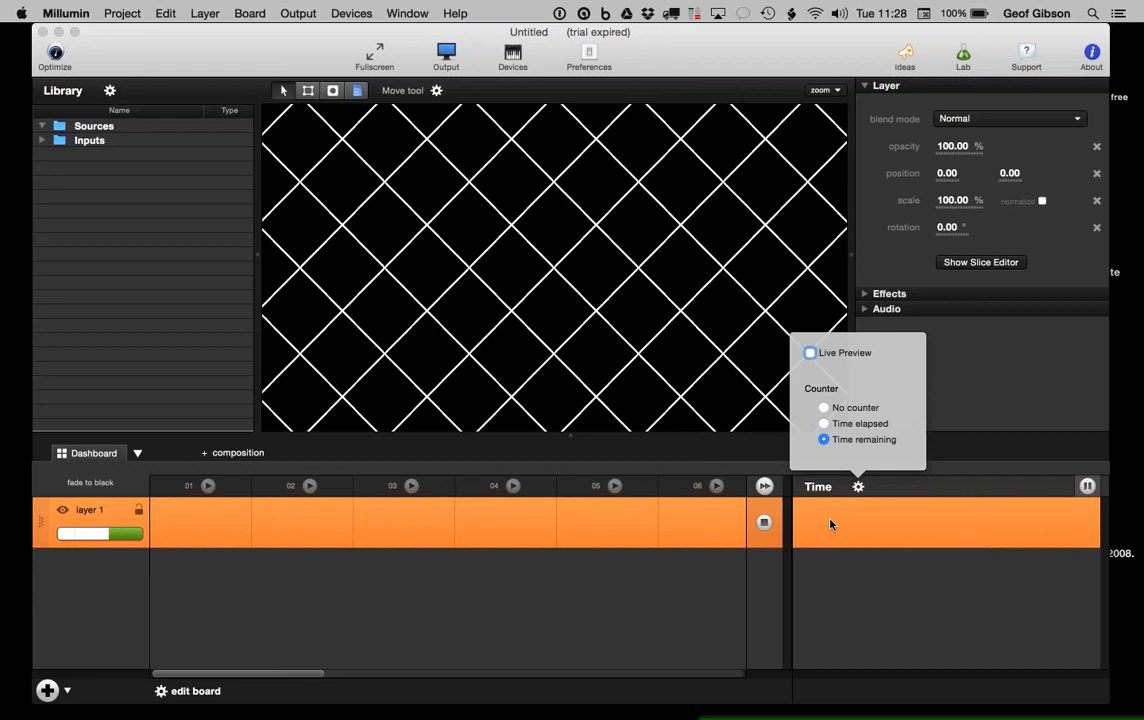
# Step: Close the Live Preview/Counter popover above the Time panel
pyautogui.click(979, 481)
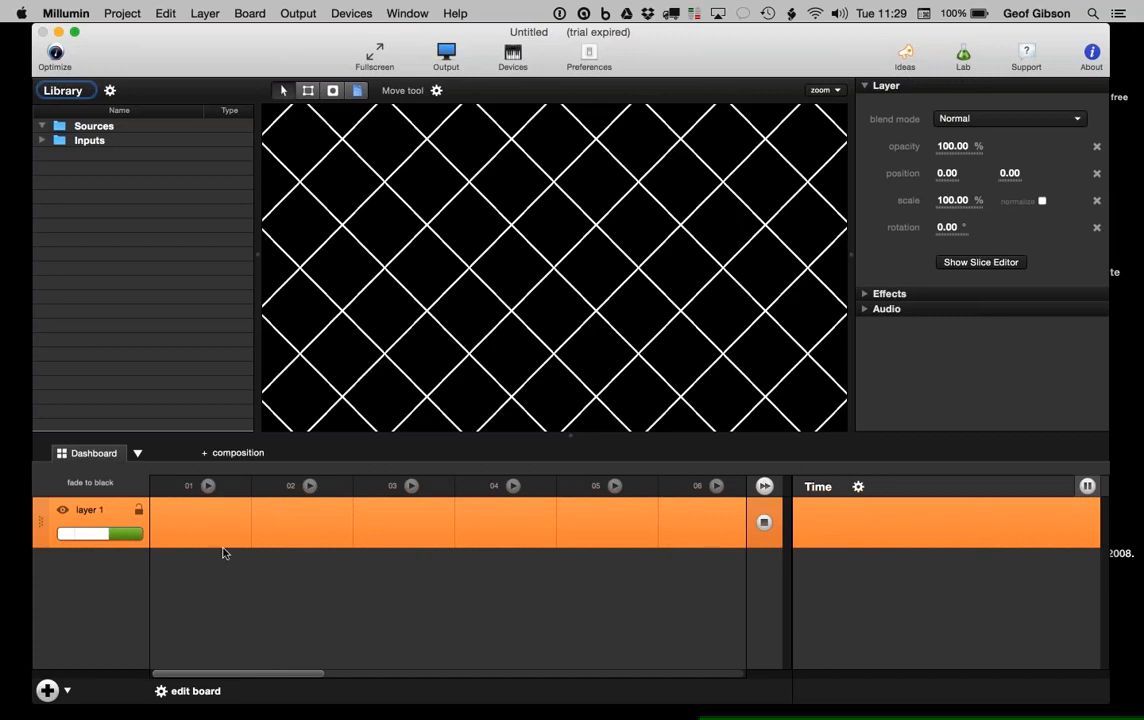
pyautogui.click(207, 487)
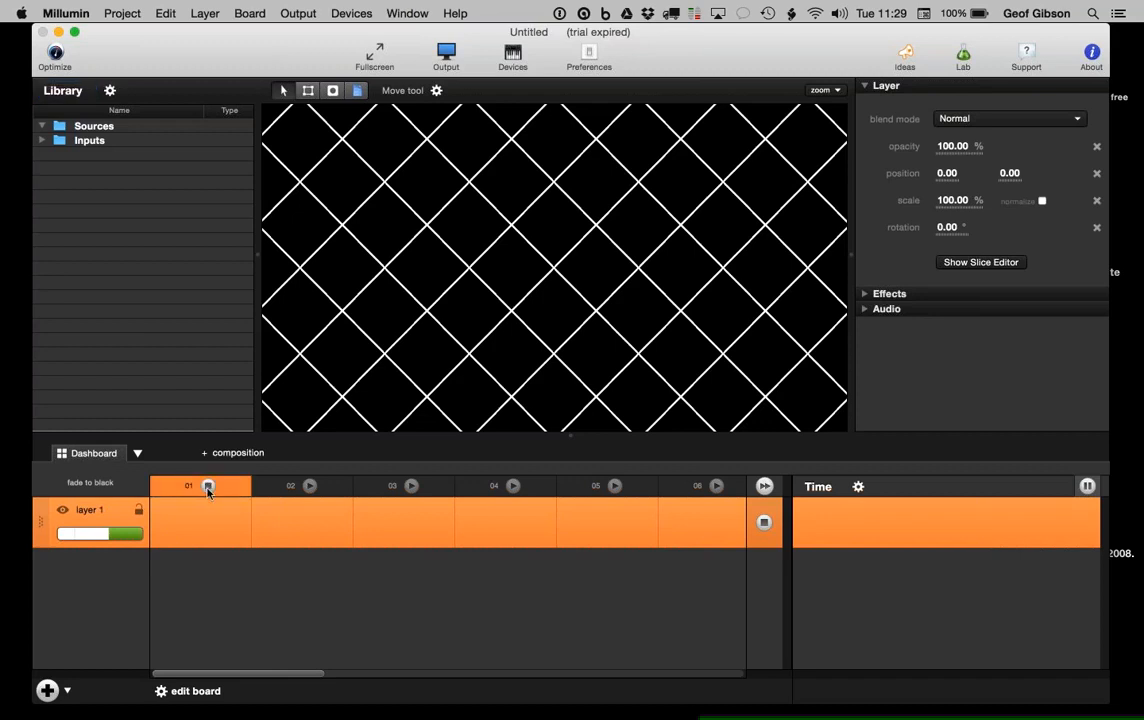
pyautogui.click(208, 487)
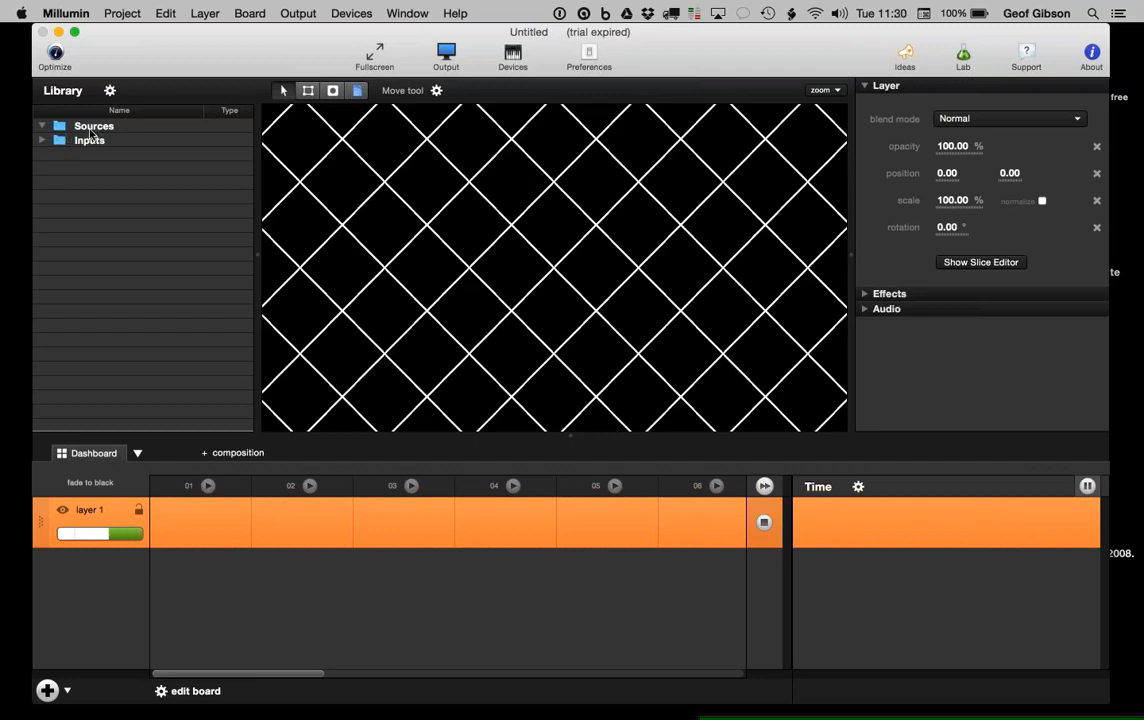
pyautogui.click(40, 141)
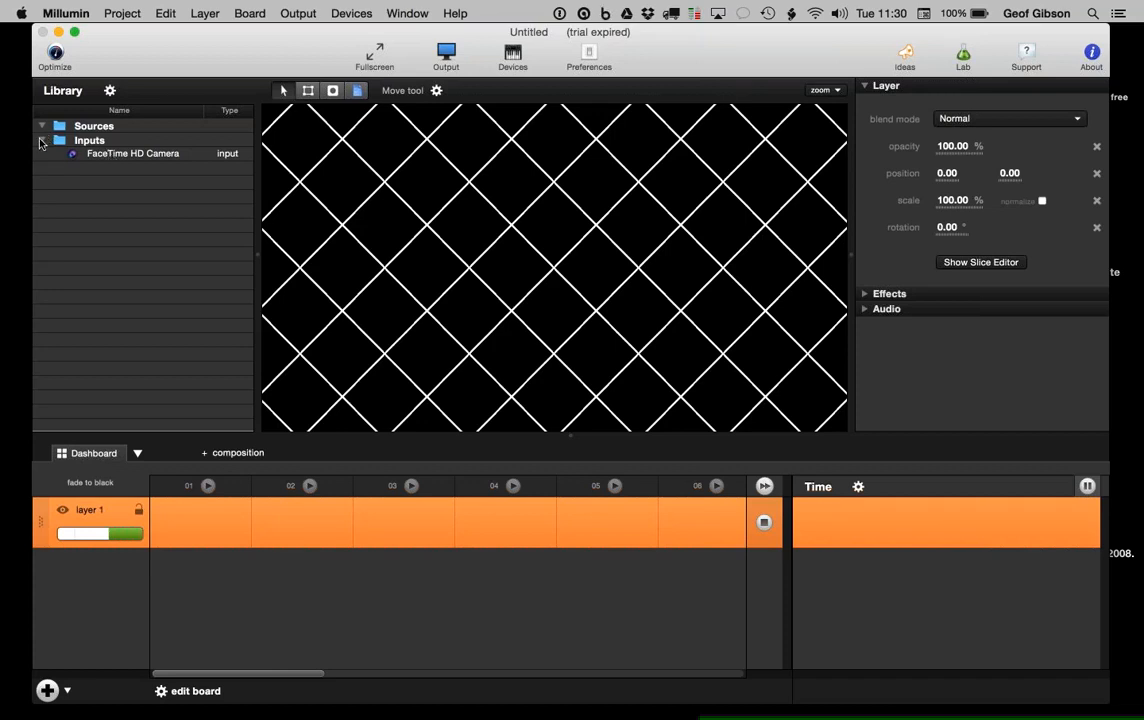
pyautogui.click(40, 141)
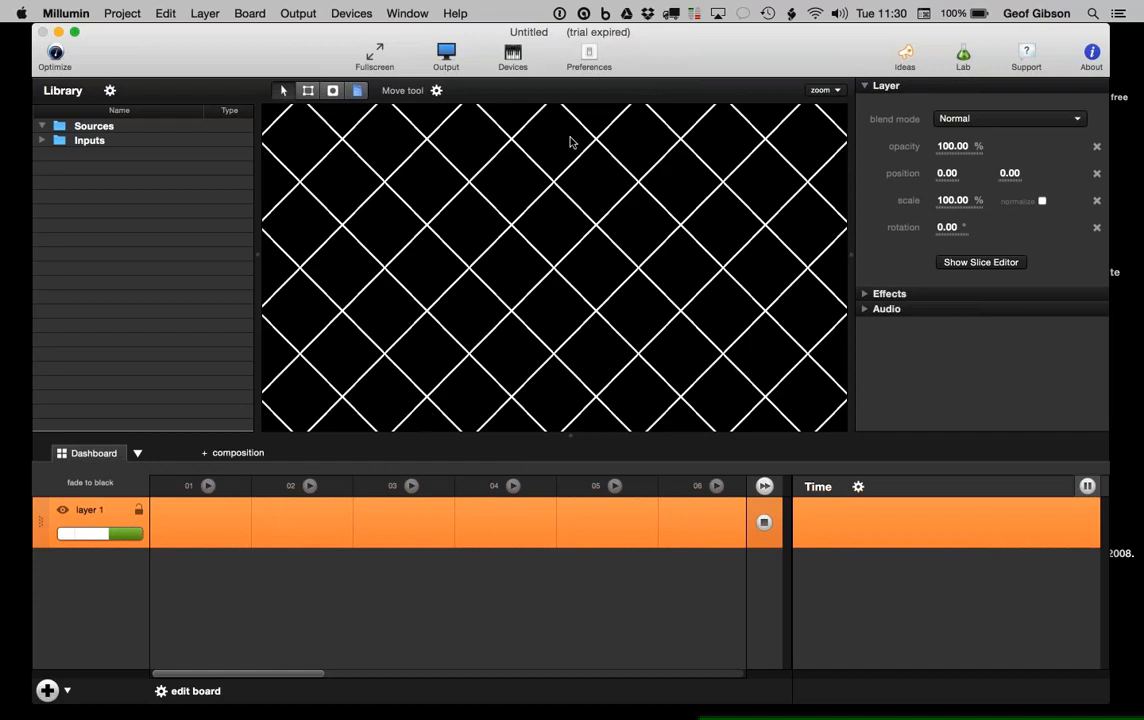
# Step: View Millumin's General preferences, then go to the Apple menu
pyautogui.click(589, 57)
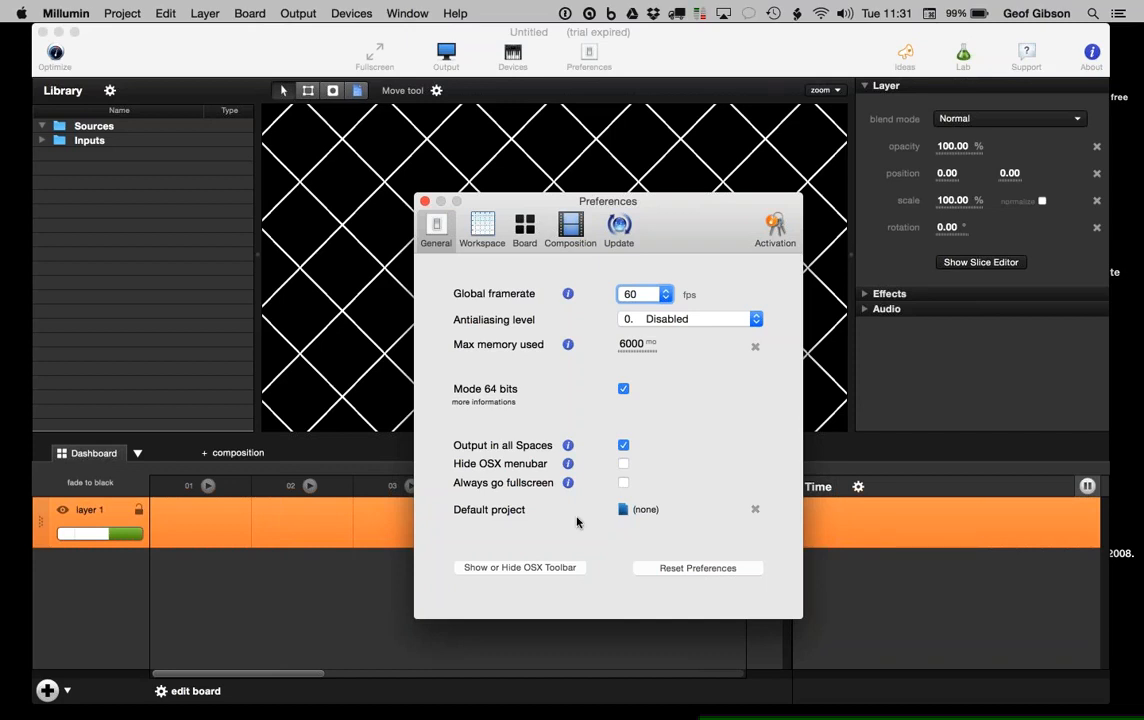
pyautogui.click(26, 16)
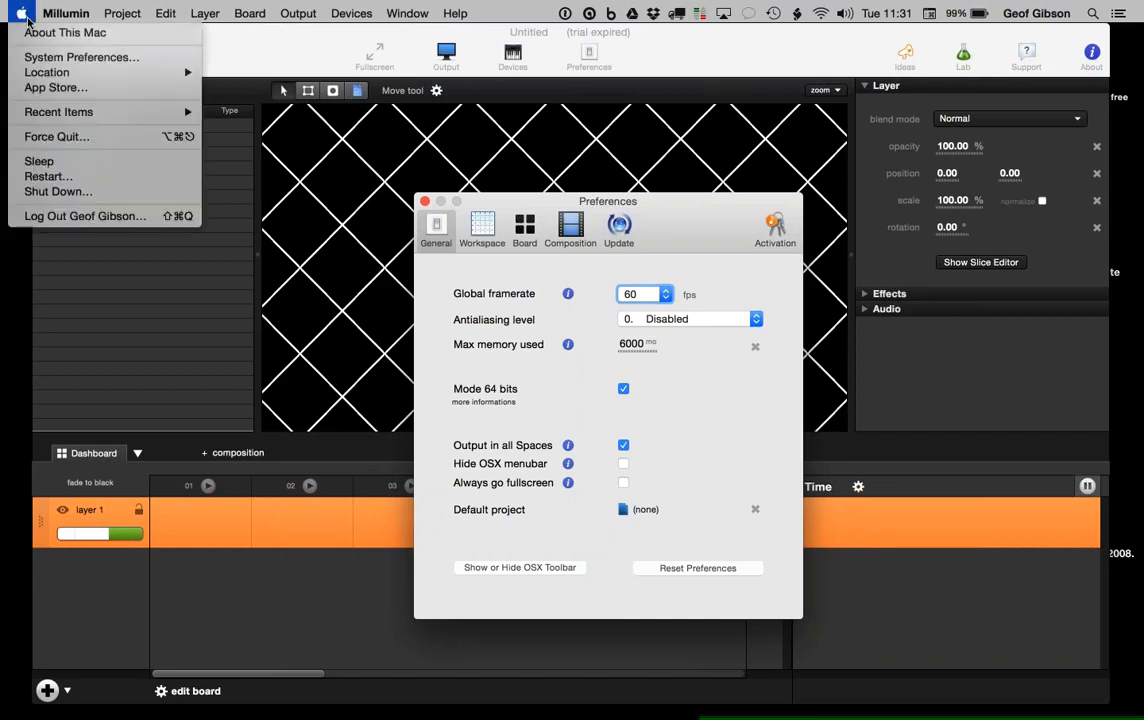
# Step: Review the Mission Control settings in System Preferences, then return to Millumin
pyautogui.click(70, 57)
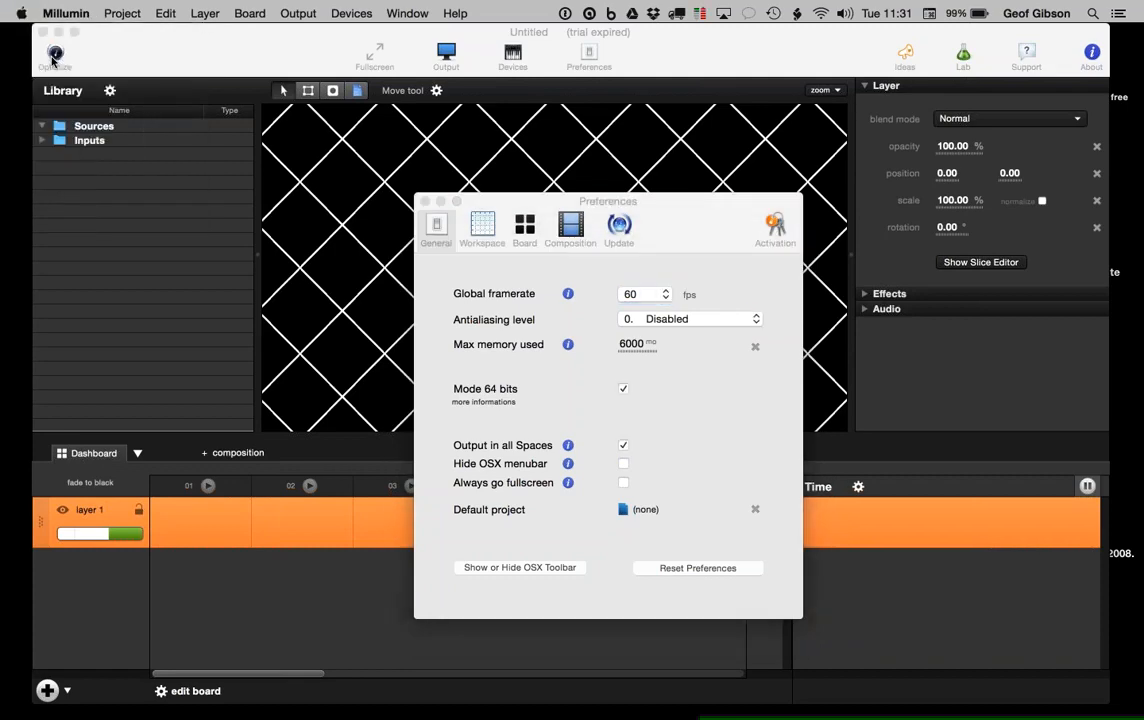
pyautogui.click(451, 178)
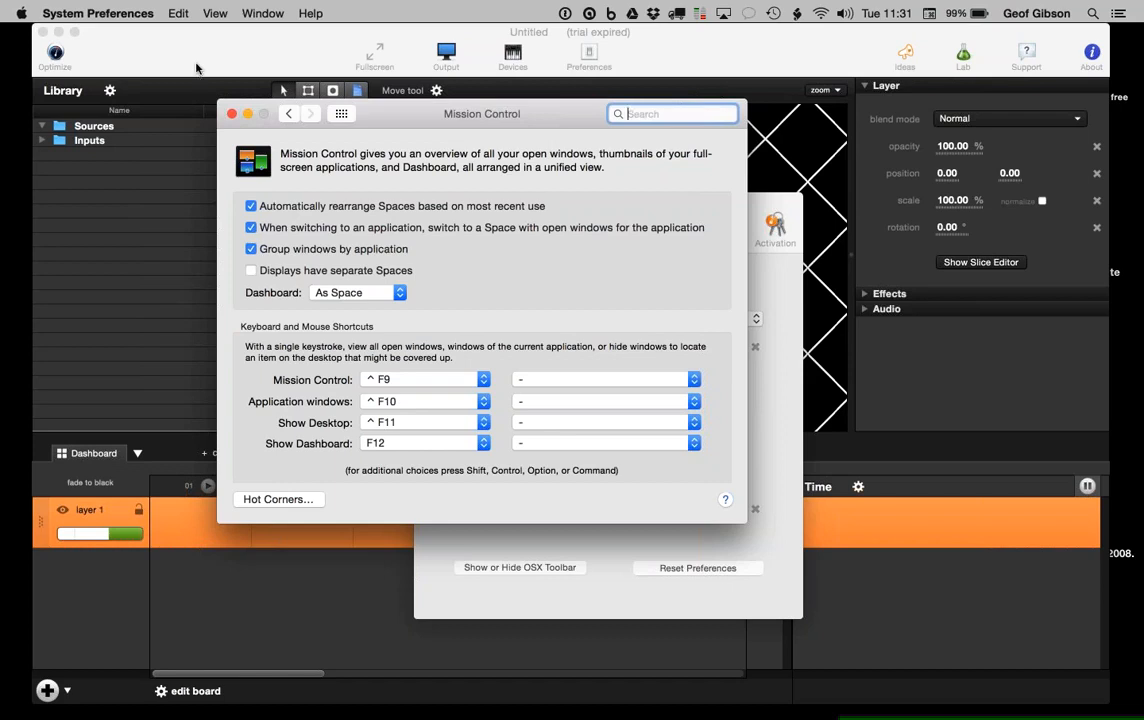
pyautogui.click(271, 55)
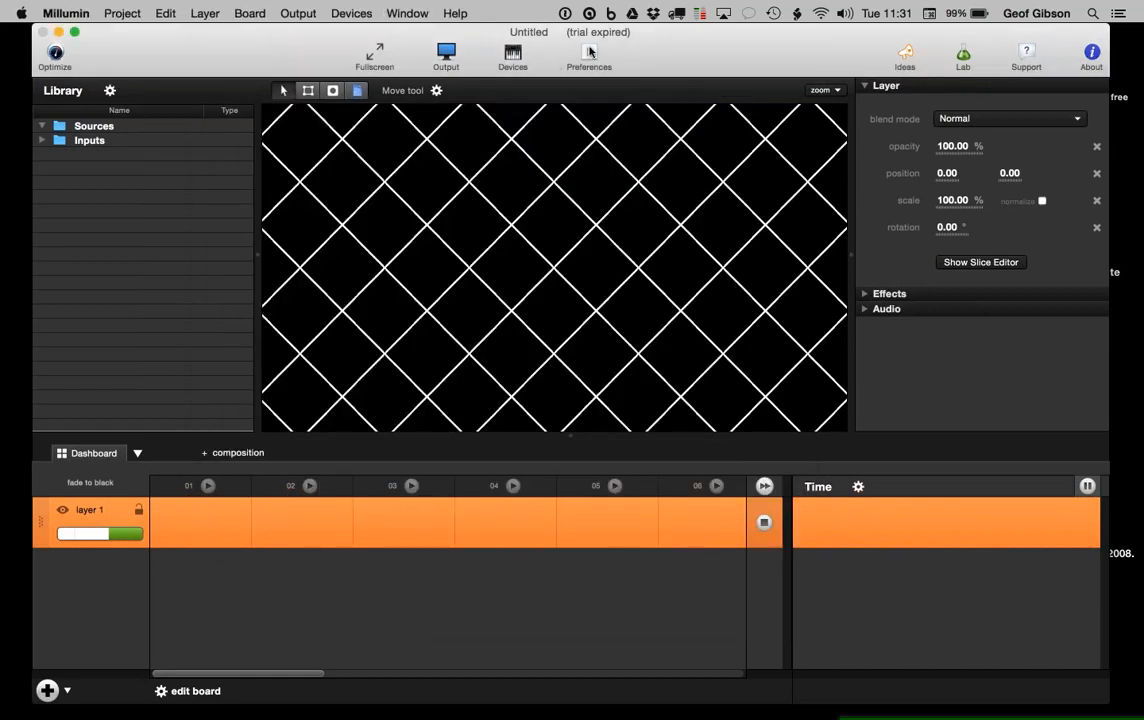
# Step: Reopen Preferences with Cmd+, and view the Workspace and Board panes
pyautogui.press('super+comma')
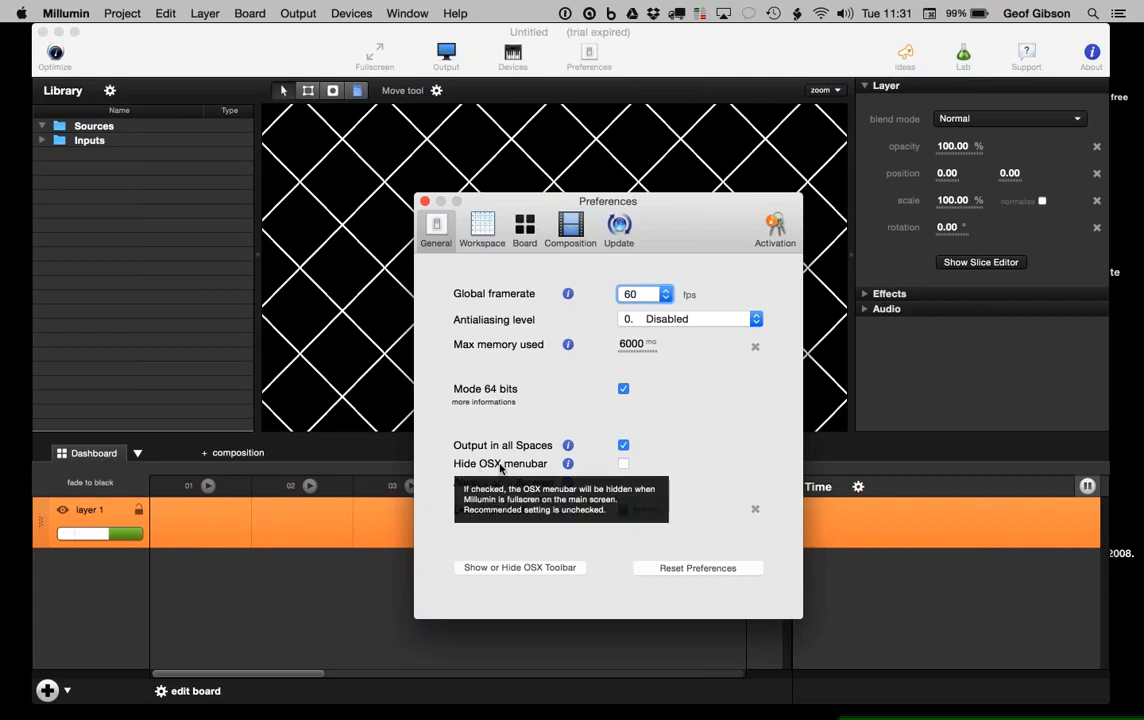
pyautogui.click(481, 234)
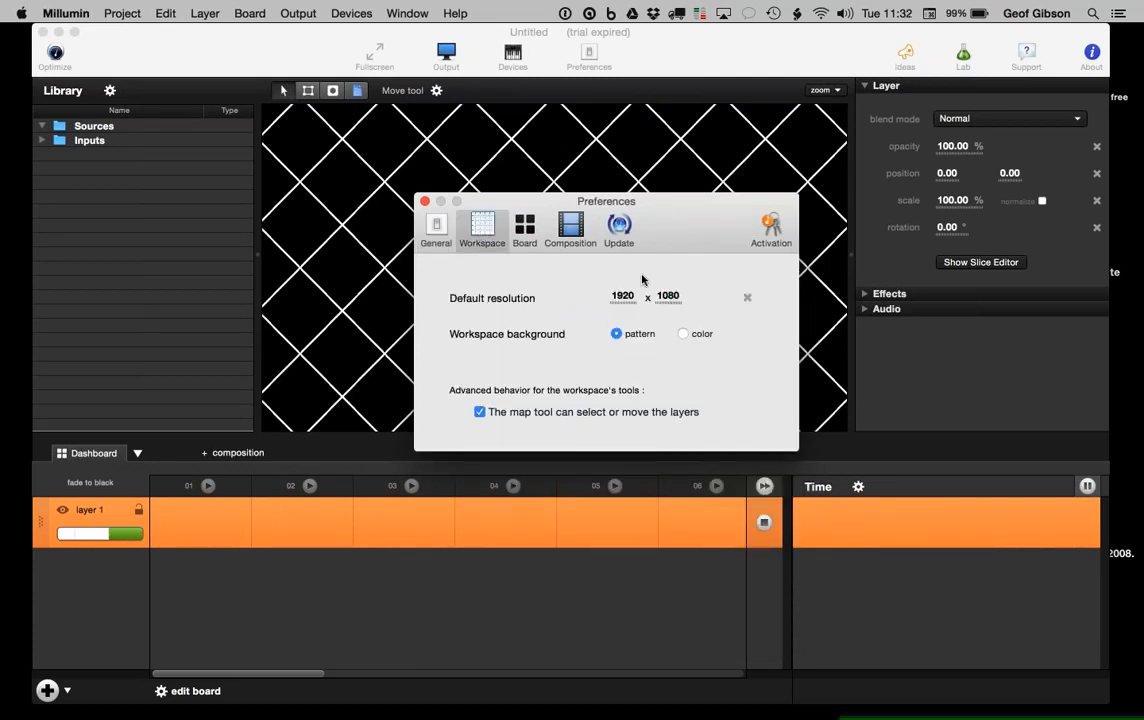
pyautogui.click(520, 225)
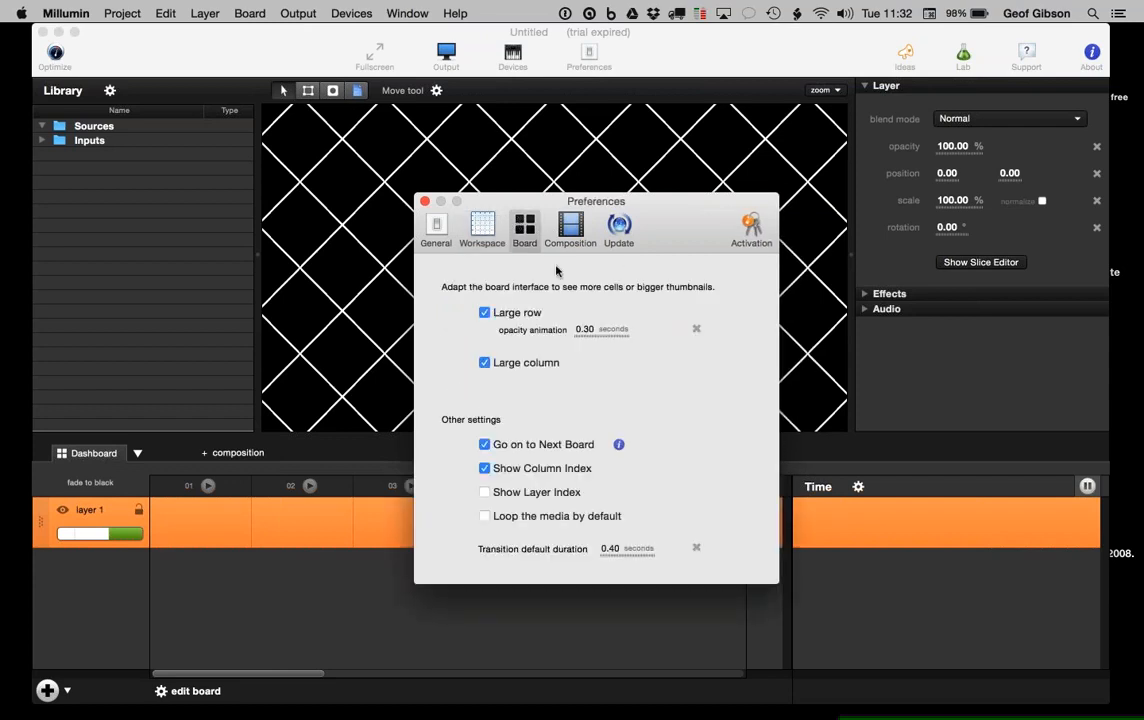
pyautogui.click(484, 364)
pyautogui.click(484, 314)
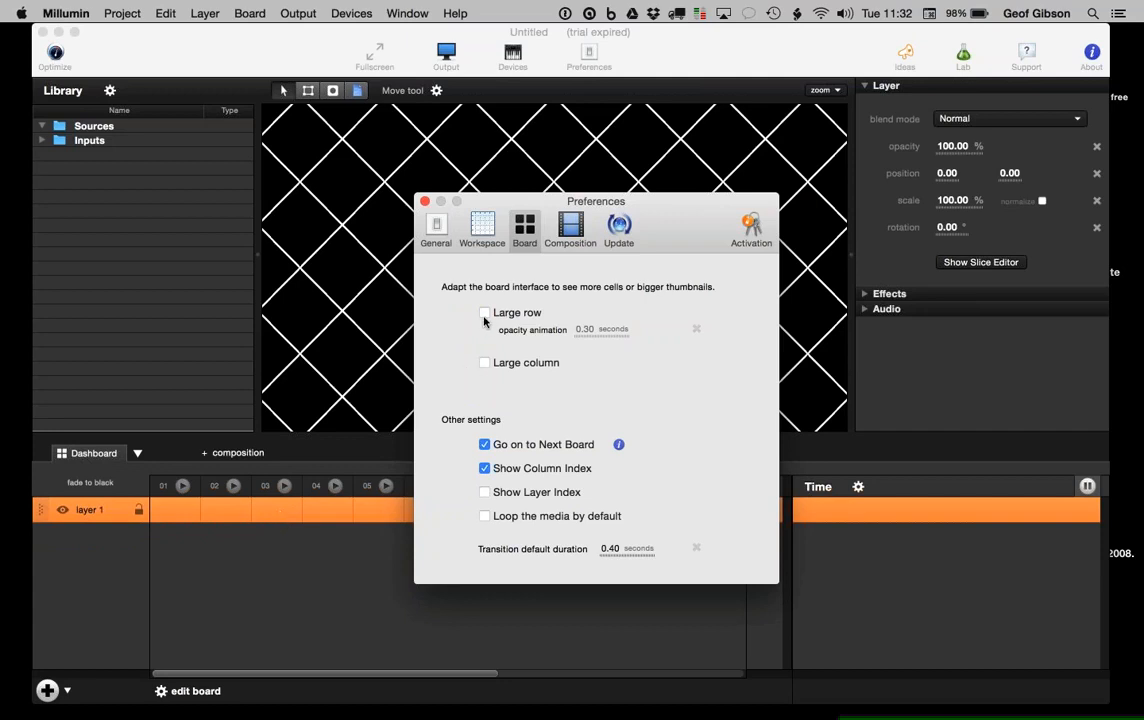
pyautogui.click(484, 314)
pyautogui.click(485, 364)
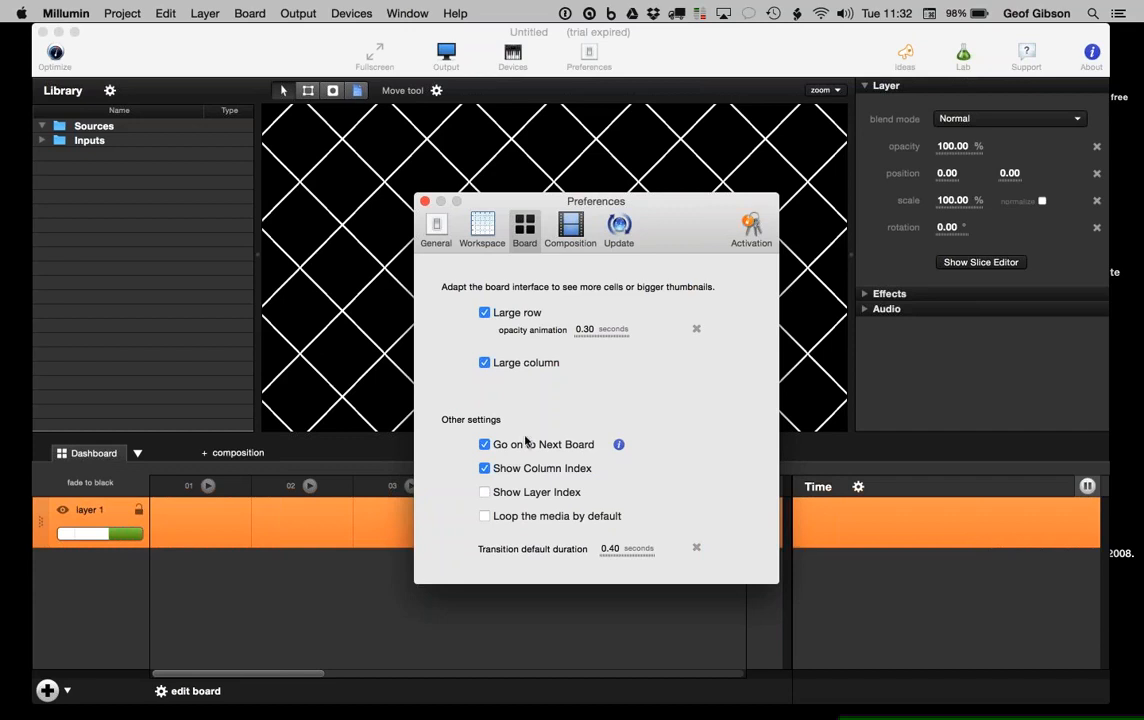
pyautogui.click(486, 470)
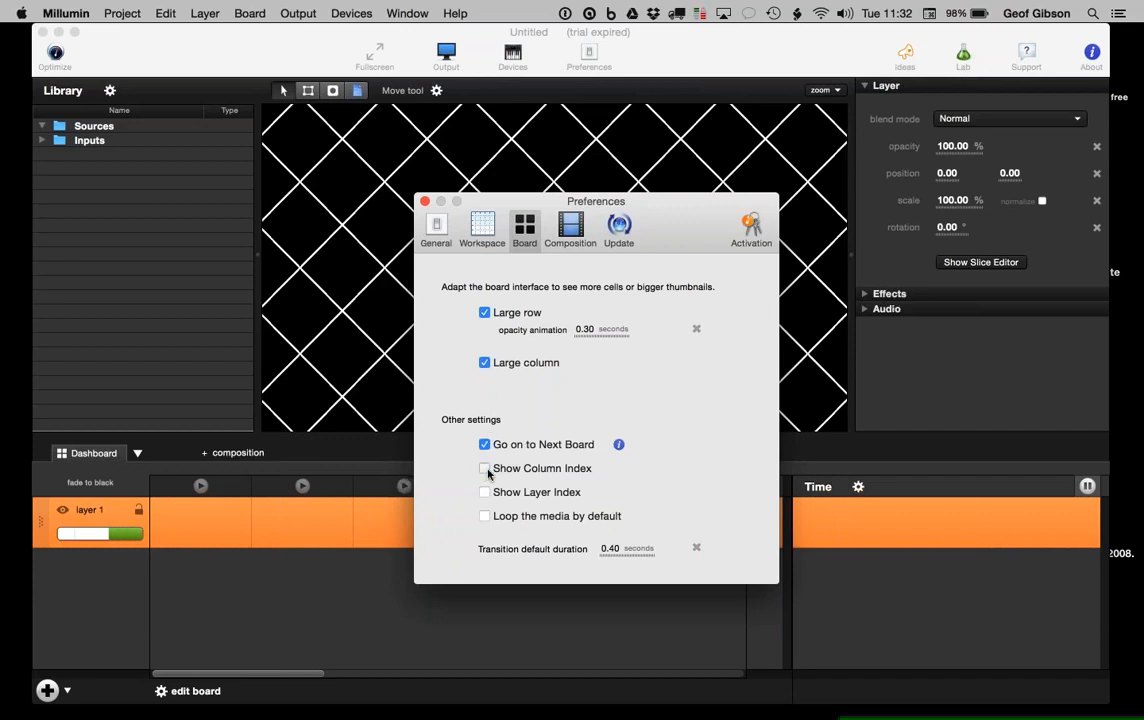
pyautogui.click(486, 470)
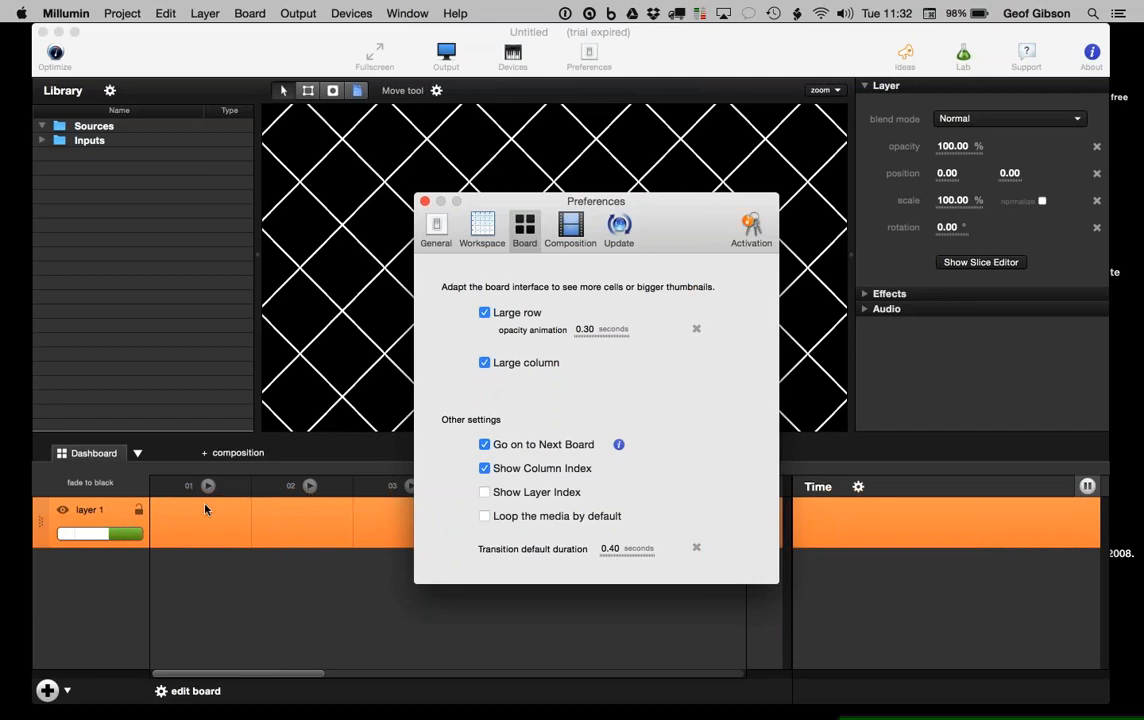
pyautogui.click(485, 494)
# Step: Review the Composition, Update and Activation preference panes, then close Preferences
pyautogui.click(571, 228)
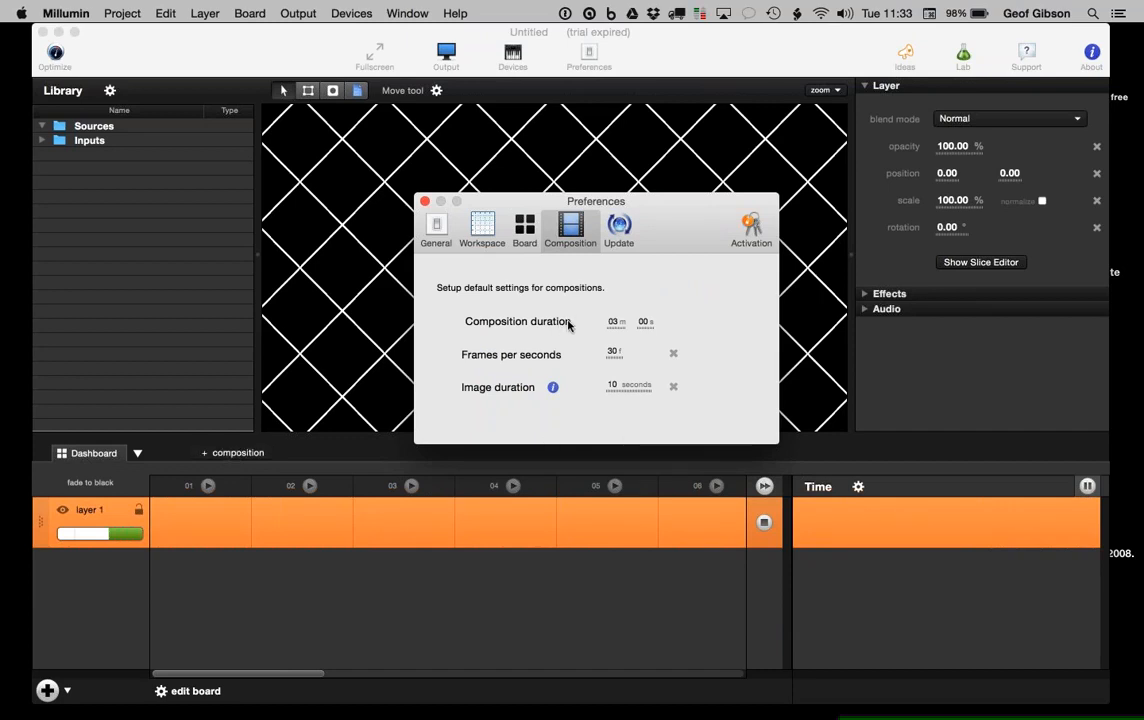
pyautogui.click(620, 230)
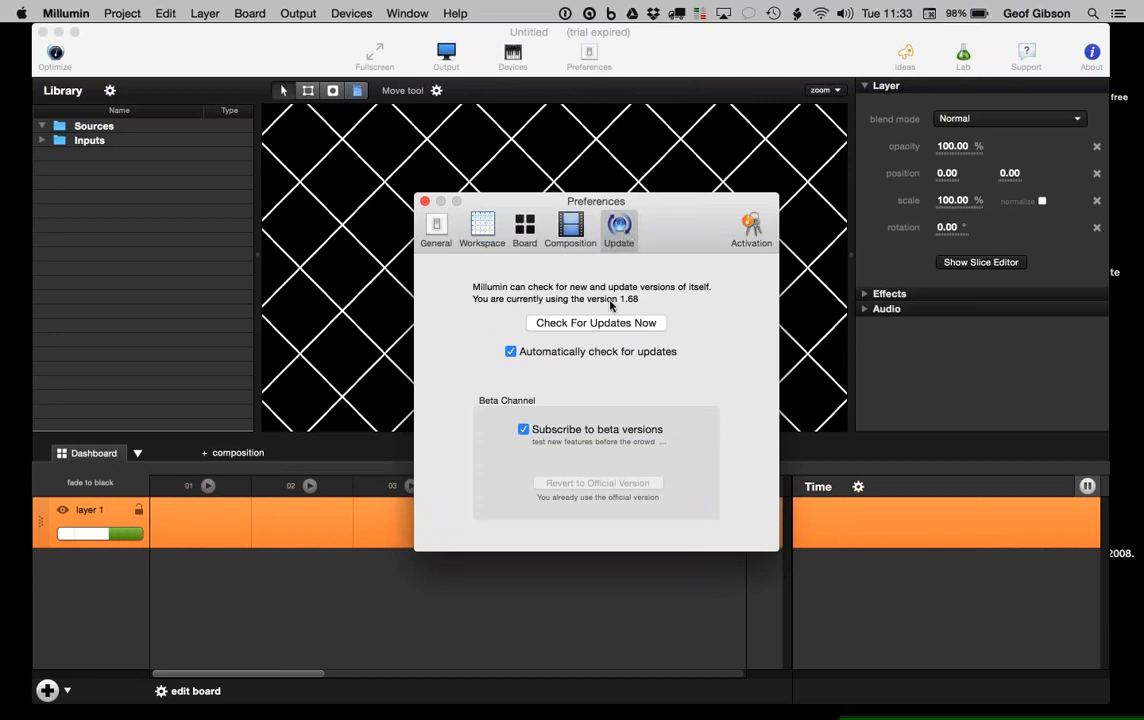
pyautogui.click(748, 228)
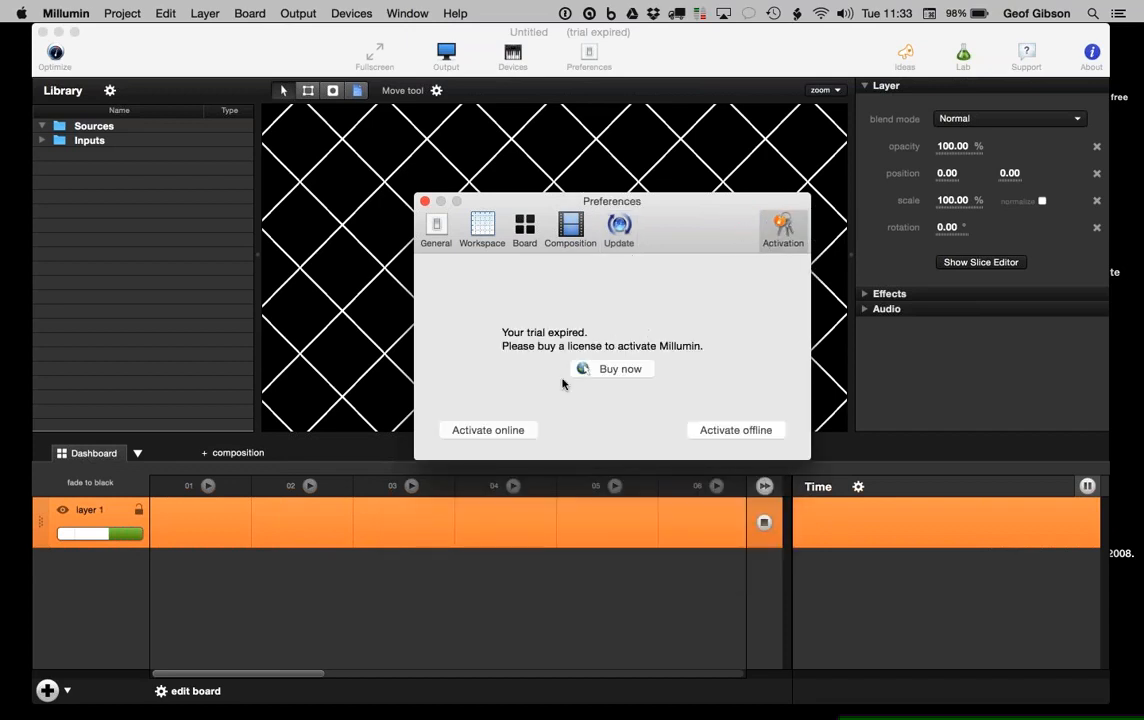
pyautogui.click(425, 202)
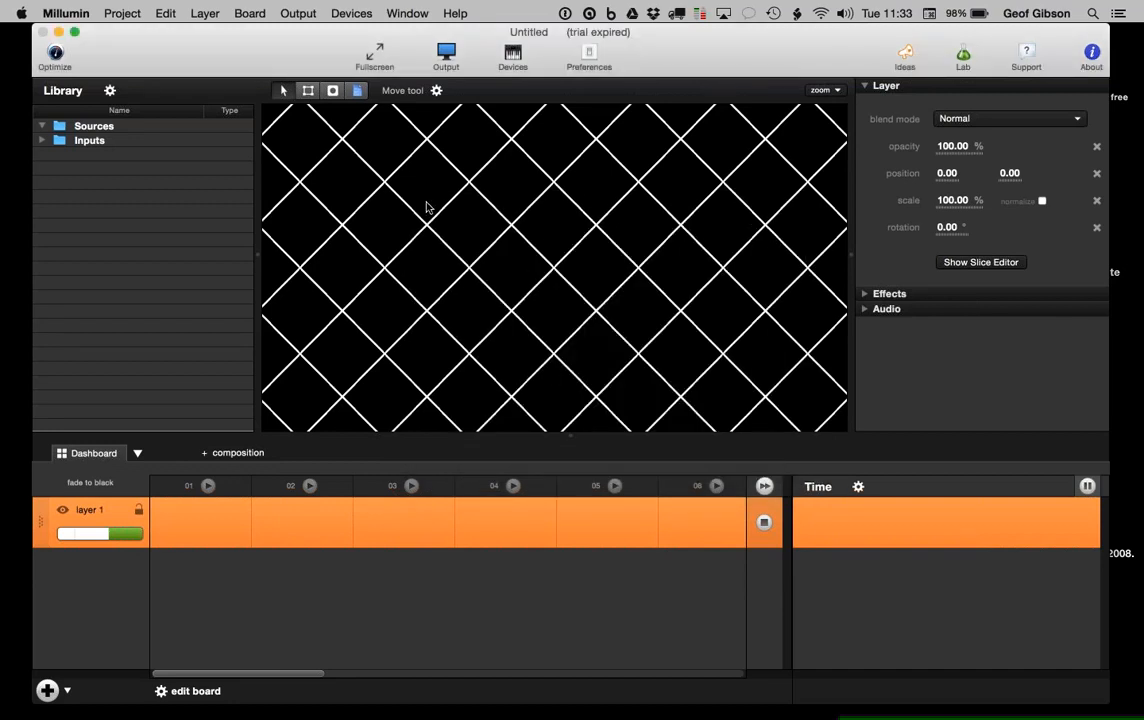
pyautogui.click(376, 55)
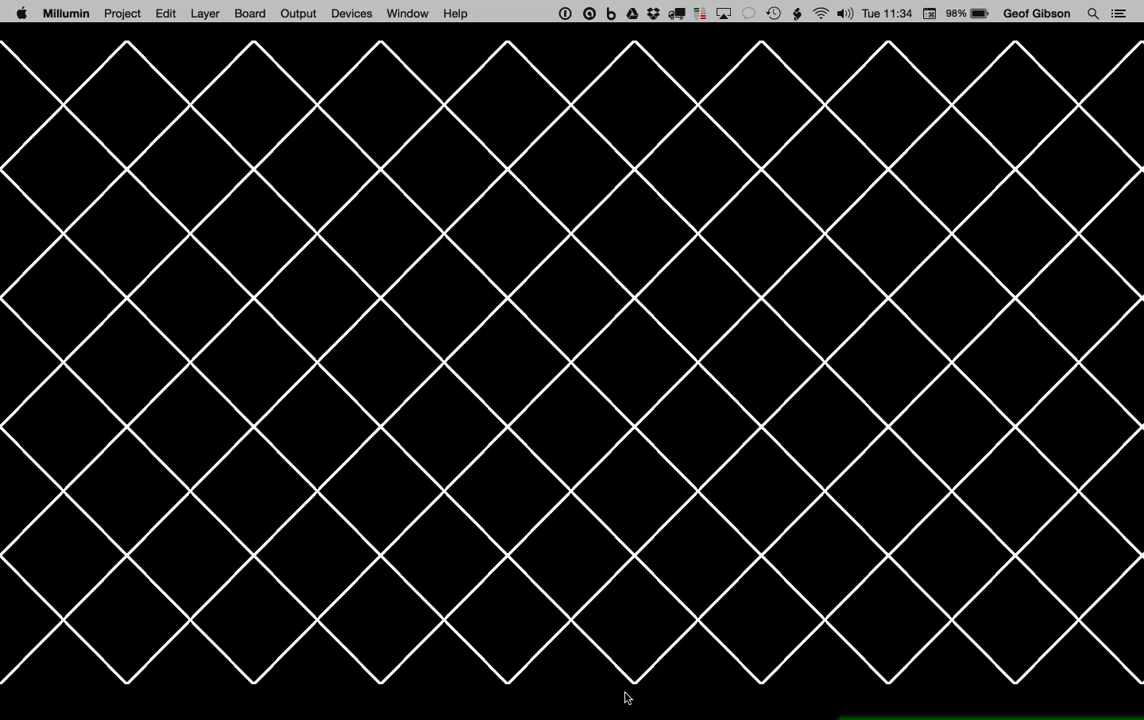
pyautogui.press('Escape')
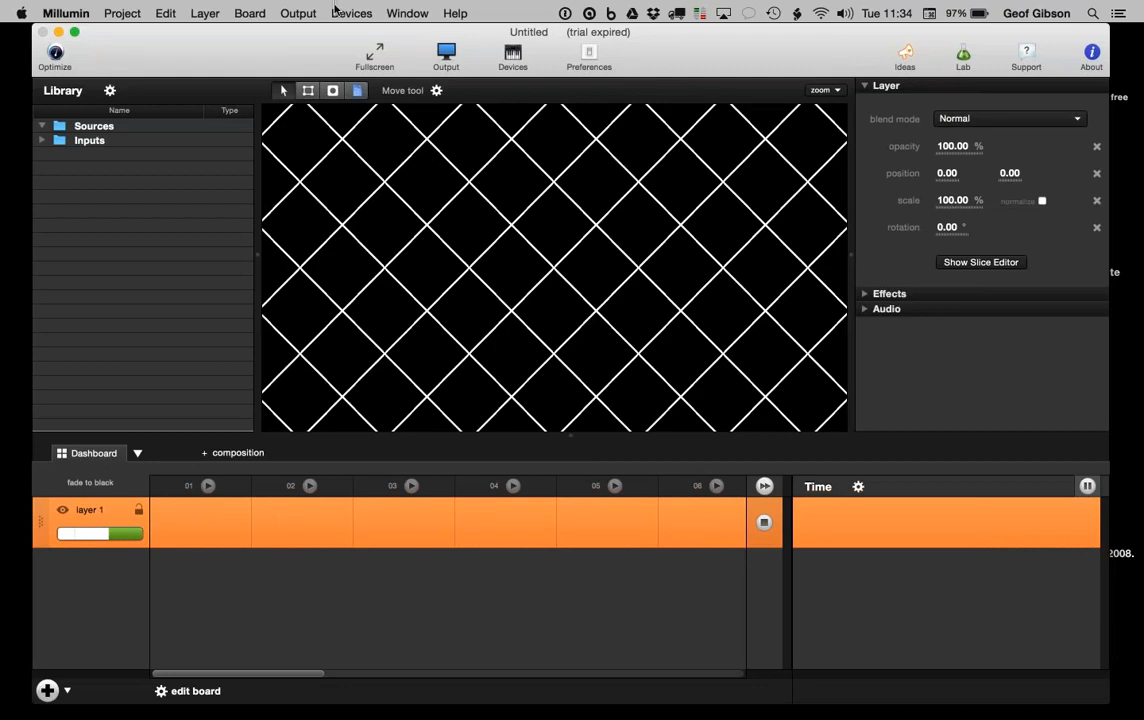
pyautogui.click(303, 15)
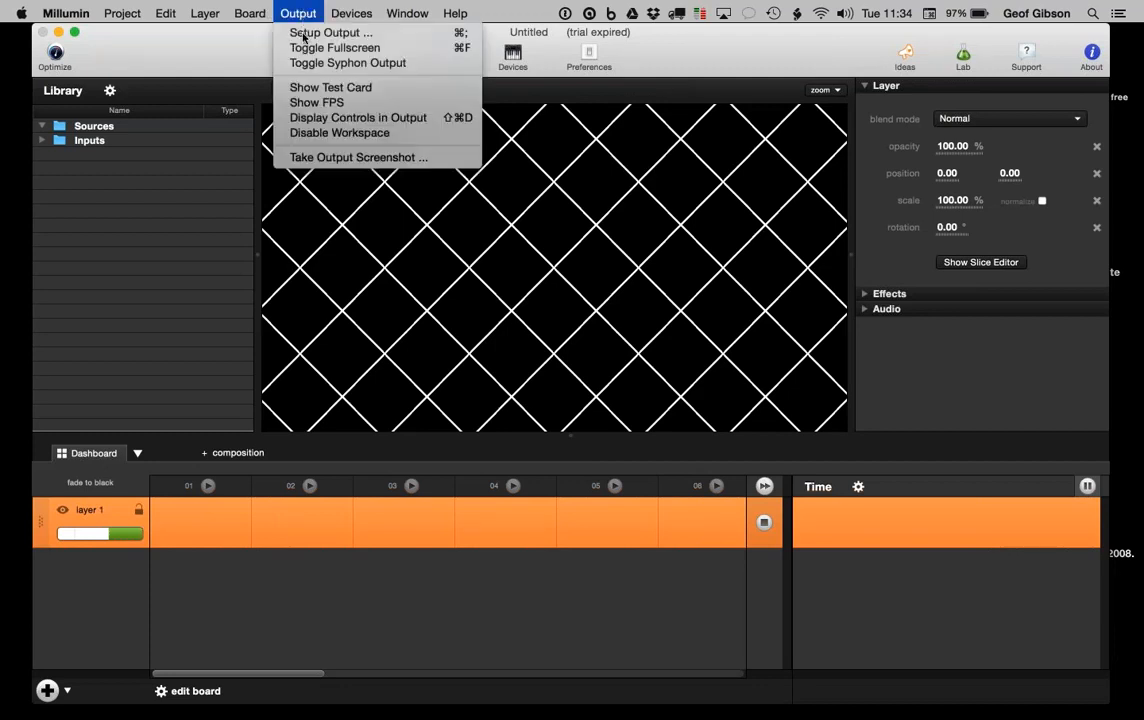
pyautogui.click(217, 52)
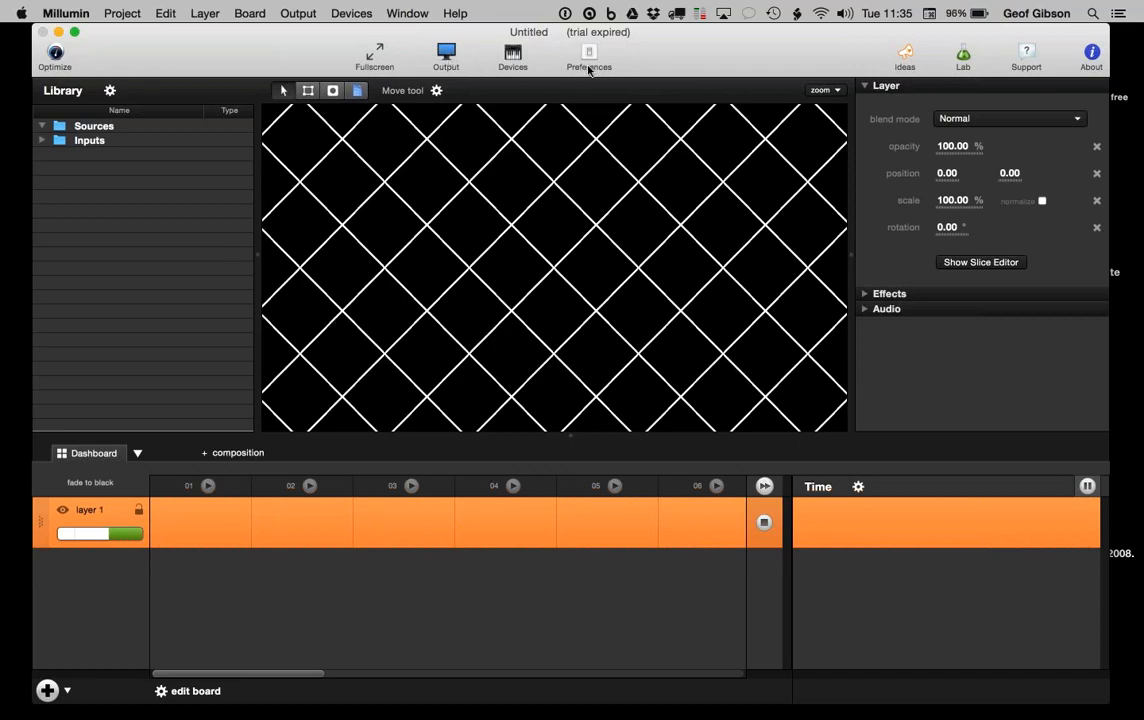
# Step: Set a custom 1280 x 720 output resolution in the Output settings
pyautogui.click(447, 55)
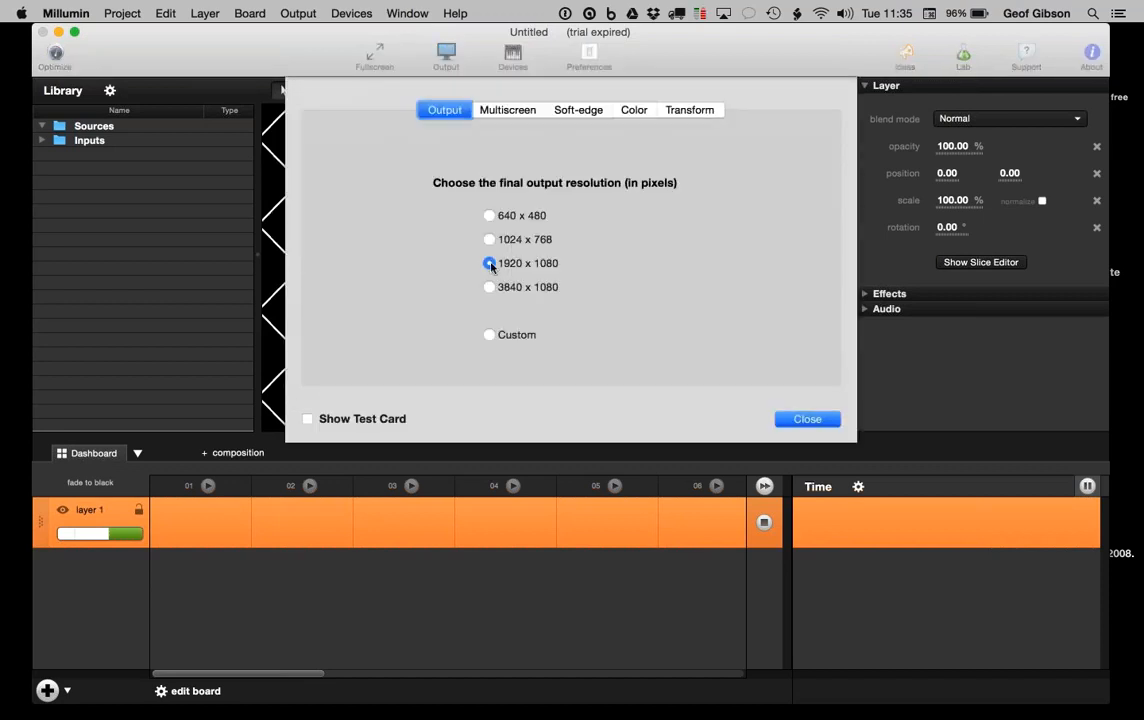
pyautogui.click(488, 335)
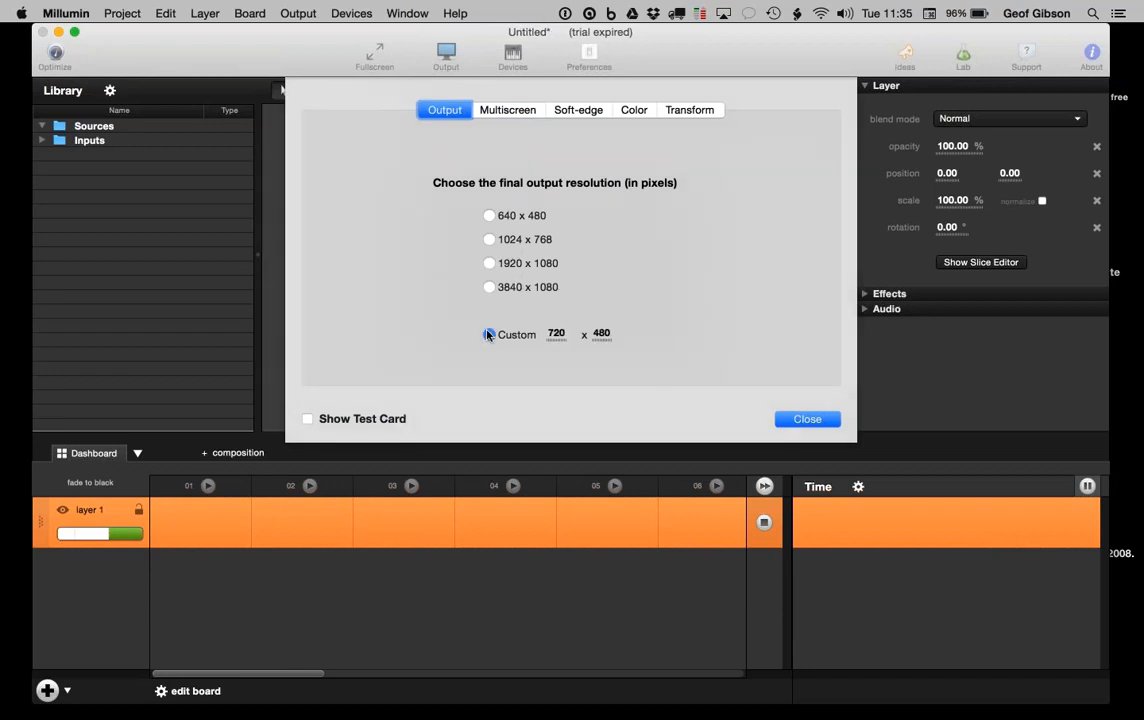
pyautogui.click(556, 334)
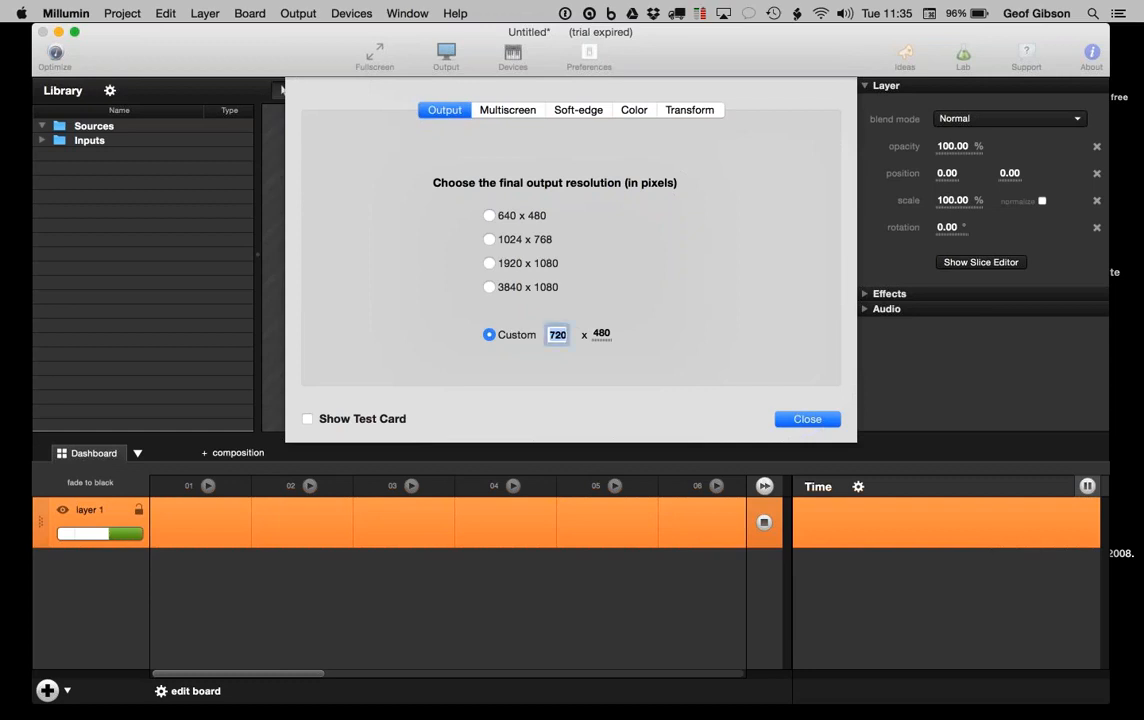
pyautogui.write('1280')
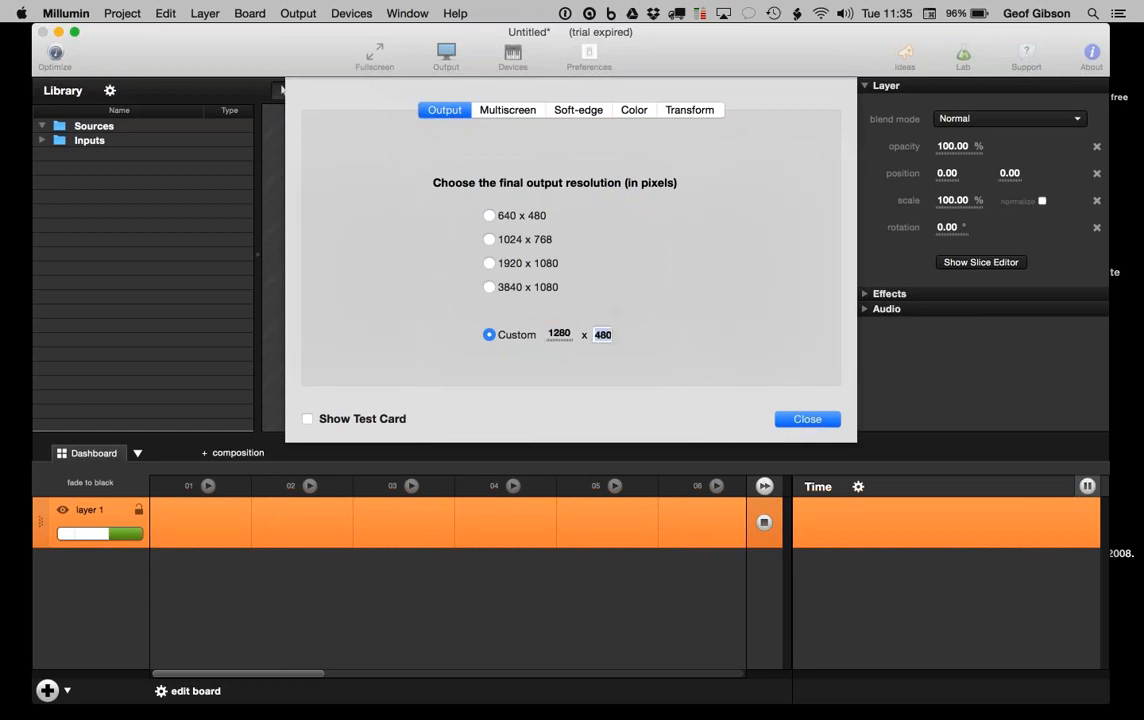
pyautogui.press('Tab')
pyautogui.write('720')
pyautogui.press('Return')
# Step: Switch the output to 1920 x 1080 with Show Test Card enabled
pyautogui.click(489, 287)
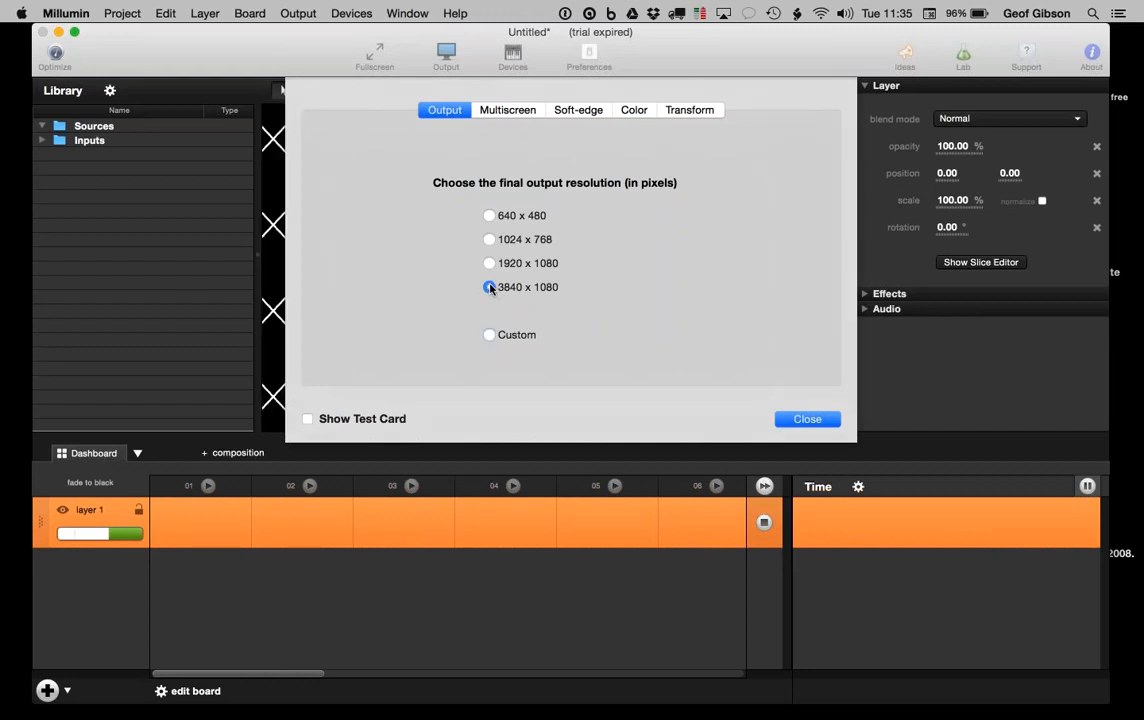
pyautogui.click(489, 335)
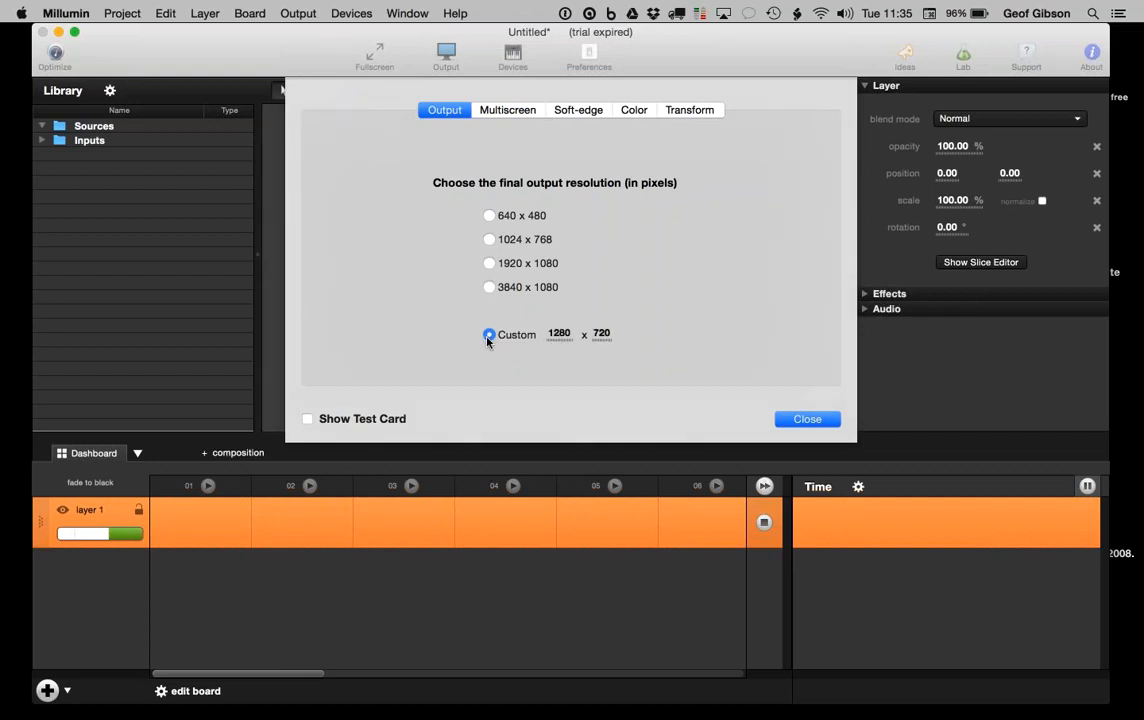
pyautogui.click(489, 263)
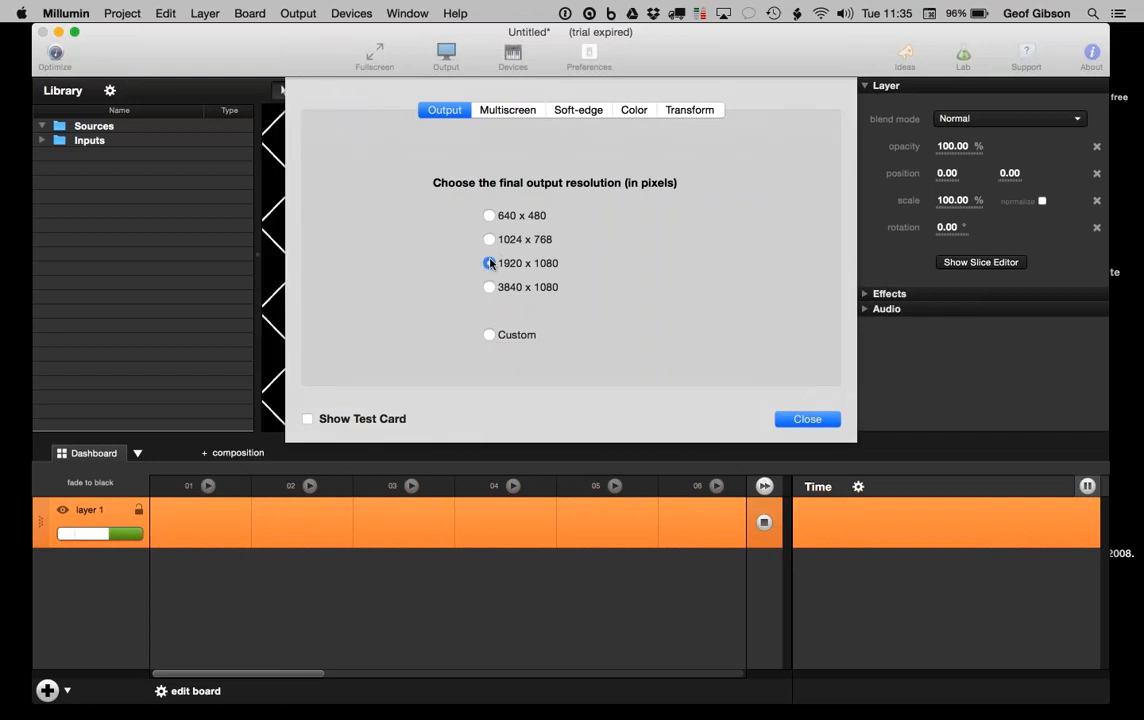
pyautogui.click(307, 419)
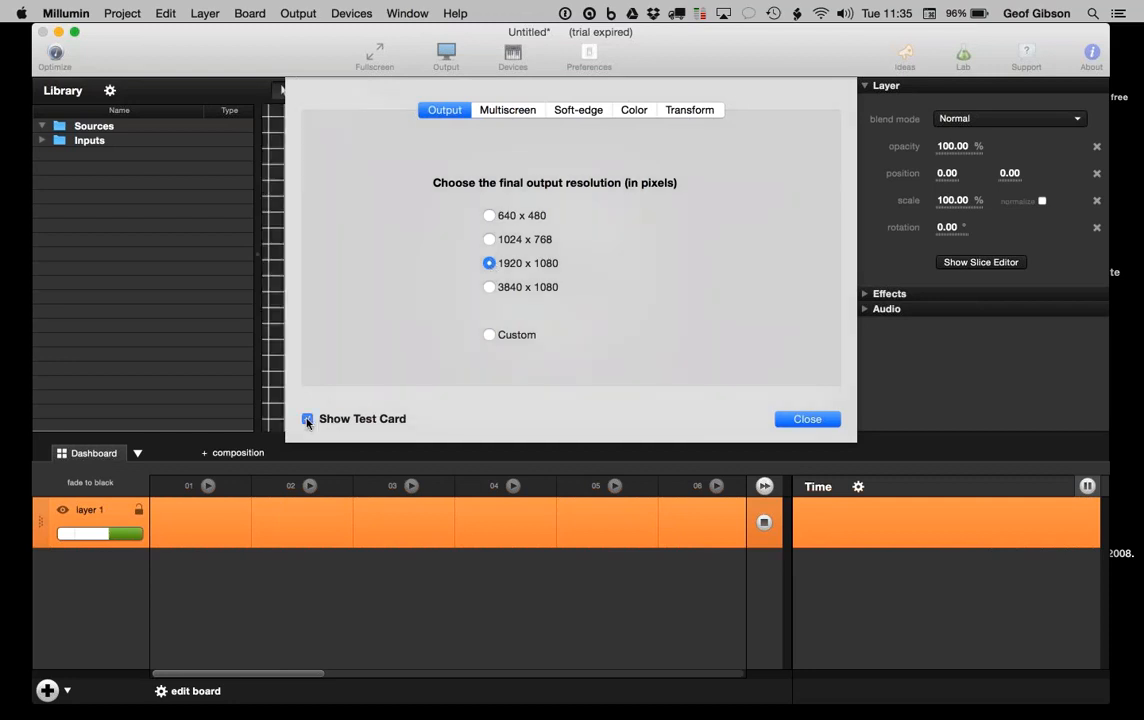
pyautogui.click(797, 421)
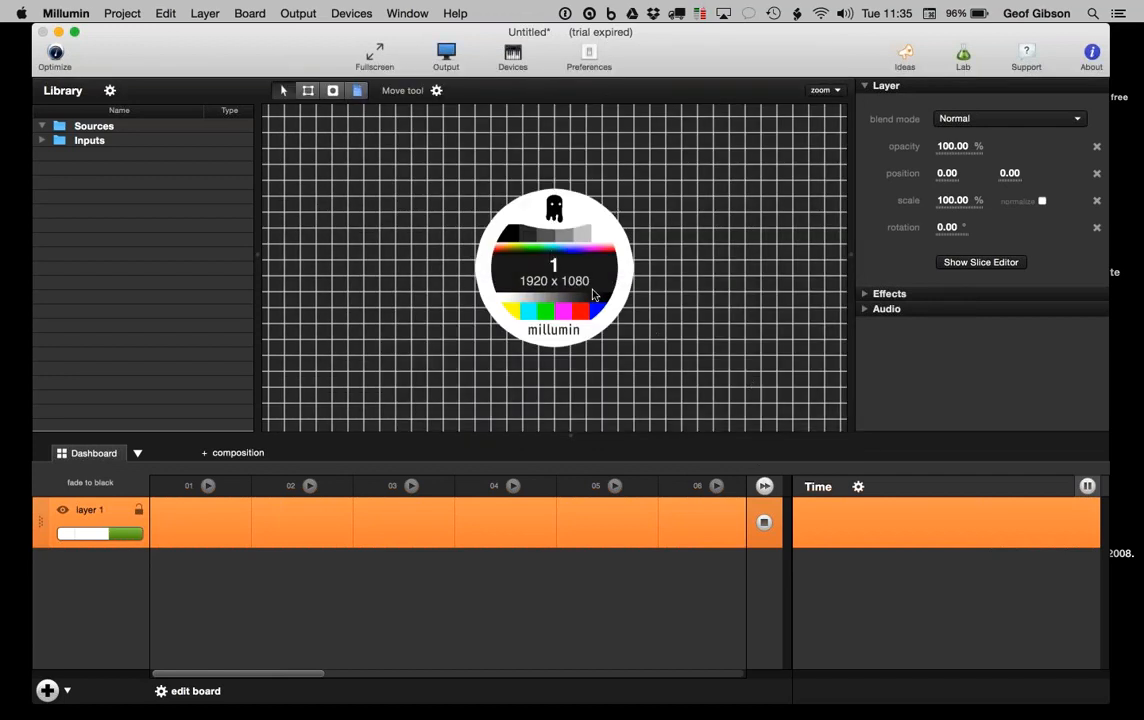
# Step: Preview the test card fullscreen with Cmd+F, exit, then reopen the Output settings
pyautogui.press('super+f')
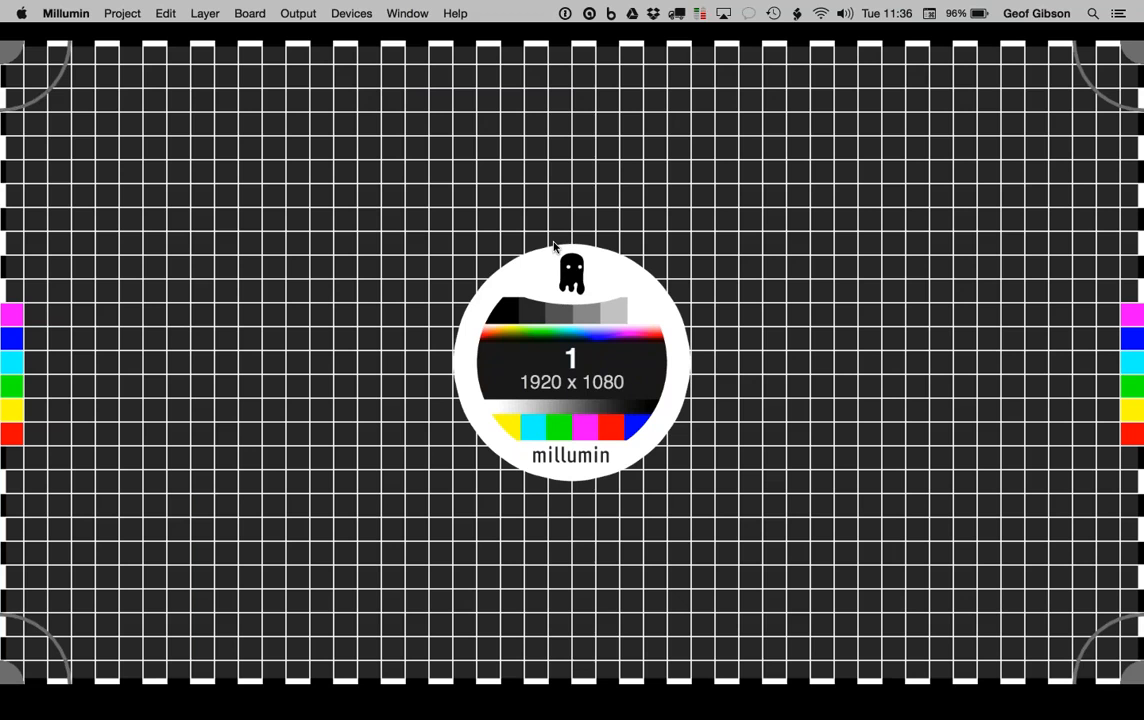
pyautogui.press('super+f')
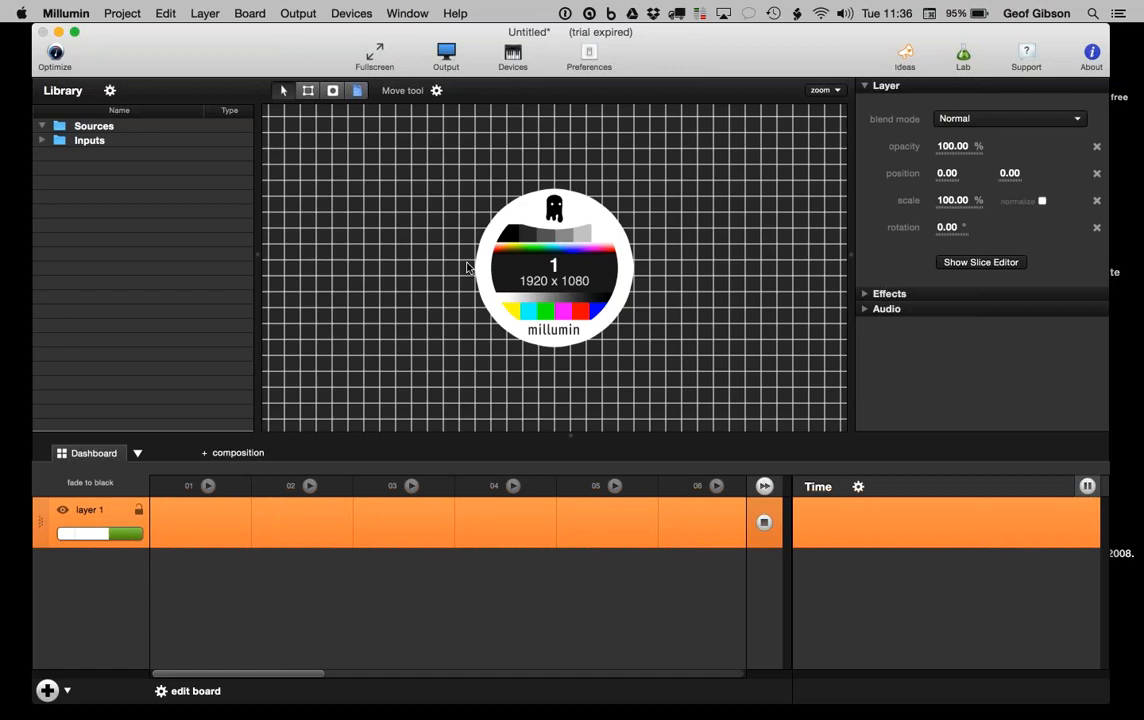
pyautogui.click(446, 55)
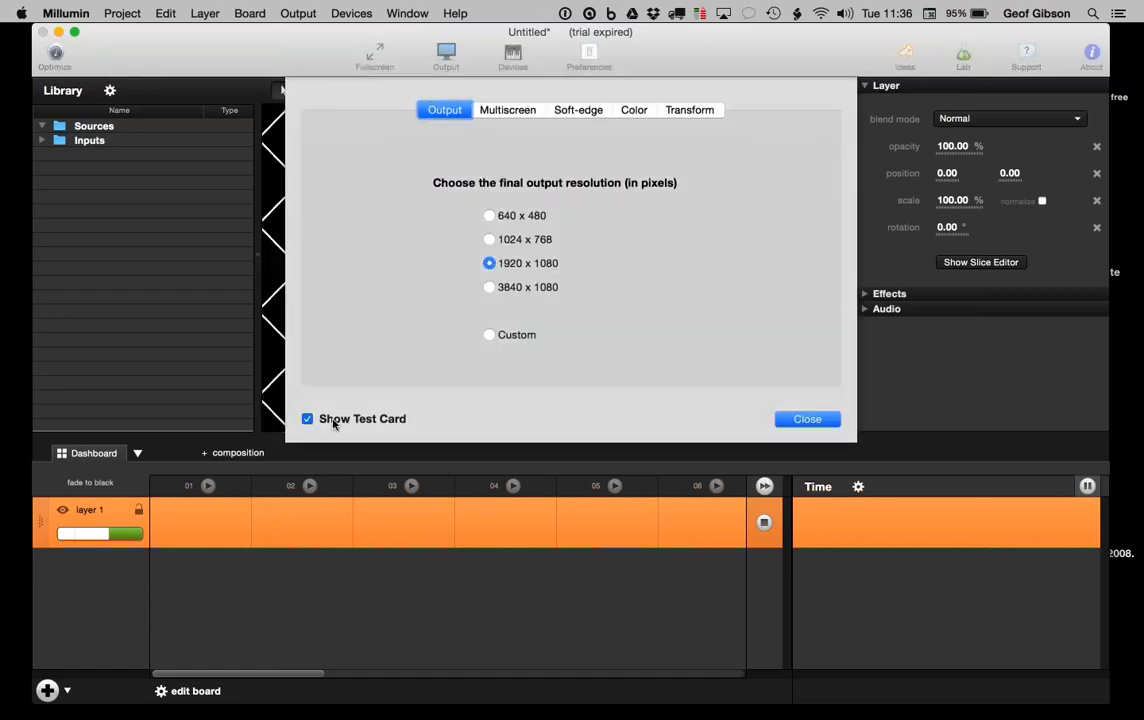
# Step: Turn off the test card to restore the diamond grid, show the FPS readout, and close Output settings
pyautogui.click(307, 419)
pyautogui.click(298, 13)
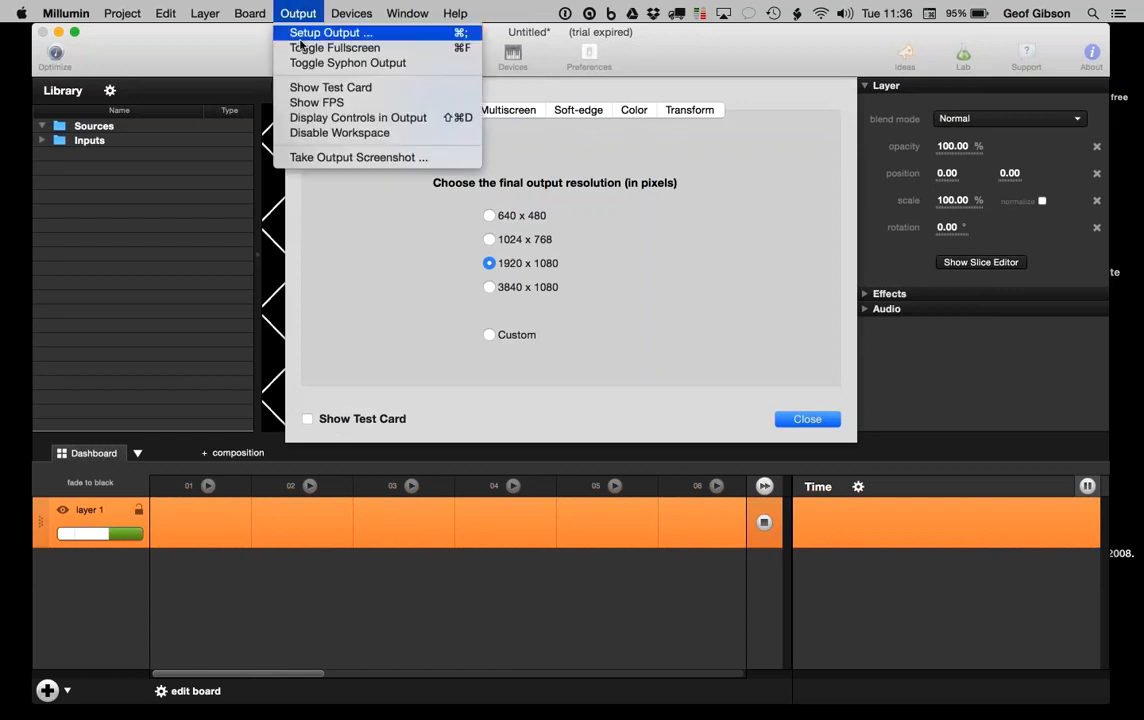
pyautogui.click(311, 103)
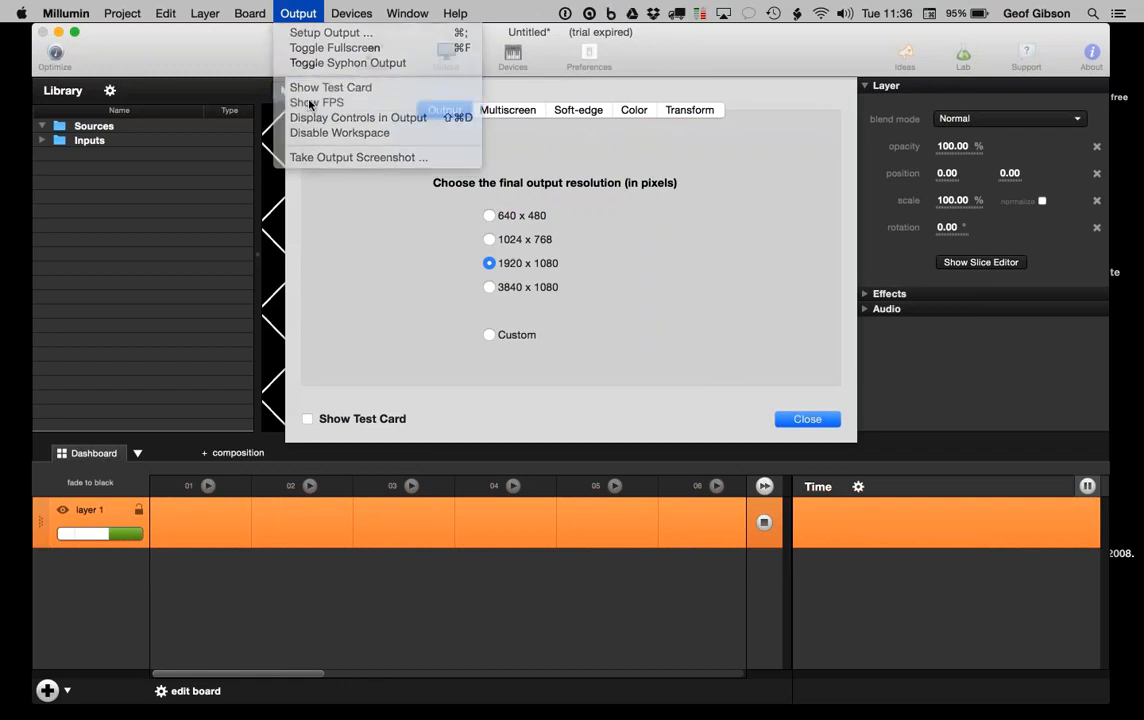
pyautogui.click(805, 419)
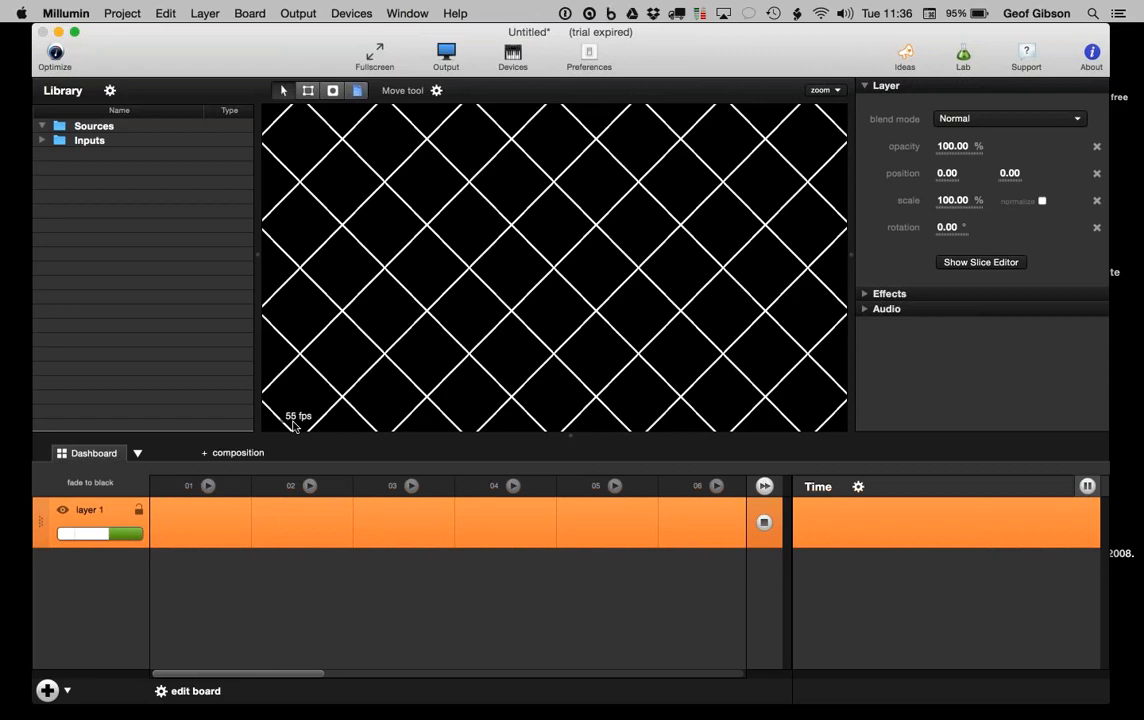
# Step: Hide the FPS readout again and reopen the Output settings at 1920 x 1080
pyautogui.click(298, 13)
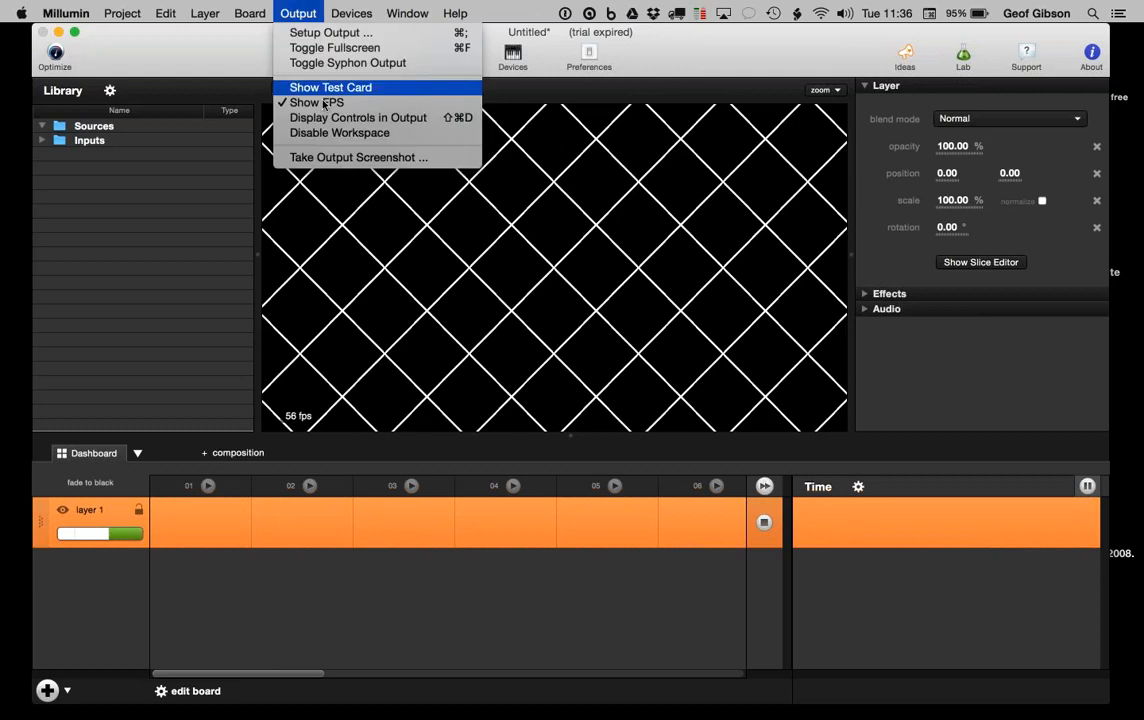
pyautogui.click(323, 103)
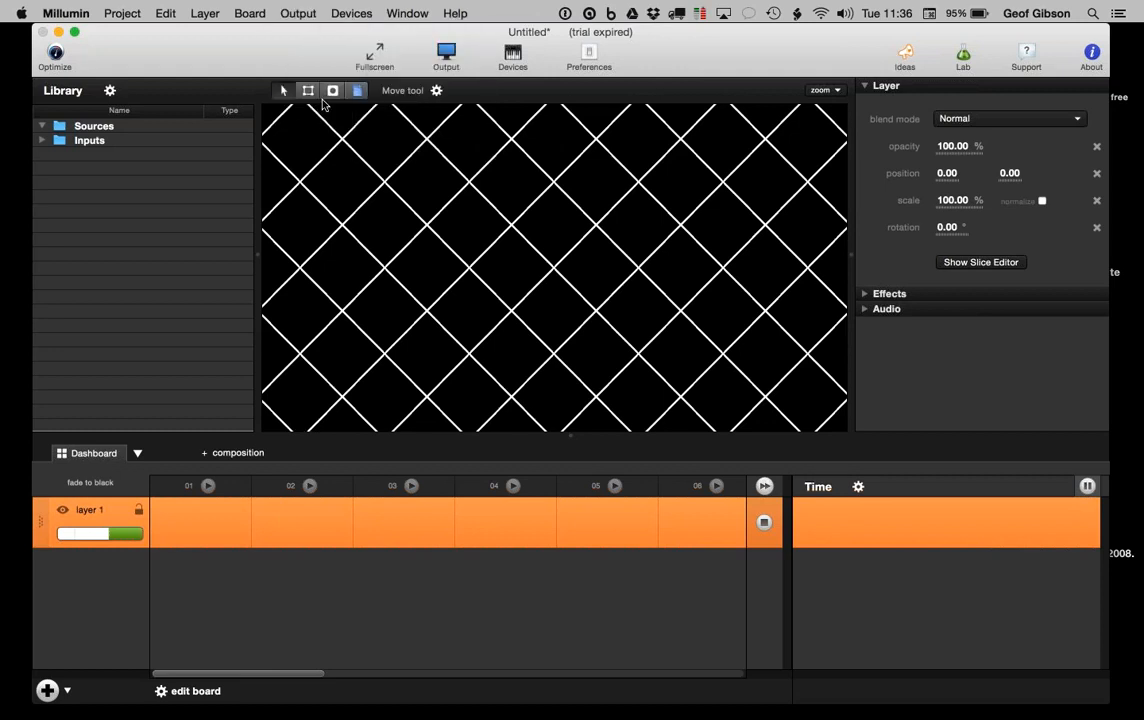
pyautogui.click(444, 56)
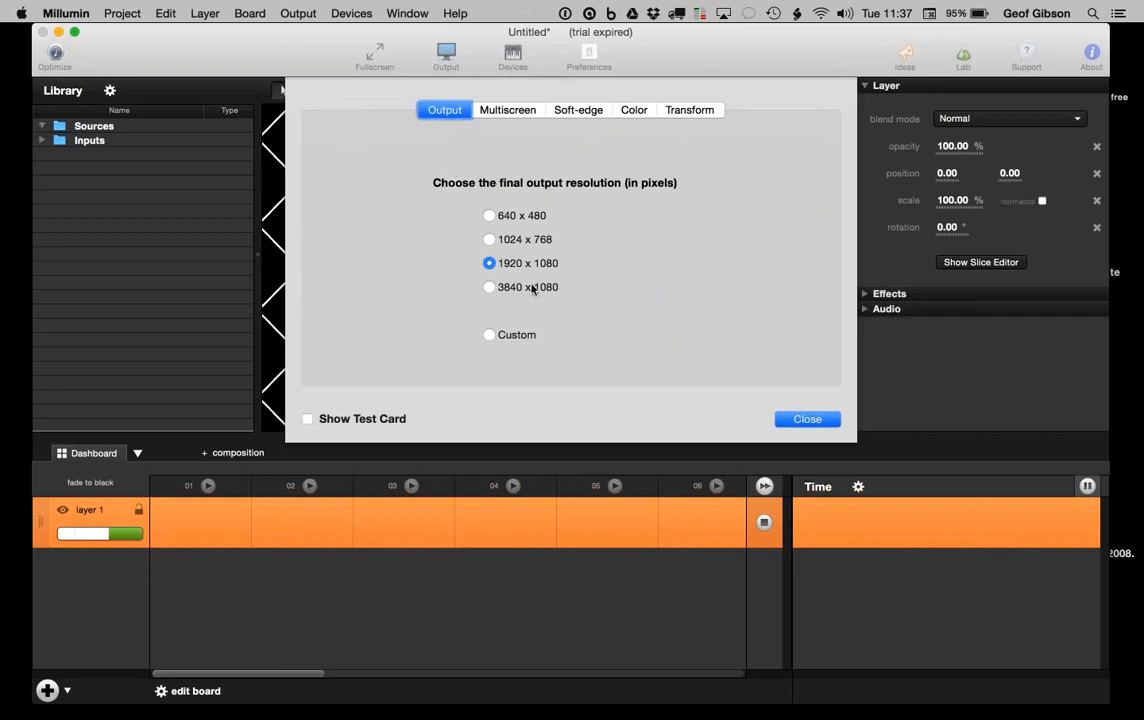
# Step: Try 2 screens in the Multiscreen pane, return to 1 screen, then view the Soft-edge settings
pyautogui.click(497, 112)
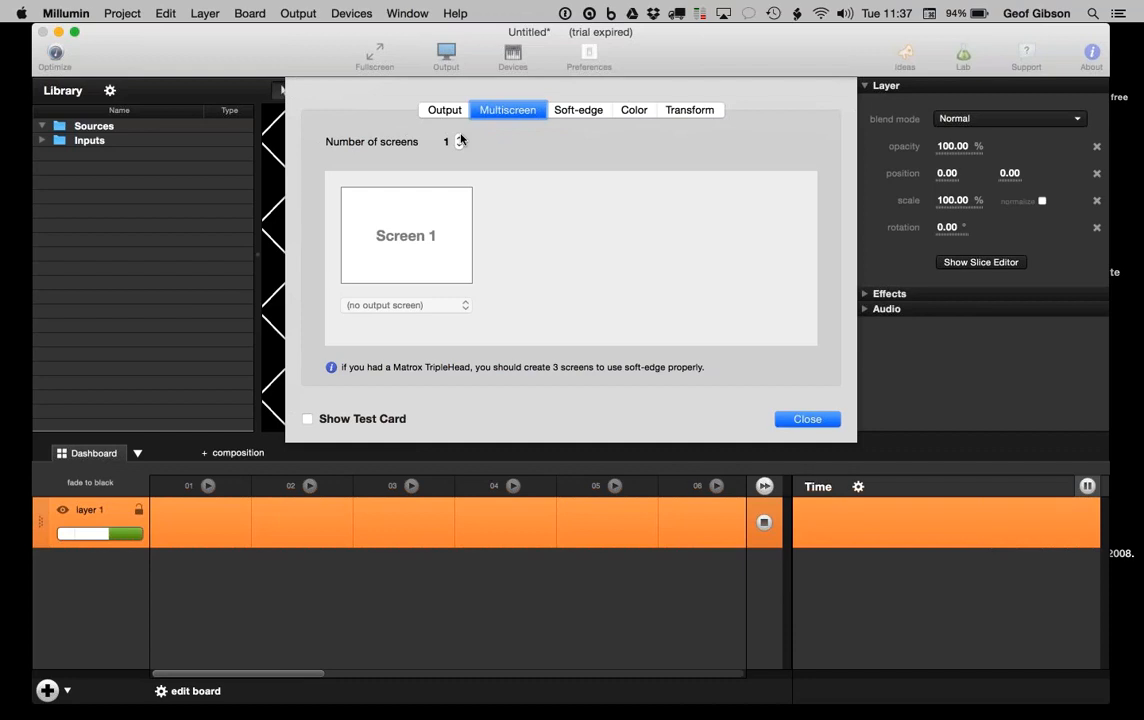
pyautogui.click(460, 138)
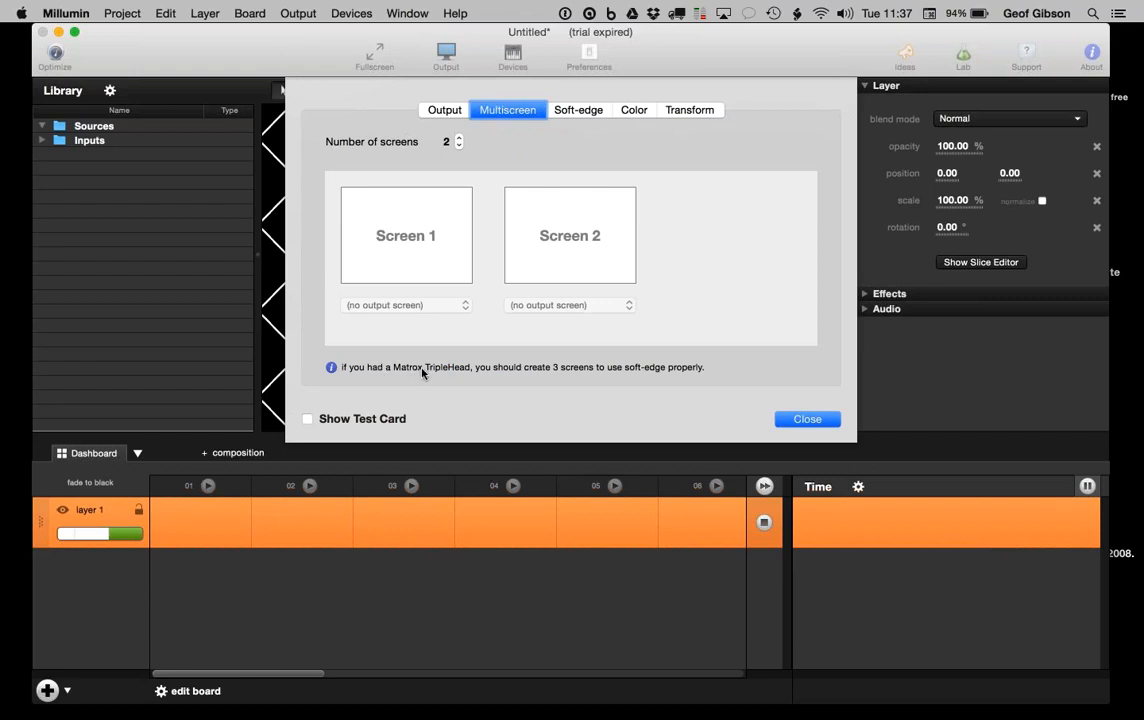
pyautogui.click(459, 147)
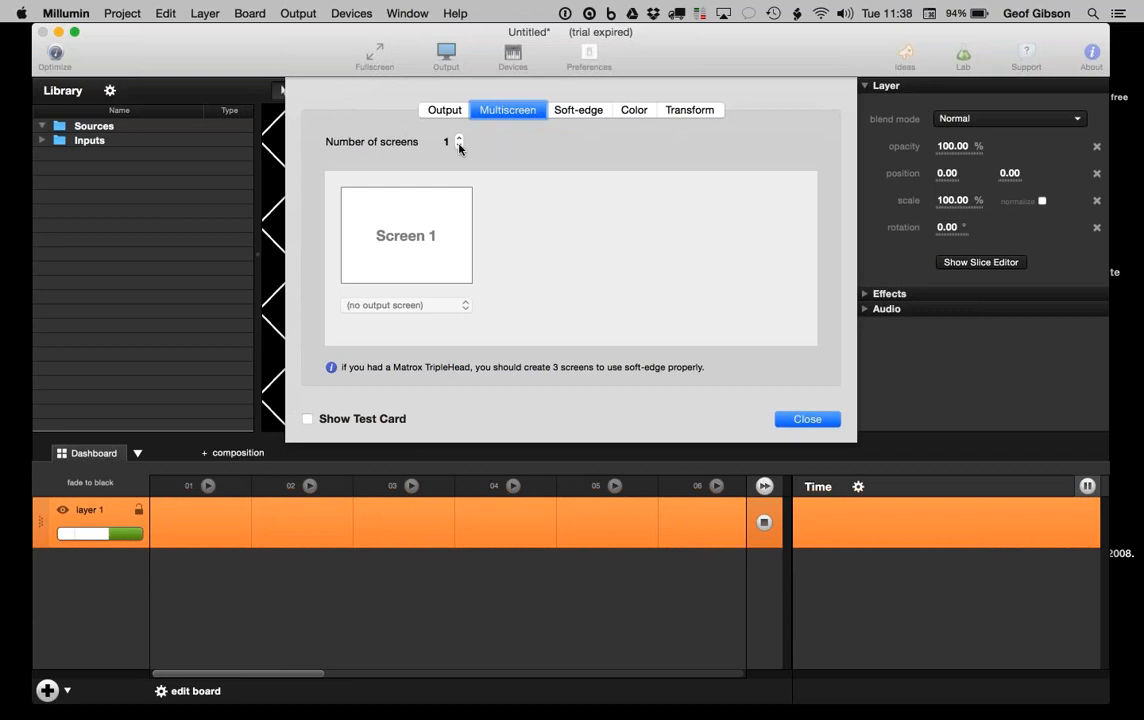
pyautogui.click(441, 111)
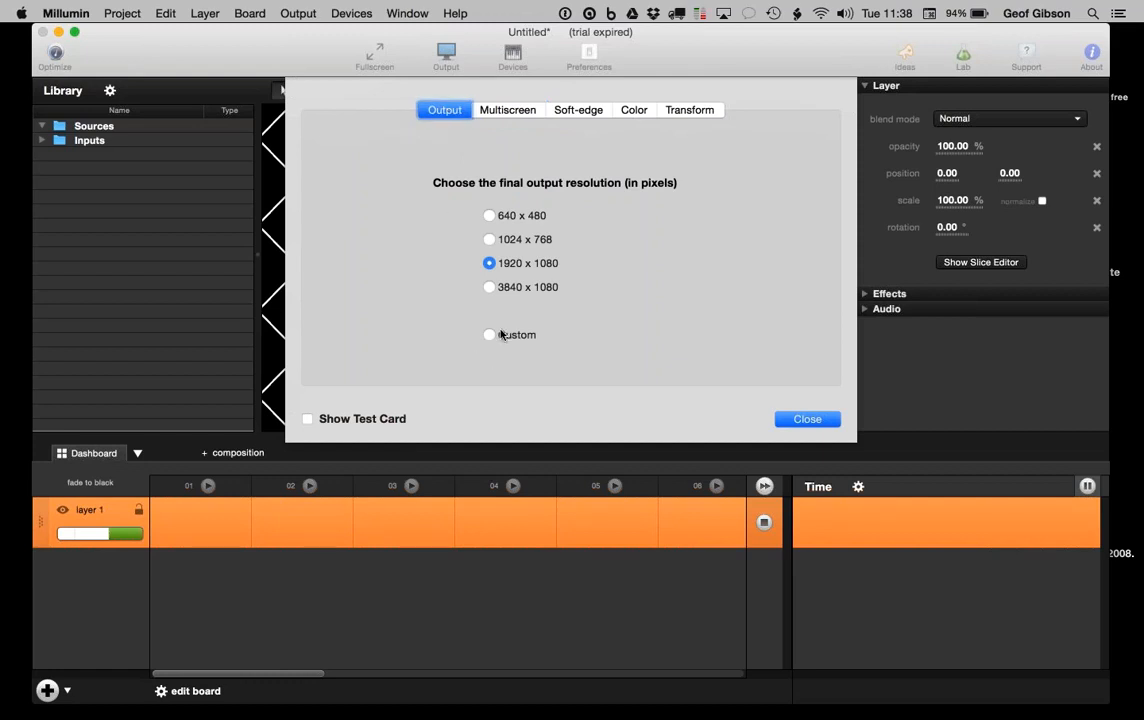
pyautogui.click(503, 110)
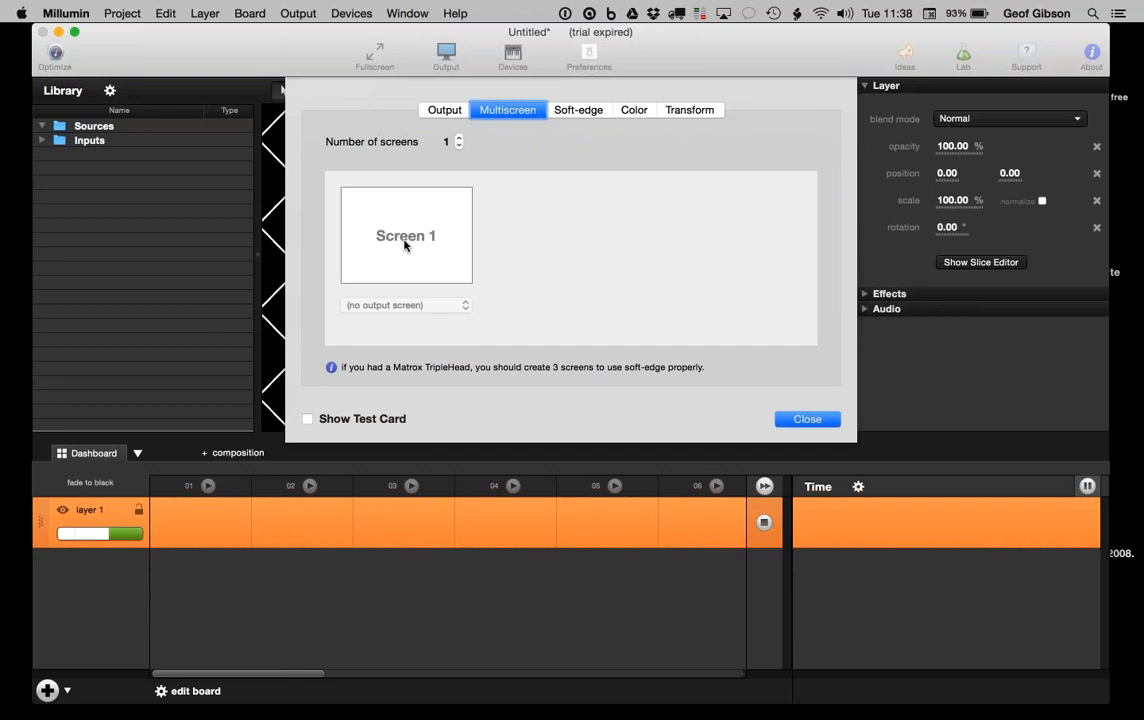
pyautogui.click(580, 112)
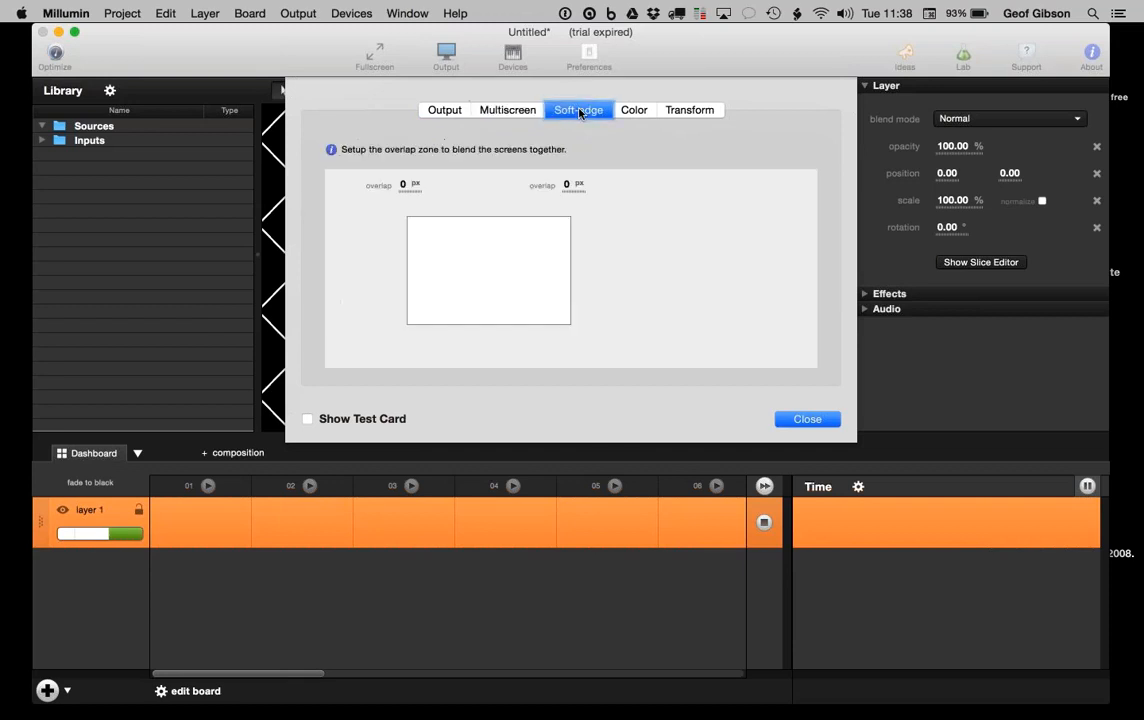
# Step: Show Screen 1's Color correction values, with red, green and blue at 0.00, after glancing at Gamma
pyautogui.click(637, 110)
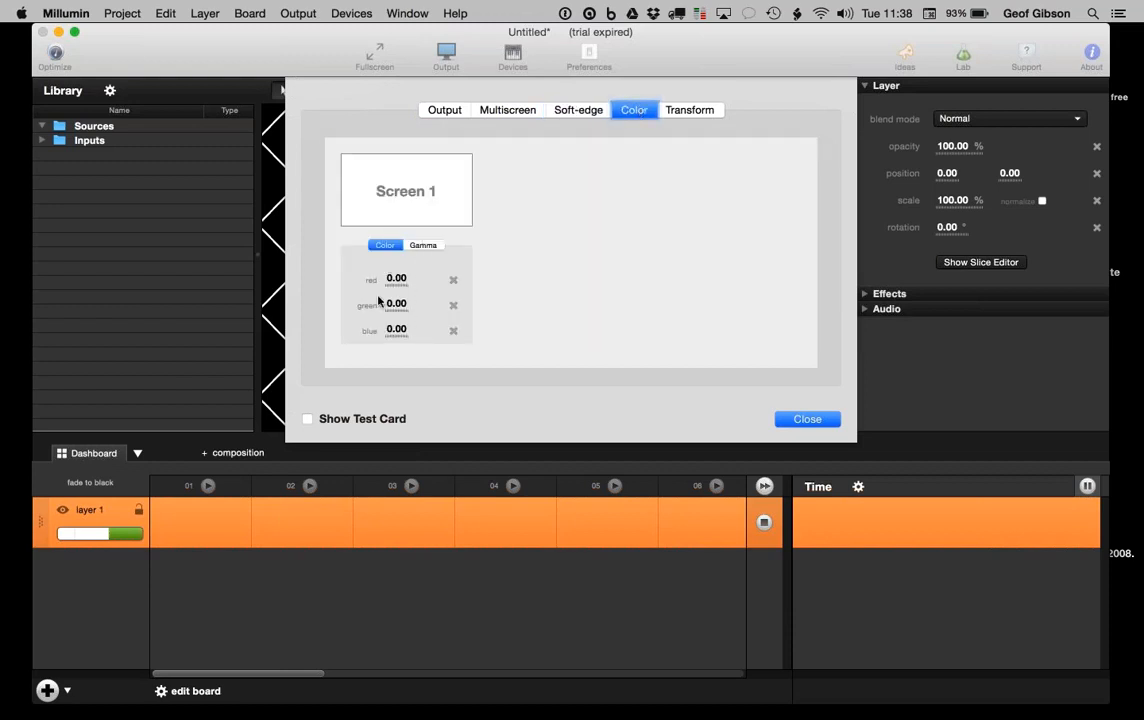
pyautogui.click(423, 245)
pyautogui.click(385, 245)
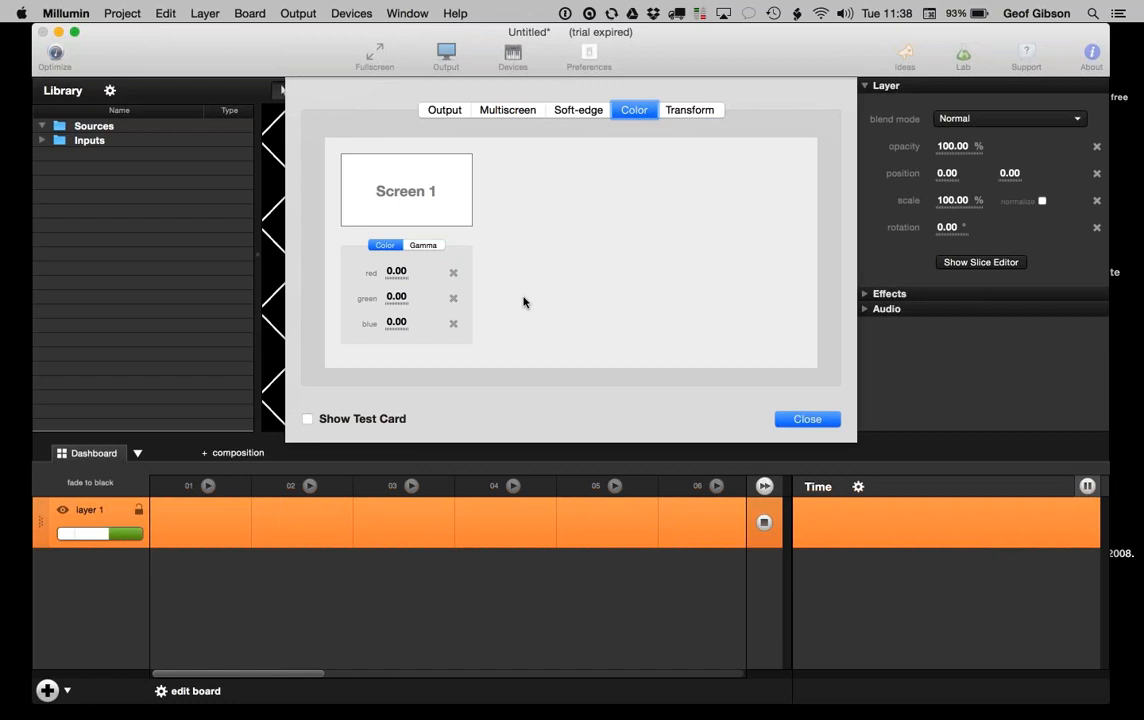
pyautogui.click(22, 13)
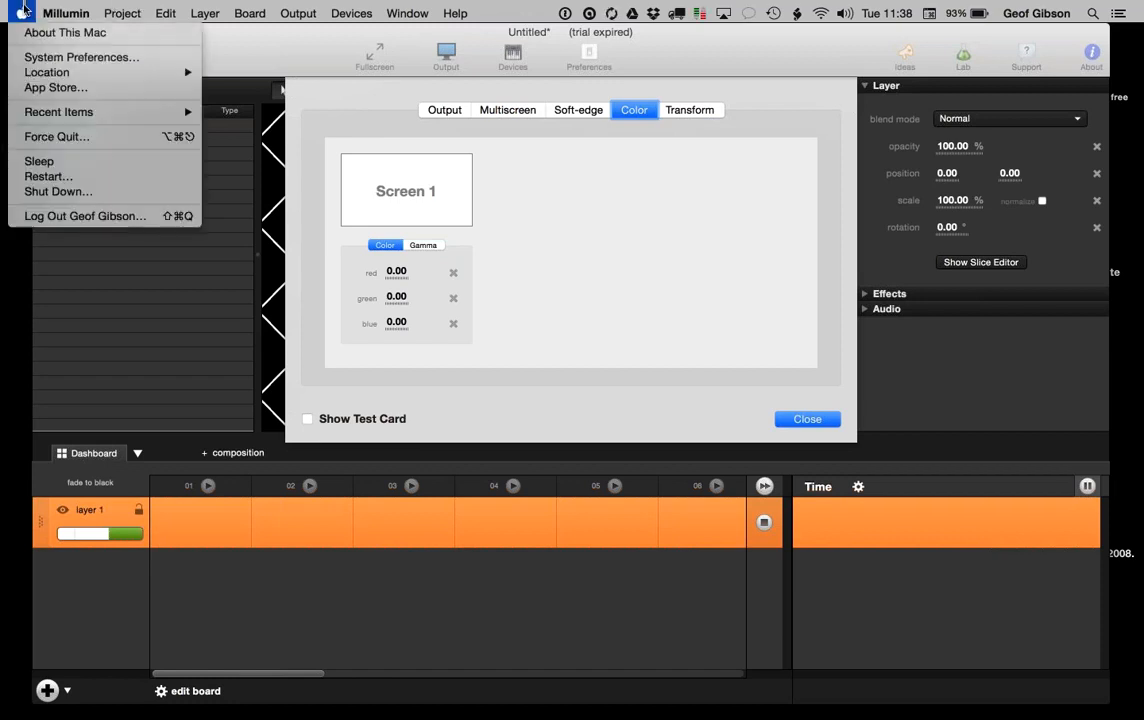
# Step: Open the Built-in Retina Display's Color profiles in System Preferences > Displays and browse the list
pyautogui.click(52, 58)
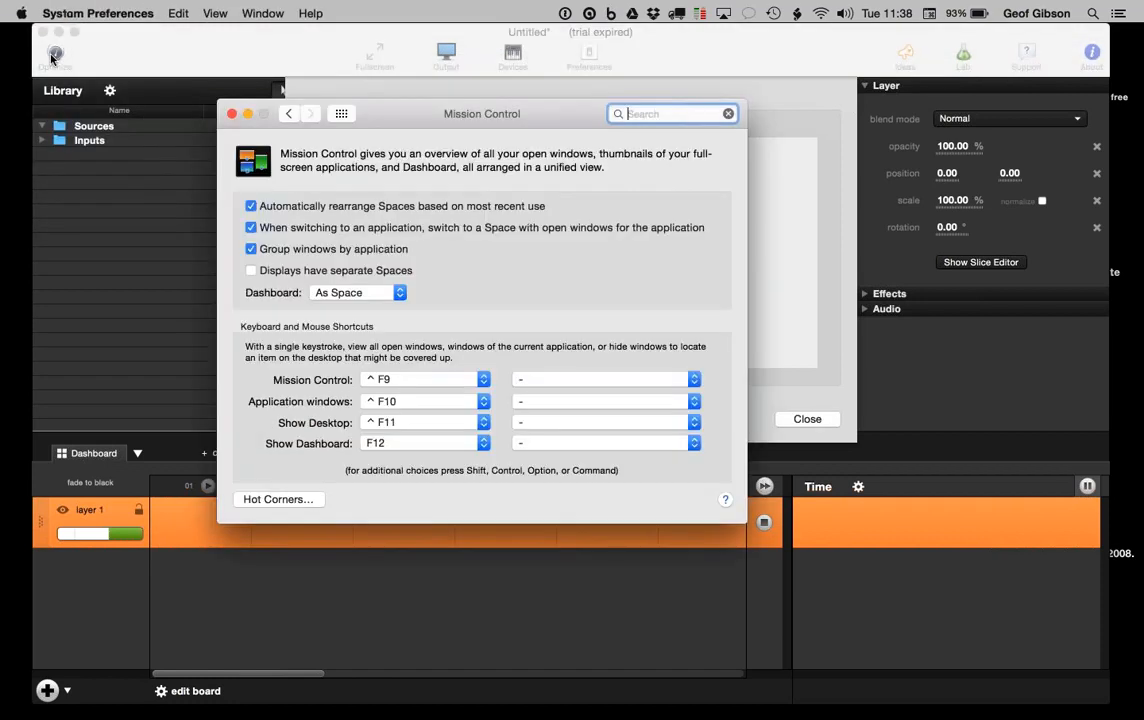
pyautogui.click(341, 113)
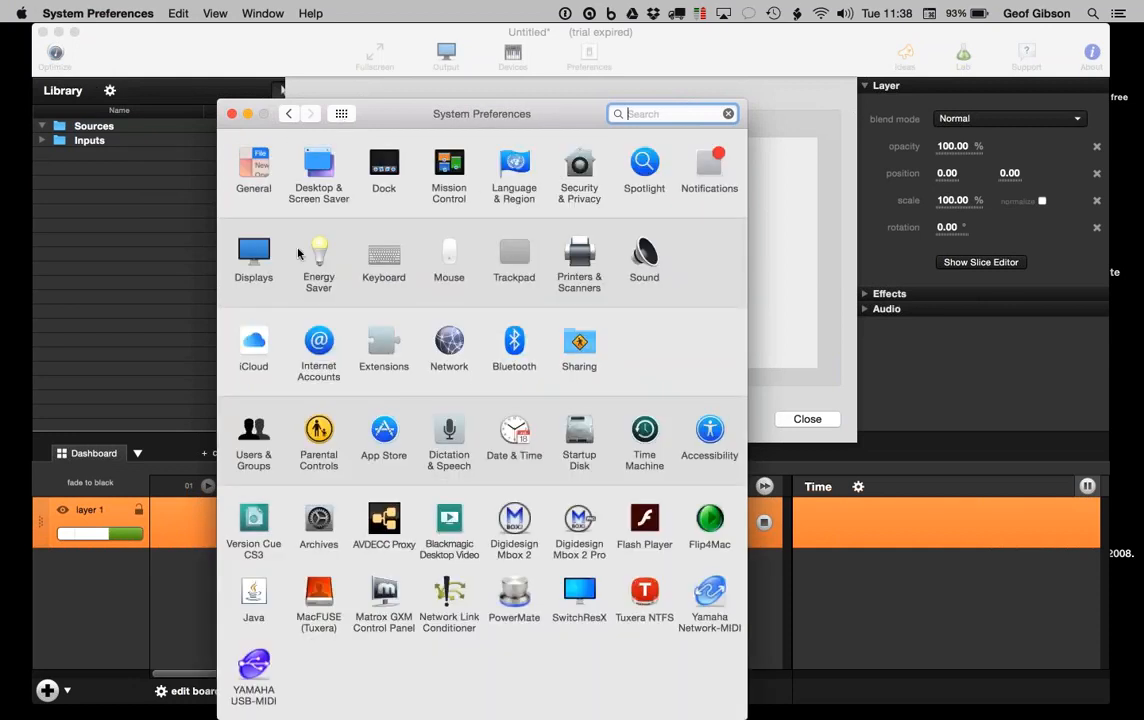
pyautogui.click(258, 250)
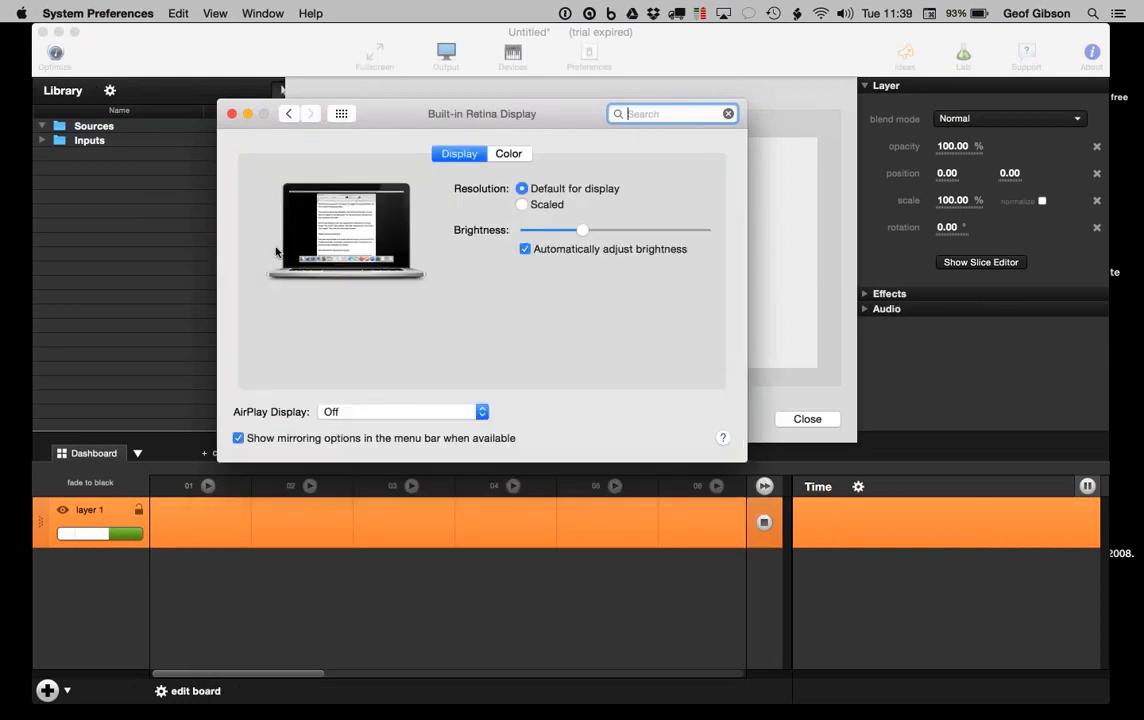
pyautogui.click(505, 155)
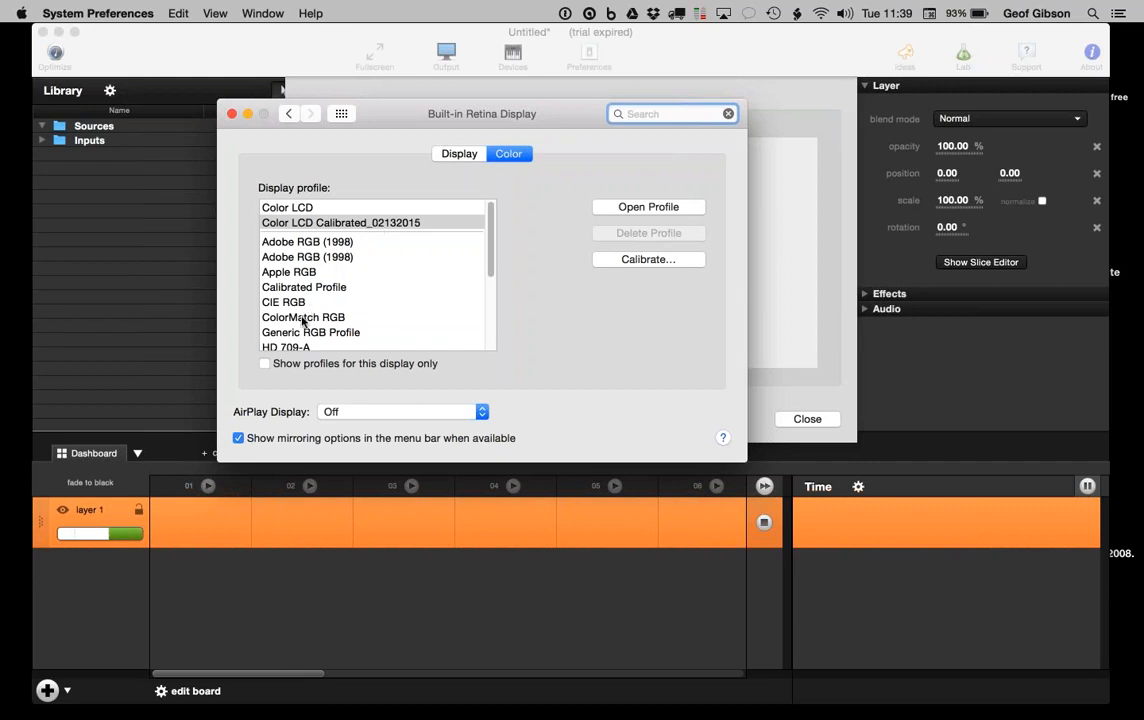
pyautogui.scroll(-5, 303, 319)
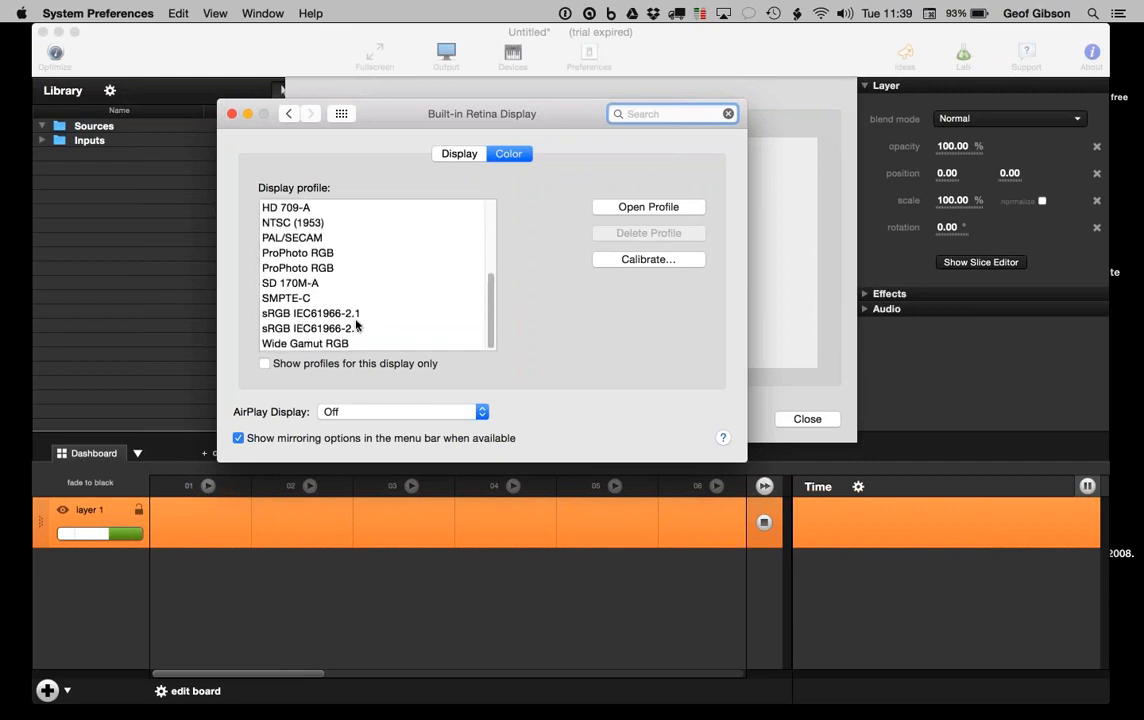
pyautogui.scroll(6, 289, 237)
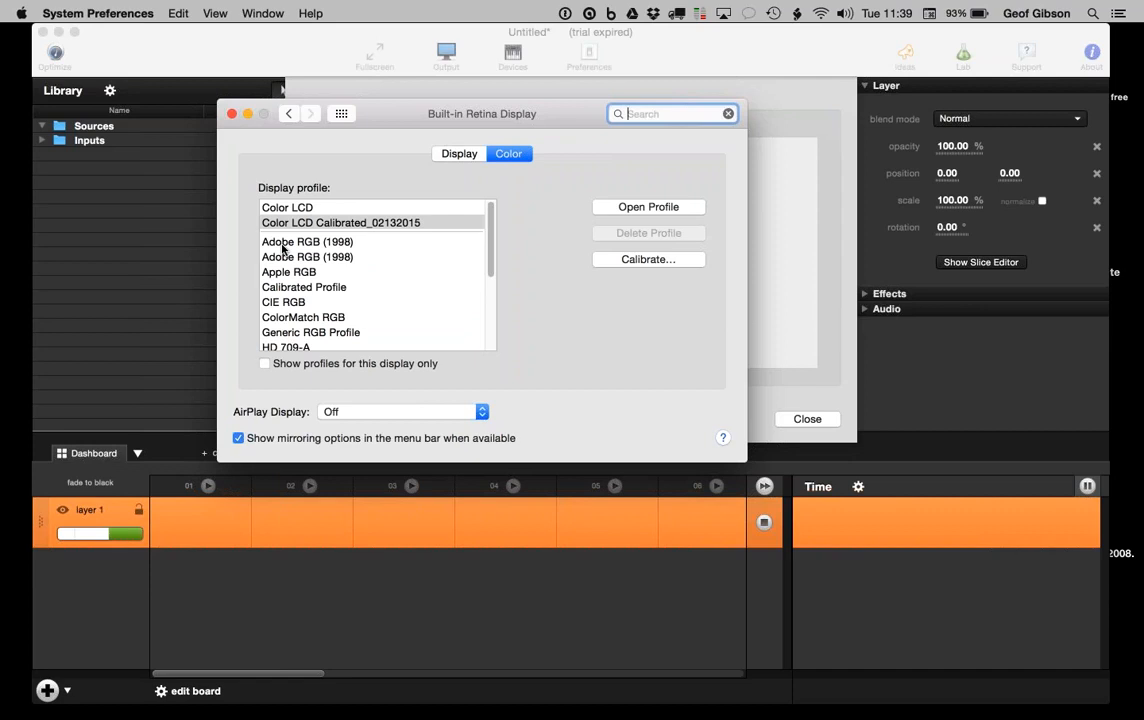
pyautogui.moveTo(282, 249)
# Step: Quit System Preferences and look over the output's Transform and Corners settings
pyautogui.press('super+q')
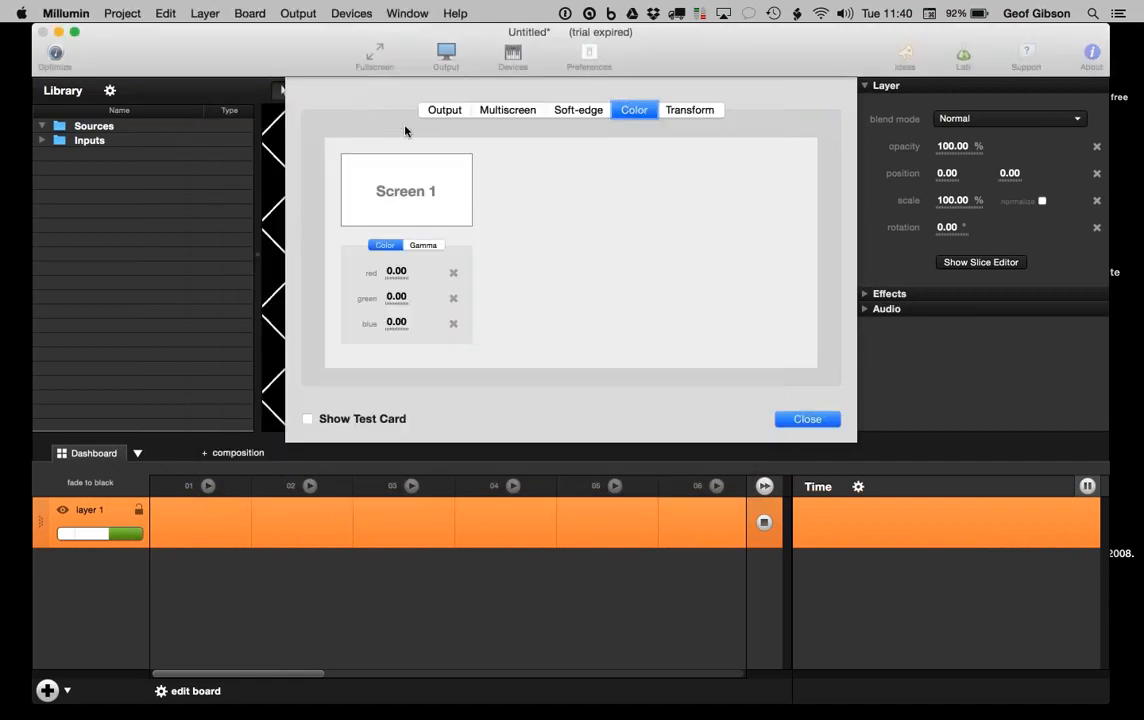
pyautogui.click(706, 112)
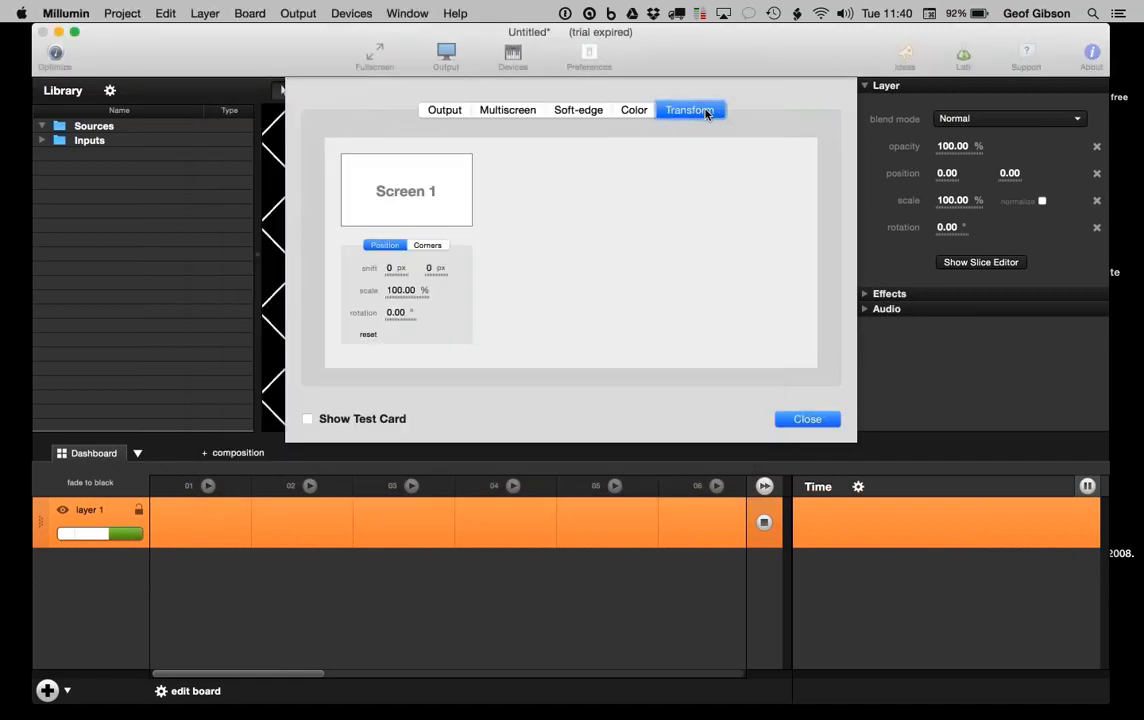
pyautogui.click(428, 246)
pyautogui.click(399, 247)
# Step: Recheck the output resolution and Multiscreen layout, then close the Output settings
pyautogui.click(445, 112)
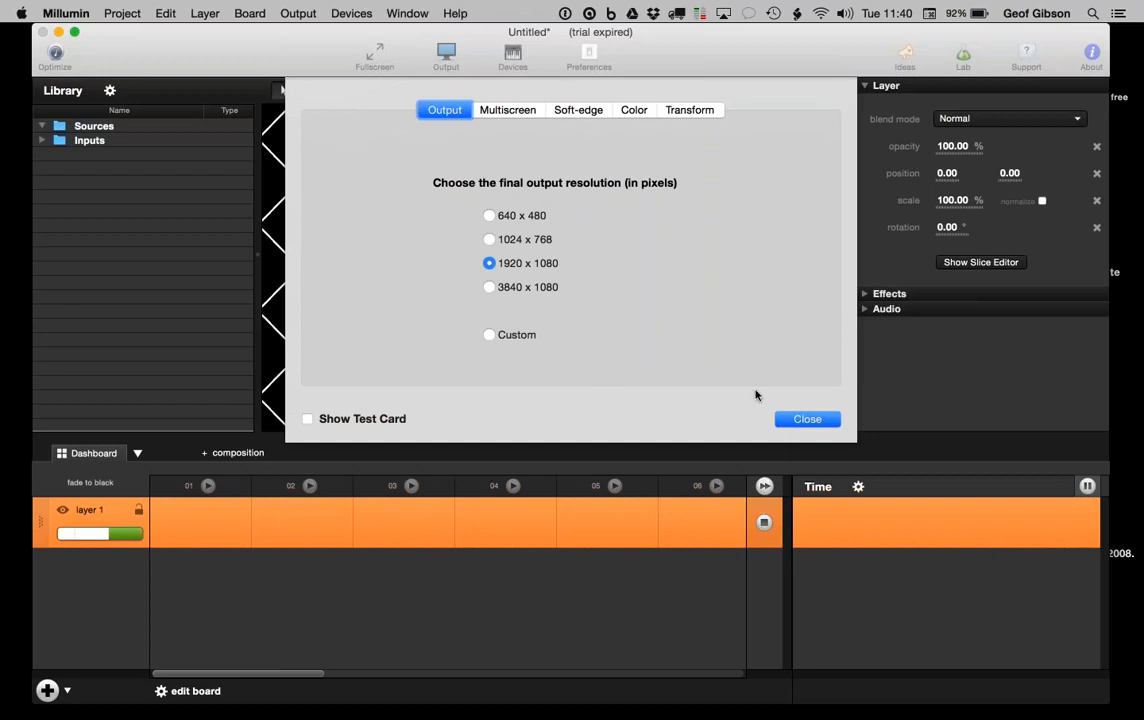
pyautogui.click(505, 110)
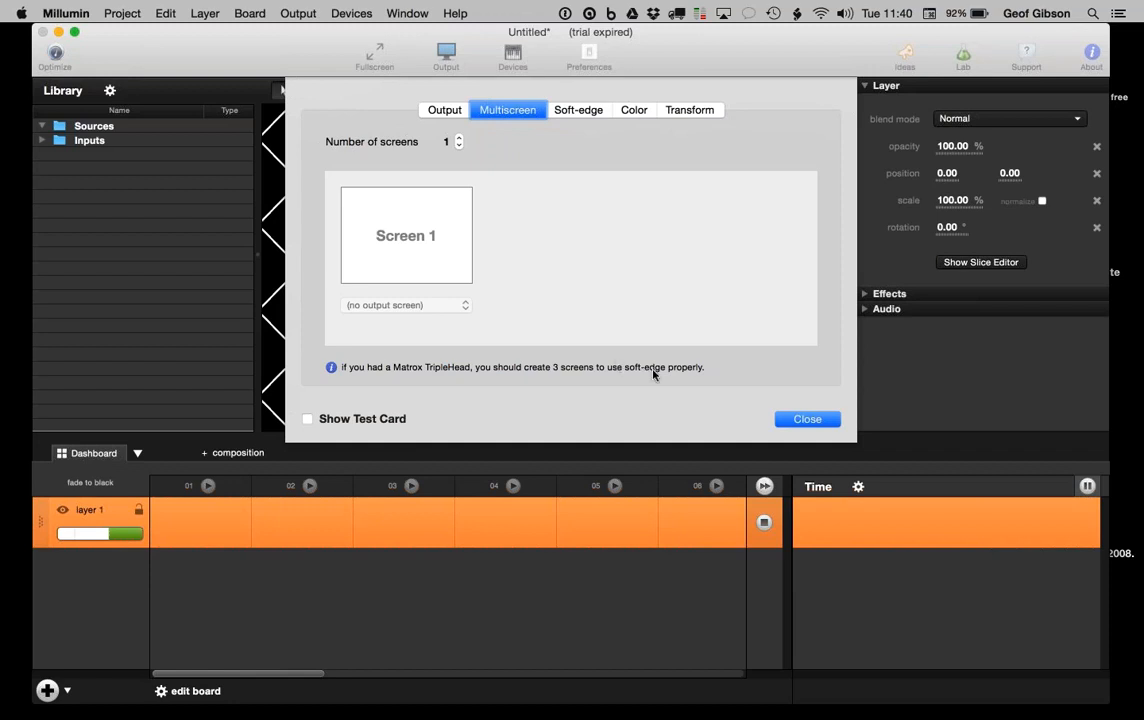
pyautogui.click(801, 420)
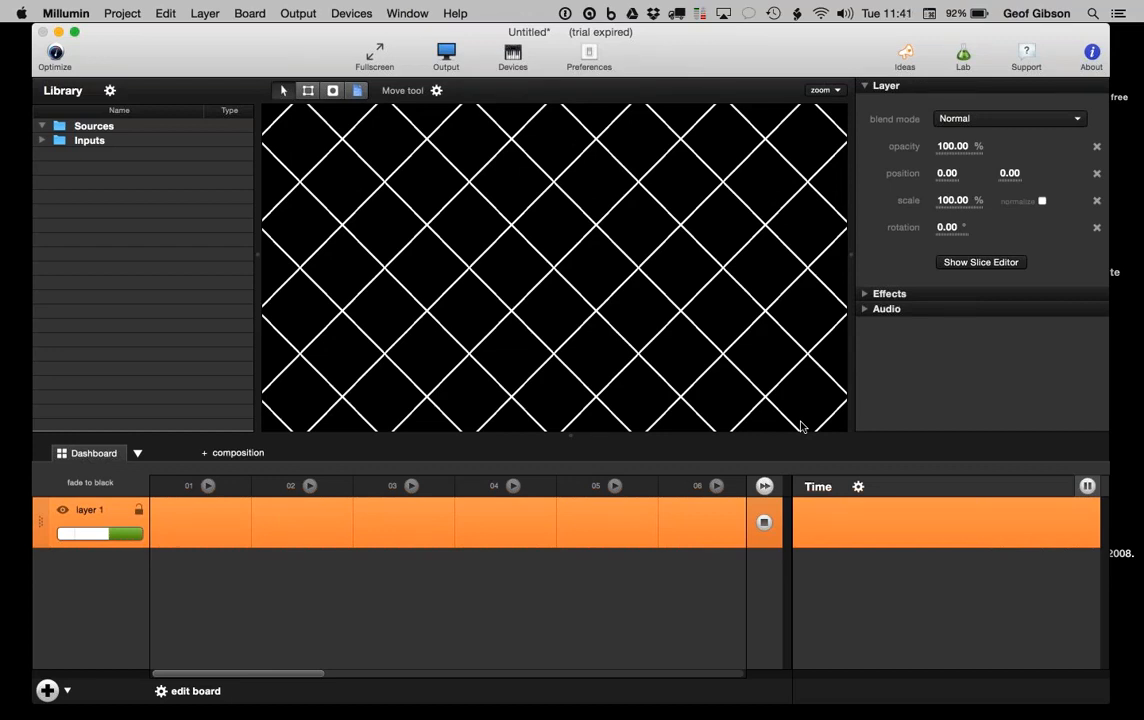
# Step: Open a Finder window showing the Movies folder, positioned up and to the right
pyautogui.moveTo(20, 100)
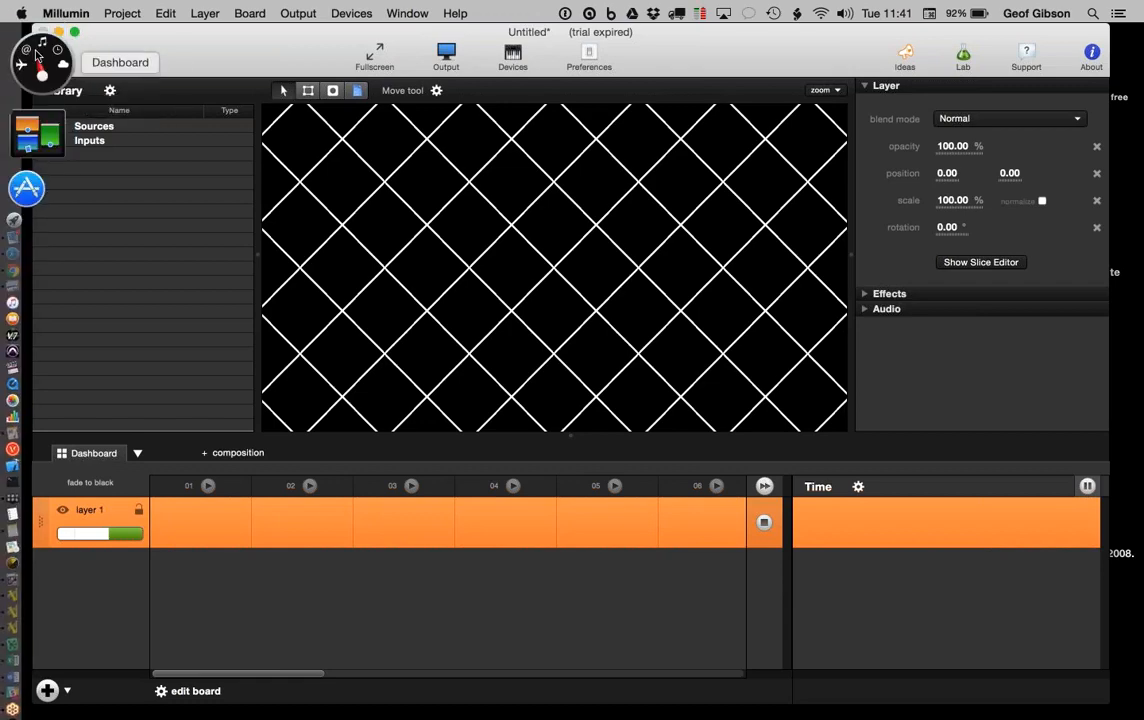
pyautogui.click(35, 36)
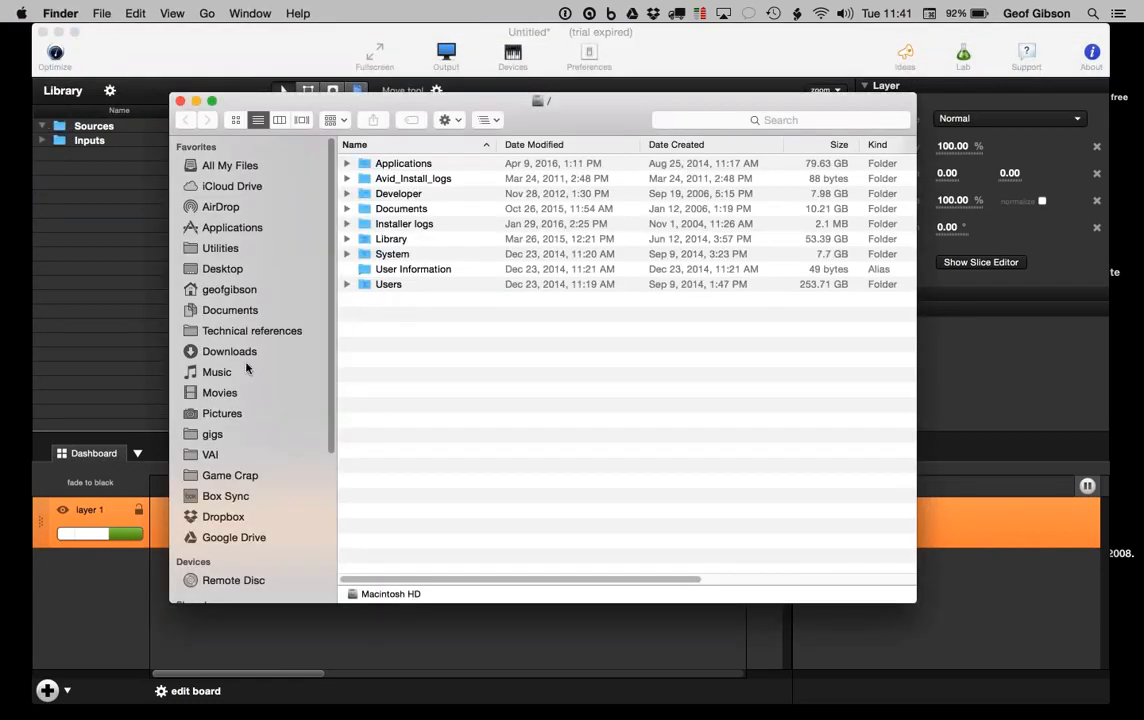
pyautogui.click(224, 393)
pyautogui.moveTo(485, 109); pyautogui.dragTo(751, 88)
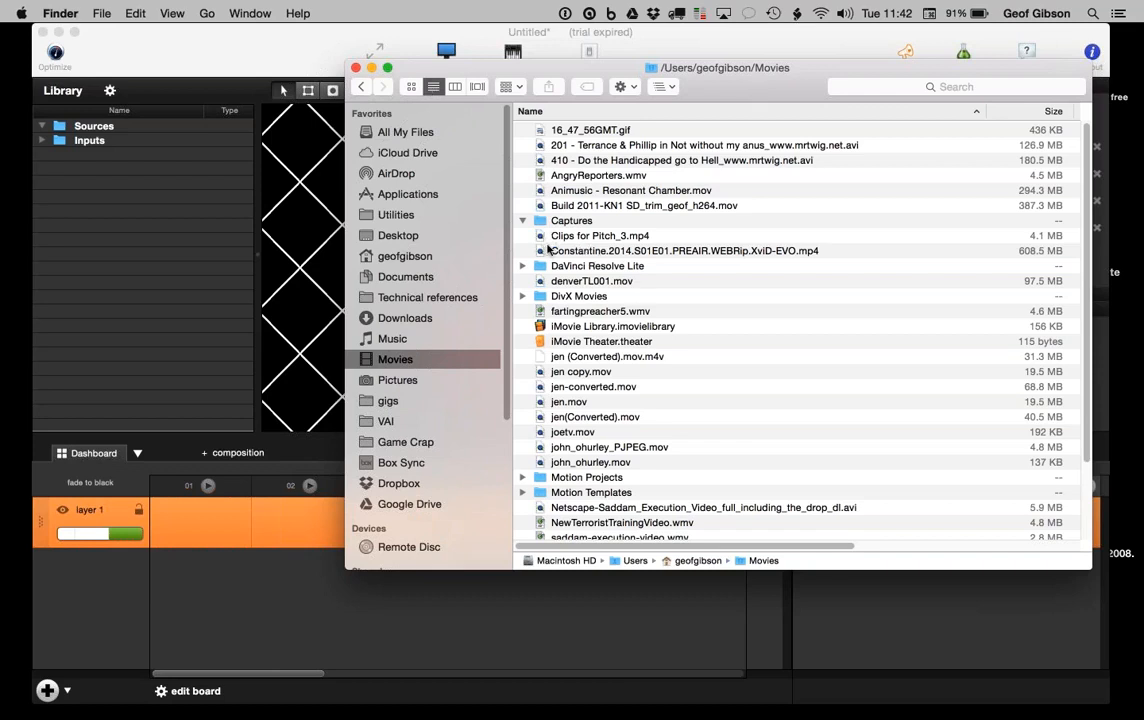
# Step: Add Animusic - Resonant Chamber.mov and Clips for Pitch_3.mp4 to the Library sources, then close Finder
pyautogui.moveTo(540, 190); pyautogui.dragTo(110, 138)
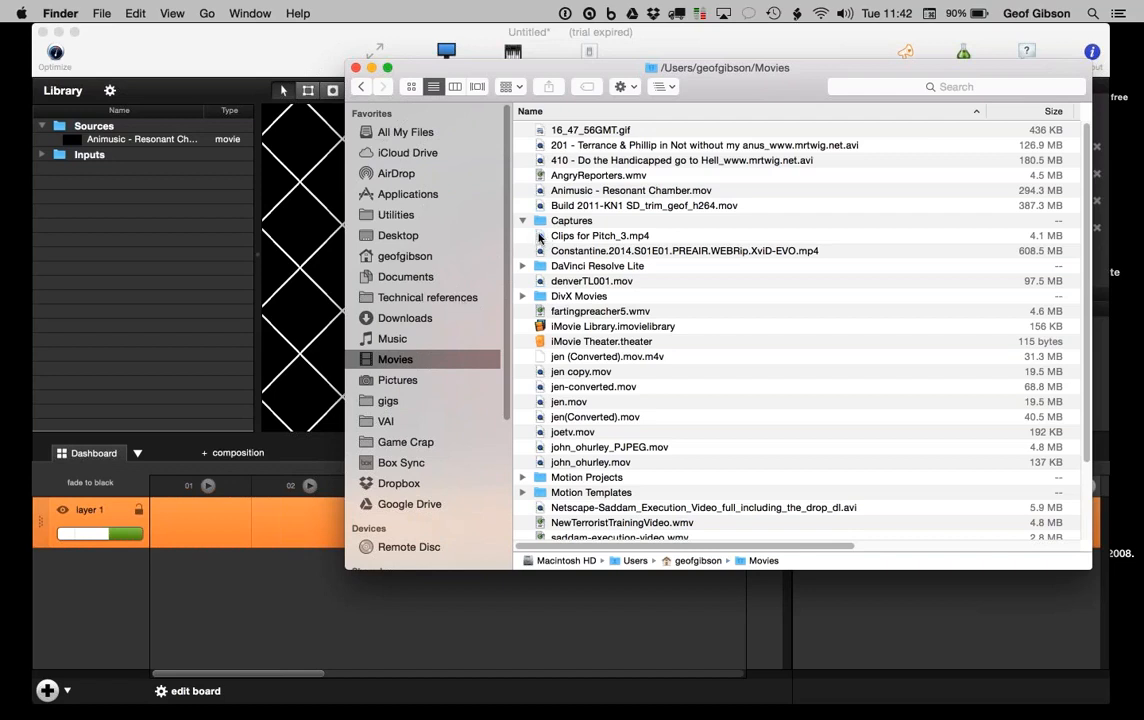
pyautogui.moveTo(540, 237); pyautogui.dragTo(120, 160)
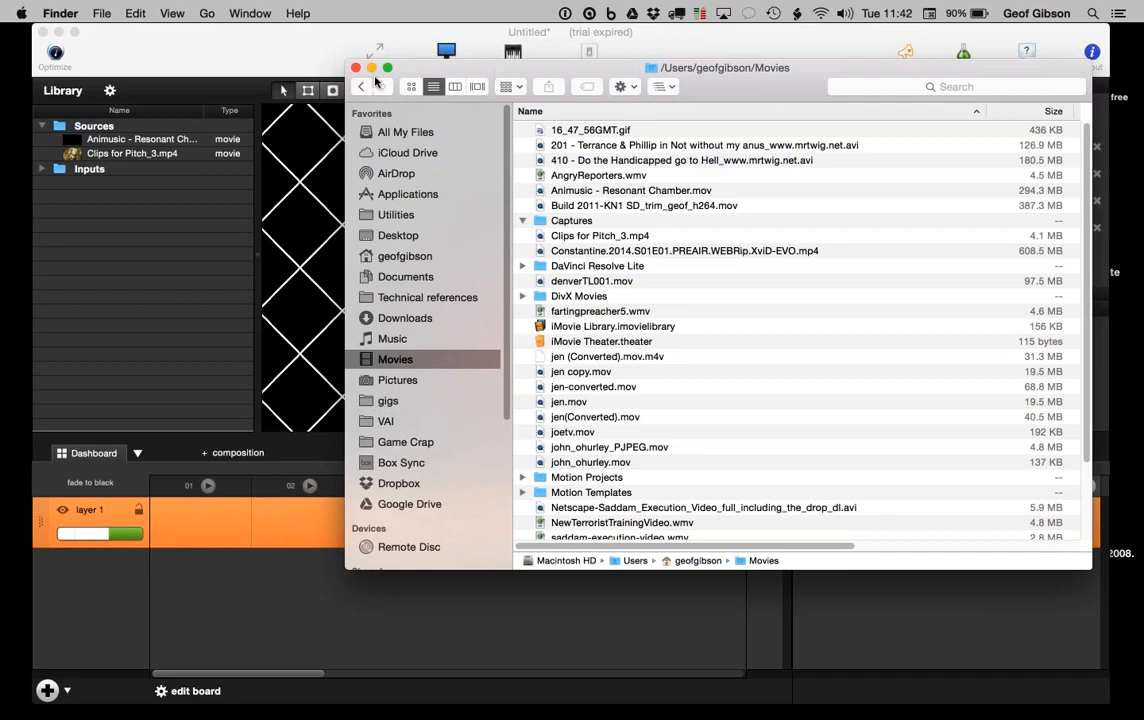
pyautogui.click(356, 68)
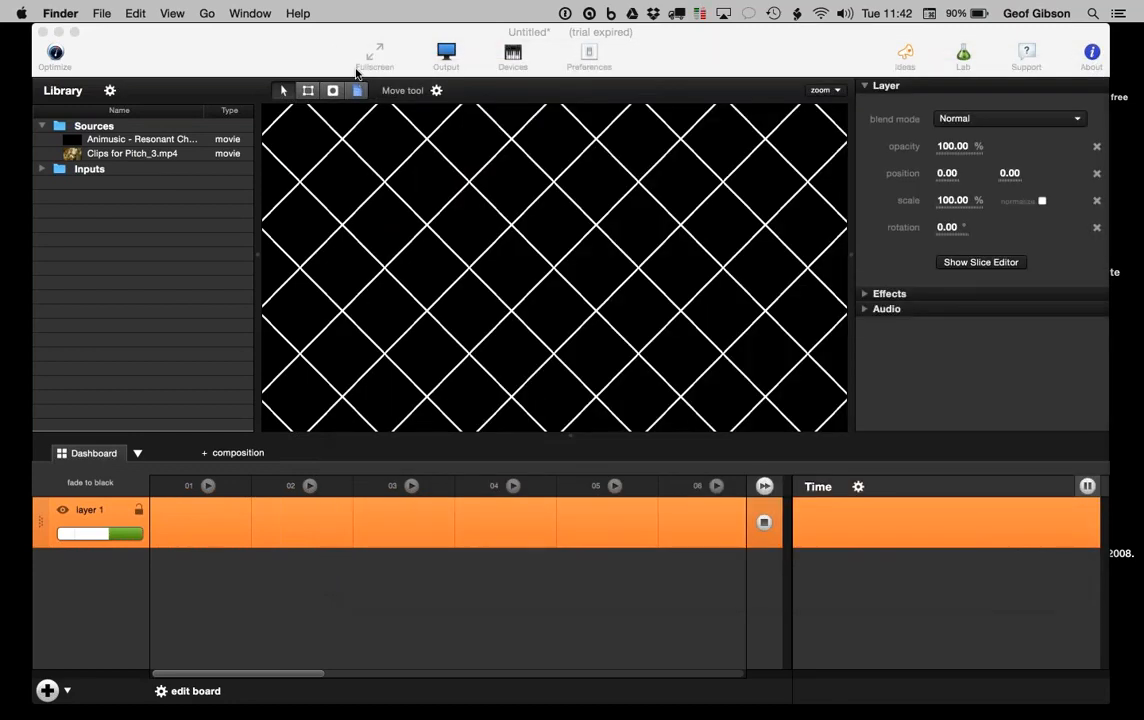
pyautogui.click(135, 141)
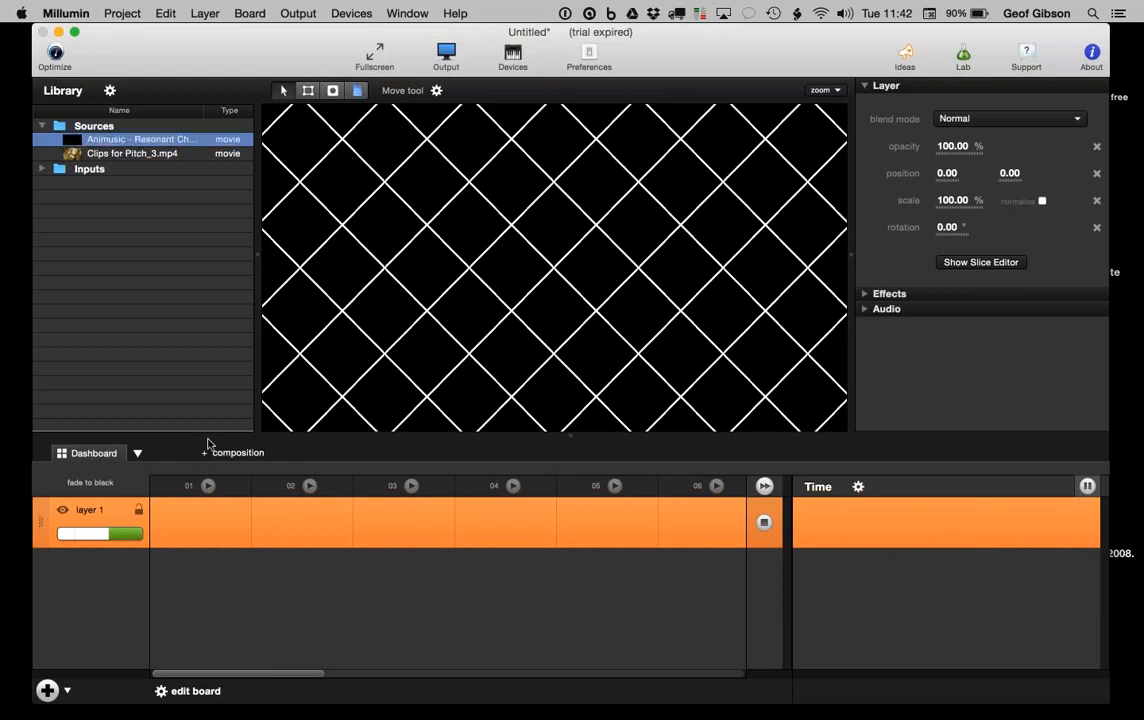
pyautogui.click(56, 58)
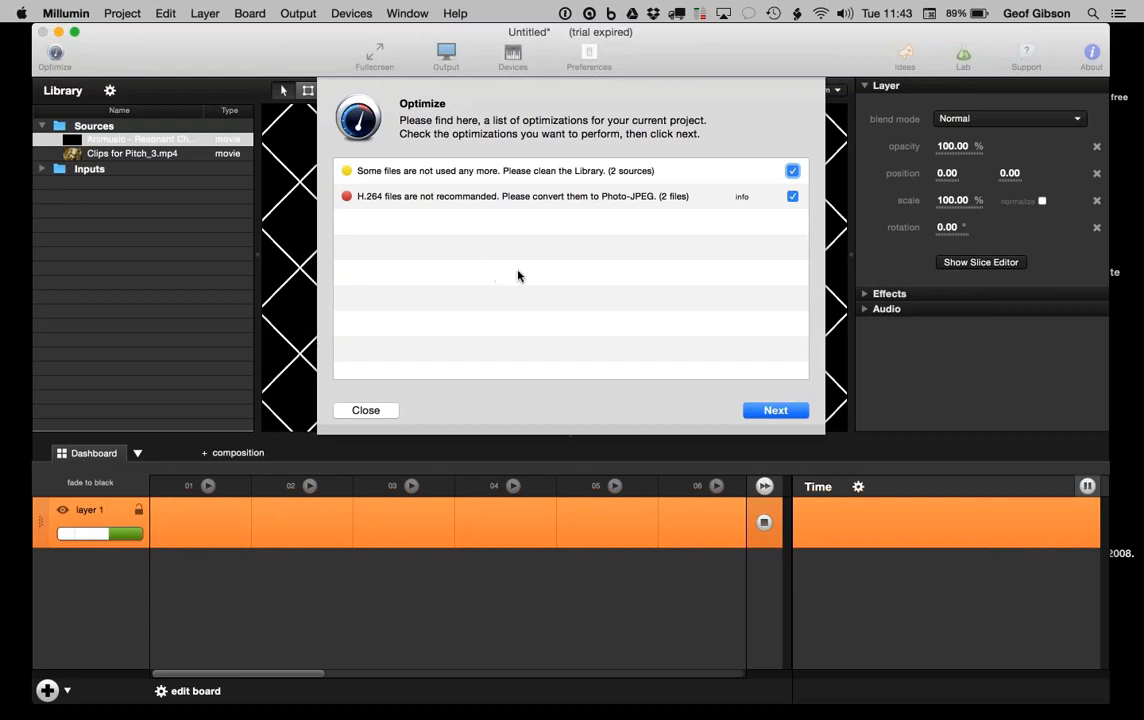
pyautogui.click(771, 411)
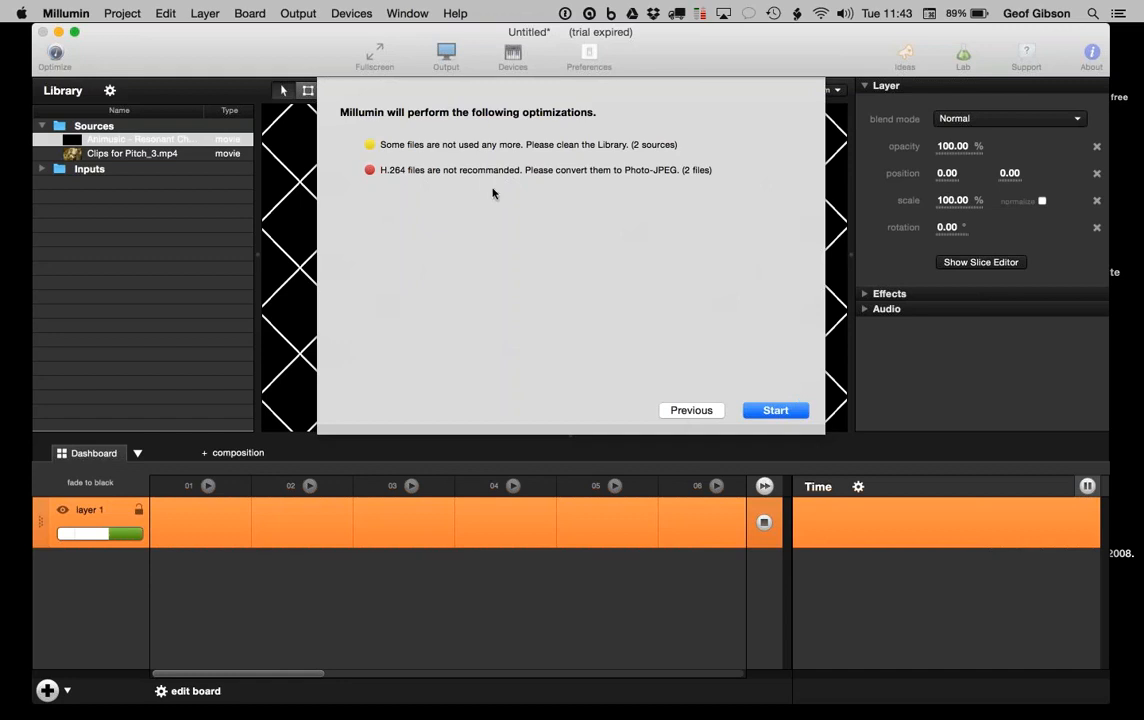
pyautogui.click(688, 411)
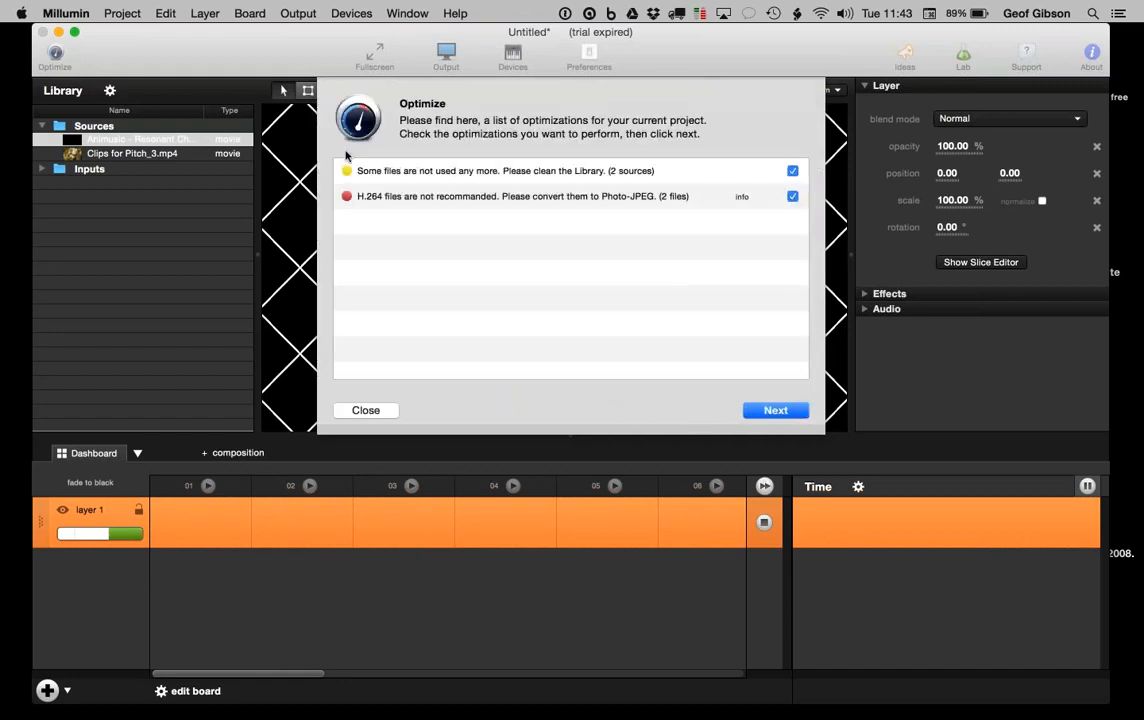
pyautogui.click(792, 171)
pyautogui.click(792, 196)
pyautogui.click(365, 410)
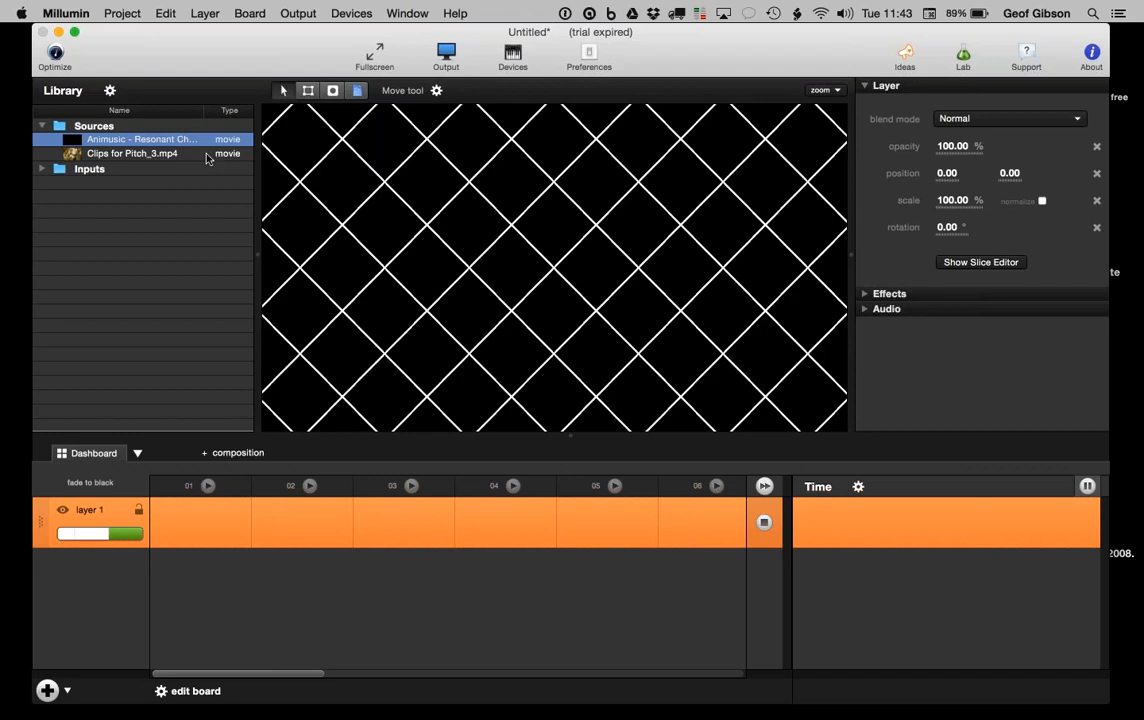
# Step: Place the Animusic clip in layer 1's column 01 and fit the canvas to the workspace
pyautogui.click(70, 143)
pyautogui.moveTo(70, 143); pyautogui.dragTo(195, 515)
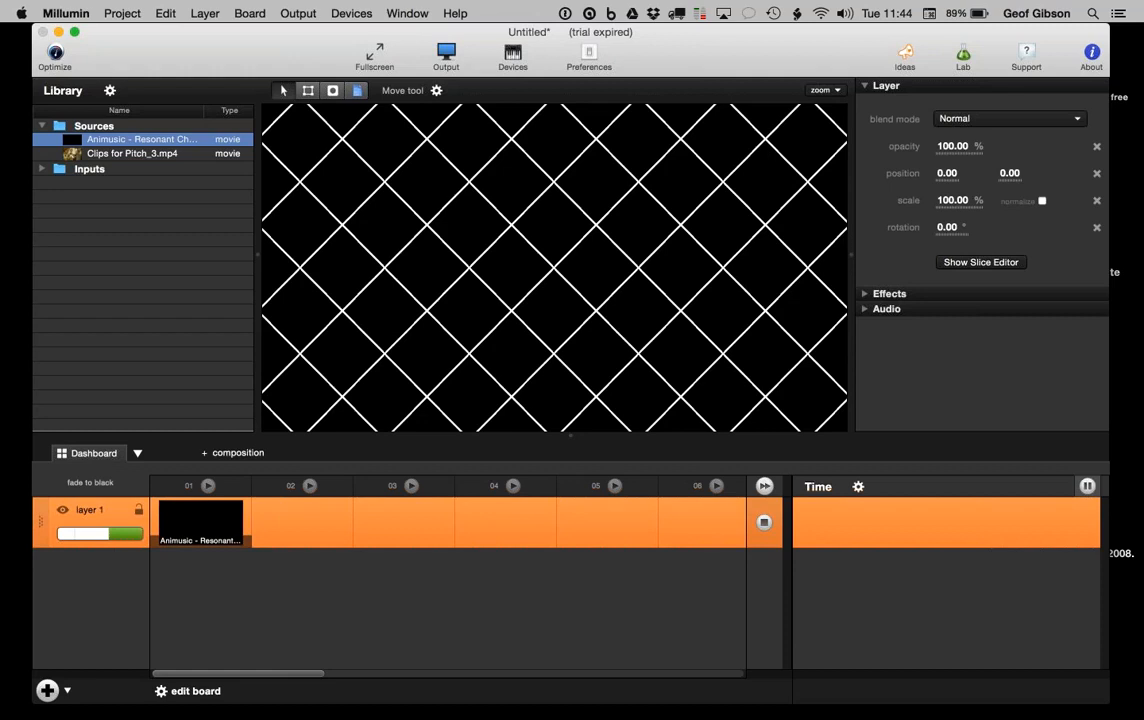
pyautogui.click(821, 92)
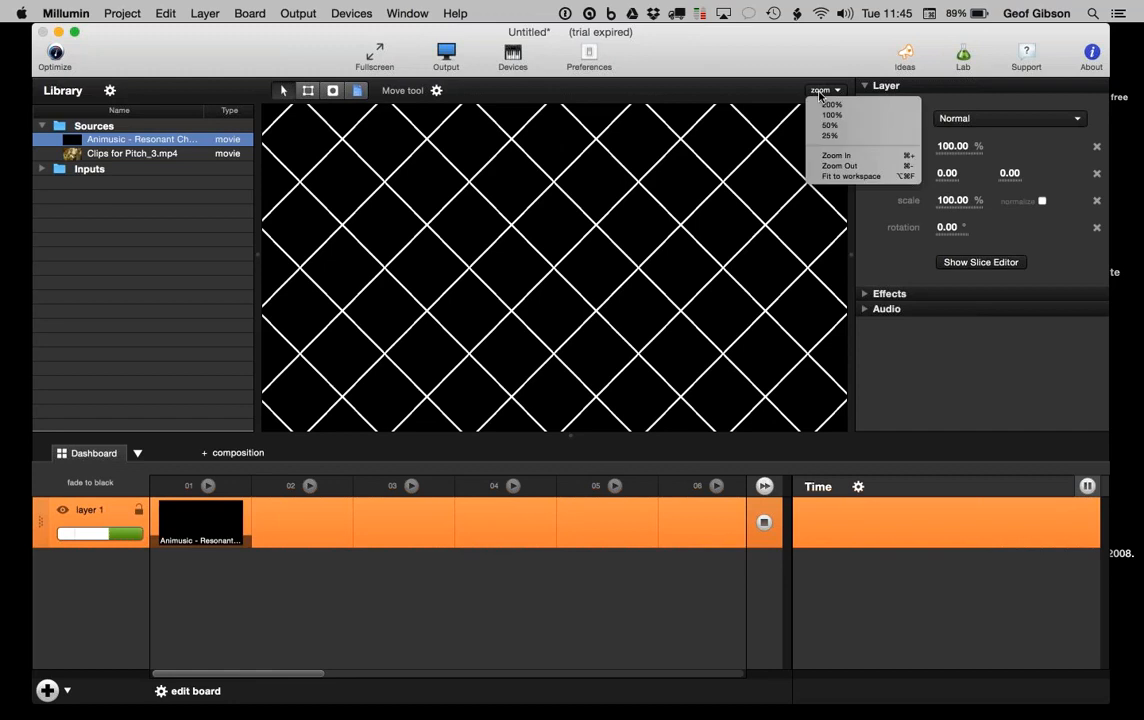
pyautogui.click(833, 177)
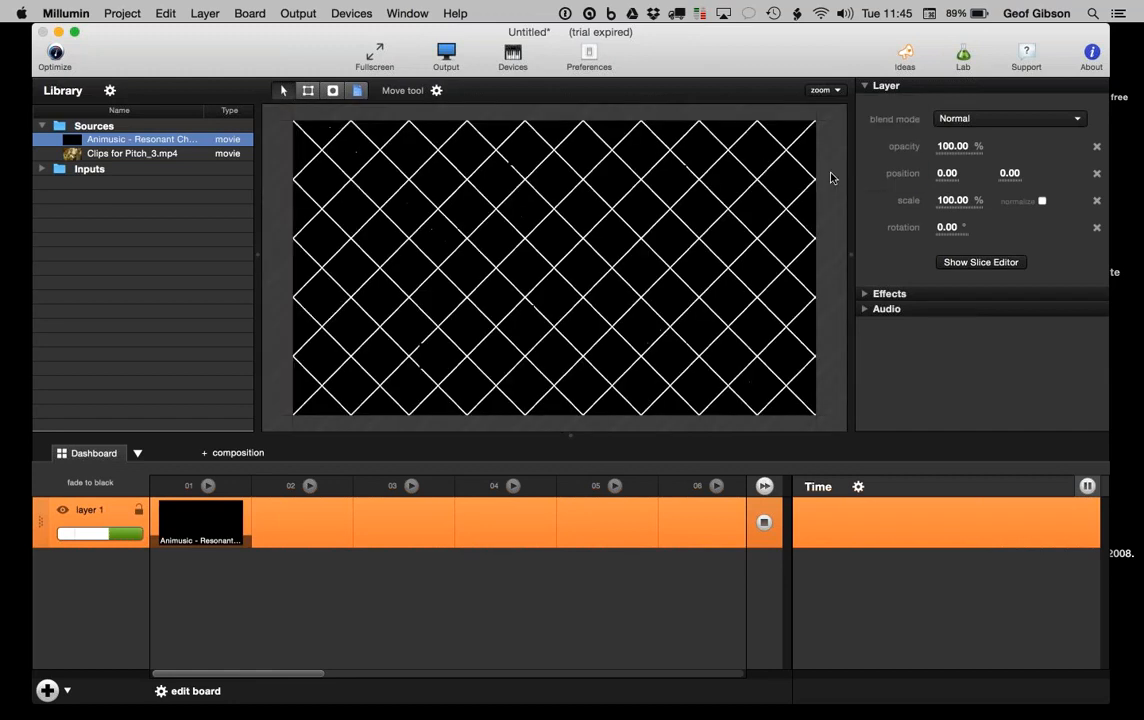
pyautogui.click(91, 483)
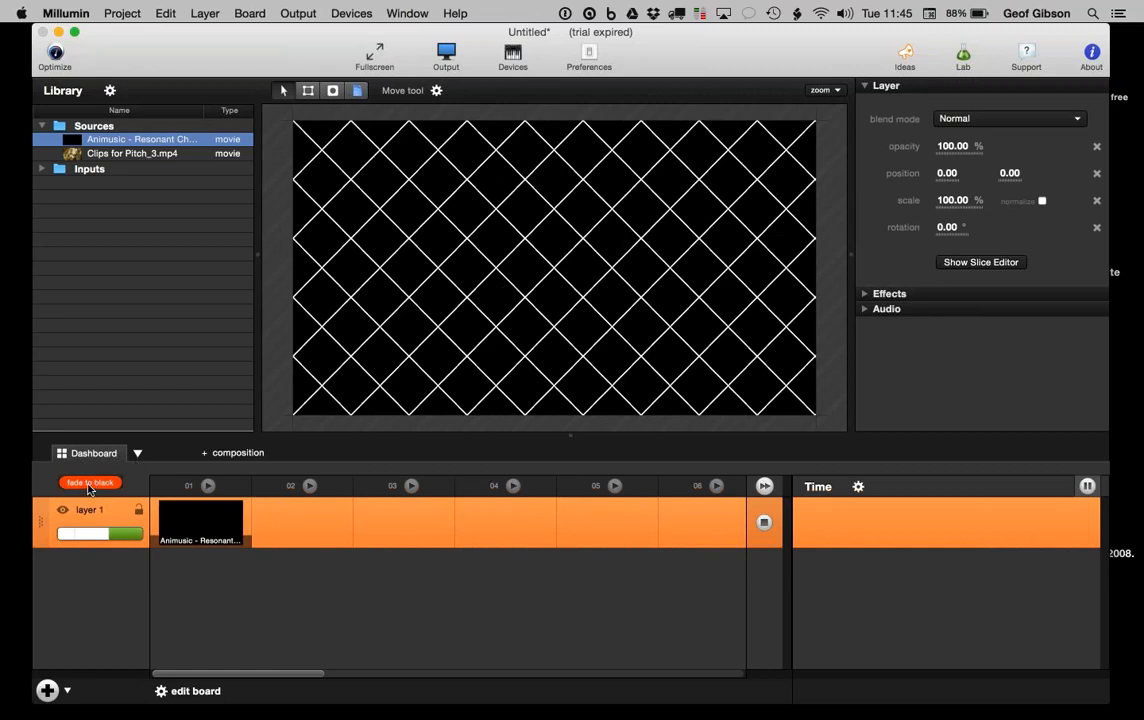
pyautogui.click(88, 485)
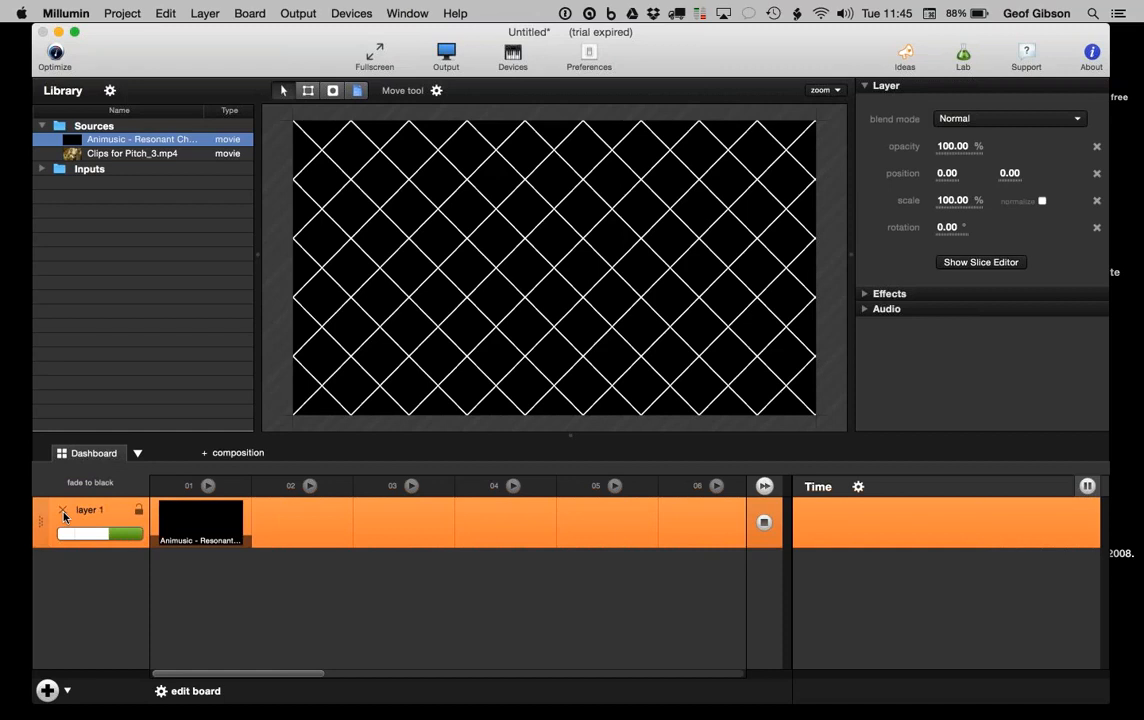
pyautogui.click(63, 511)
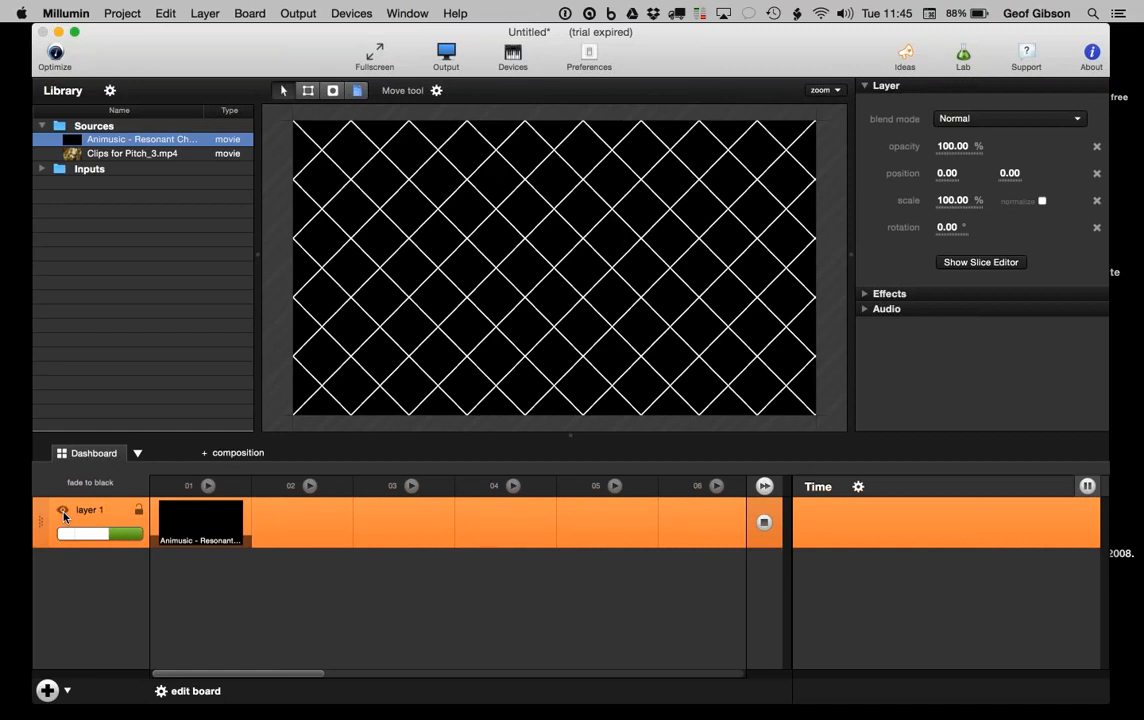
pyautogui.click(205, 522)
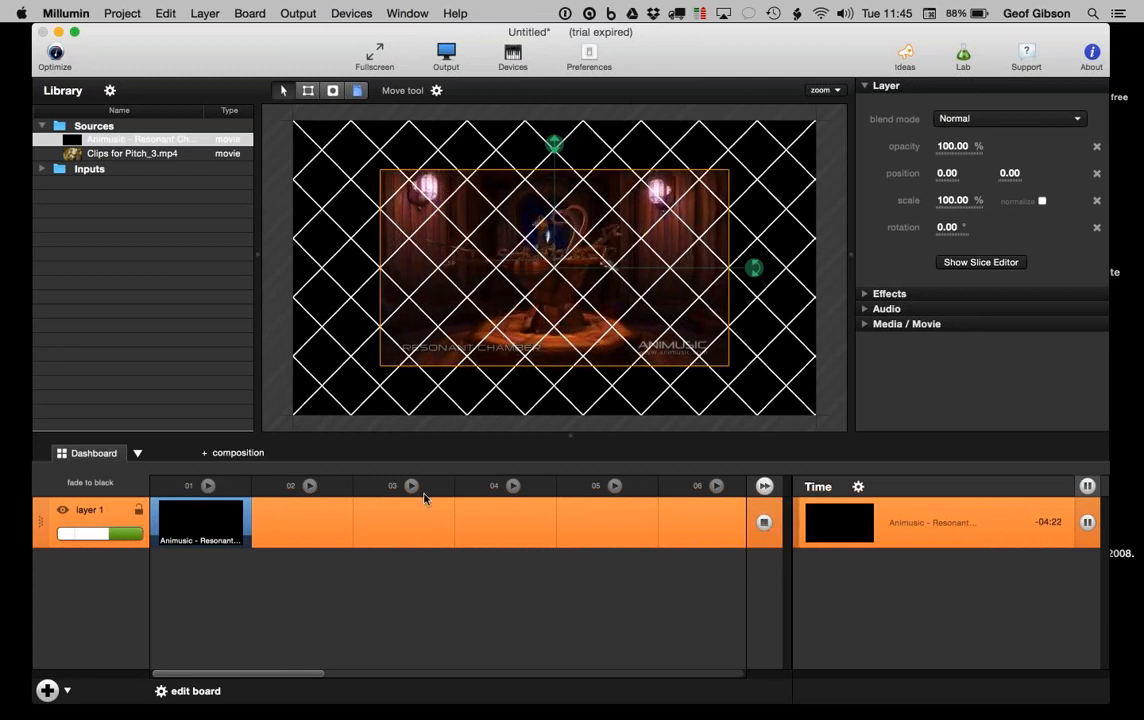
pyautogui.click(88, 483)
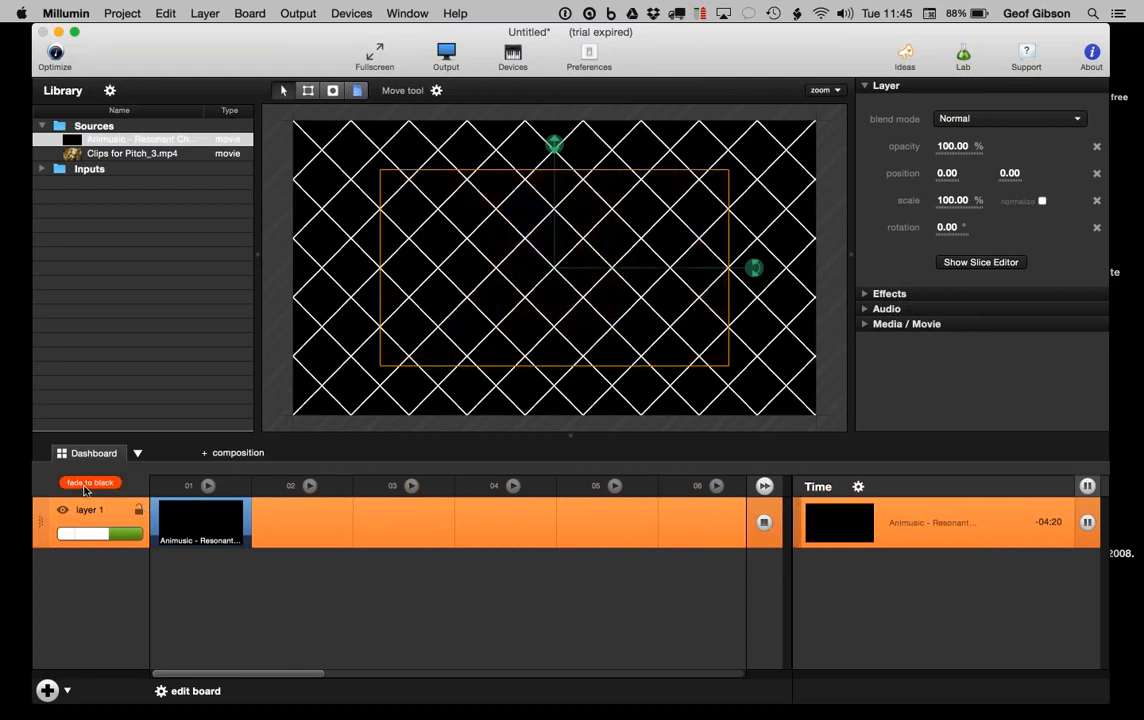
pyautogui.click(87, 484)
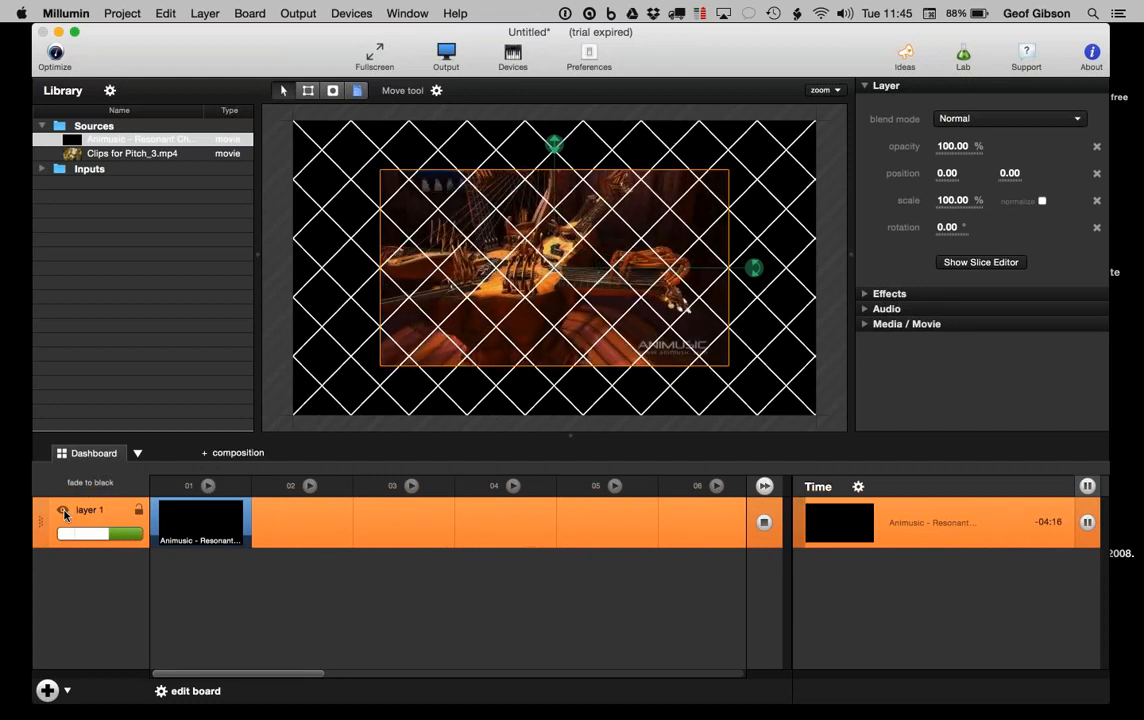
pyautogui.click(64, 511)
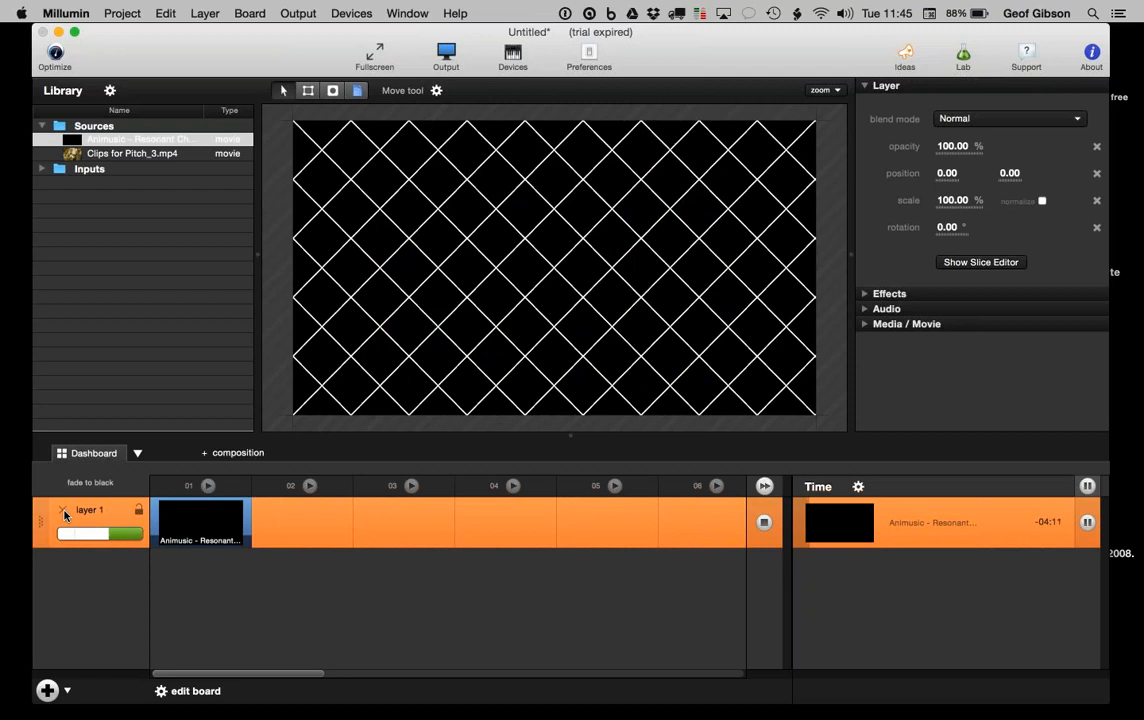
pyautogui.click(63, 511)
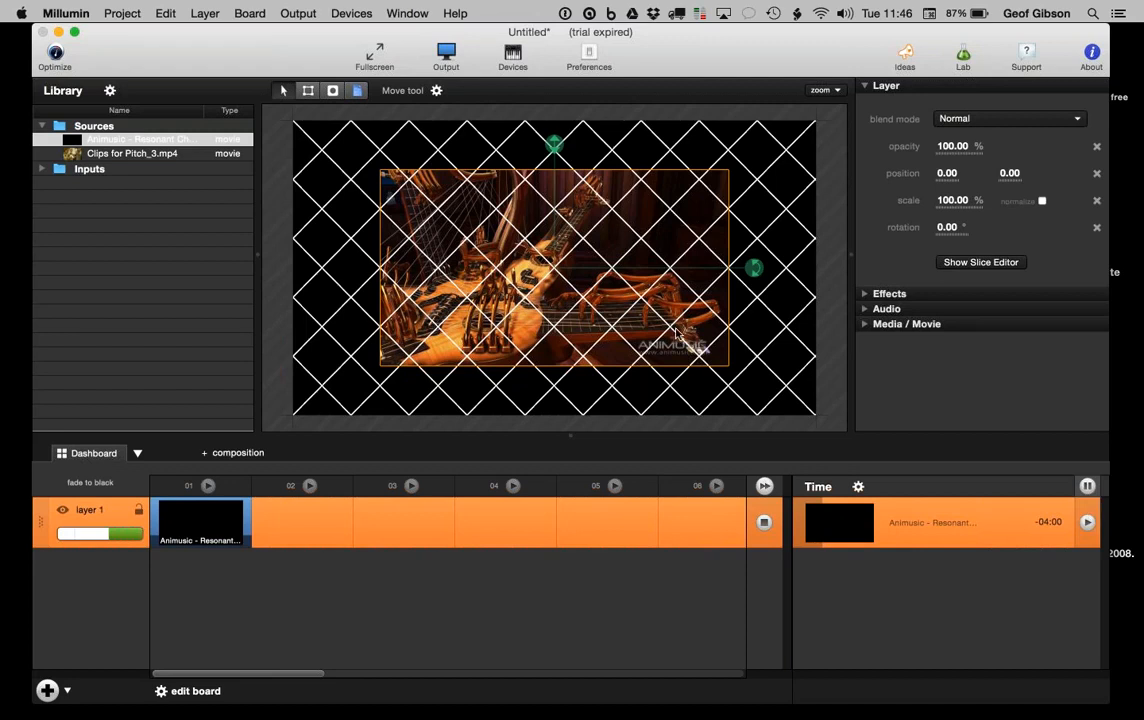
pyautogui.click(763, 522)
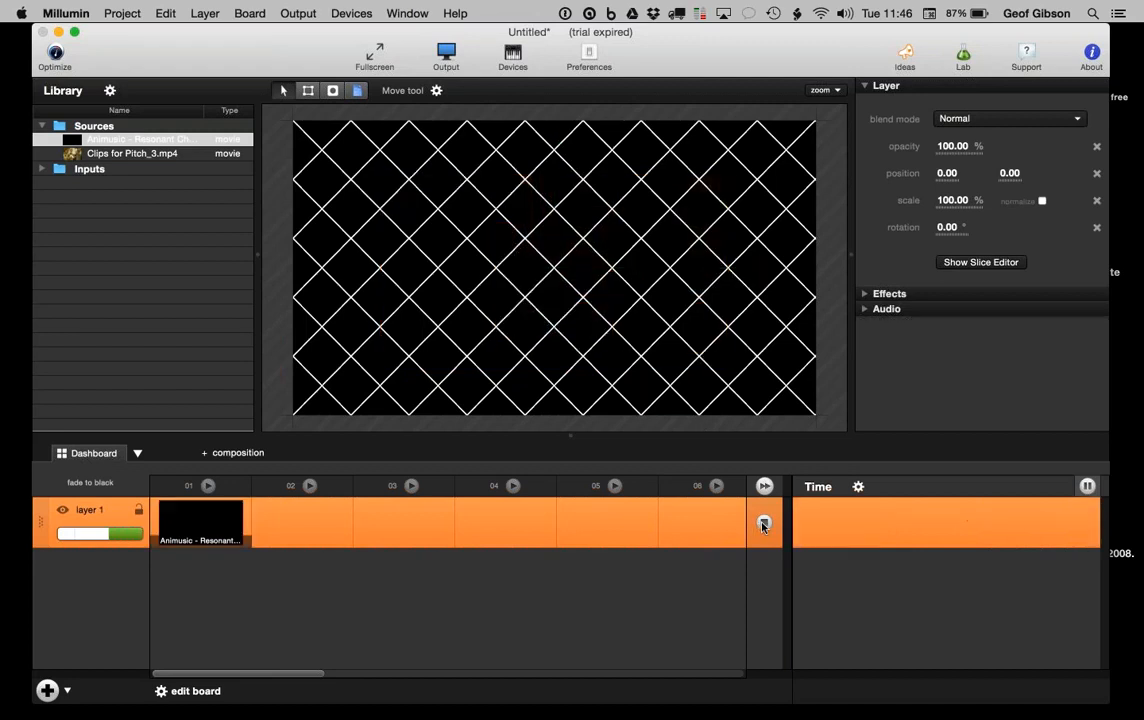
# Step: Relaunch the Animusic clip, jump later and pause it with about 2:35 remaining
pyautogui.click(197, 519)
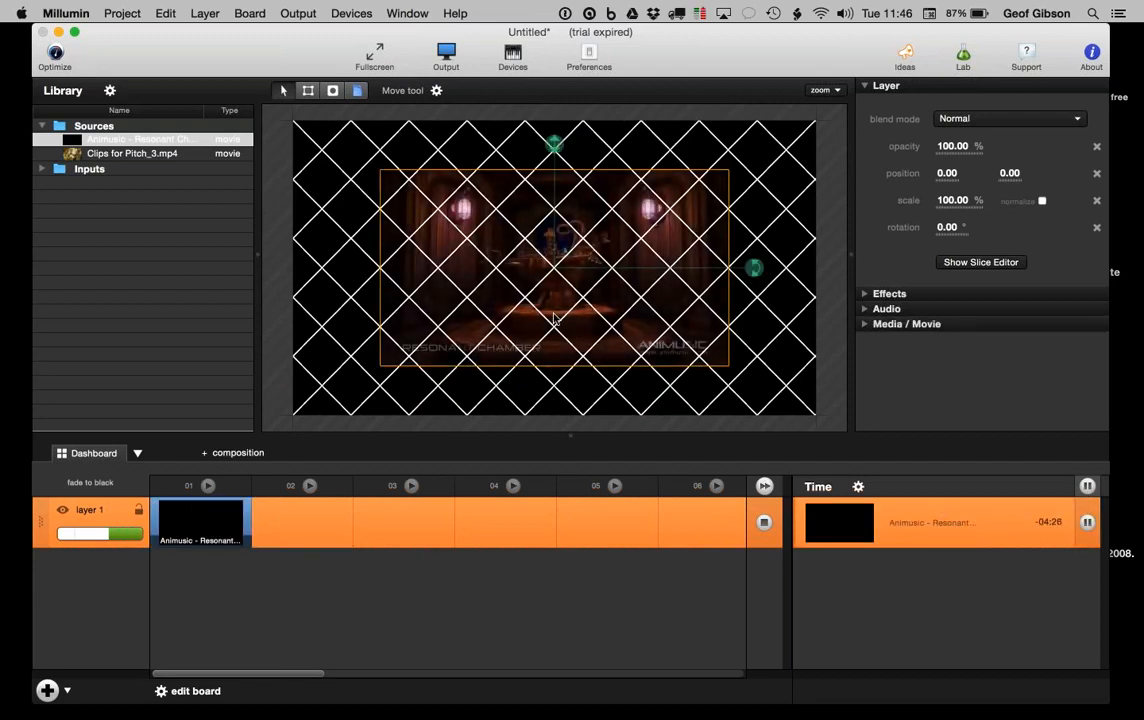
pyautogui.click(910, 514)
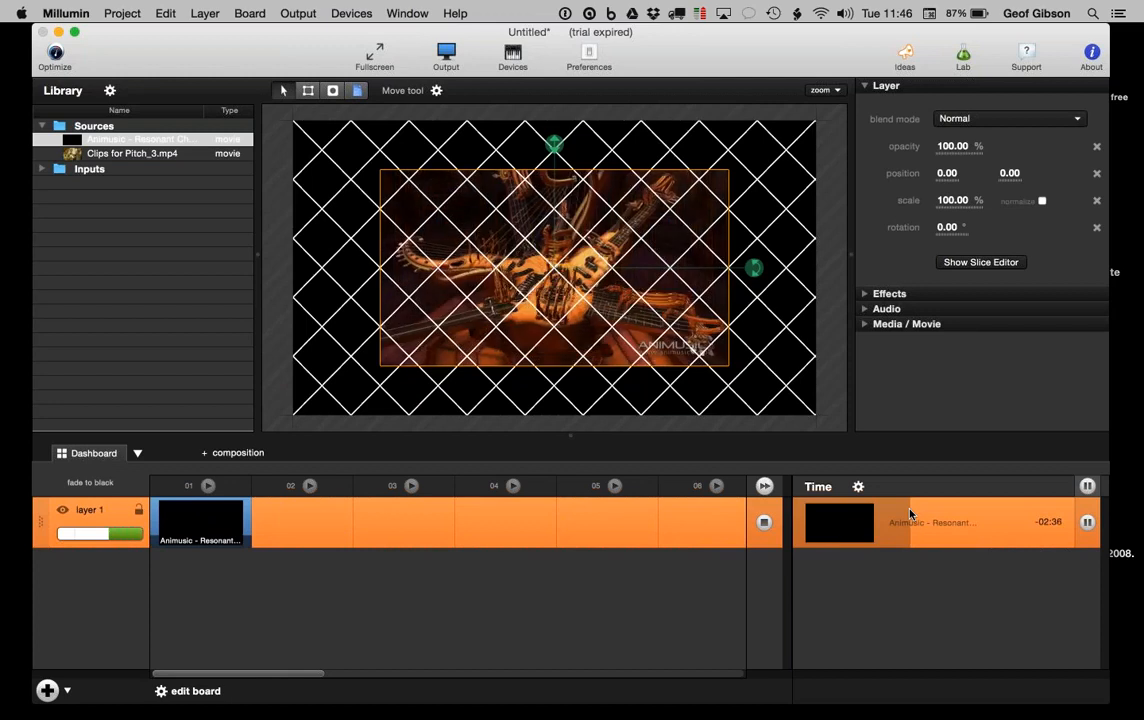
pyautogui.click(1087, 523)
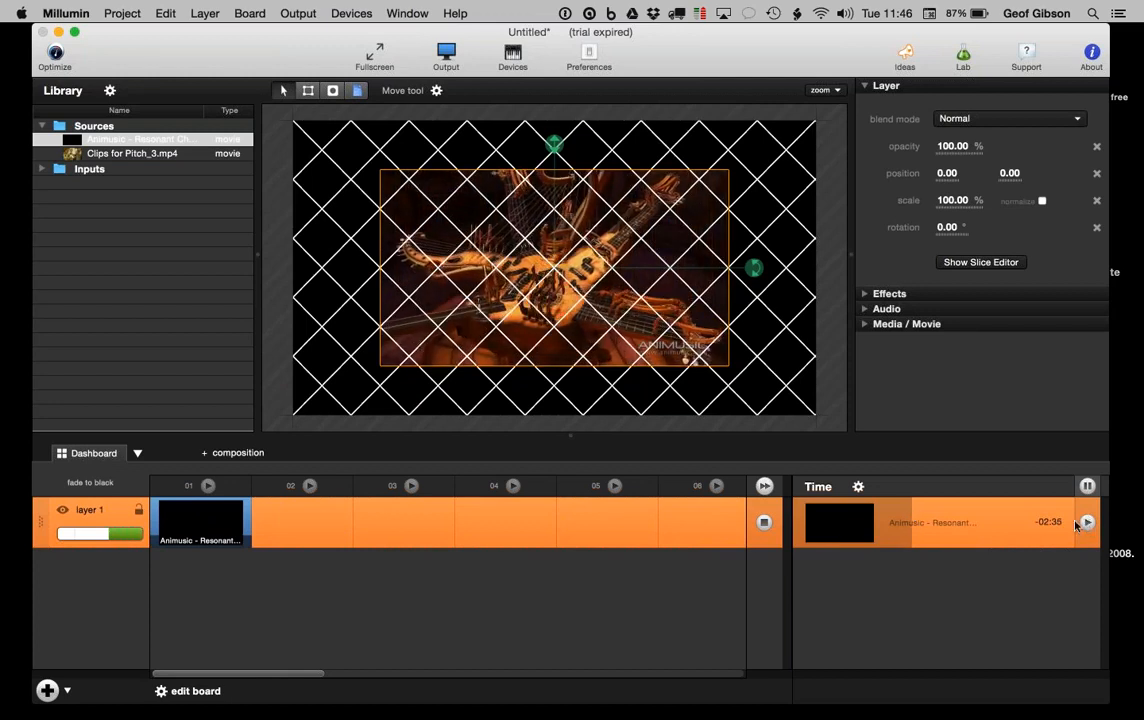
pyautogui.click(858, 486)
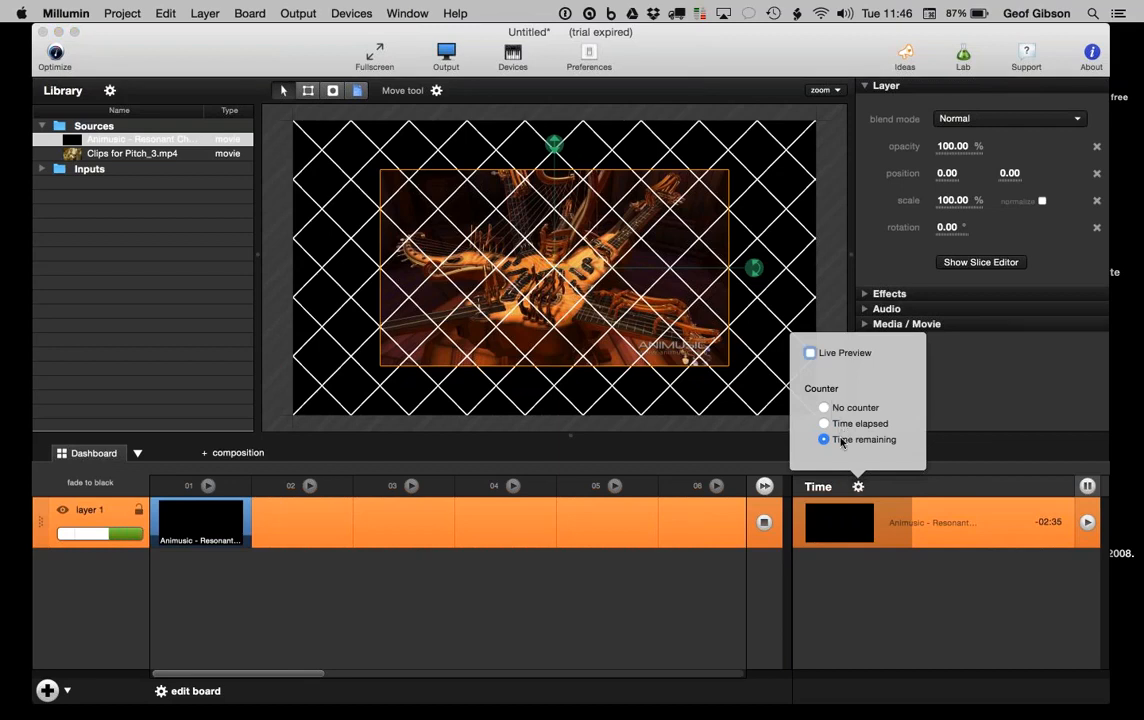
pyautogui.click(1047, 525)
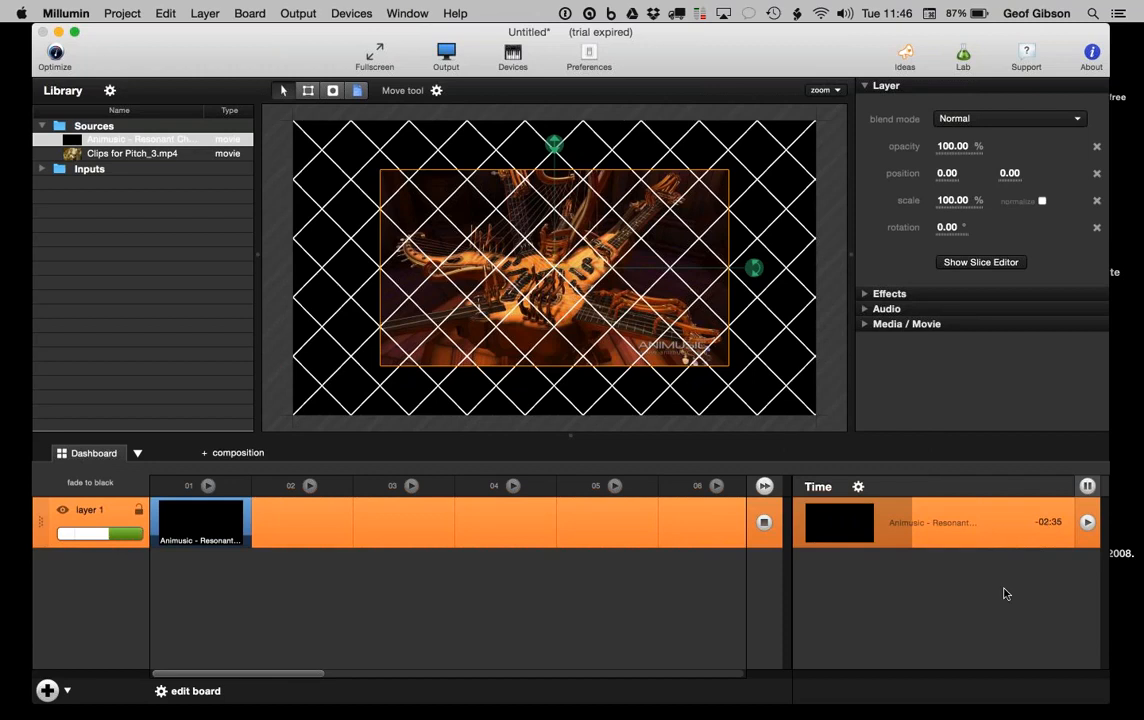
# Step: Scrub and replay the Animusic clip, settling with about 0:59 remaining
pyautogui.click(988, 522)
pyautogui.moveTo(988, 522); pyautogui.dragTo(913, 521)
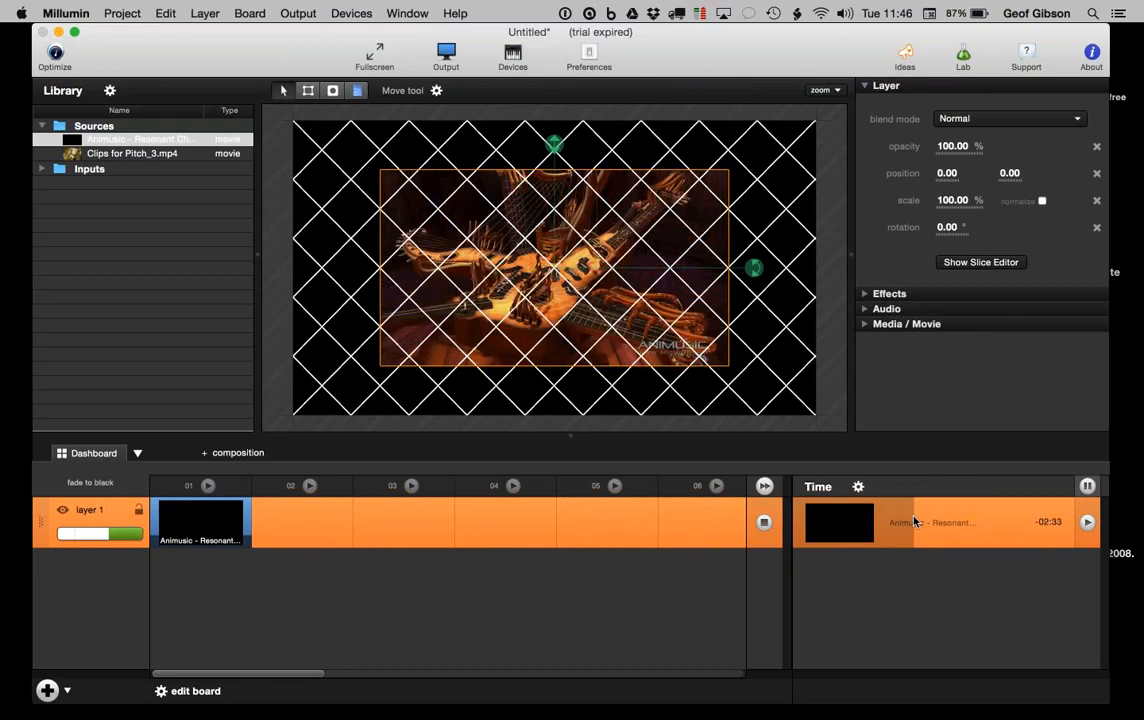
pyautogui.click(1017, 522)
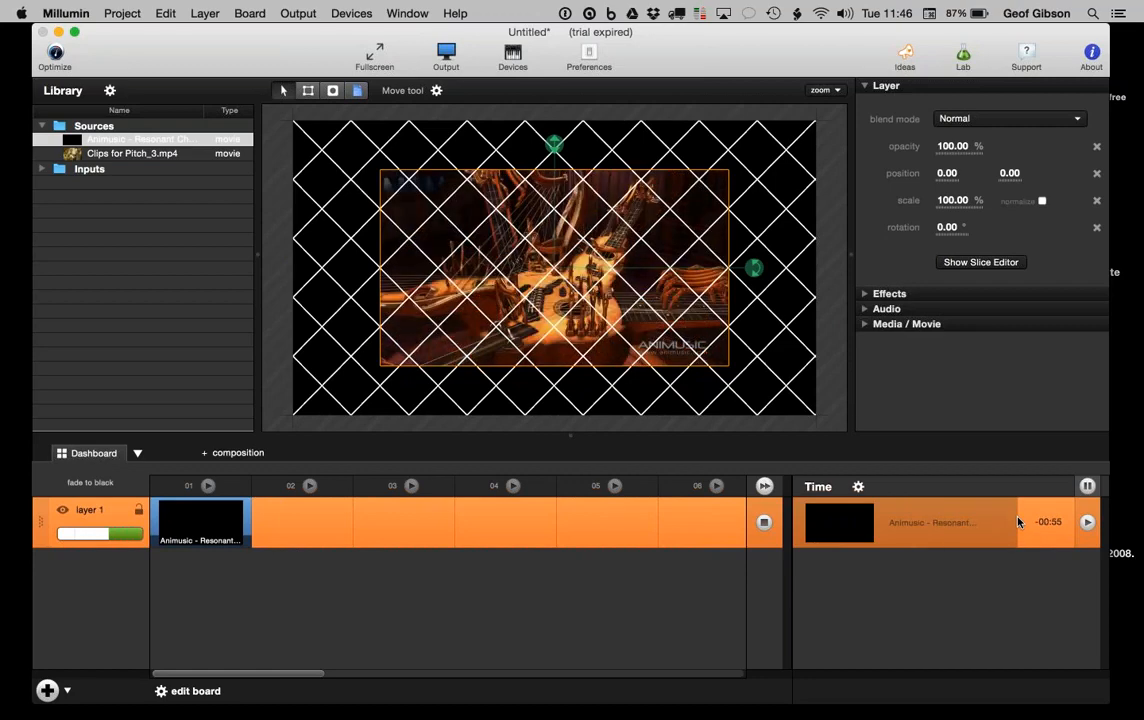
pyautogui.click(1012, 521)
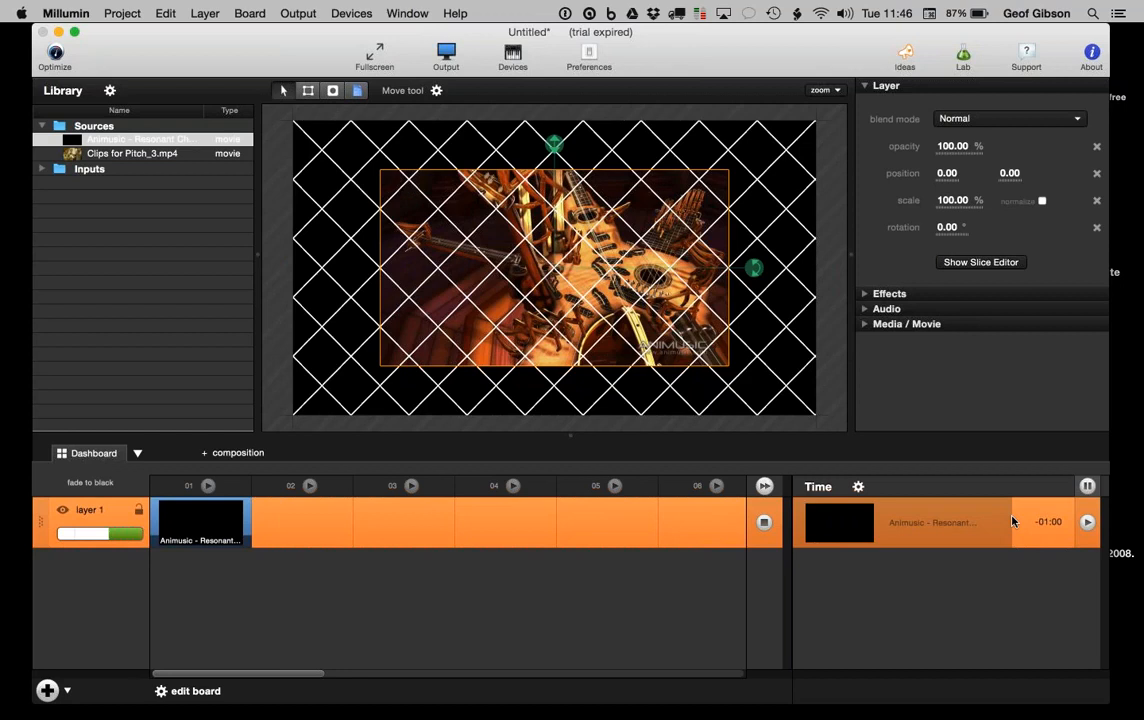
pyautogui.click(1087, 524)
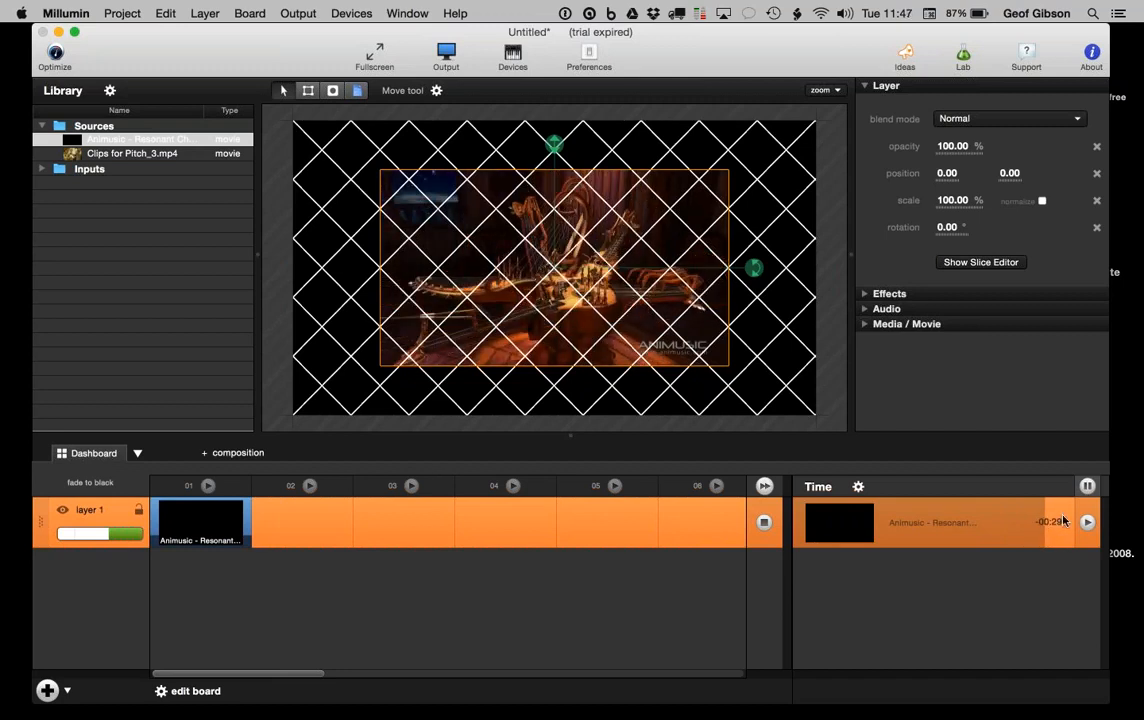
pyautogui.click(1063, 521)
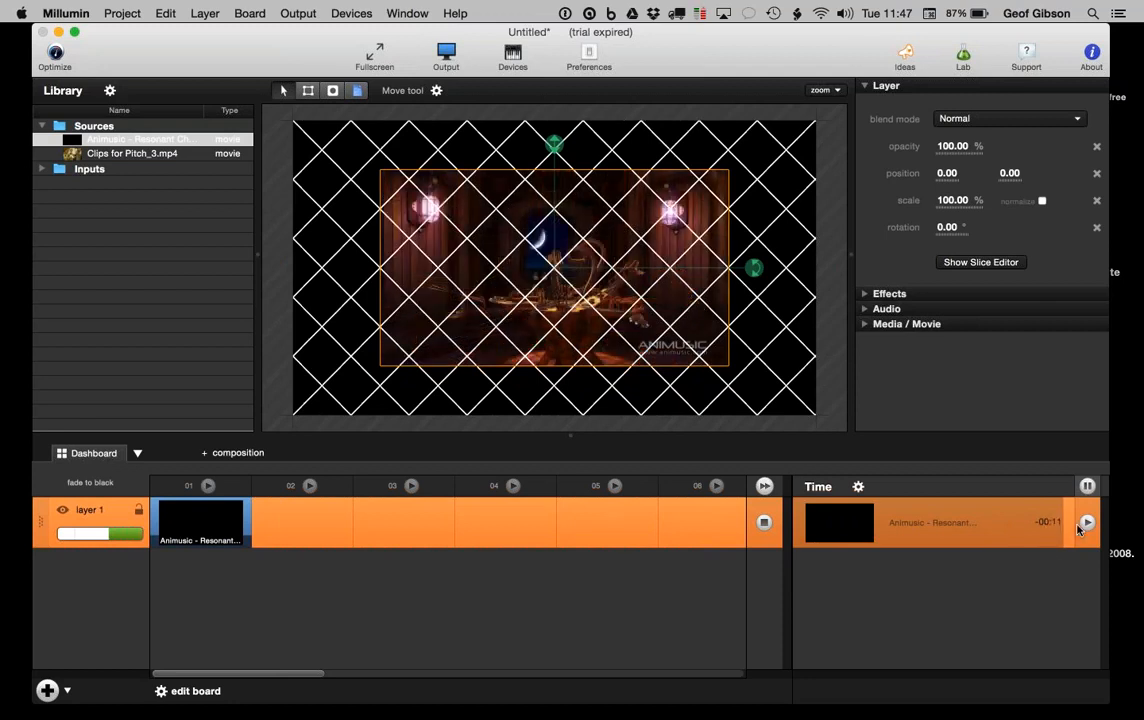
pyautogui.click(1043, 533)
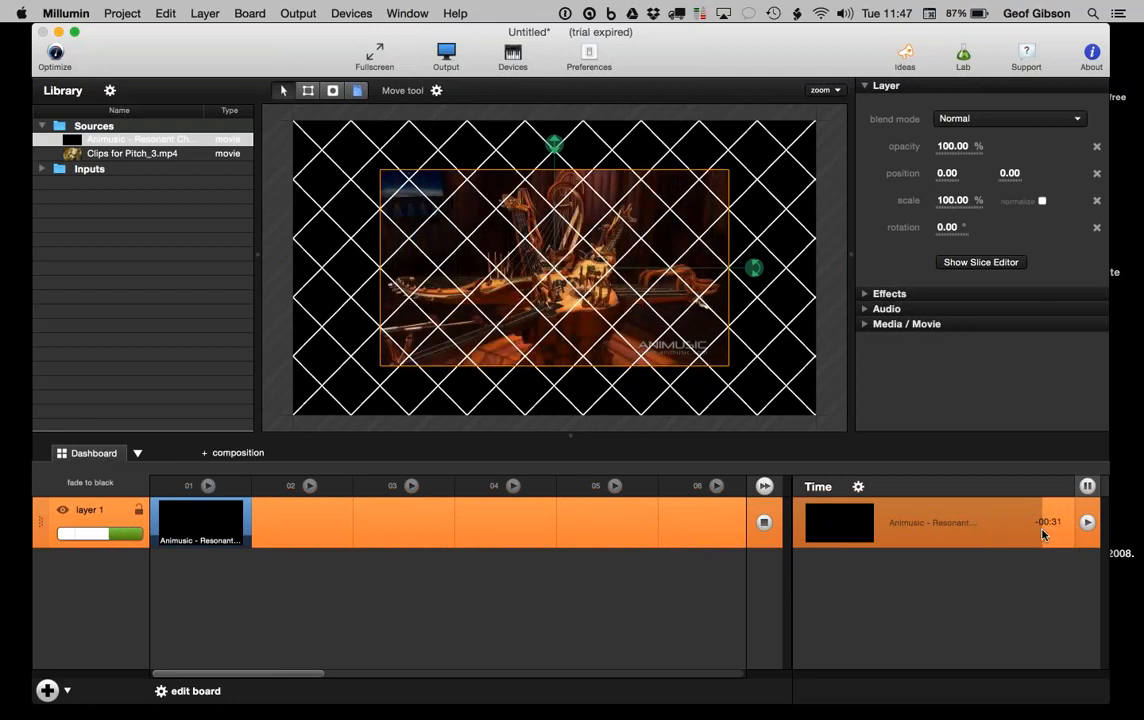
pyautogui.click(1013, 526)
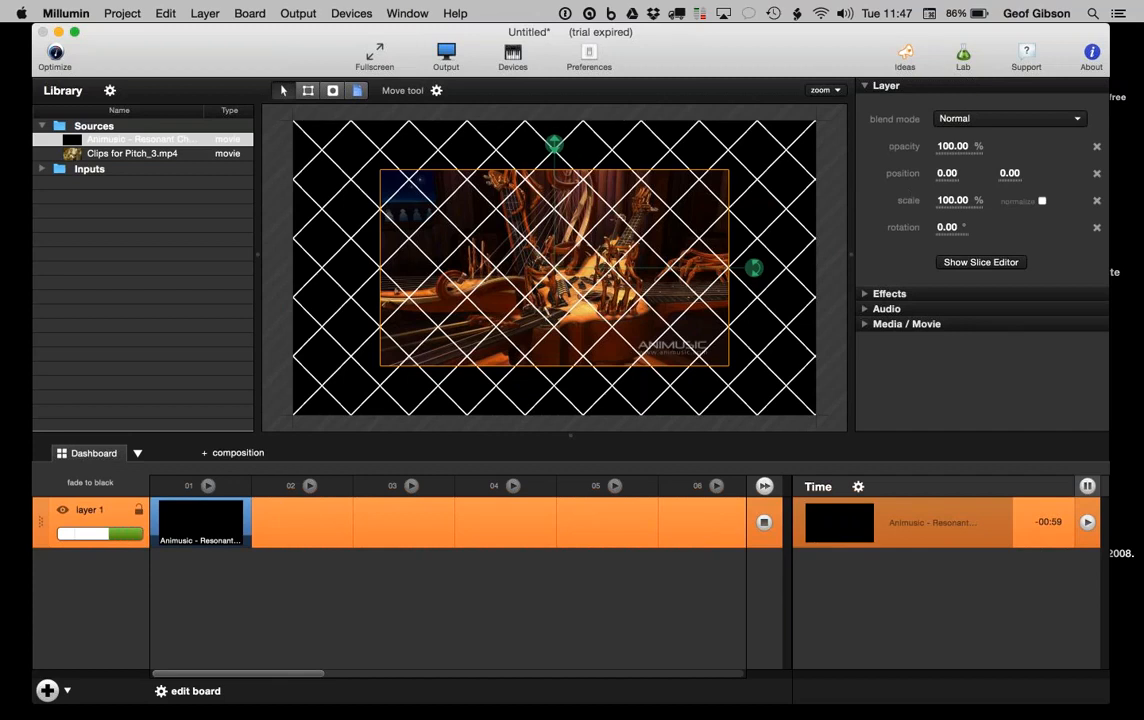
# Step: Set layer 1's scale to 150%
pyautogui.click(955, 201)
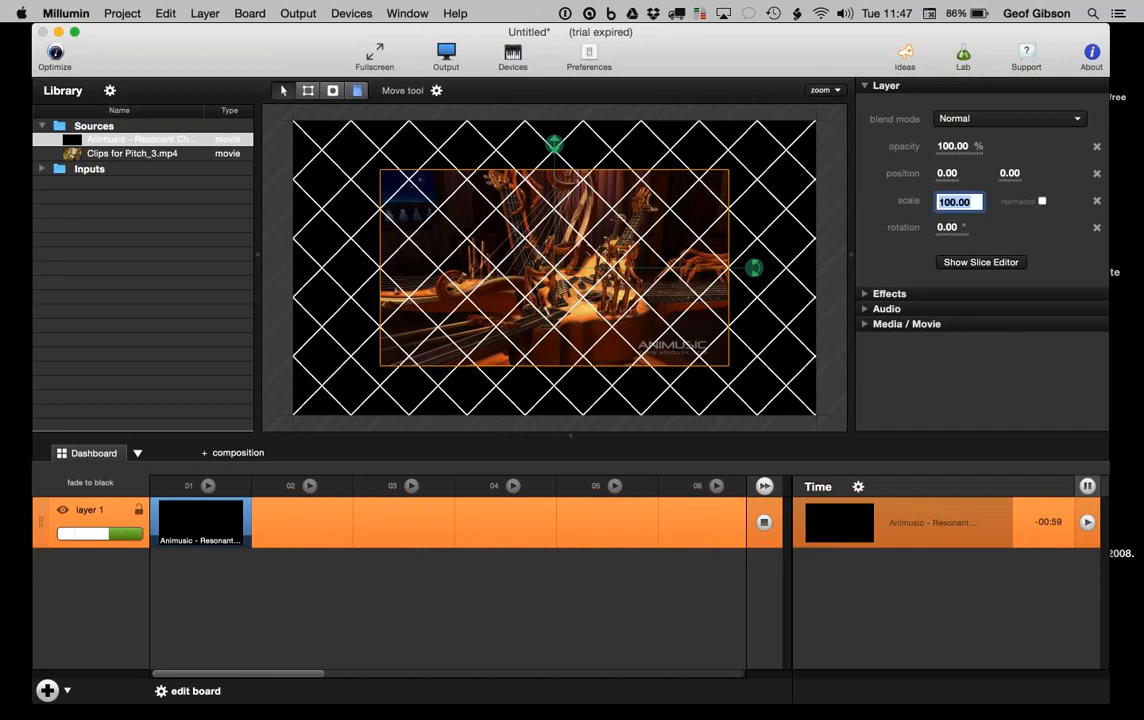
pyautogui.write('150')
pyautogui.press('Return')
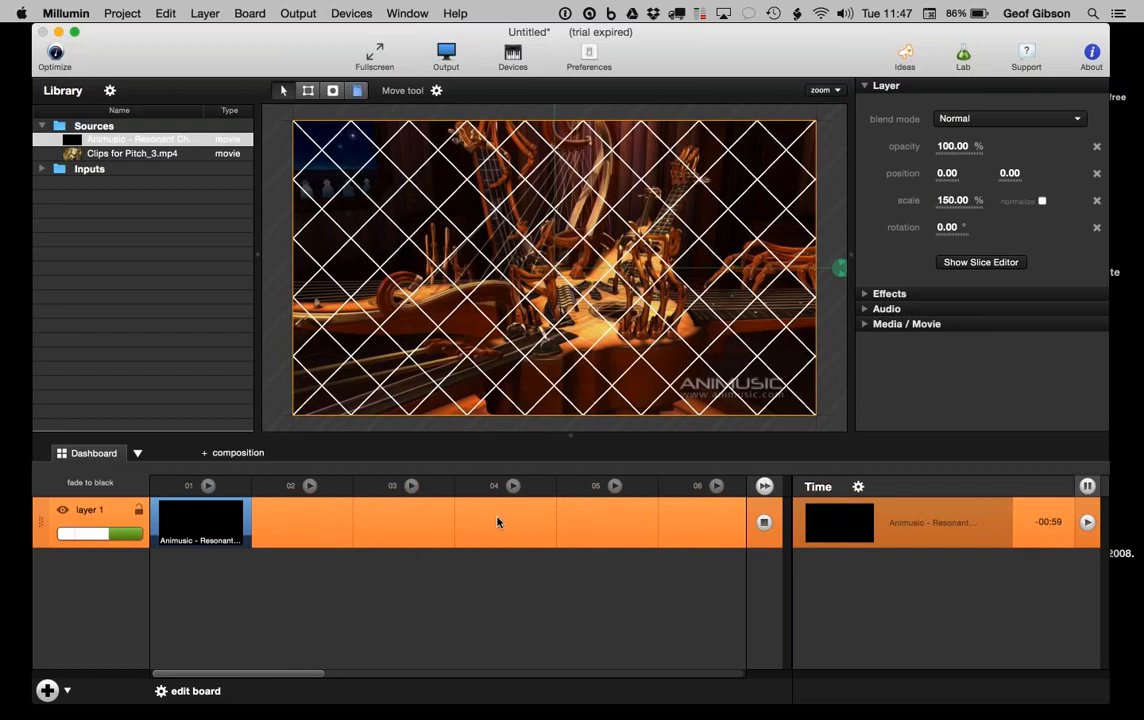
# Step: Place Clips for Pitch_3.mp4 in layer 1's slot 02 and briefly preview it
pyautogui.click(72, 155)
pyautogui.moveTo(72, 157); pyautogui.dragTo(295, 522)
pyautogui.click(295, 522)
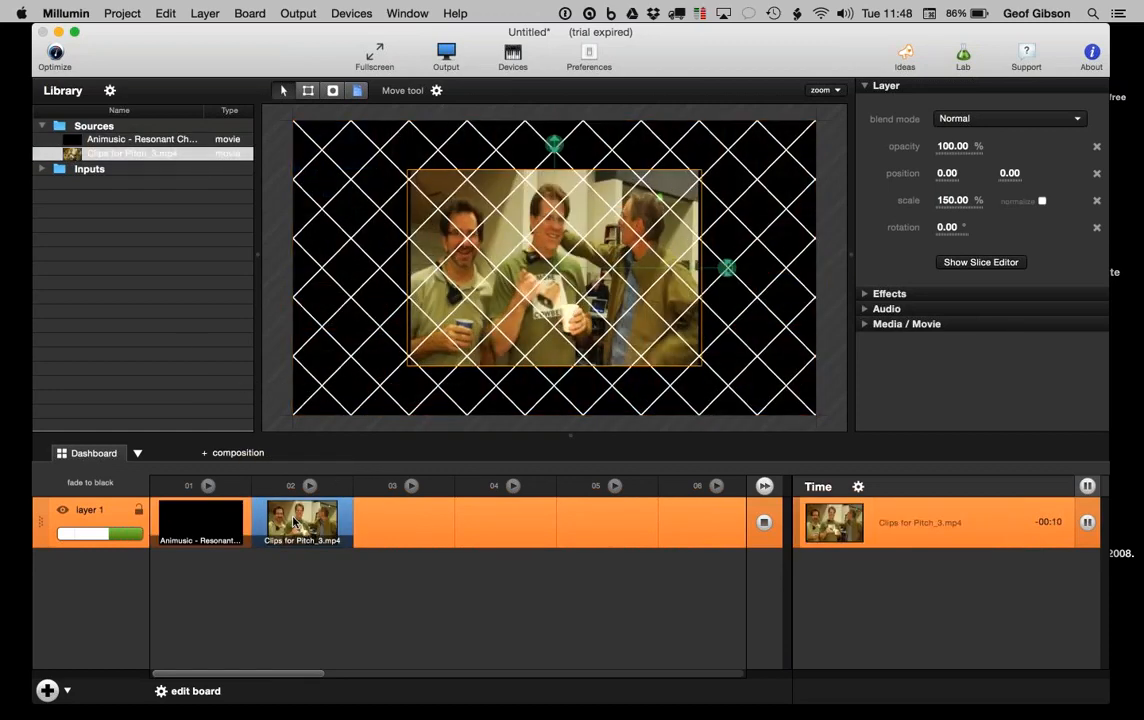
pyautogui.click(1088, 522)
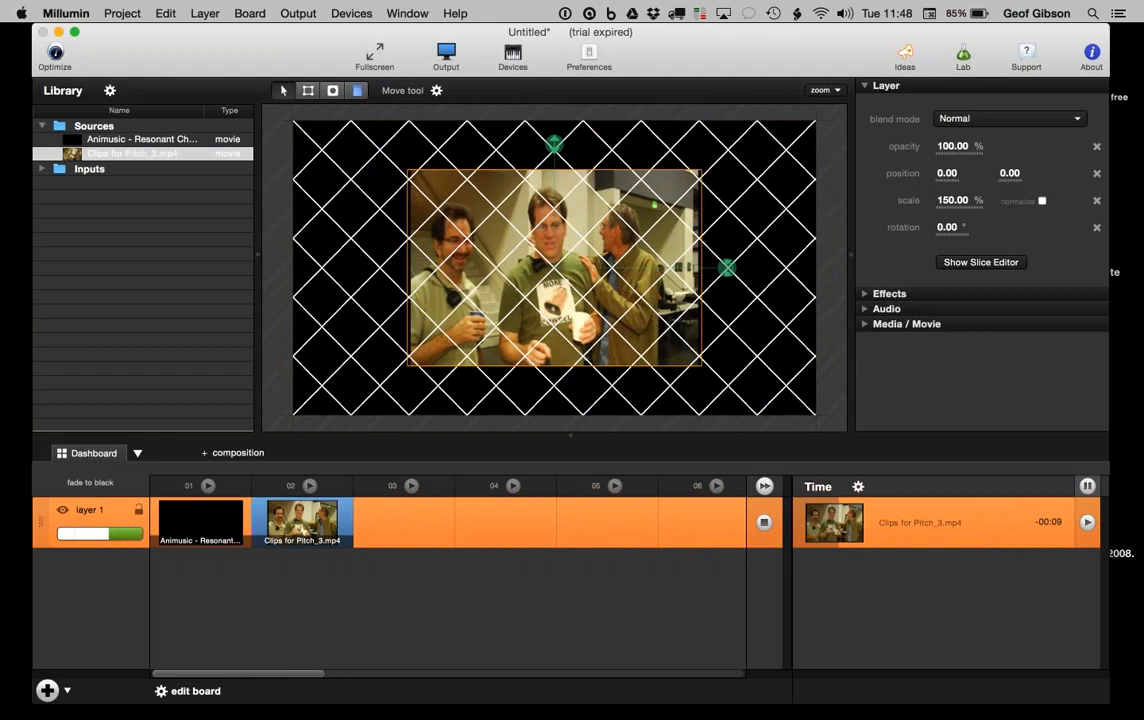
# Step: Return to the Animusic clip, skip ahead in it, and add an empty layer 2
pyautogui.click(212, 517)
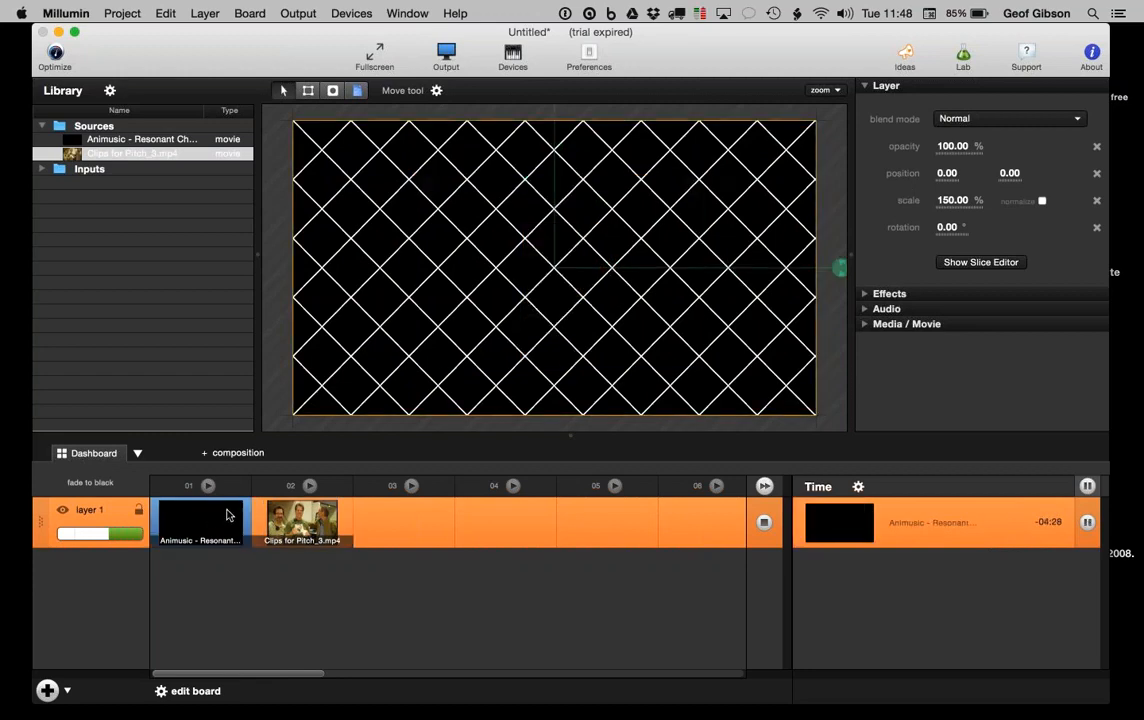
pyautogui.click(897, 519)
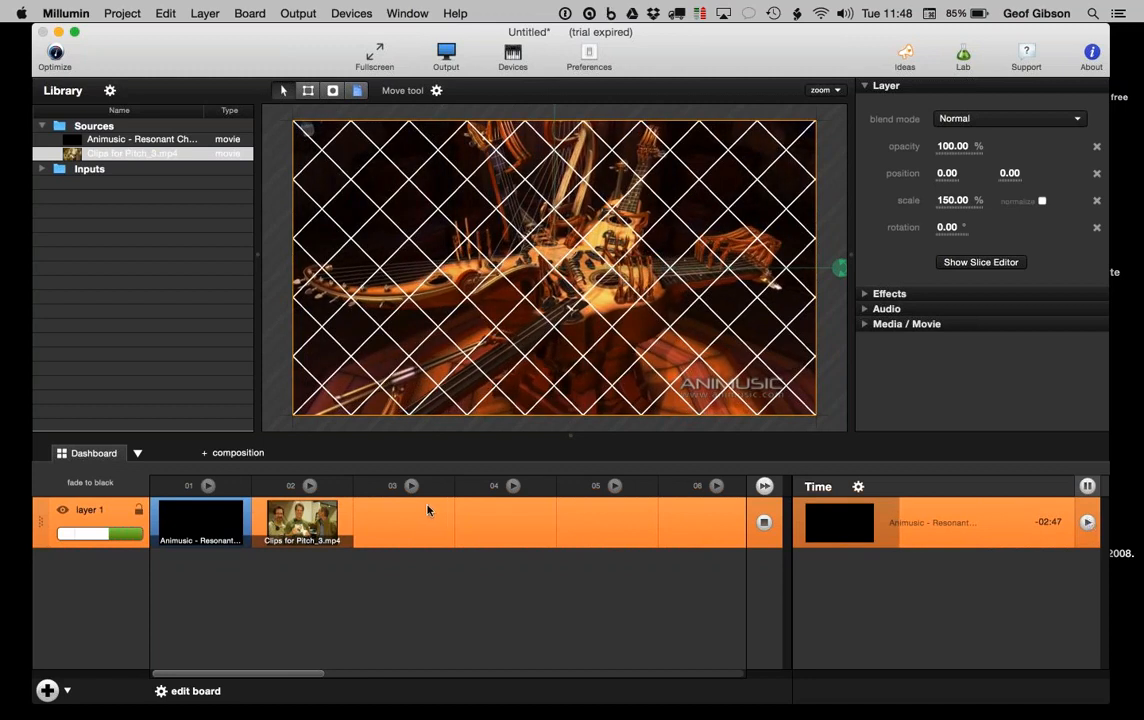
pyautogui.click(47, 690)
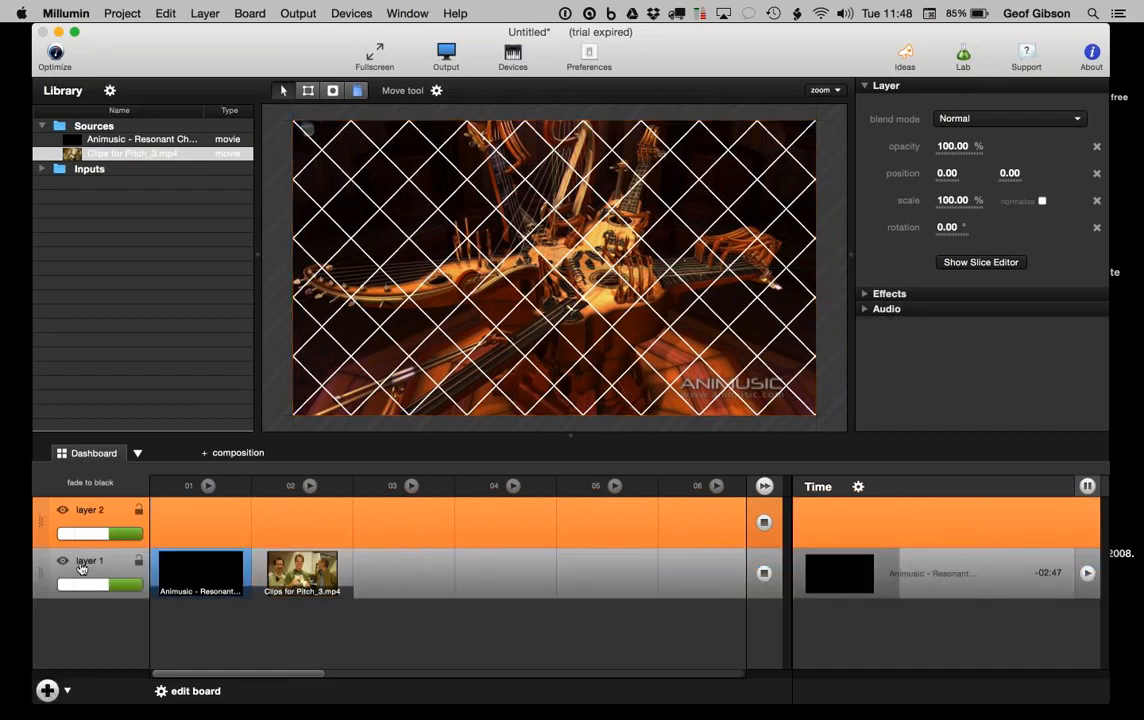
# Step: Rename layer 1, which holds the Animusic clip, to '720p'
pyautogui.doubleClick(88, 562)
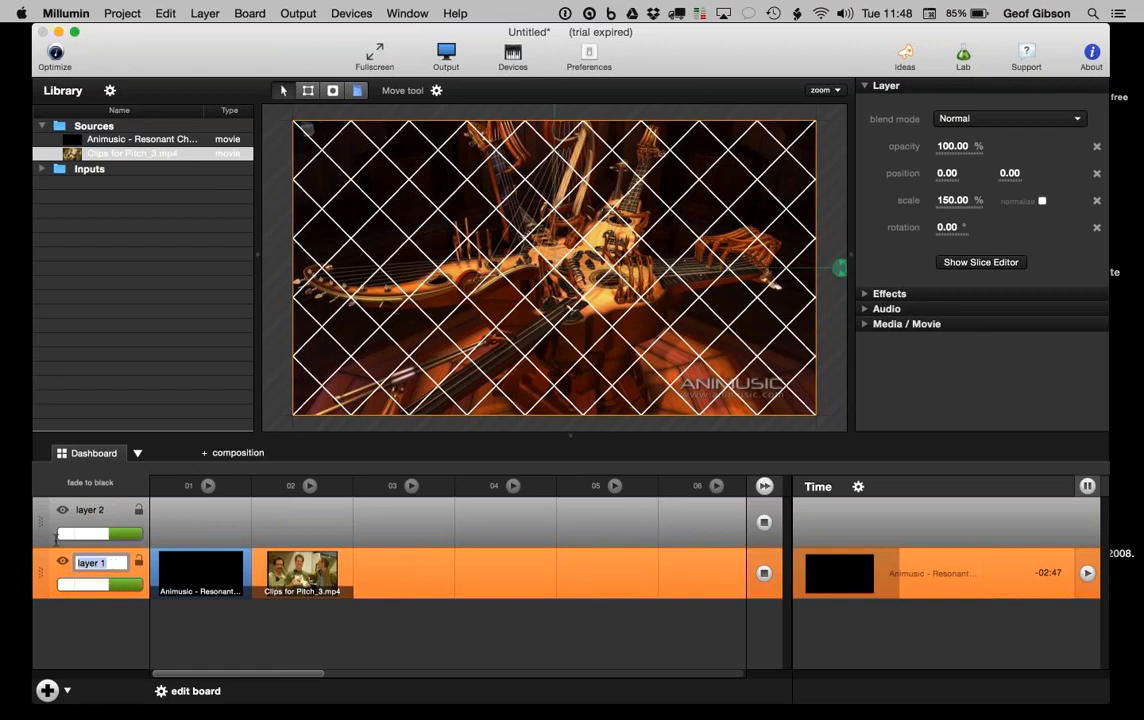
pyautogui.write('720p')
pyautogui.press('Return')
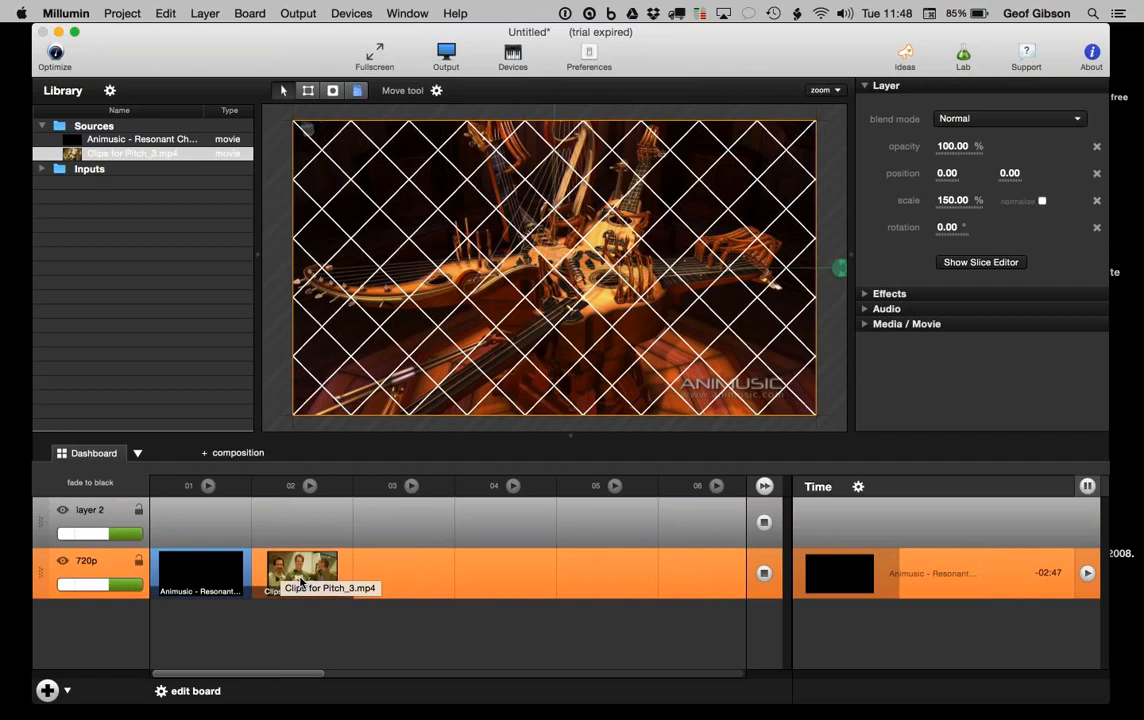
# Step: In board edit mode, remove the Pitch_3 clip from column 02 and name the column 'cue 2'
pyautogui.click(182, 692)
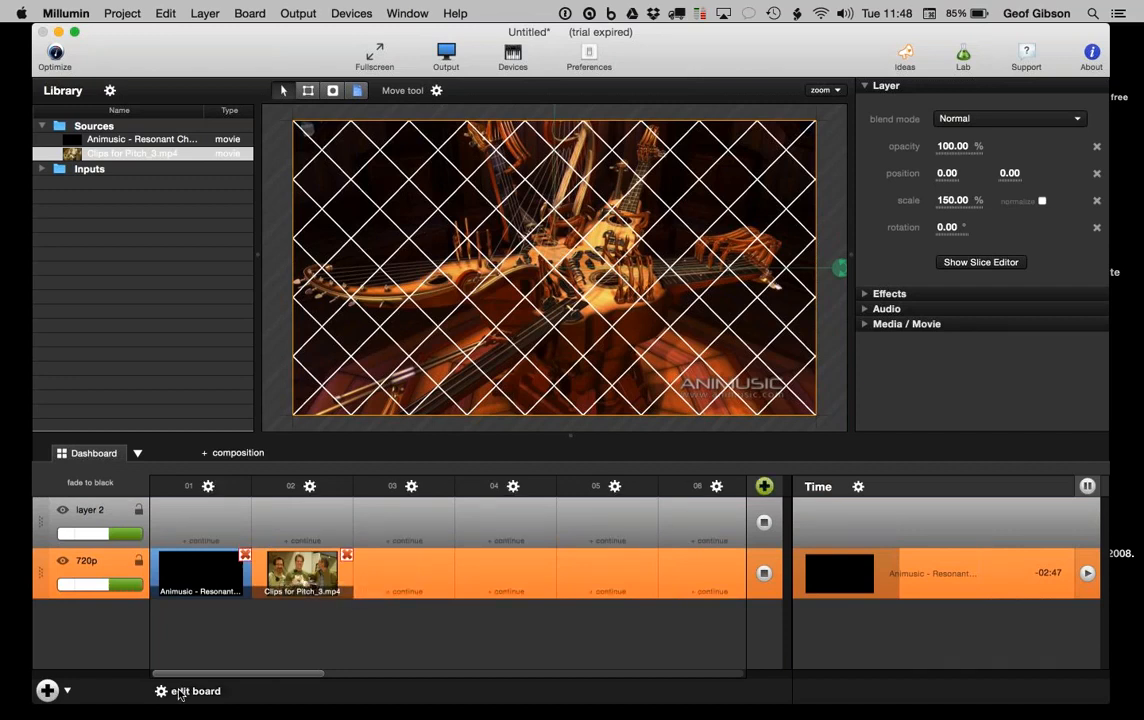
pyautogui.click(346, 555)
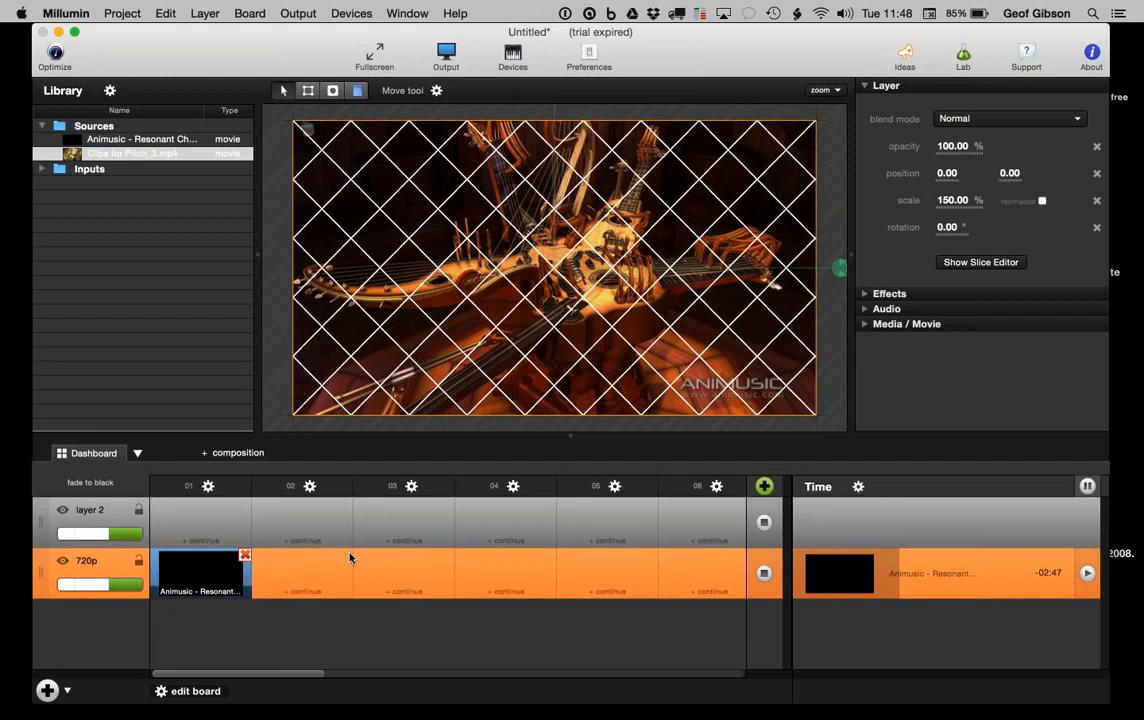
pyautogui.click(309, 487)
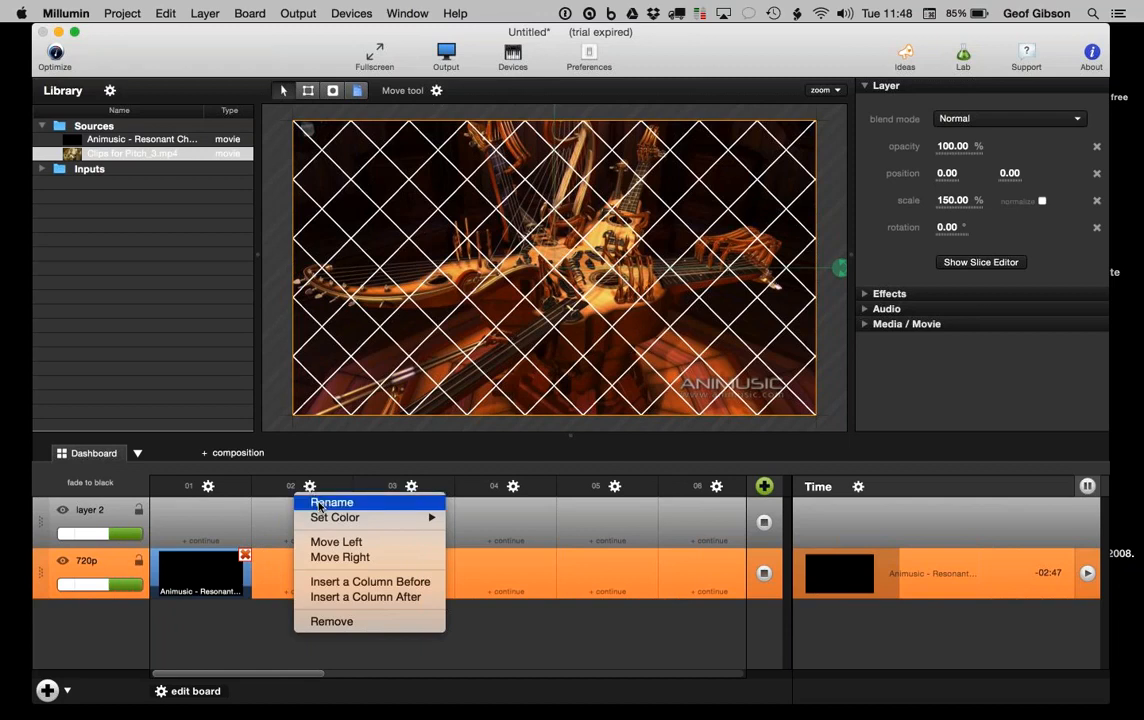
pyautogui.click(330, 502)
pyautogui.write('cu')
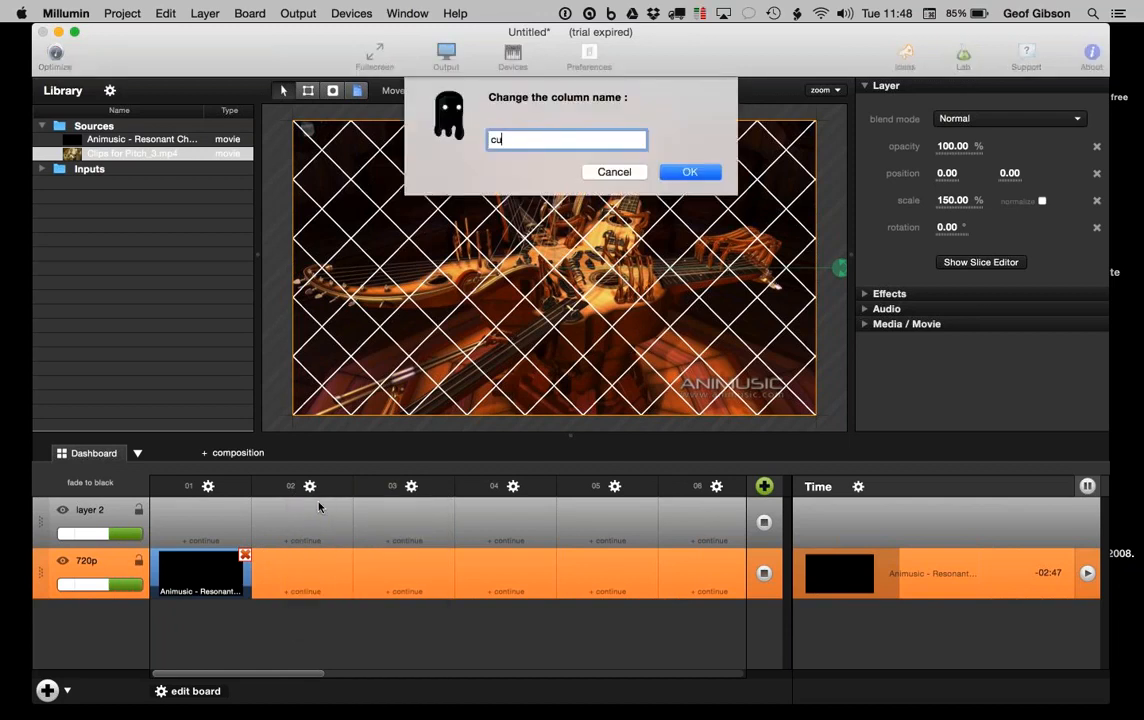
pyautogui.write('e 2')
pyautogui.press('Return')
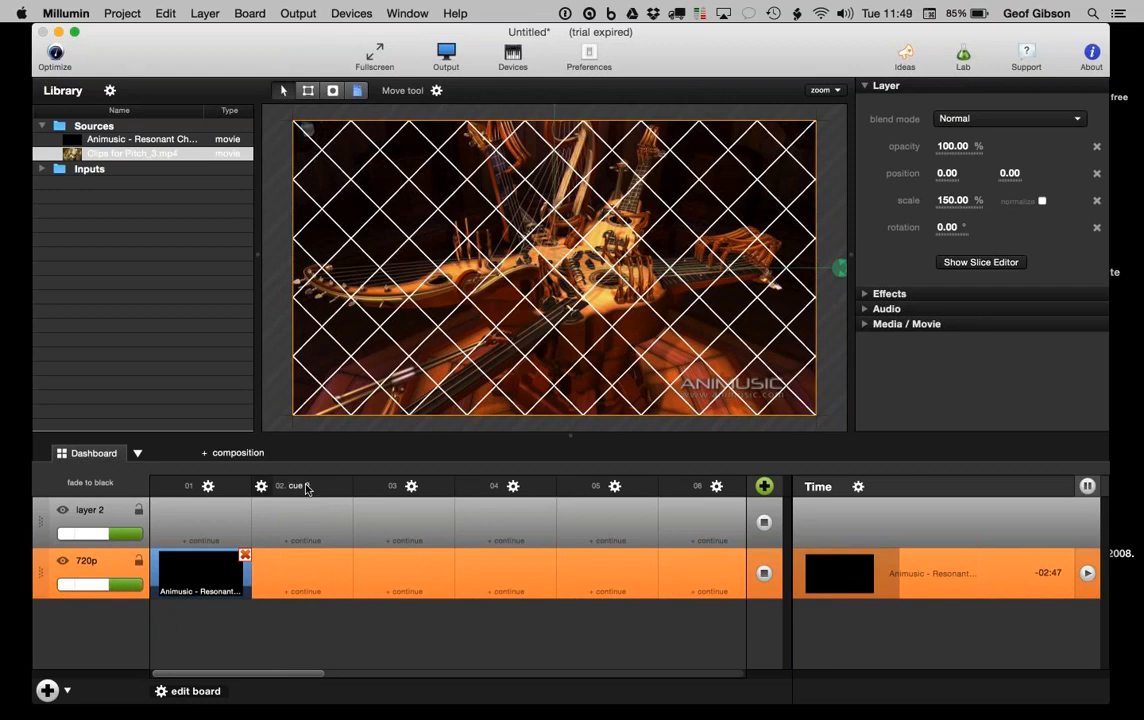
# Step: Remove the 'cue 2' column and leave board editing mode
pyautogui.click(261, 486)
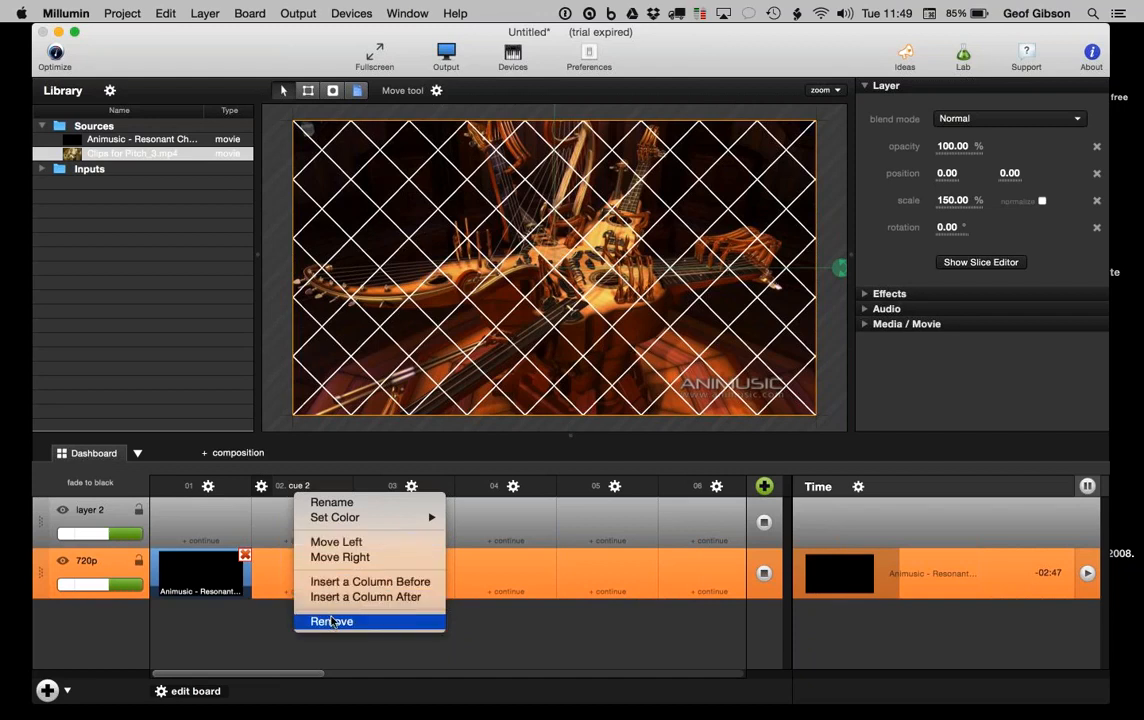
pyautogui.click(331, 621)
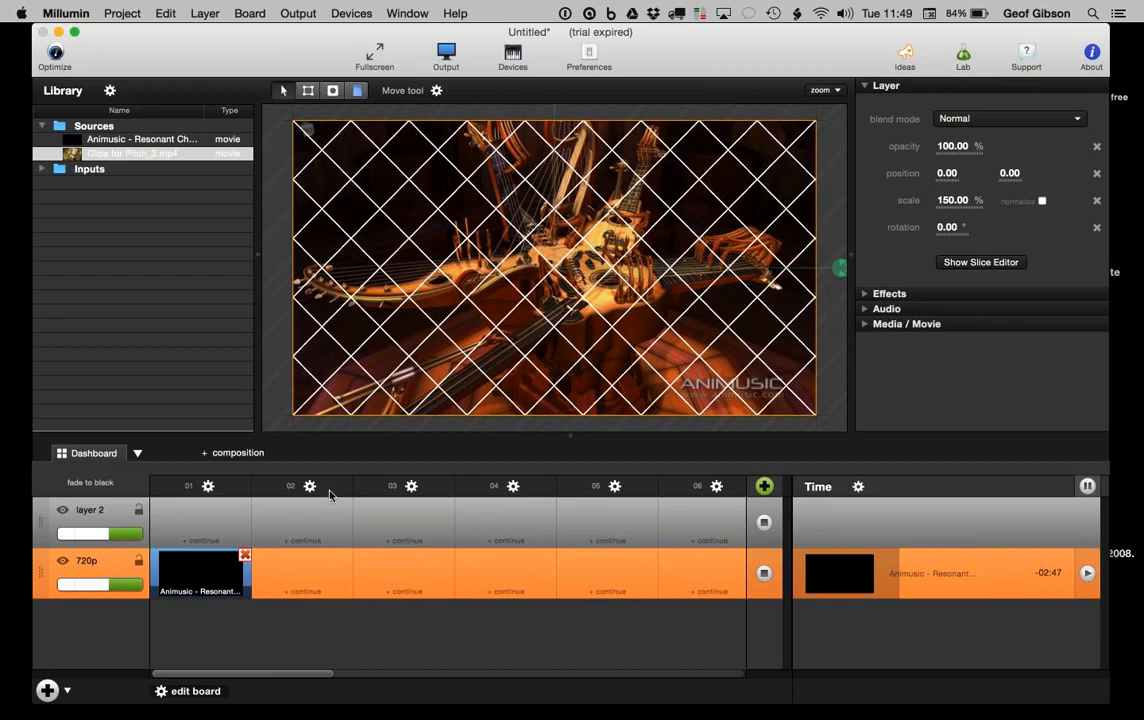
pyautogui.click(197, 692)
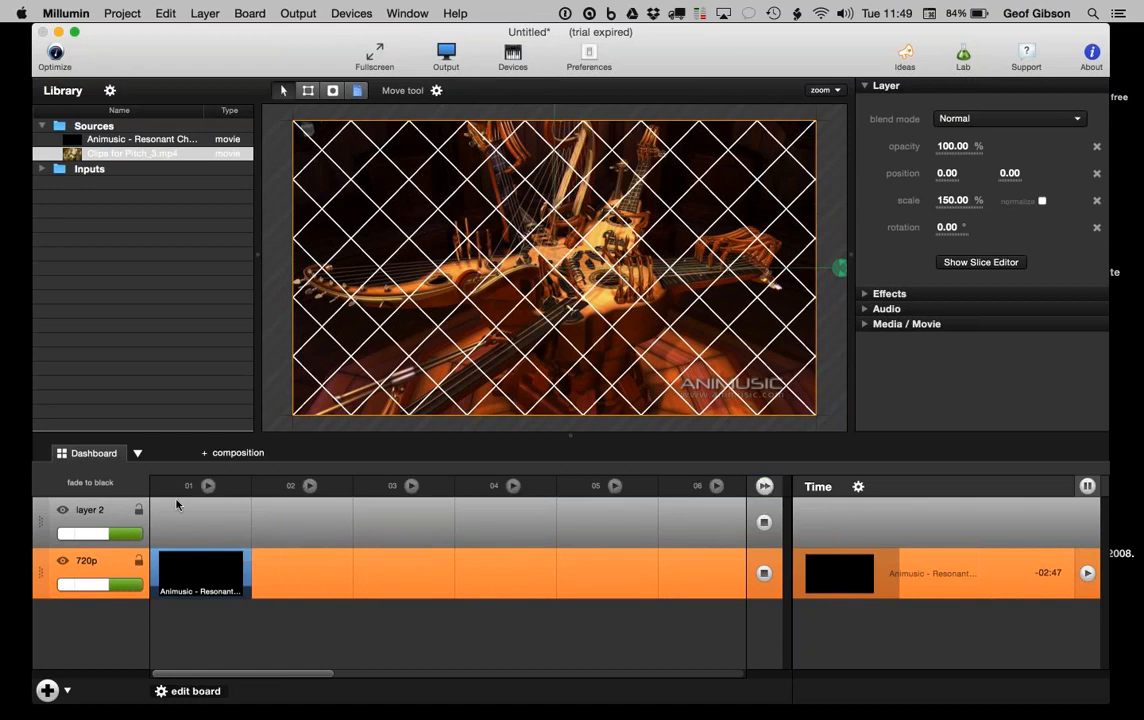
# Step: Add Clips for Pitch_3.mp4 to column 02 and move it up to layer 2
pyautogui.click(72, 146)
pyautogui.moveTo(130, 153); pyautogui.dragTo(300, 565)
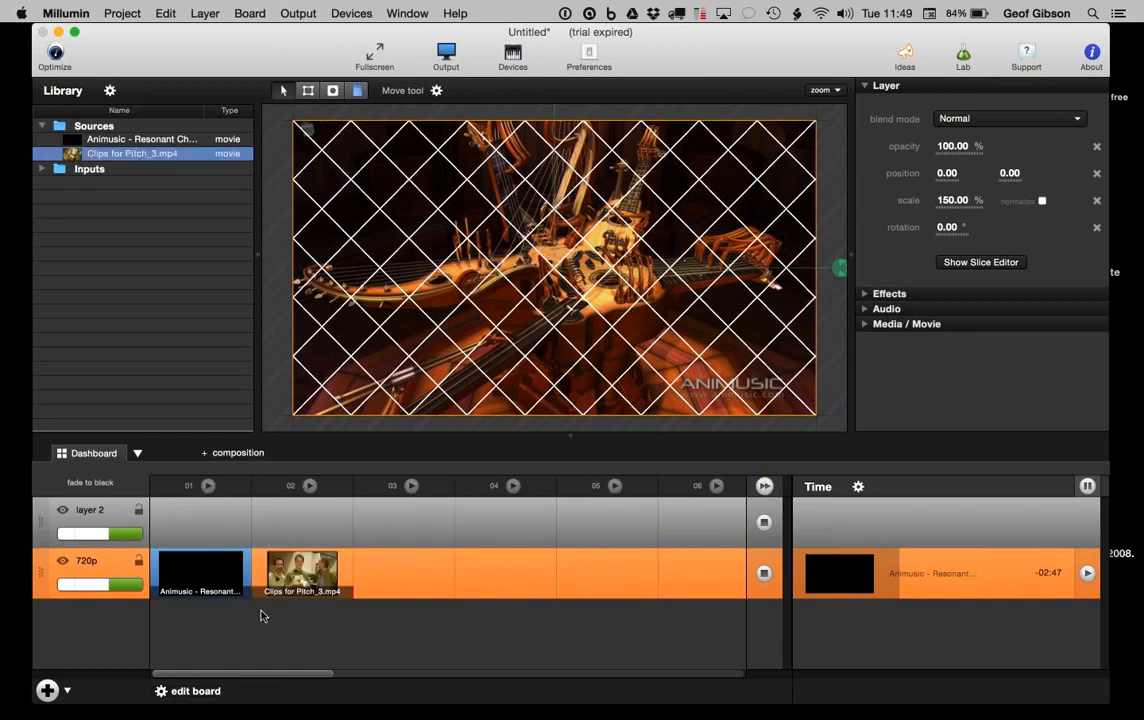
pyautogui.click(188, 692)
pyautogui.click(275, 517)
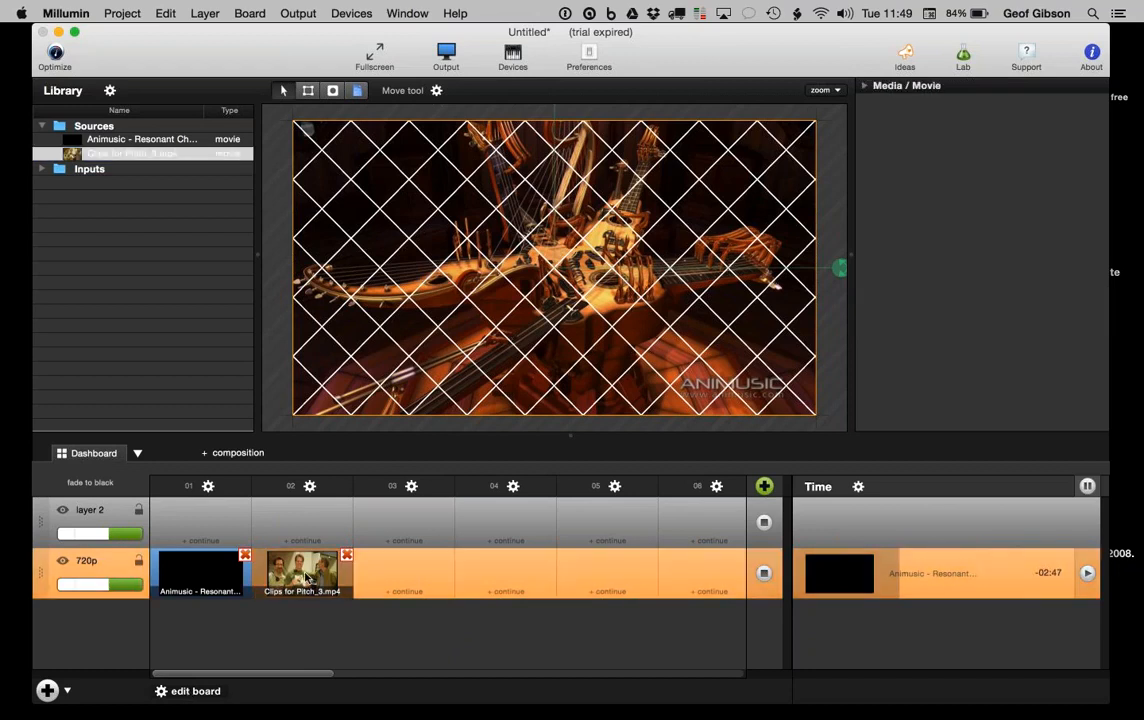
pyautogui.moveTo(303, 565); pyautogui.dragTo(303, 522)
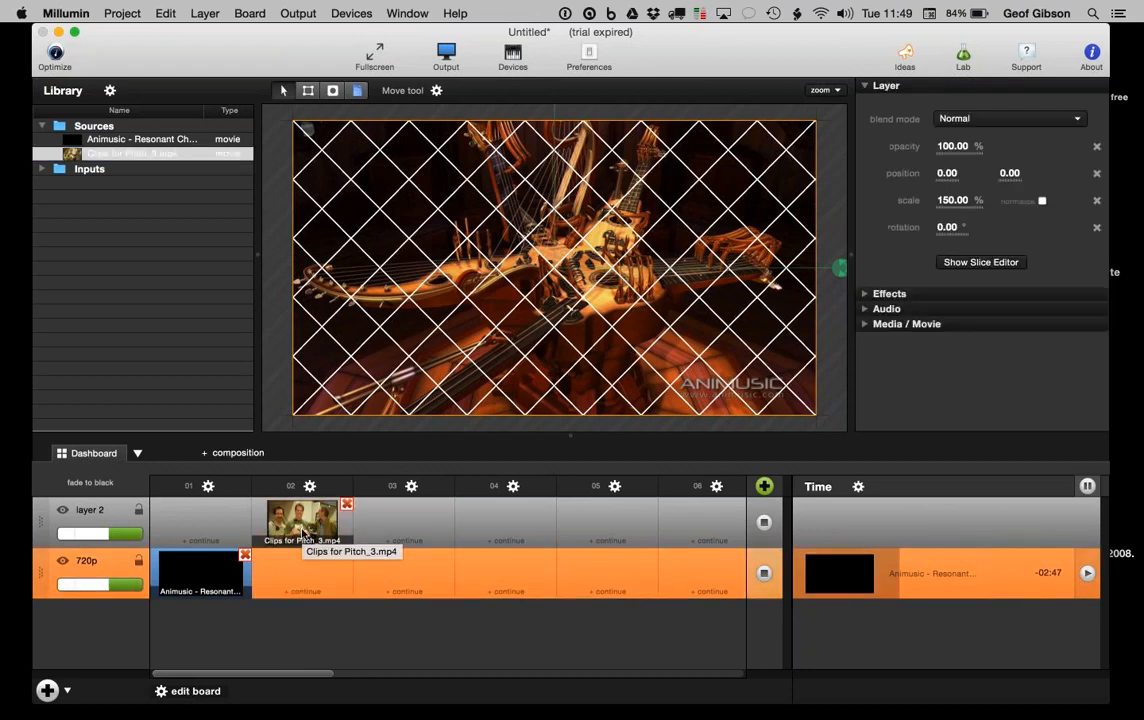
pyautogui.click(187, 692)
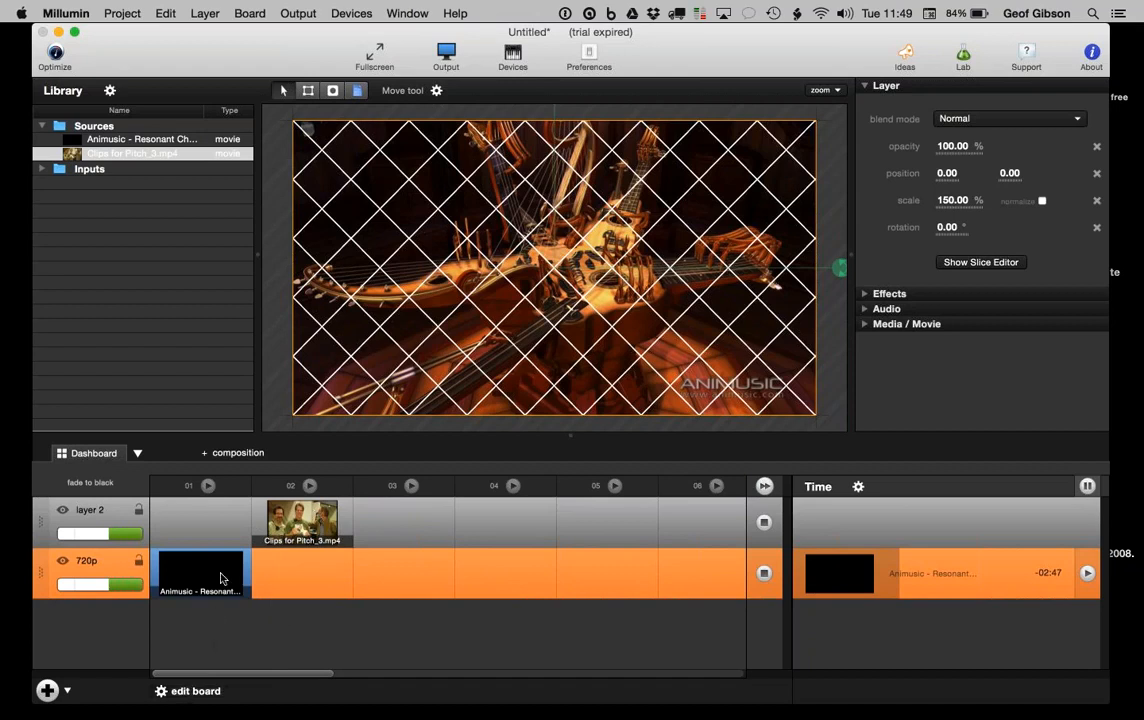
# Step: Preview the layer 2 clip, pause it, then delete layer 2
pyautogui.click(303, 533)
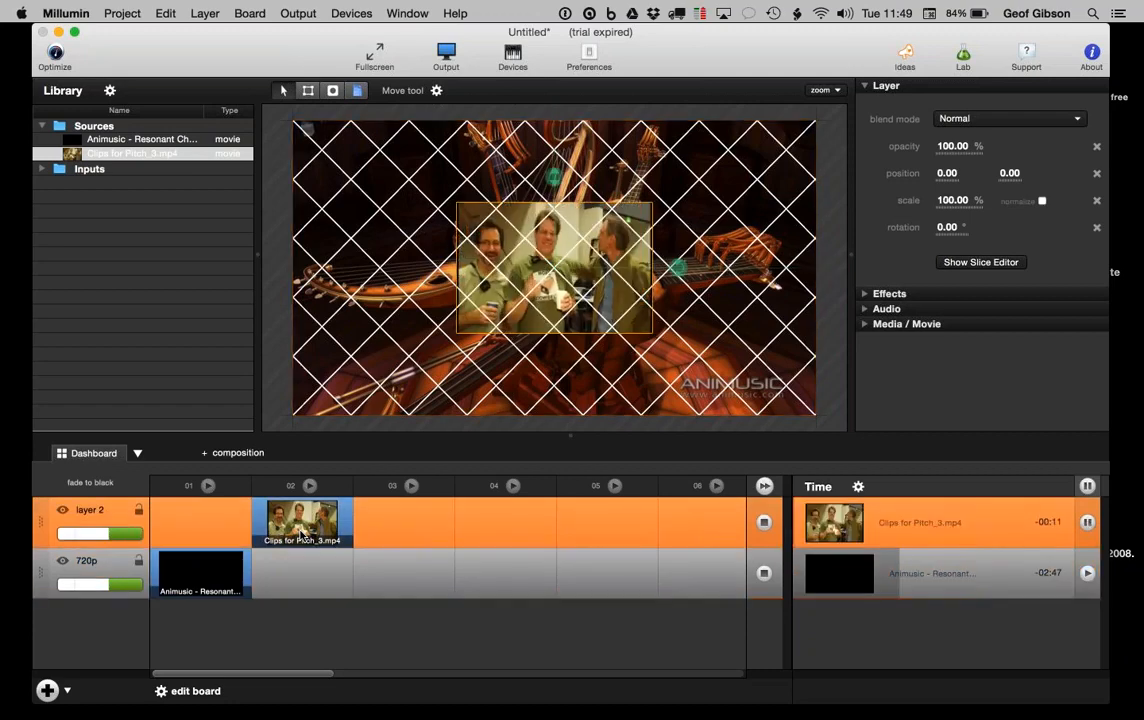
pyautogui.click(1089, 523)
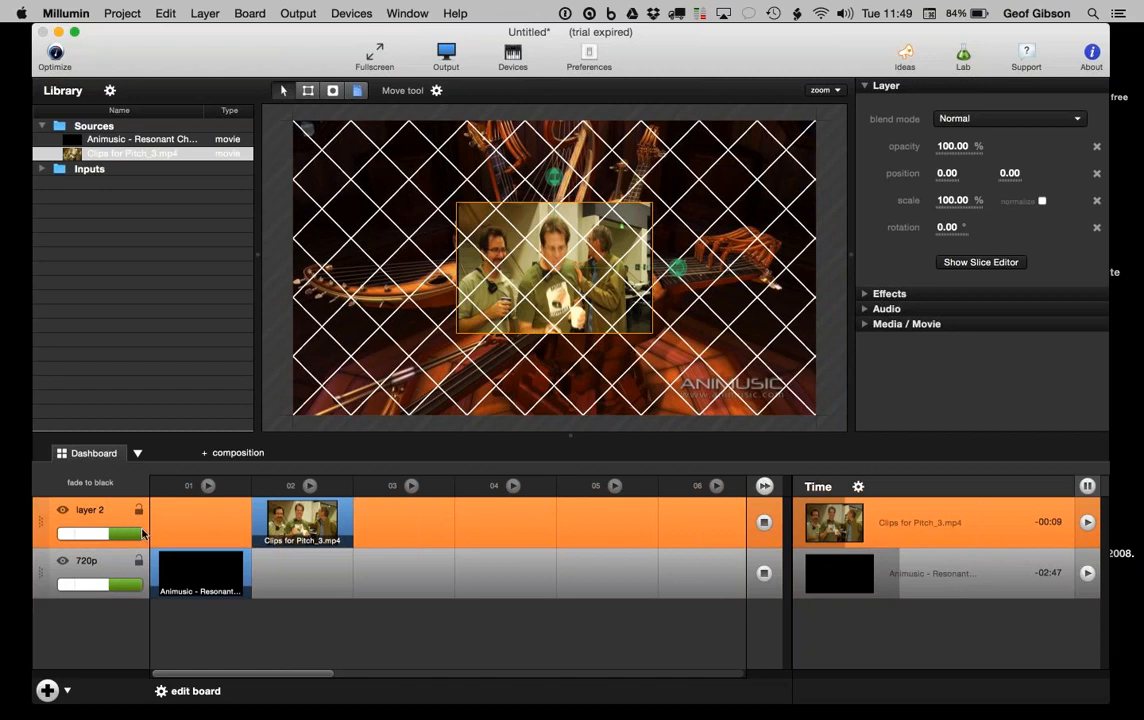
pyautogui.press('Delete')
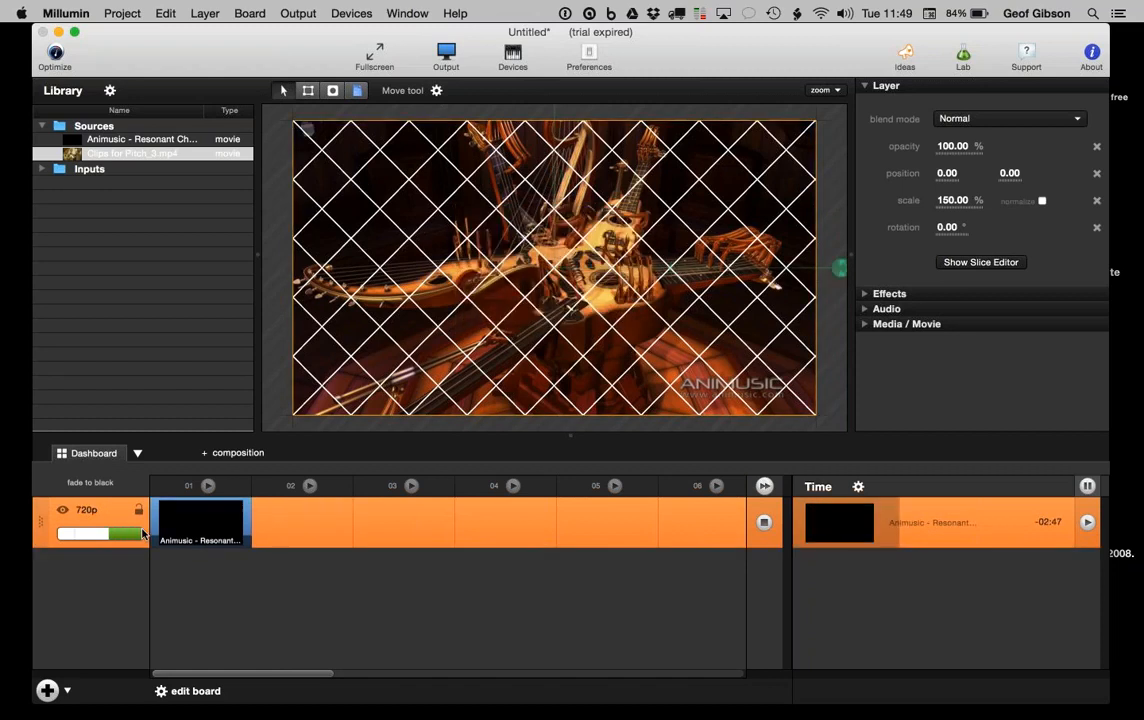
# Step: Undo the layer 2 deletion, then stop layer 2 and 720p so only the diamond grid shows
pyautogui.press('super+z')
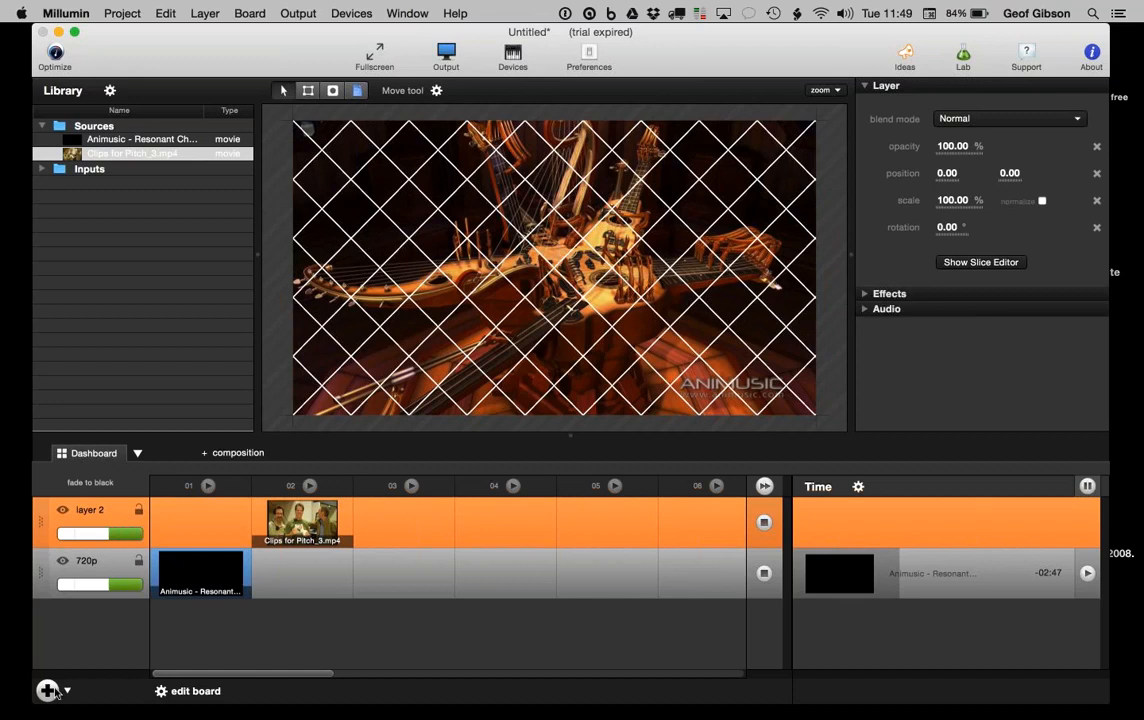
pyautogui.doubleClick(87, 512)
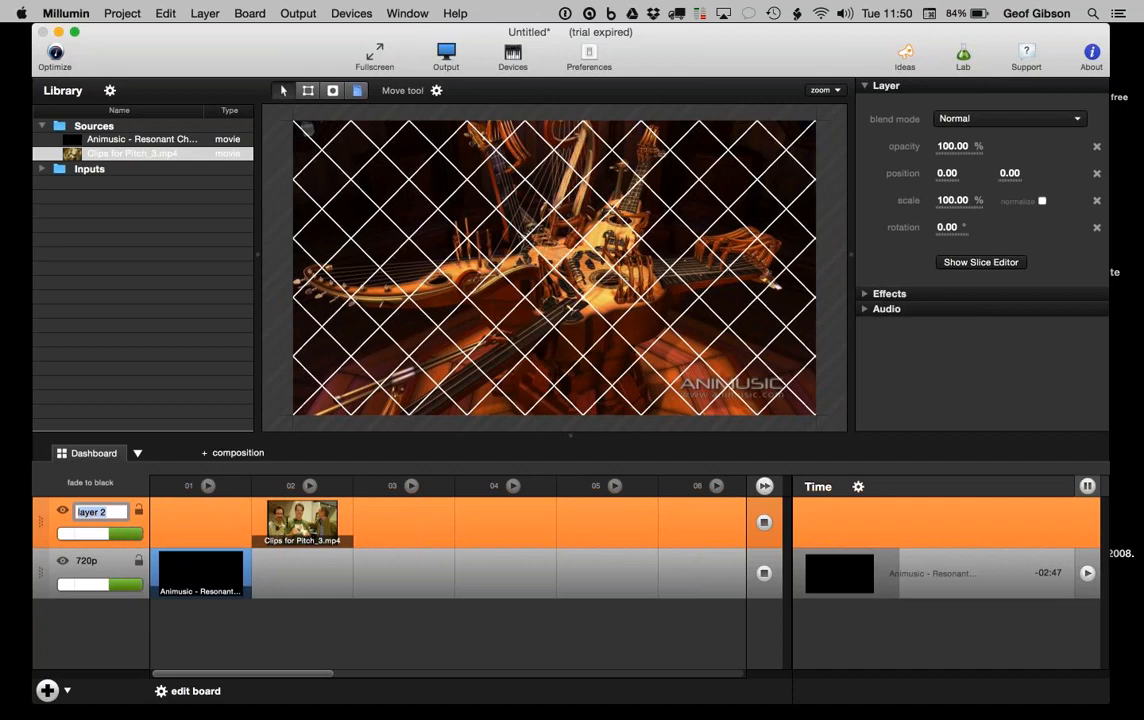
pyautogui.click(287, 521)
pyautogui.click(764, 521)
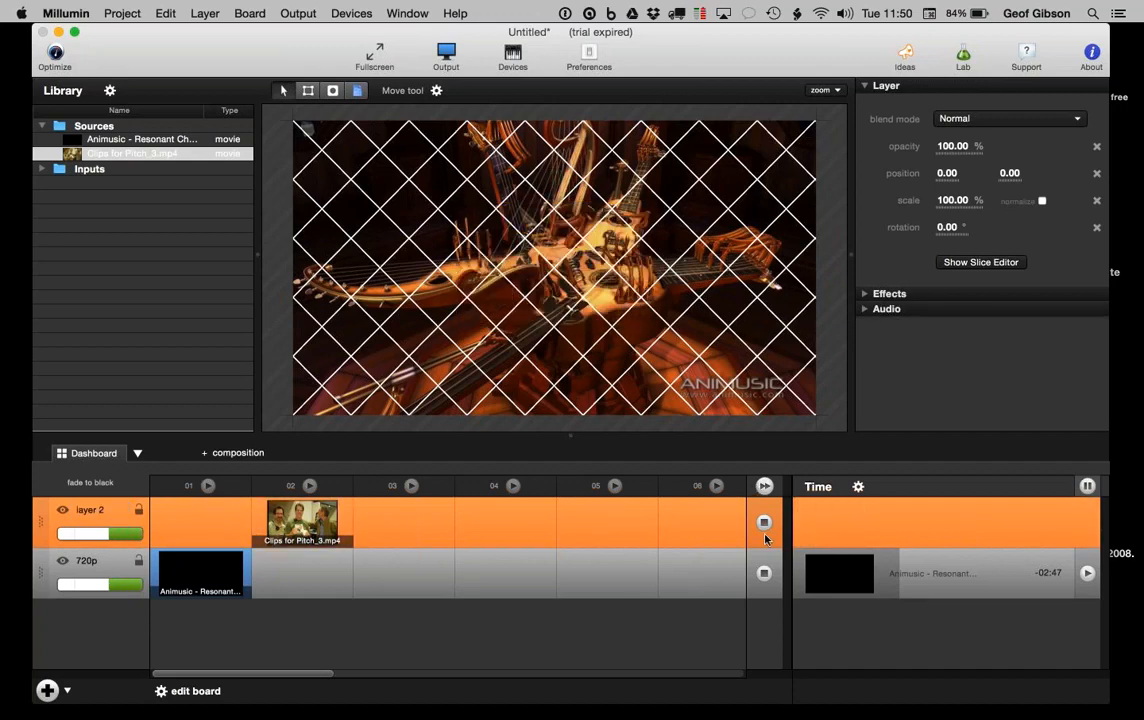
pyautogui.click(764, 572)
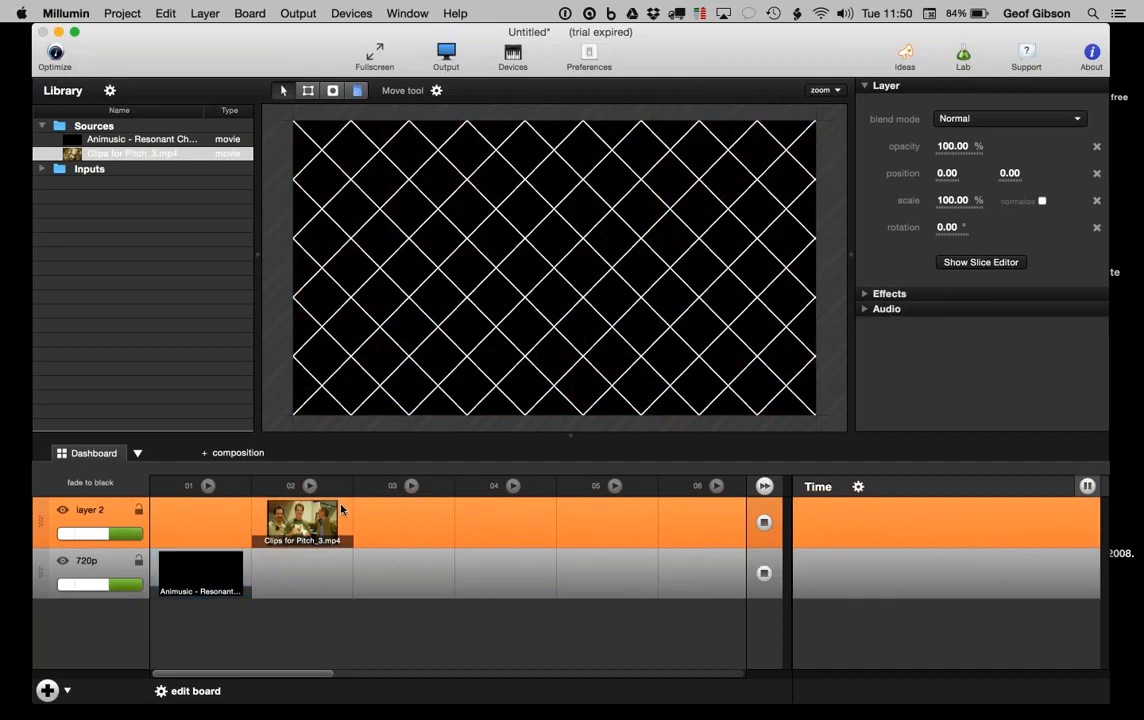
# Step: Play the layer 2 clip and scale it to 275%
pyautogui.click(311, 528)
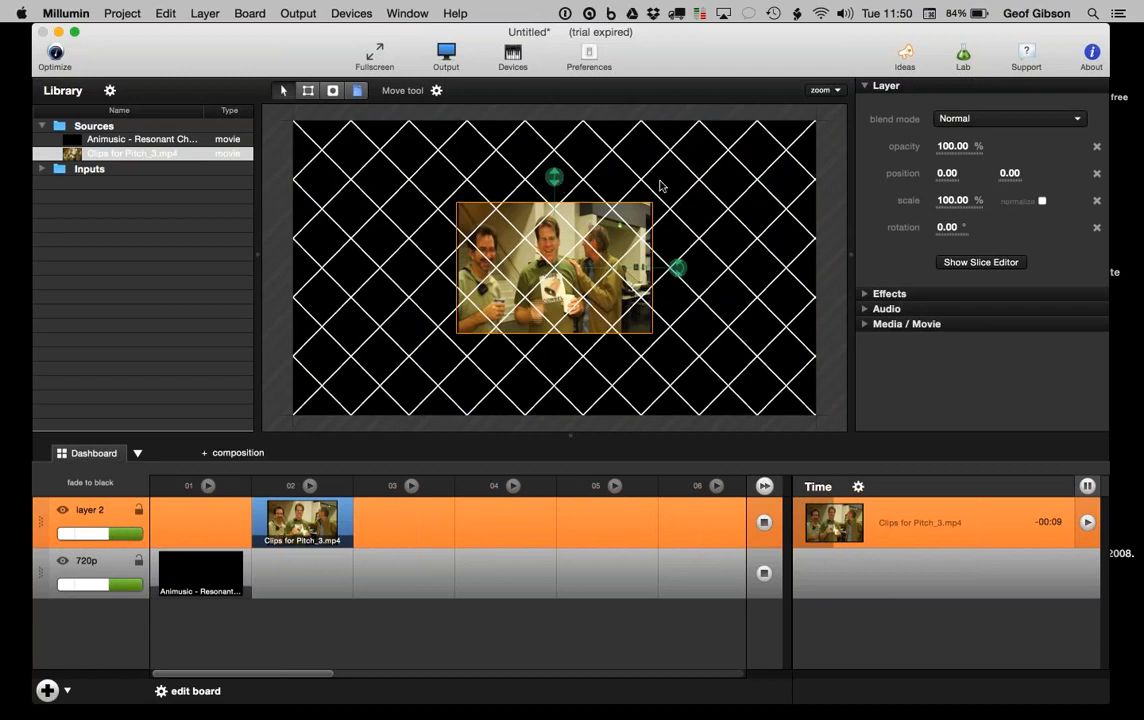
pyautogui.moveTo(557, 177); pyautogui.dragTo(529, 63)
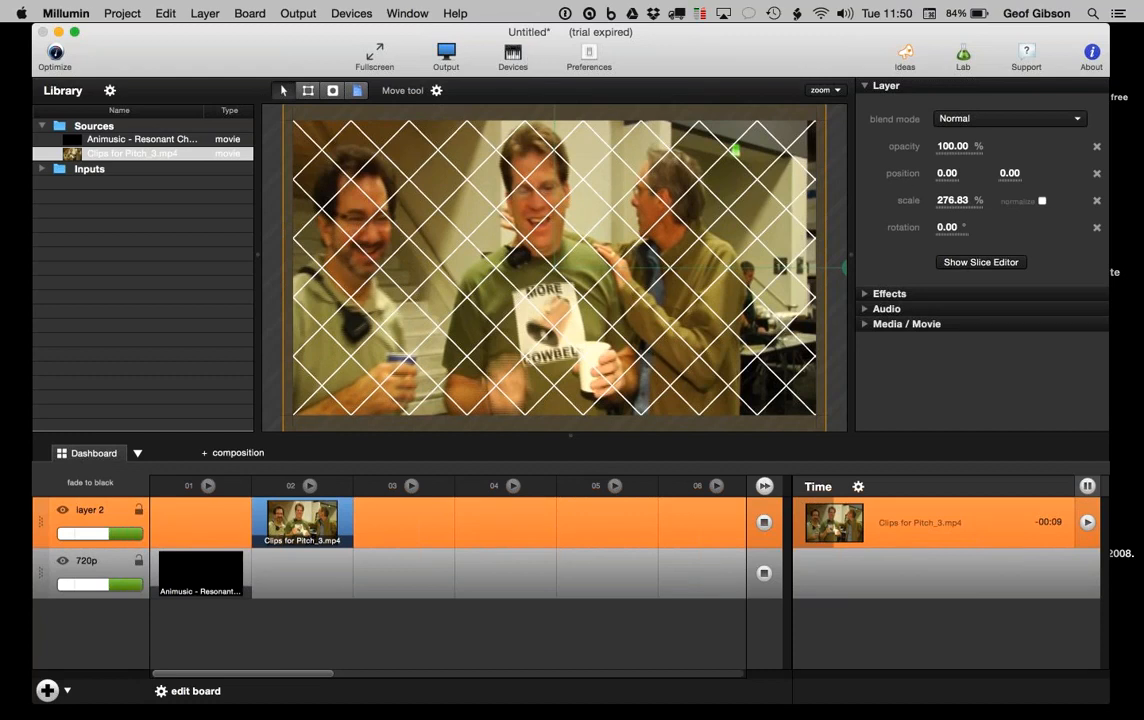
pyautogui.click(954, 201)
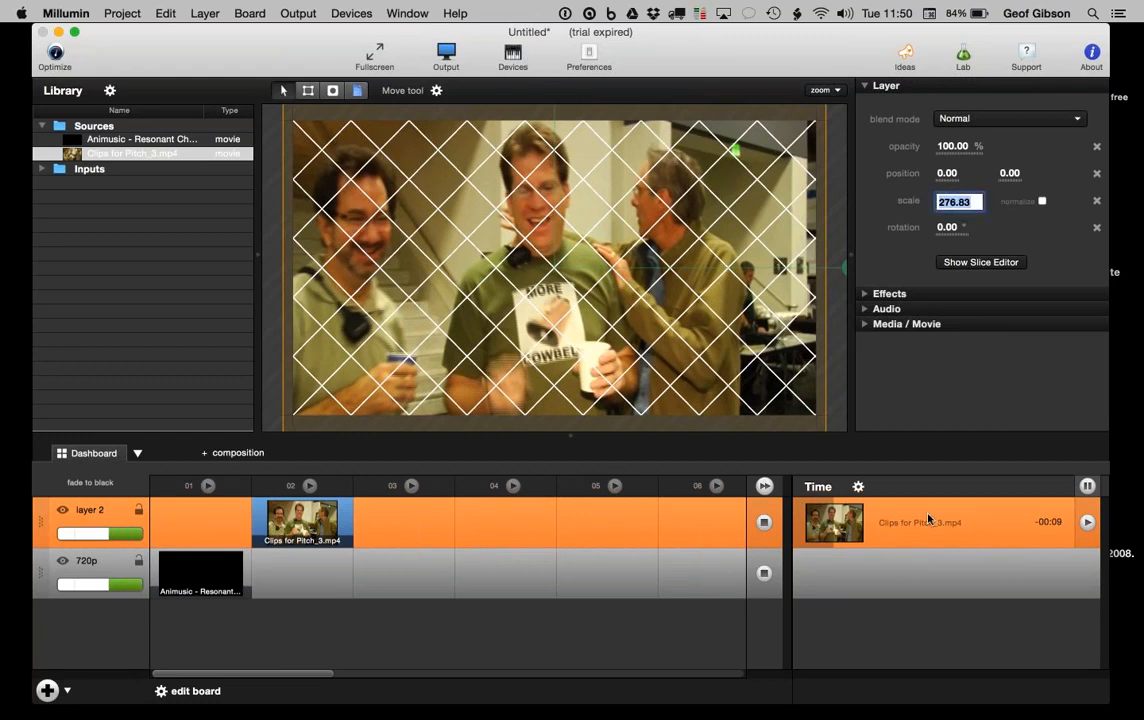
pyautogui.write('275')
pyautogui.press('Return')
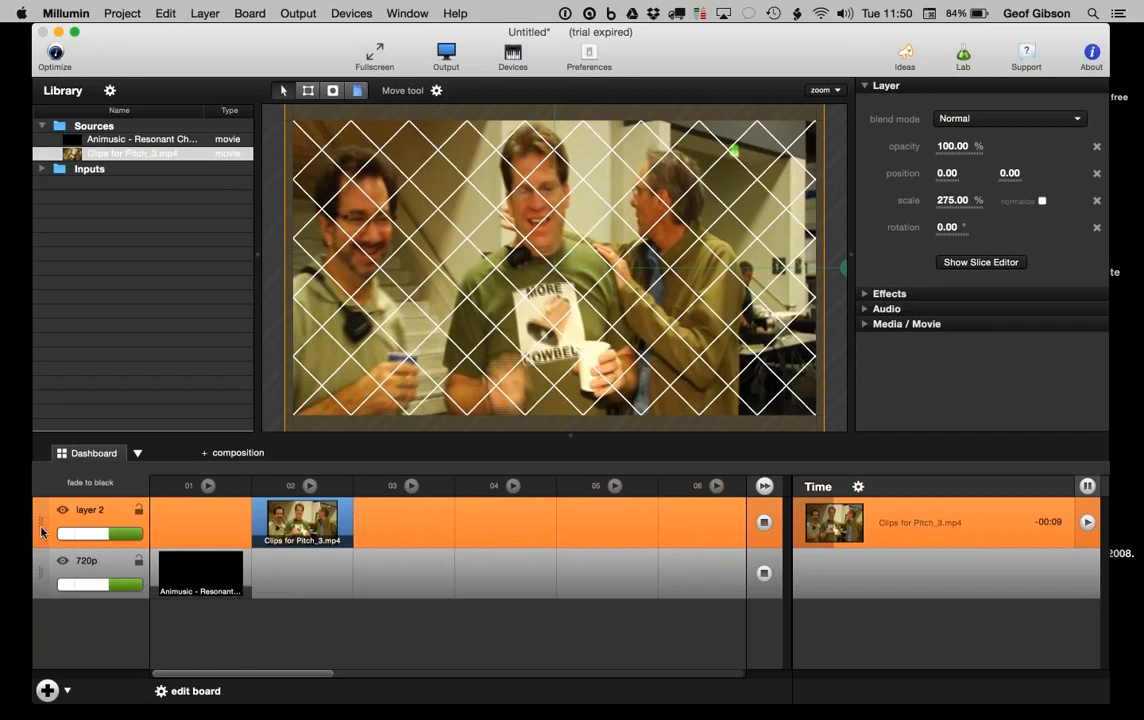
# Step: Rename layer 2 to '275%'
pyautogui.doubleClick(99, 511)
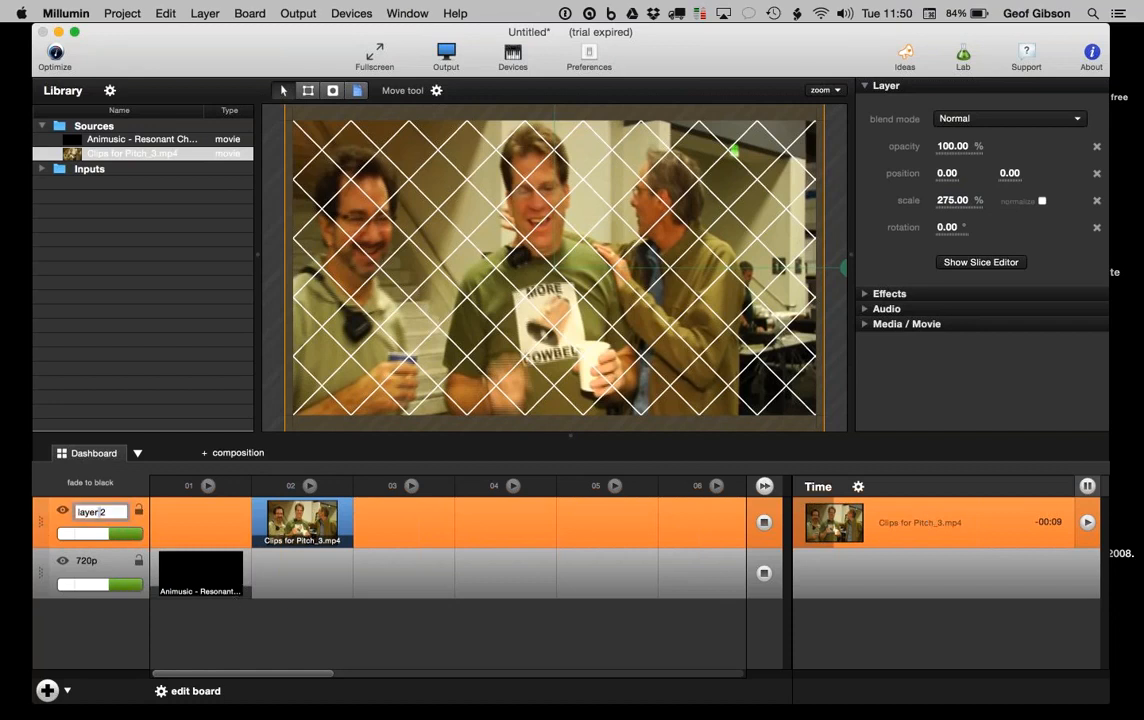
pyautogui.press('super+a')
pyautogui.write('275%')
pyautogui.press('Return')
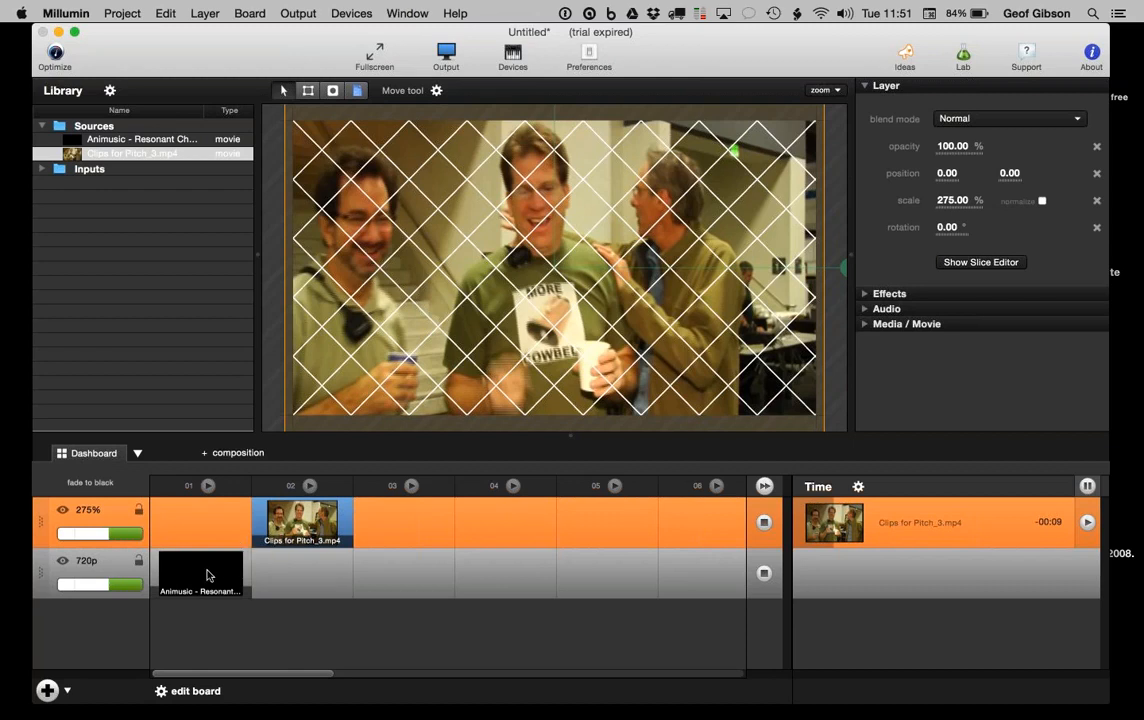
# Step: Play only the Animusic clip on the 720p layer, stopping the Clips for Pitch layer
pyautogui.click(208, 575)
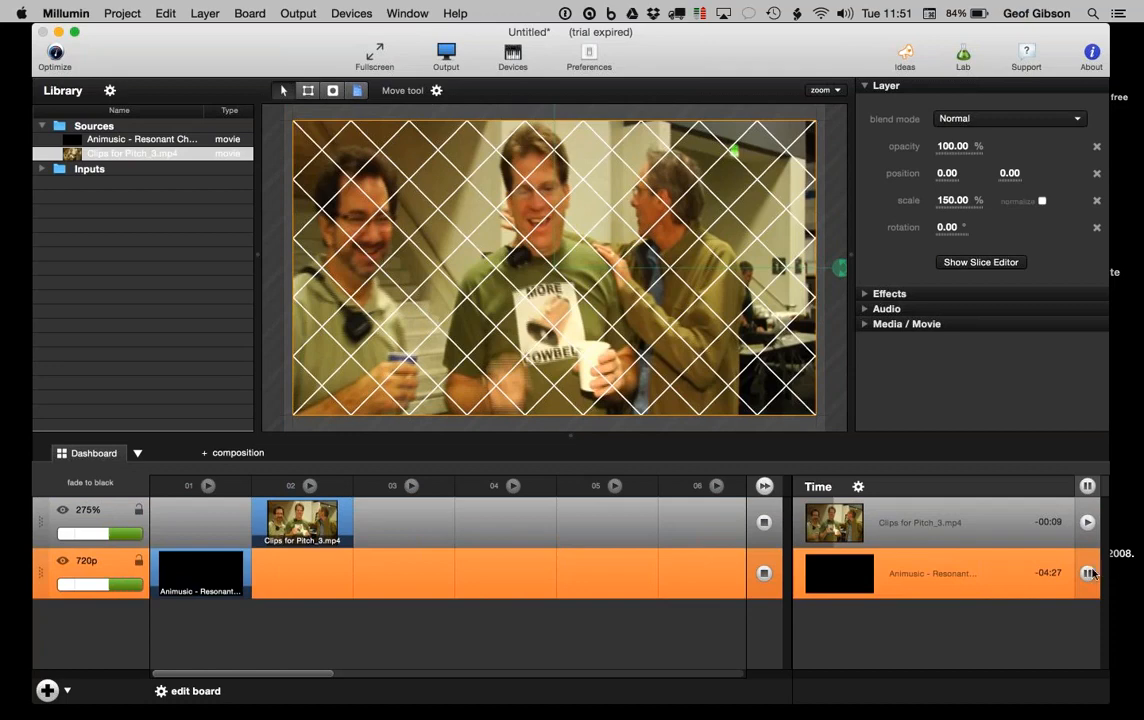
pyautogui.click(764, 523)
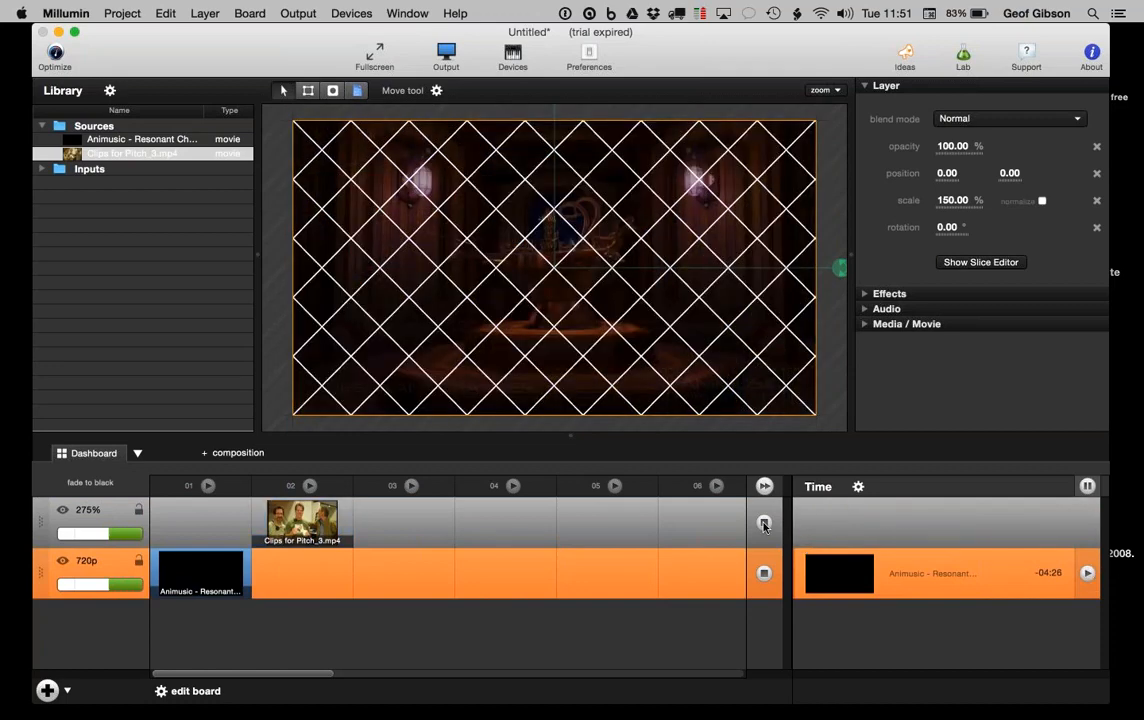
pyautogui.click(938, 562)
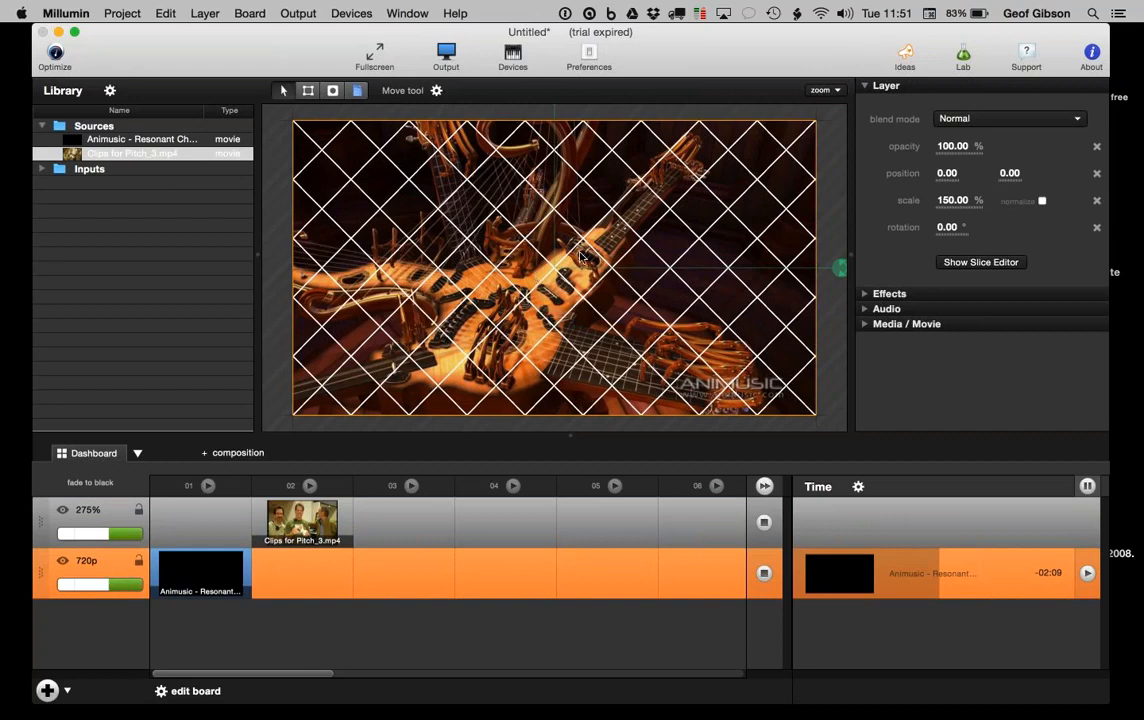
# Step: Set the Animusic clip's loop mode to Once (stop) and adjust its end-point minutes
pyautogui.click(863, 326)
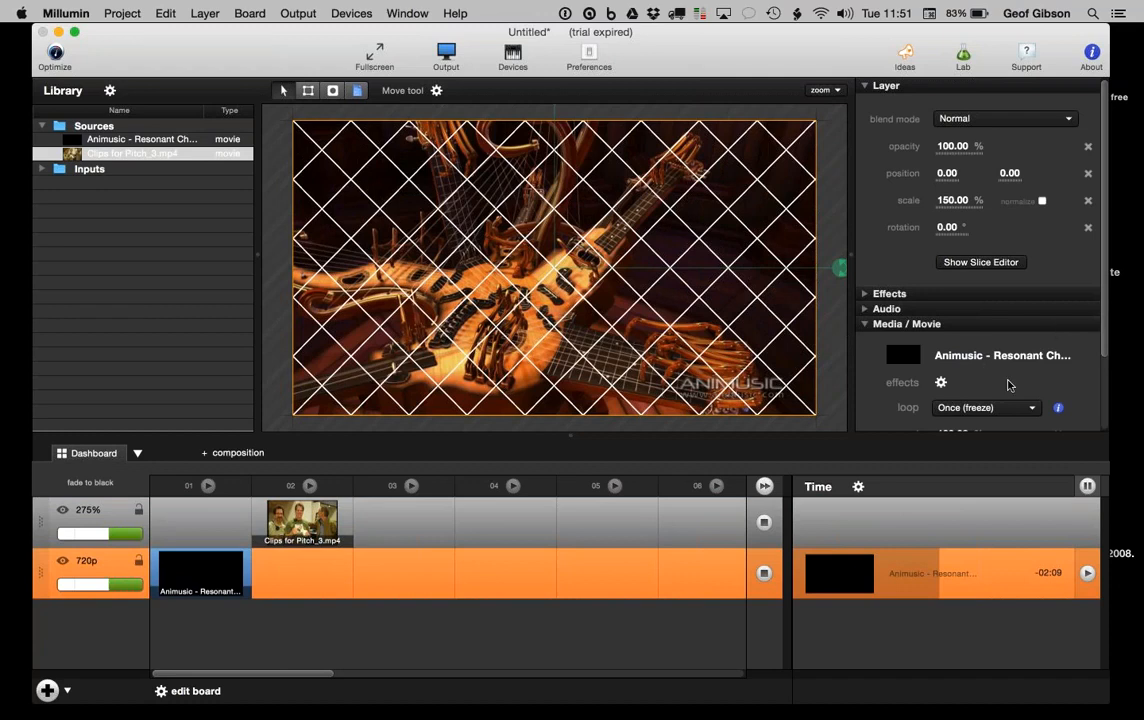
pyautogui.scroll(-2, 1008, 385)
pyautogui.scroll(-3, 1008, 385)
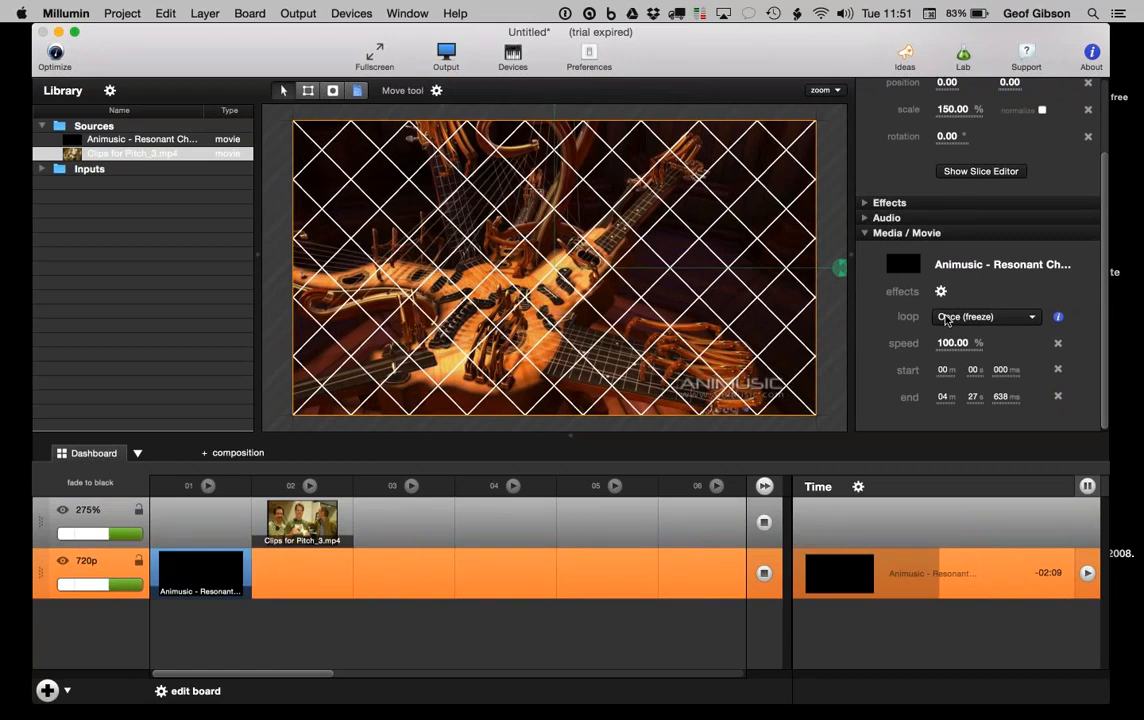
pyautogui.click(946, 318)
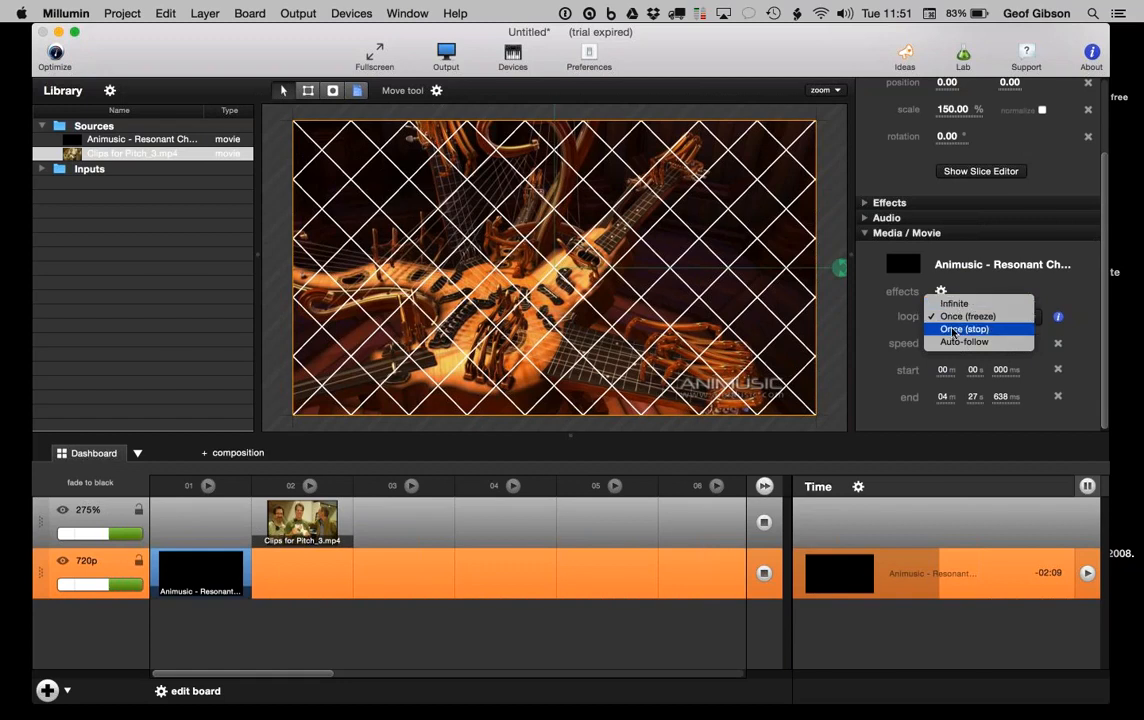
pyautogui.click(954, 330)
pyautogui.click(960, 320)
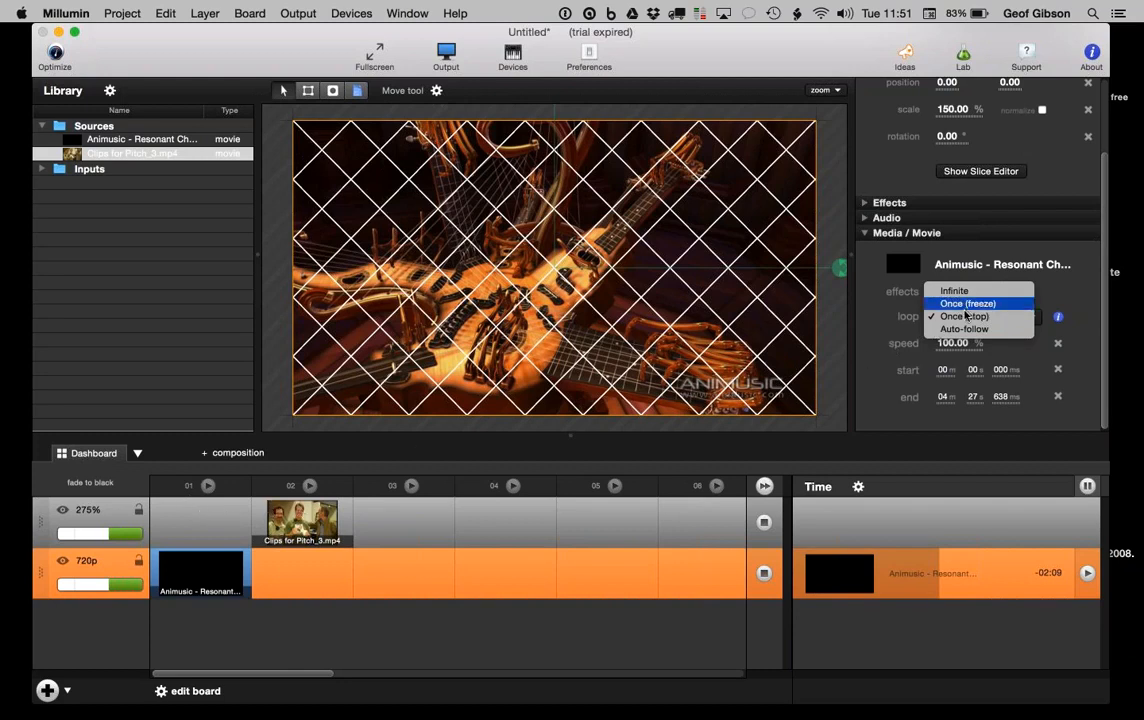
pyautogui.click(964, 316)
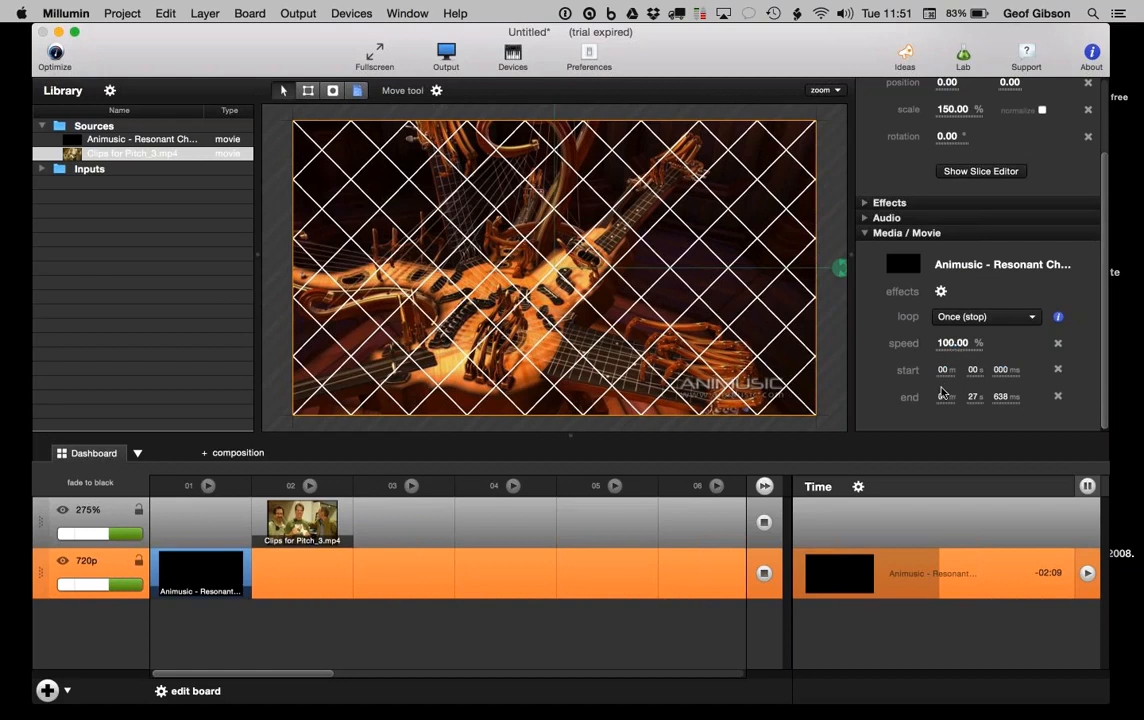
pyautogui.moveTo(941, 393); pyautogui.dragTo(995, 396)
# Step: Try a 29 s start for the Animusic clip, reset it to 0 s, and show its Audio settings
pyautogui.click(974, 370)
pyautogui.write('29')
pyautogui.press('Return')
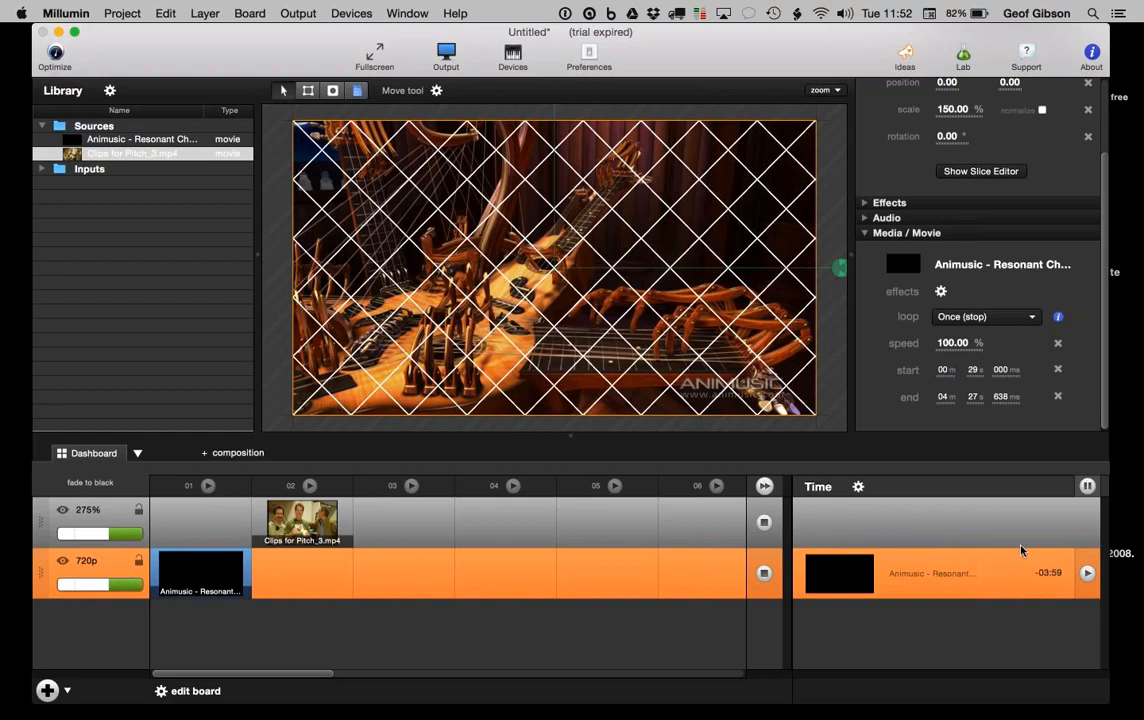
pyautogui.click(974, 371)
pyautogui.write('0')
pyautogui.press('Return')
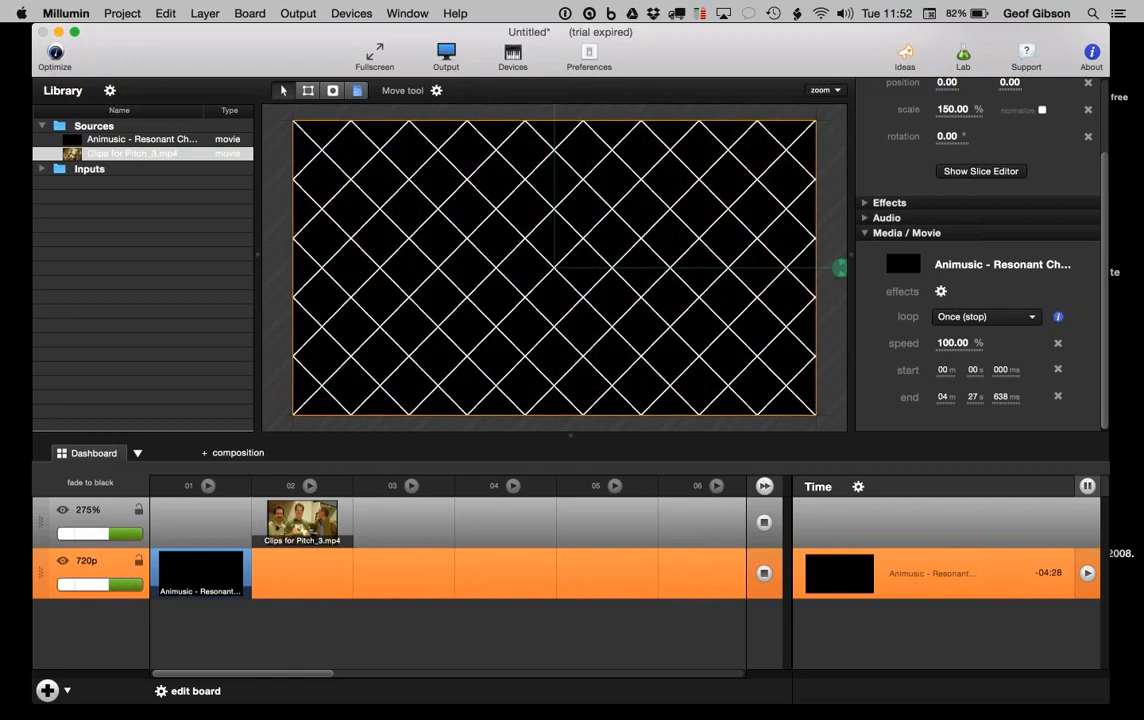
pyautogui.click(933, 575)
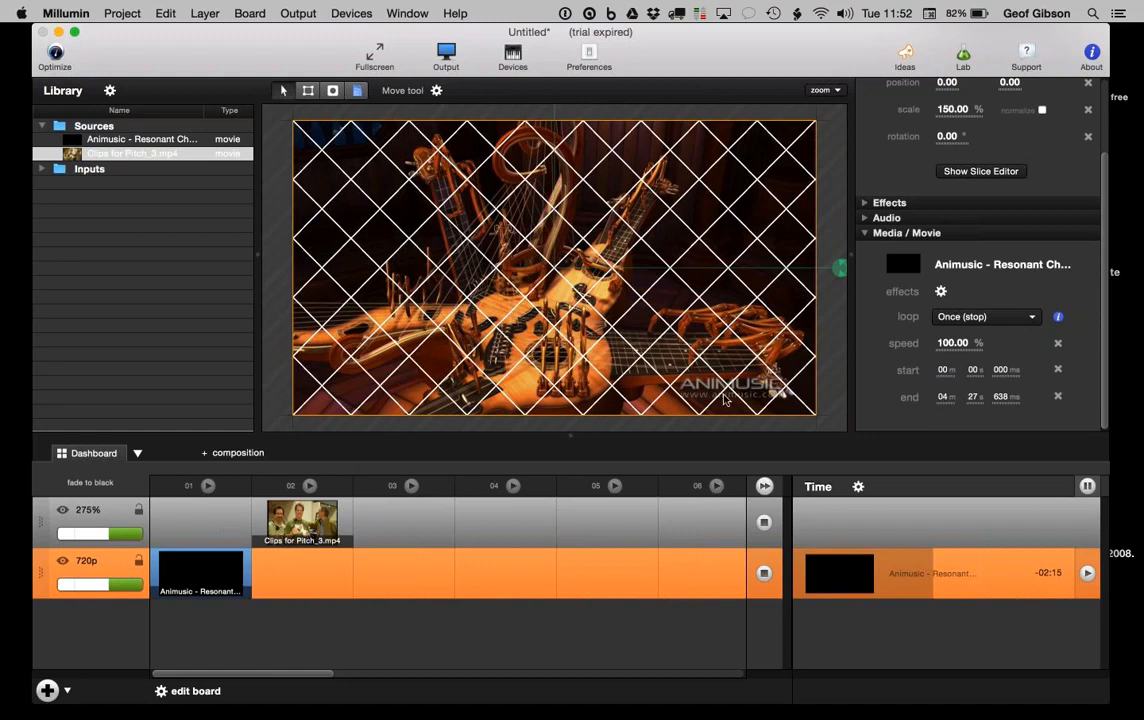
pyautogui.click(865, 218)
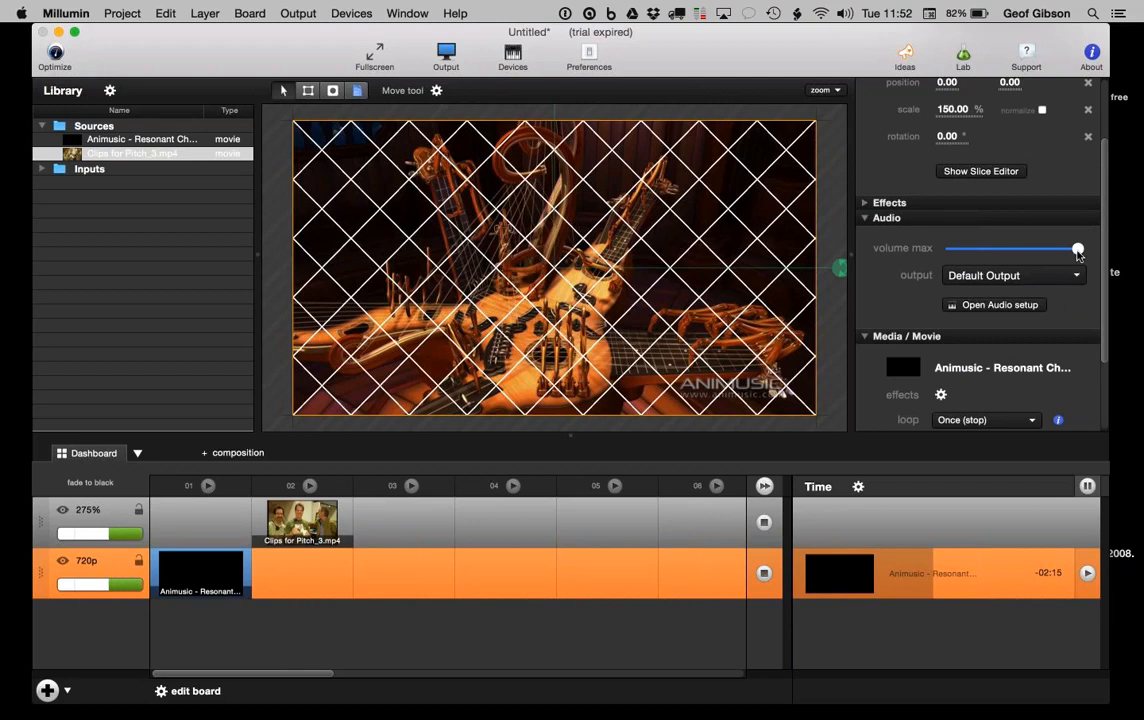
# Step: Lower the clip's maximum volume, keep Default Output as its audio output, and open the Apple menu
pyautogui.moveTo(1077, 248)
pyautogui.mouseDown()
pyautogui.moveTo(1032, 254)
pyautogui.moveTo(1089, 253)
pyautogui.mouseUp()
pyautogui.click(970, 281)
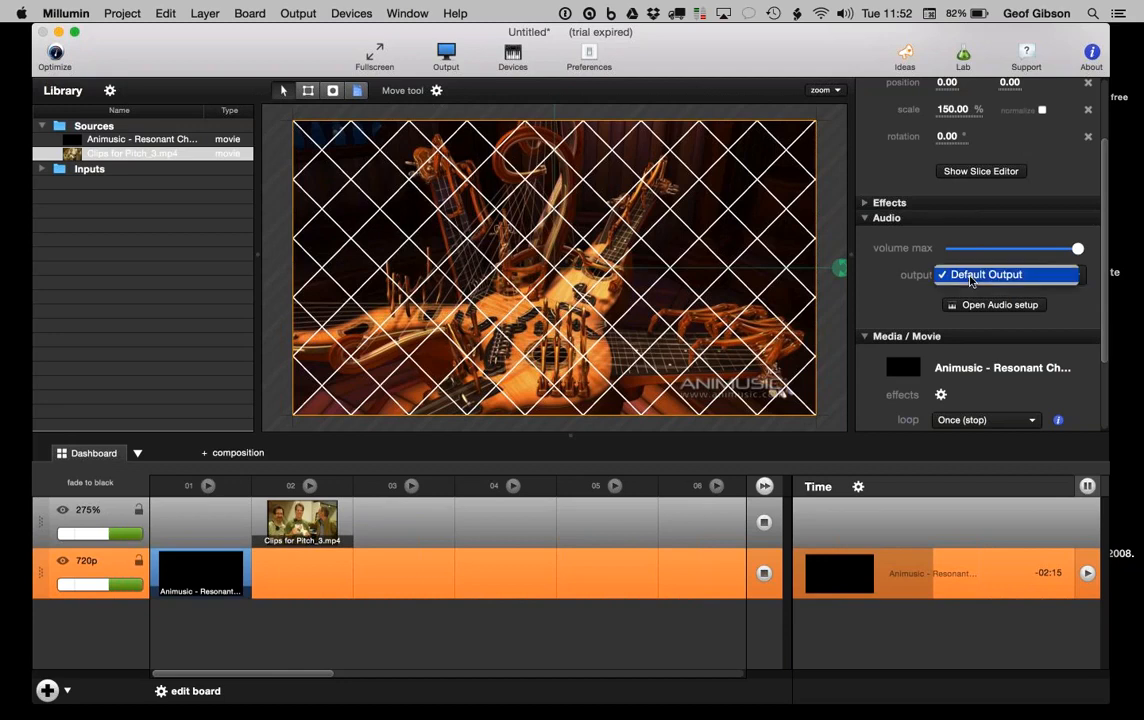
pyautogui.click(907, 290)
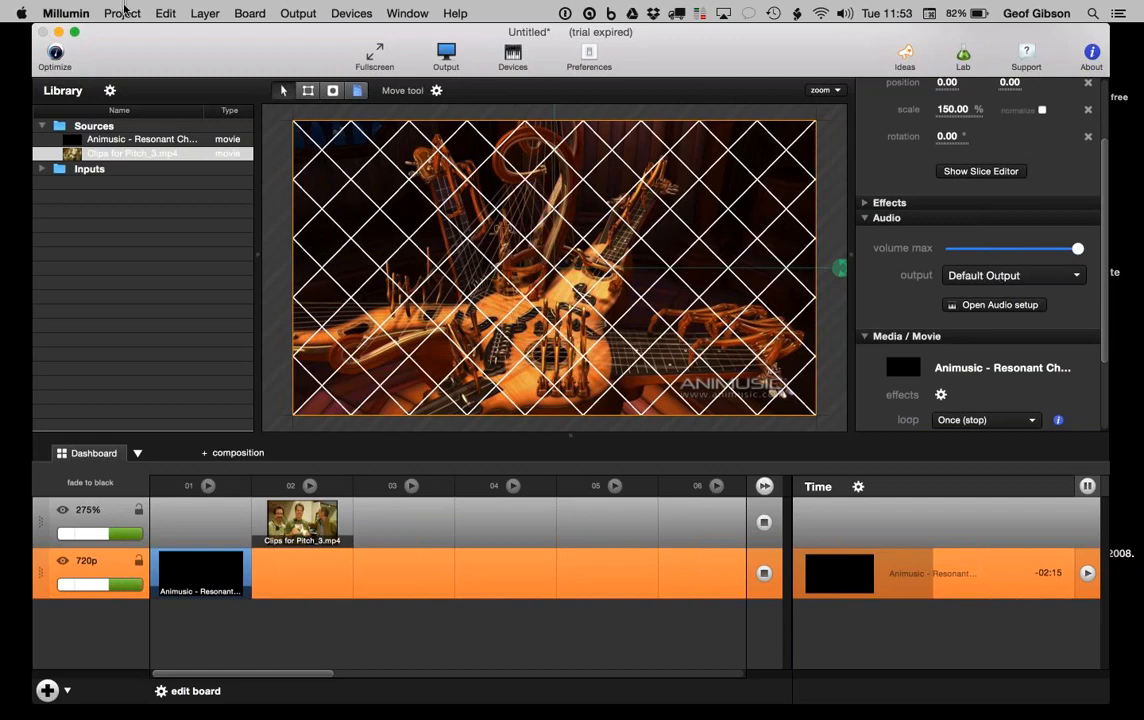
pyautogui.click(21, 12)
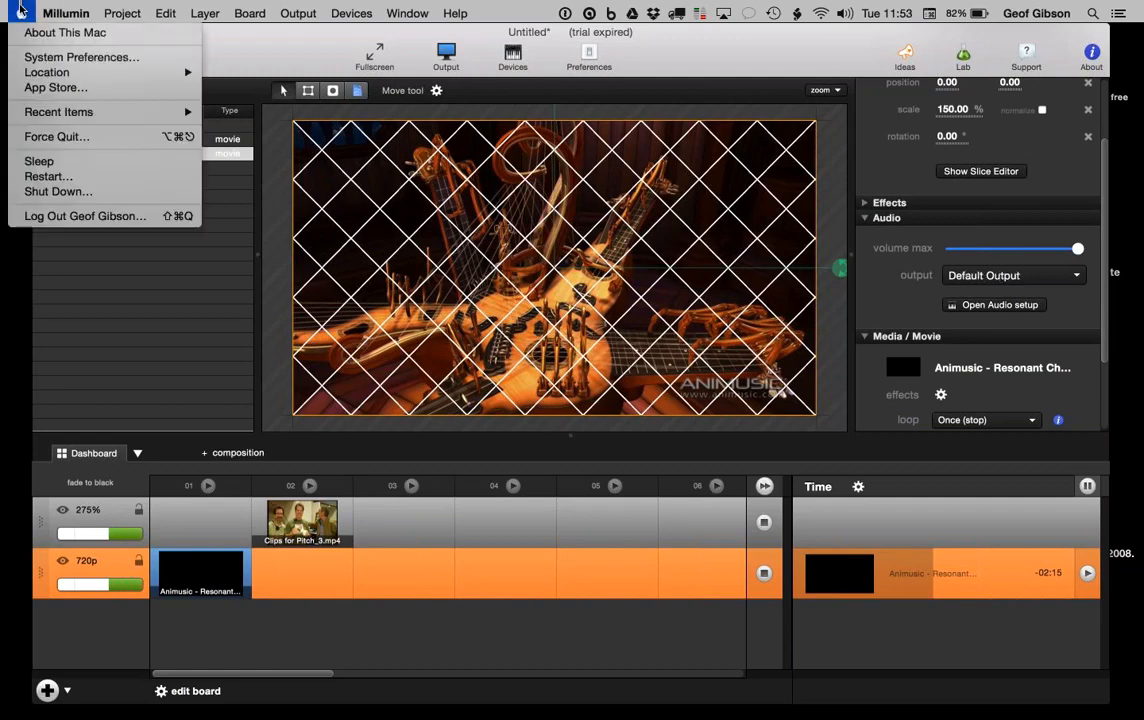
# Step: Review the Mac's Sound output devices in System Preferences, then quit it
pyautogui.click(37, 57)
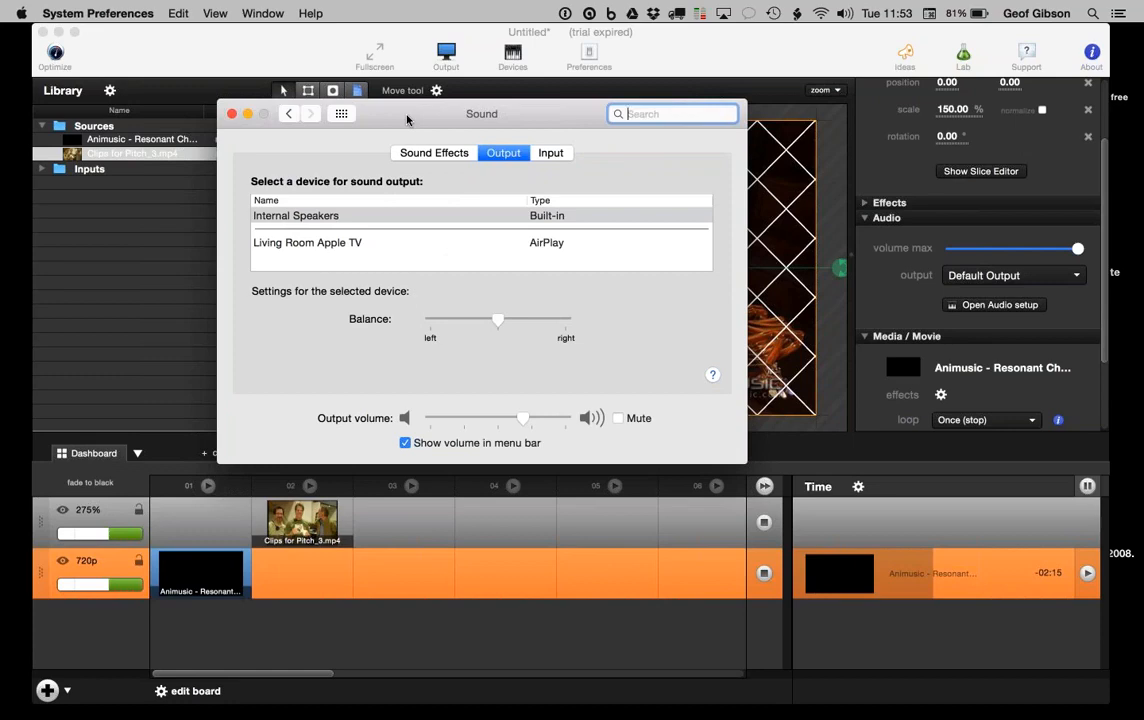
pyautogui.press('super+q')
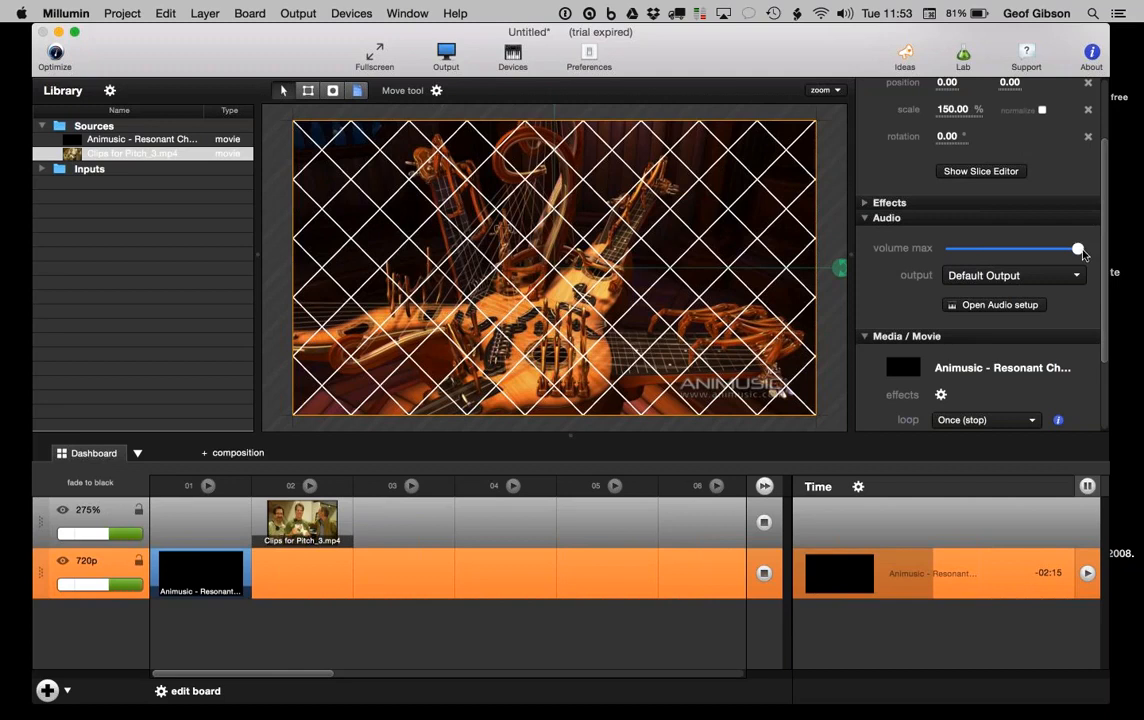
# Step: Lower the Animusic clip's maximum volume, then launch and pause Clips for Pitch_3.mp4
pyautogui.moveTo(1082, 254); pyautogui.dragTo(1039, 254)
pyautogui.scroll(-3, 990, 330)
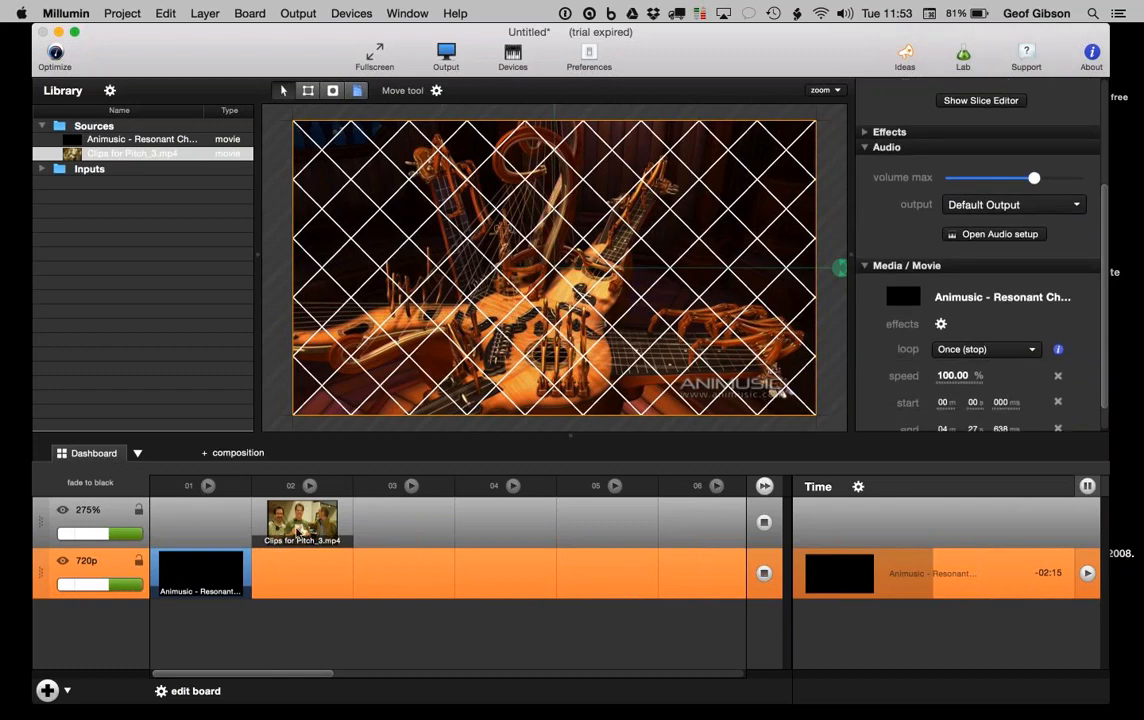
pyautogui.click(299, 531)
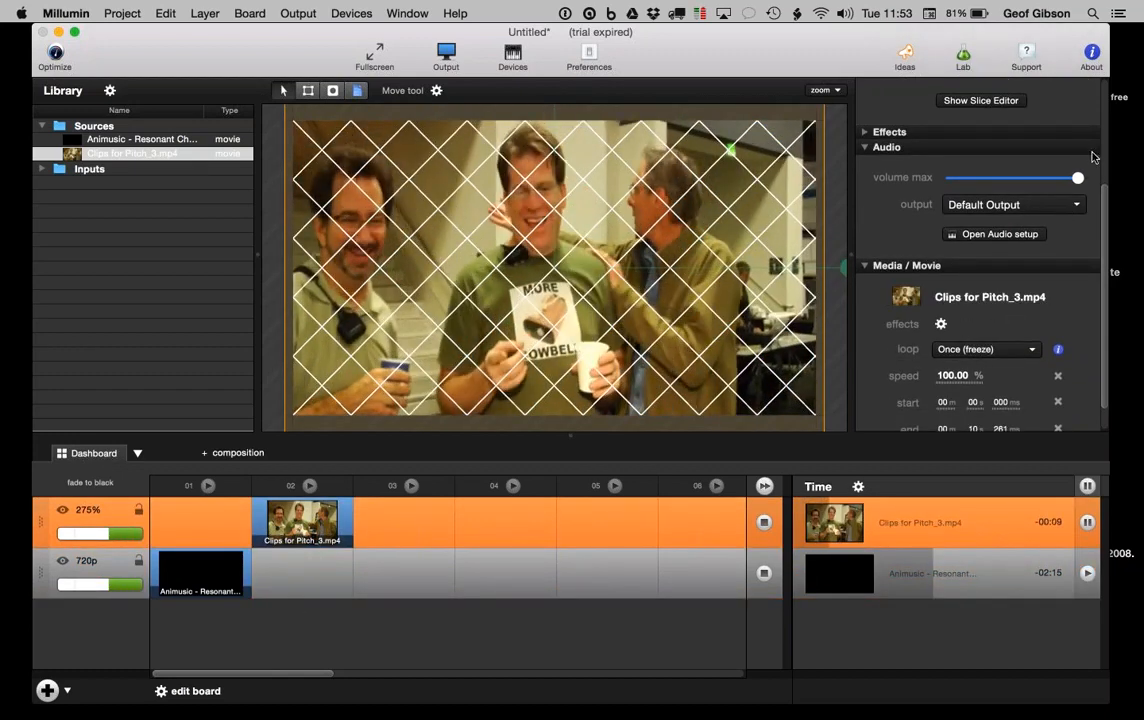
pyautogui.click(1087, 522)
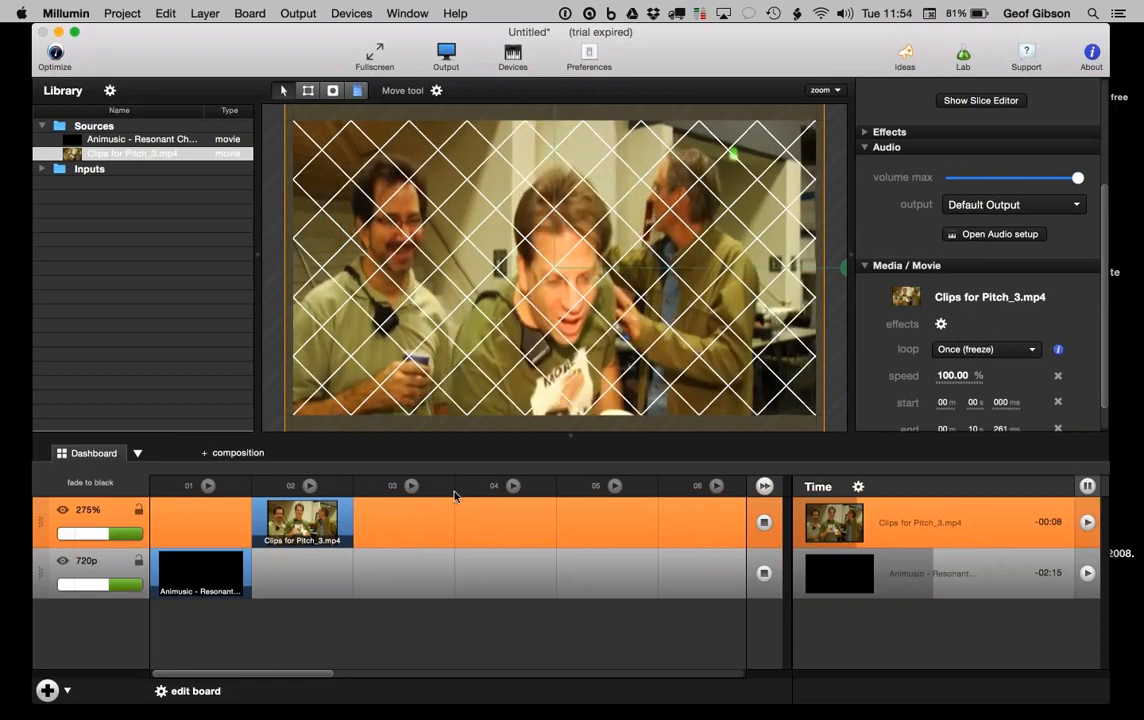
# Step: Set Clips for Pitch_3.mp4 to loop Once (stop)
pyautogui.scroll(-2, 917, 336)
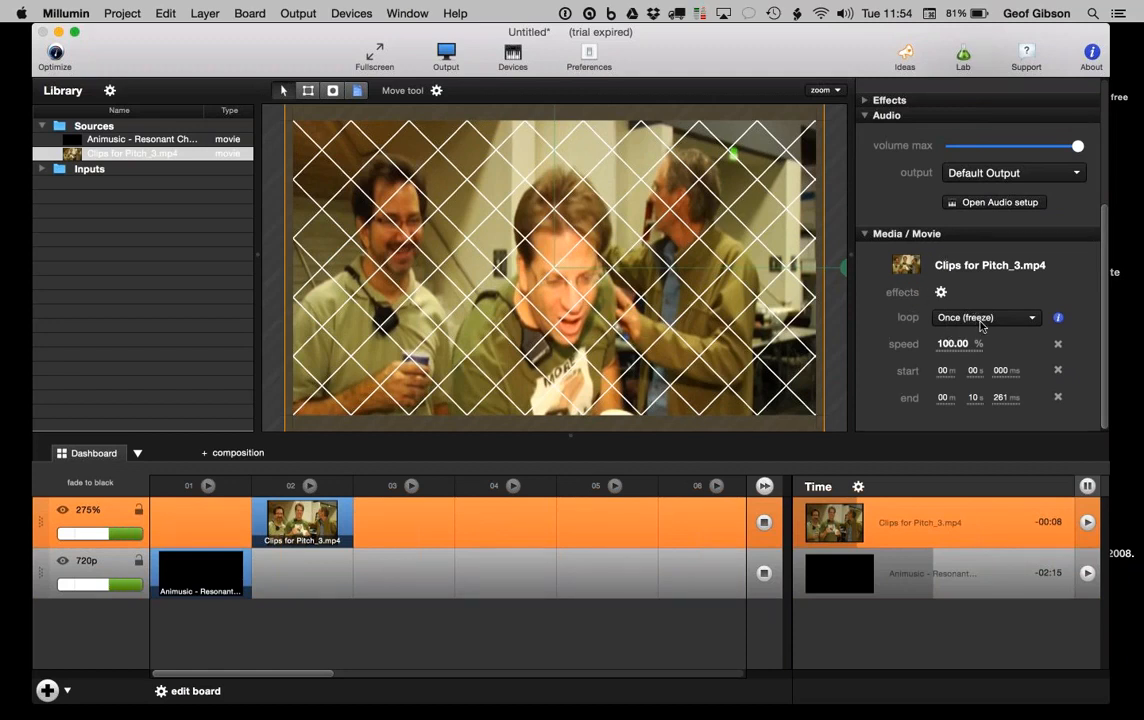
pyautogui.click(980, 324)
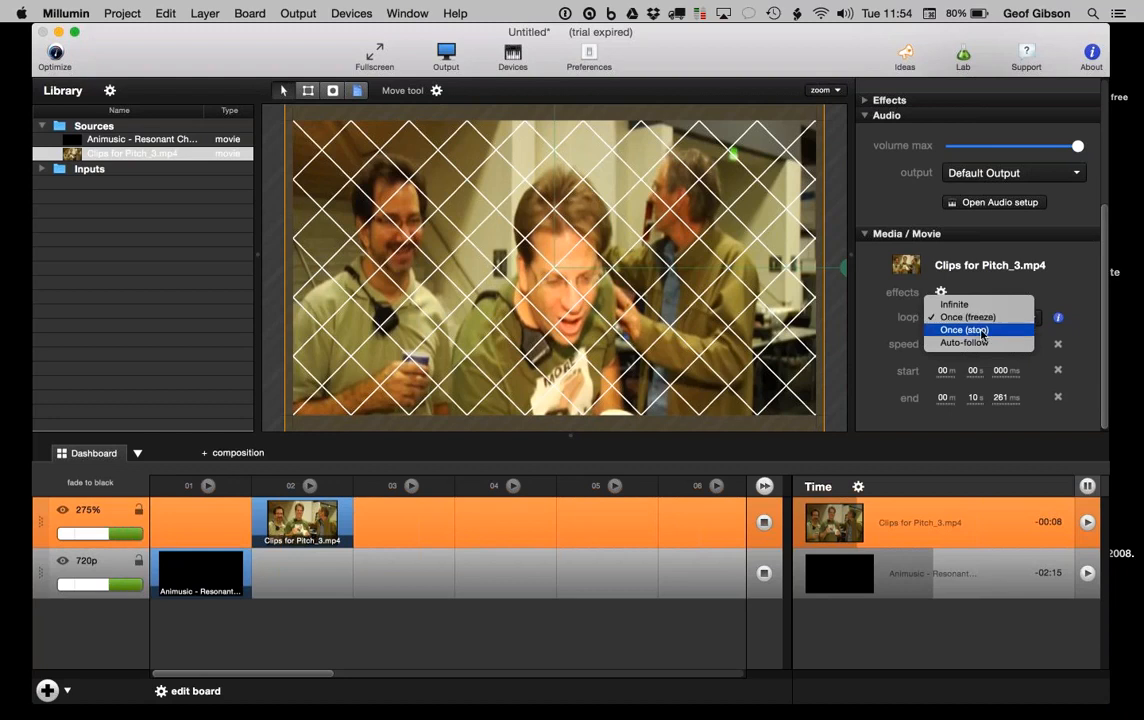
pyautogui.click(980, 330)
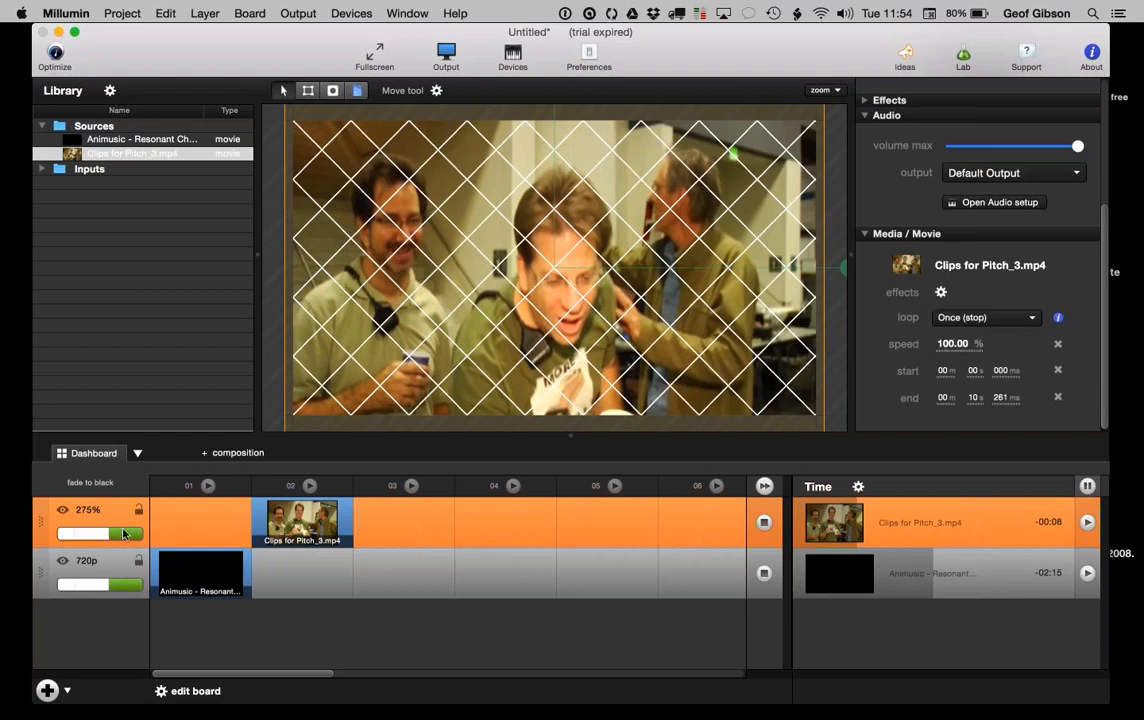
pyautogui.scroll(5, 963, 237)
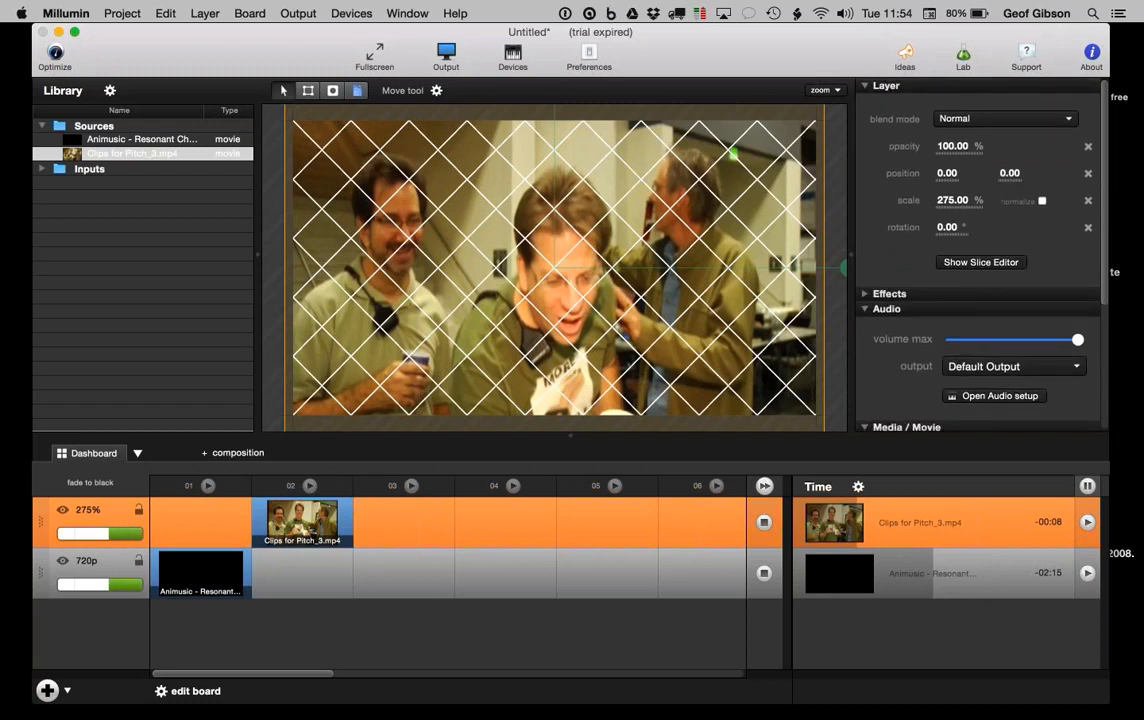
pyautogui.scroll(-5, 895, 397)
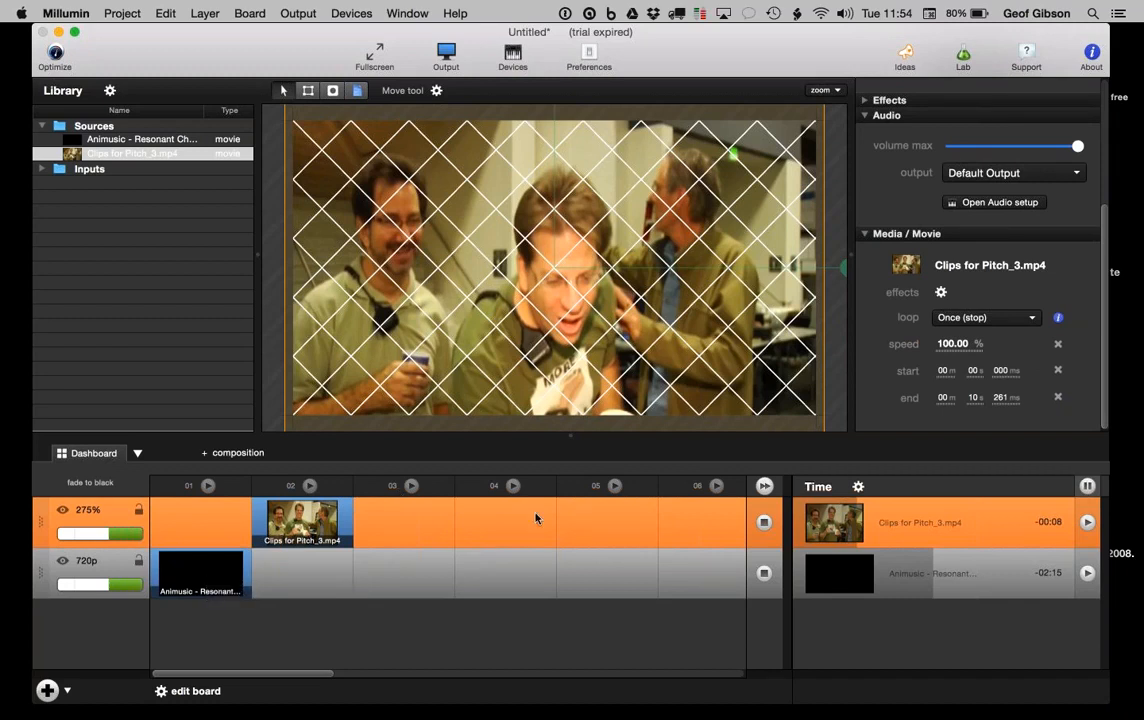
pyautogui.scroll(5, 955, 235)
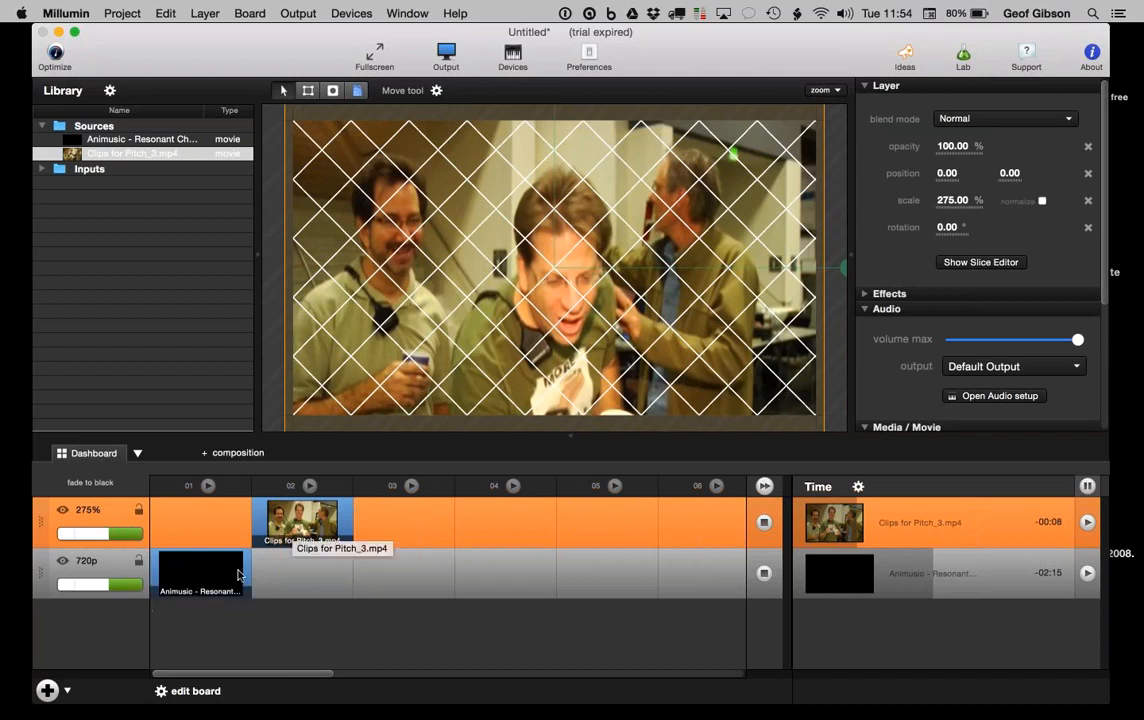
pyautogui.scroll(-3, 910, 193)
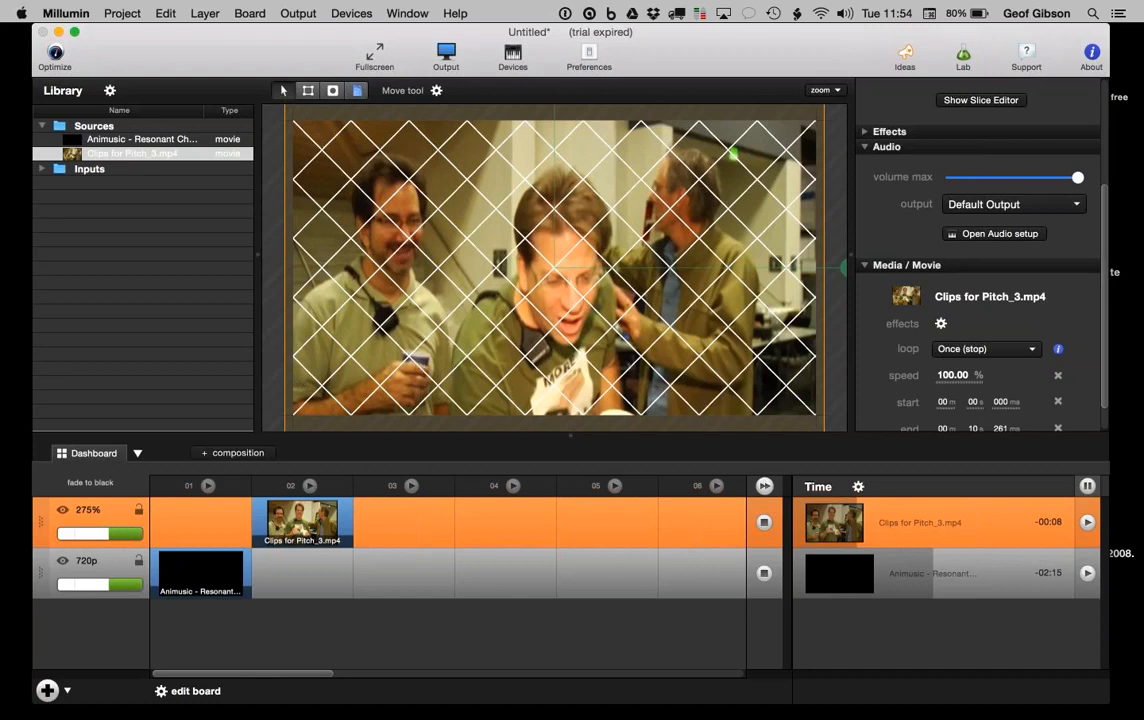
# Step: Create Composition 1 and add Clips for Pitch_3.mp4 to its layer
pyautogui.click(232, 453)
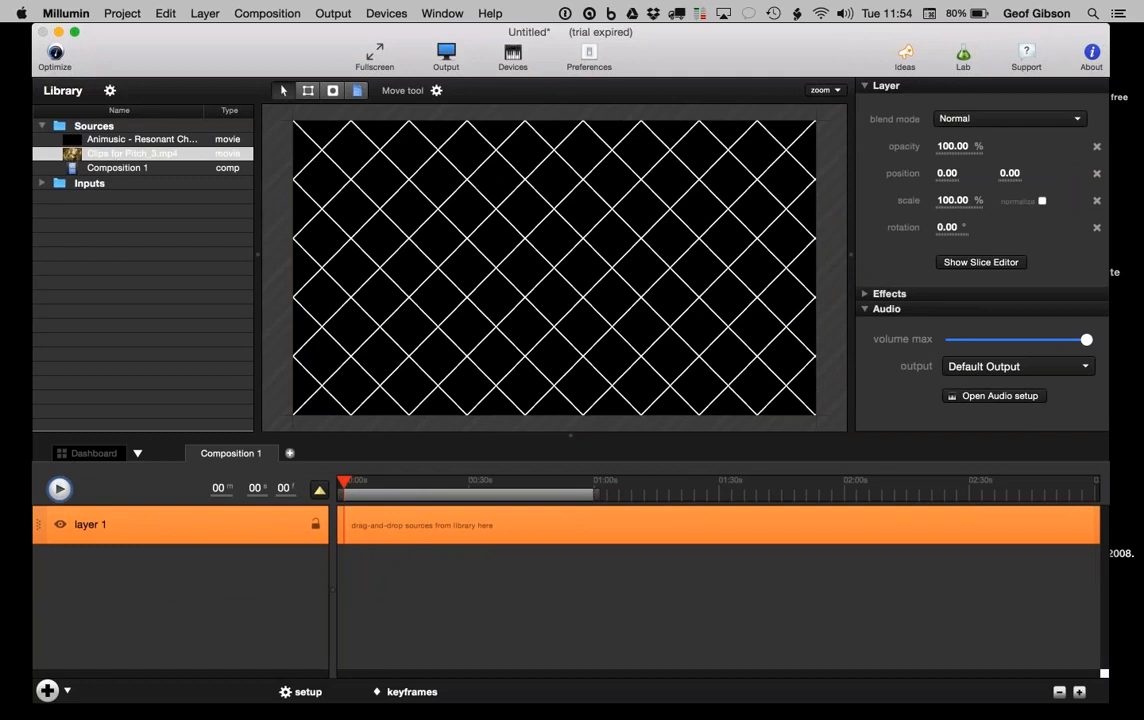
pyautogui.moveTo(330, 557); pyautogui.dragTo(221, 550)
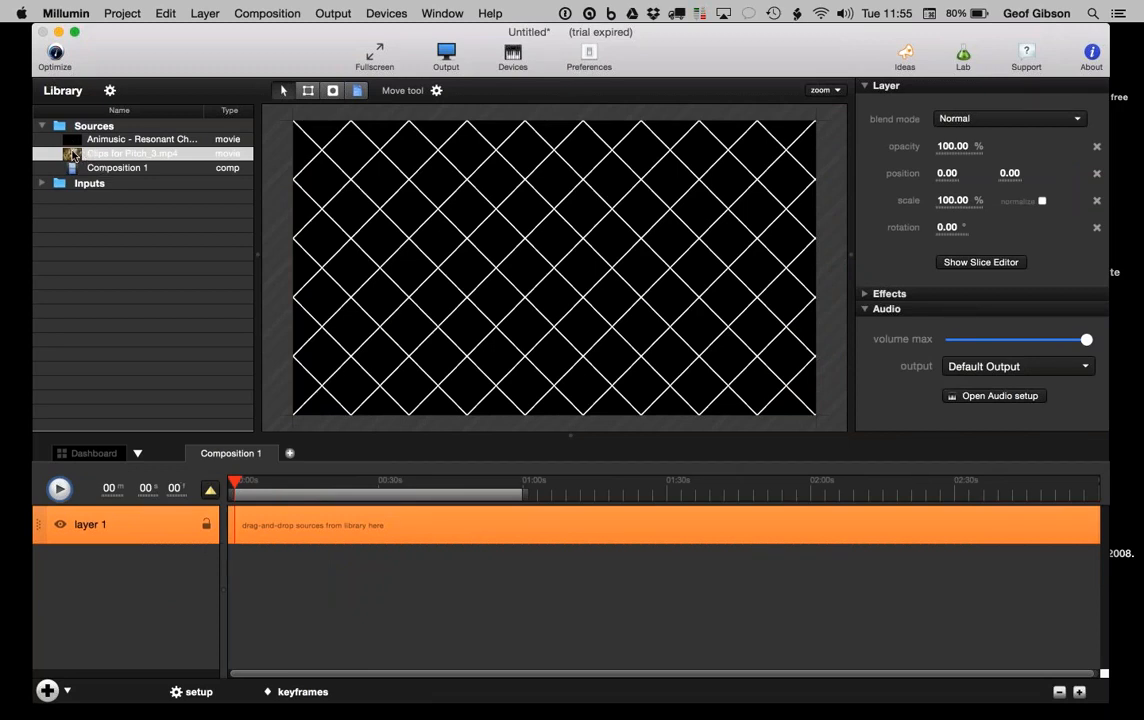
pyautogui.moveTo(72, 147); pyautogui.dragTo(249, 526)
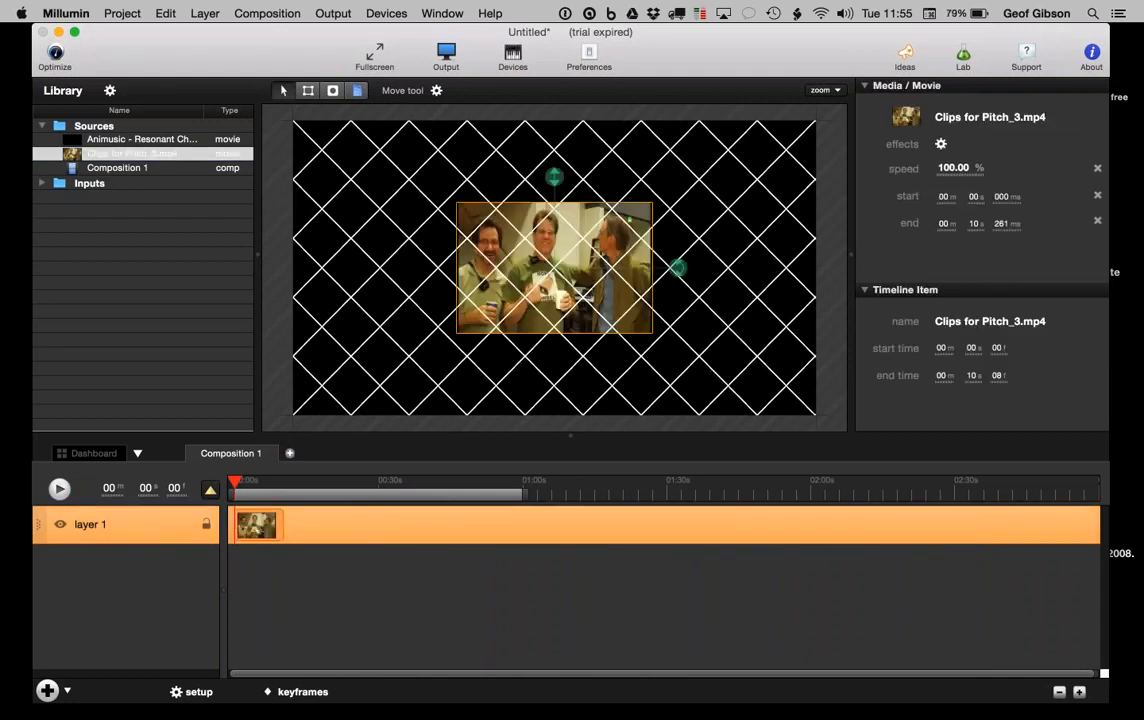
# Step: Scrub the composition's clip to about the 5-second mark, then return to the Dashboard
pyautogui.click(243, 485)
pyautogui.moveTo(243, 485); pyautogui.dragTo(268, 416)
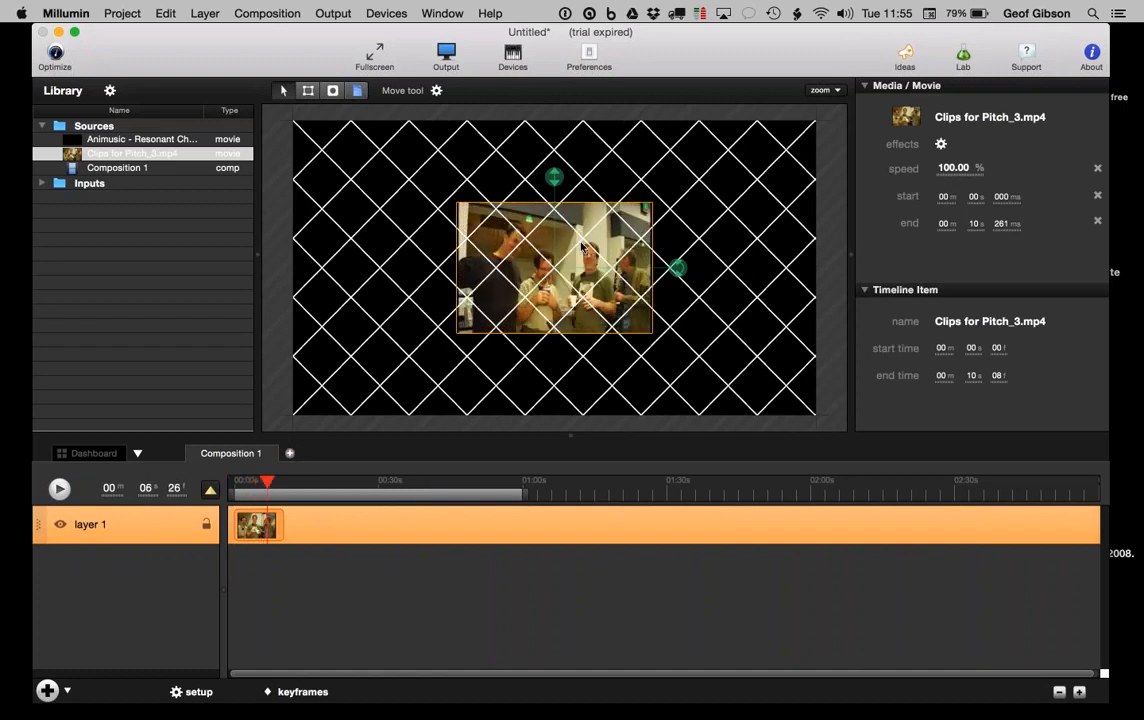
pyautogui.click(249, 485)
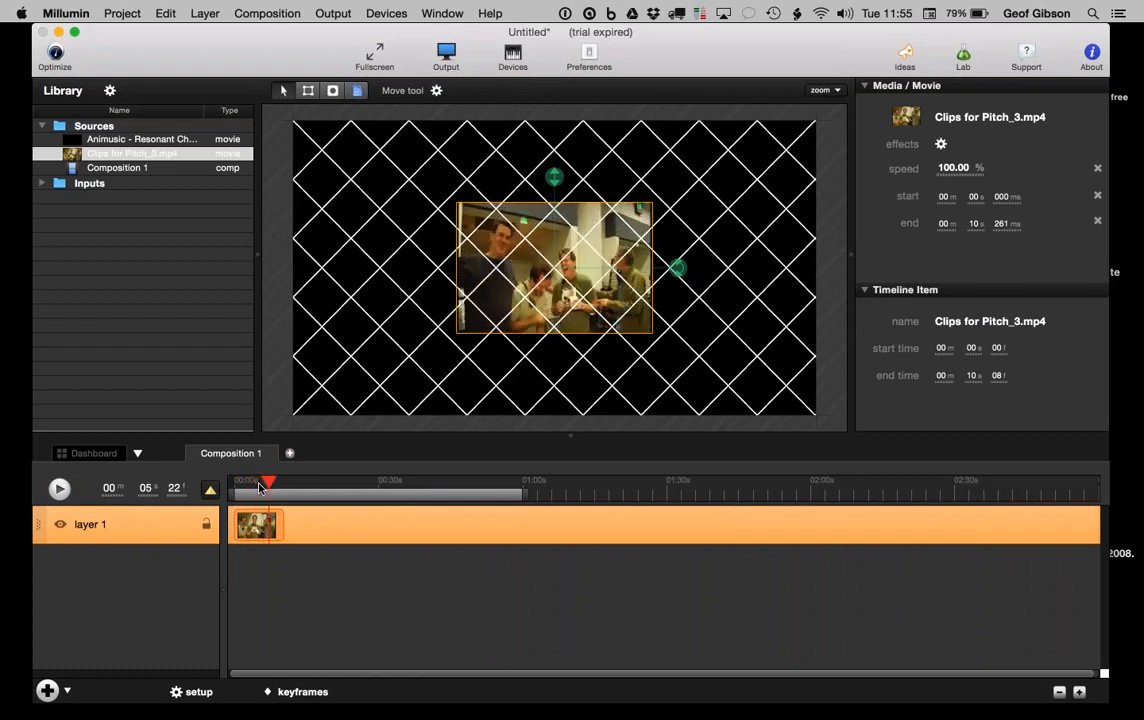
pyautogui.moveTo(249, 485); pyautogui.dragTo(259, 485)
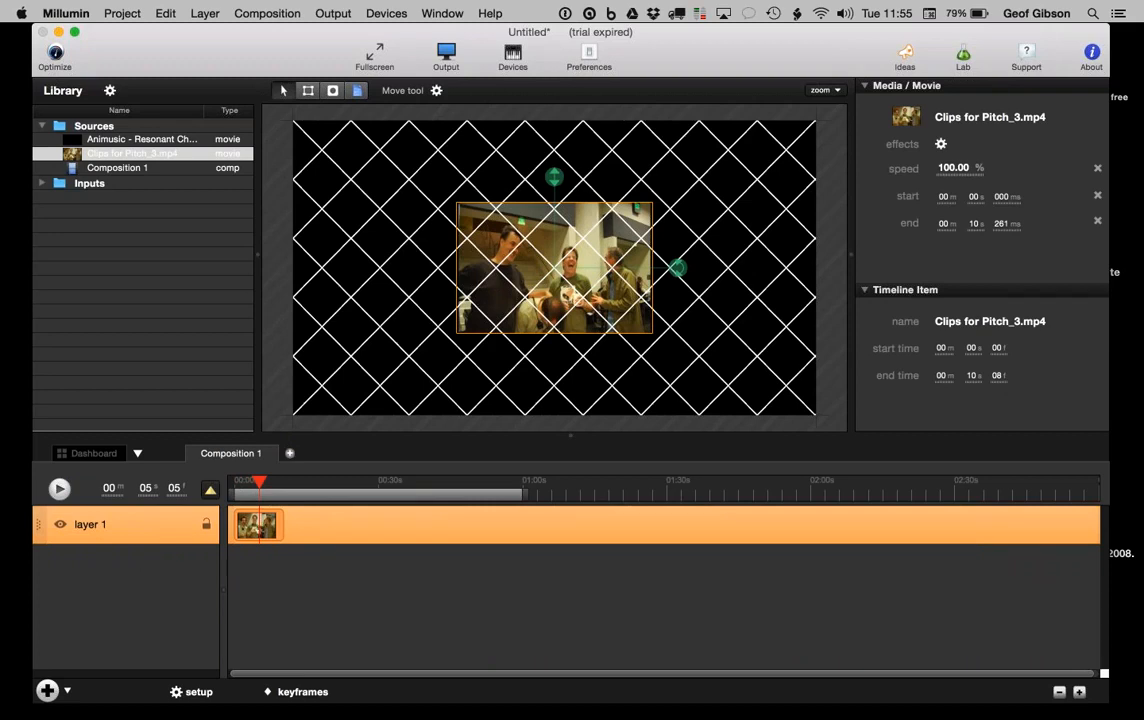
pyautogui.click(85, 453)
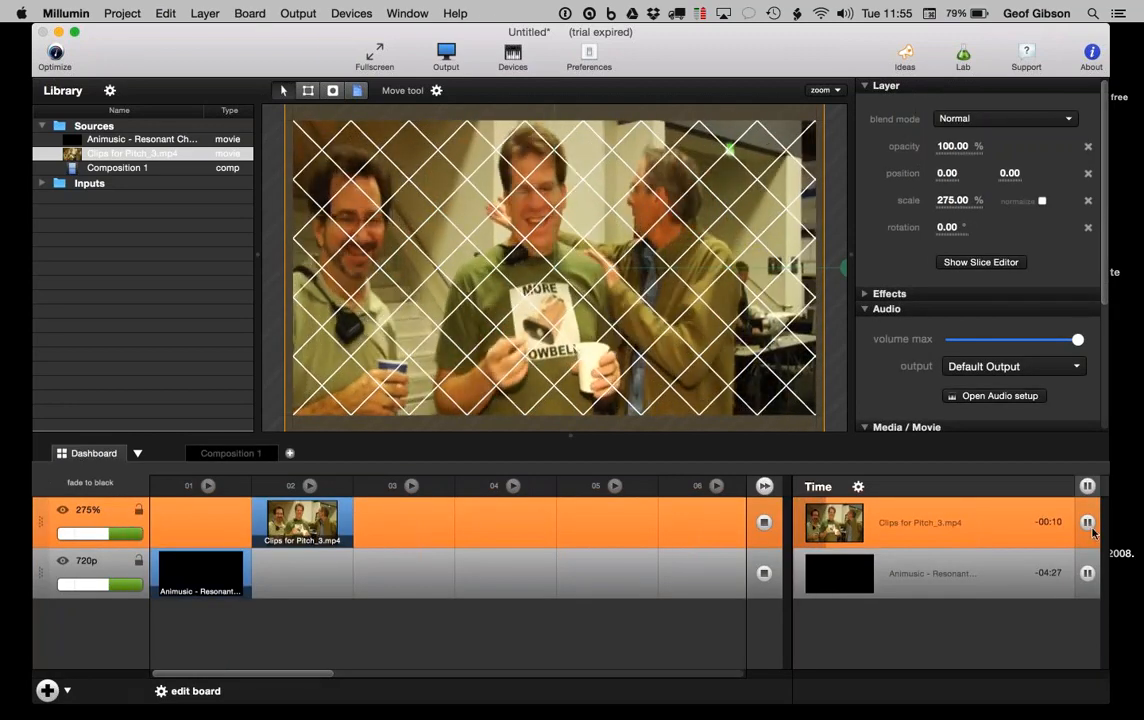
pyautogui.scroll(-5, 920, 302)
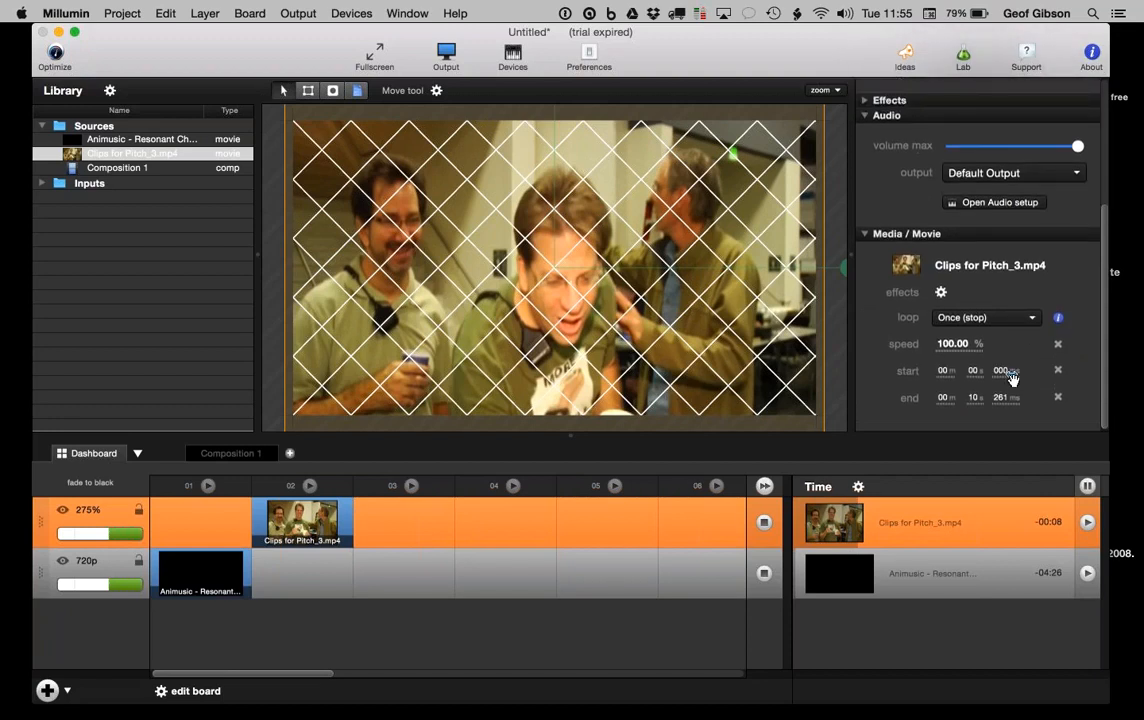
# Step: Preview Composition 1, then stop all layers on the Dashboard and place Composition 1 in column 03
pyautogui.click(226, 455)
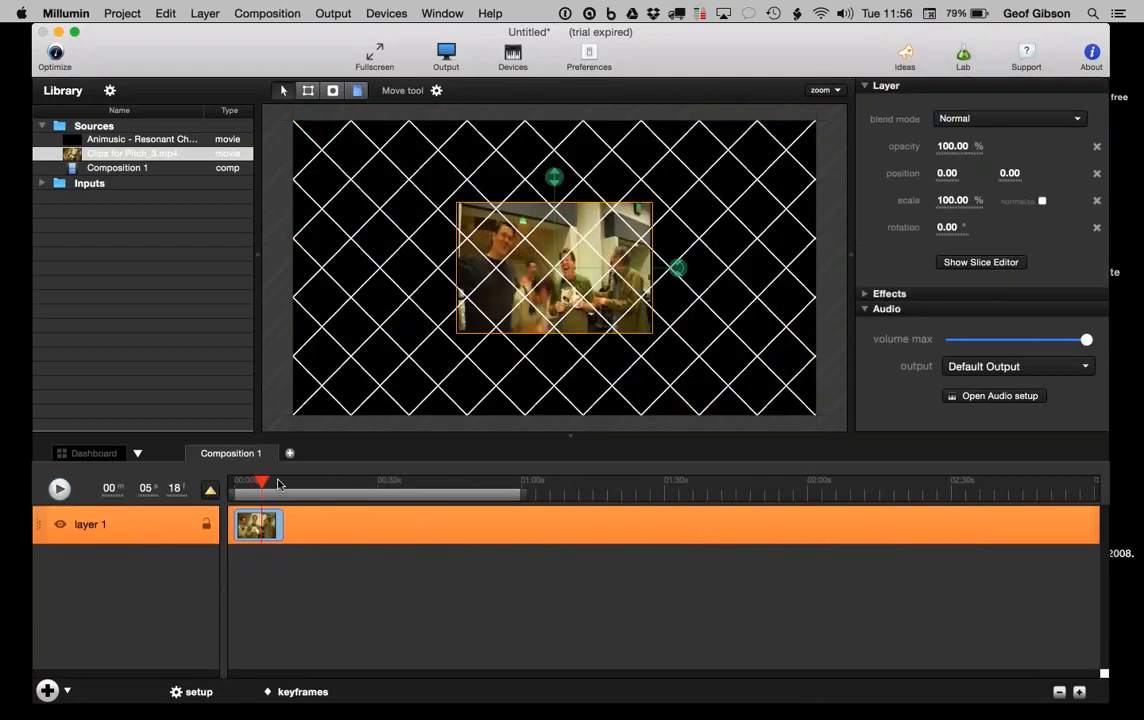
pyautogui.moveTo(278, 485); pyautogui.dragTo(258, 485)
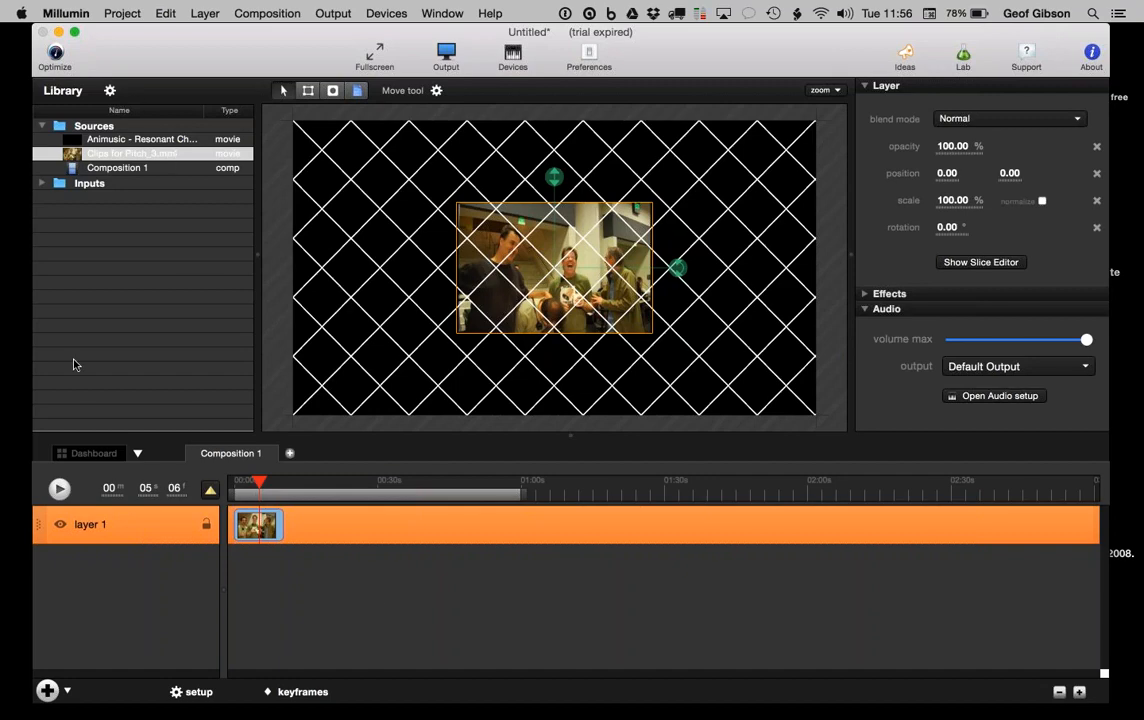
pyautogui.click(86, 454)
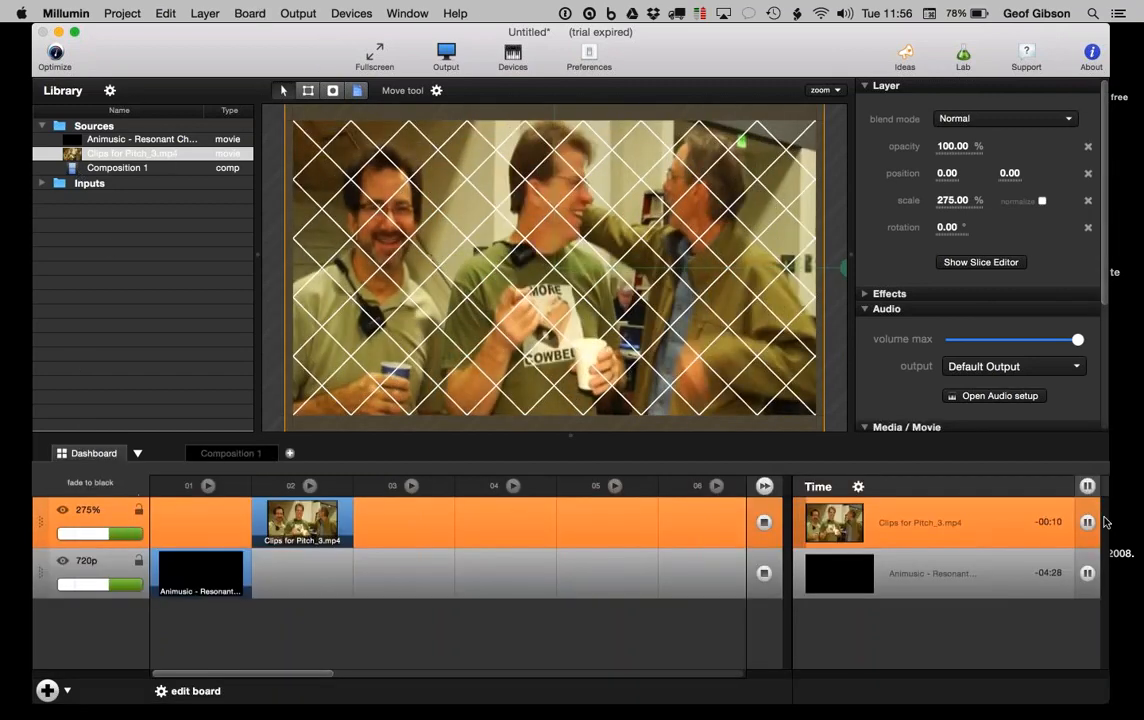
pyautogui.click(1088, 486)
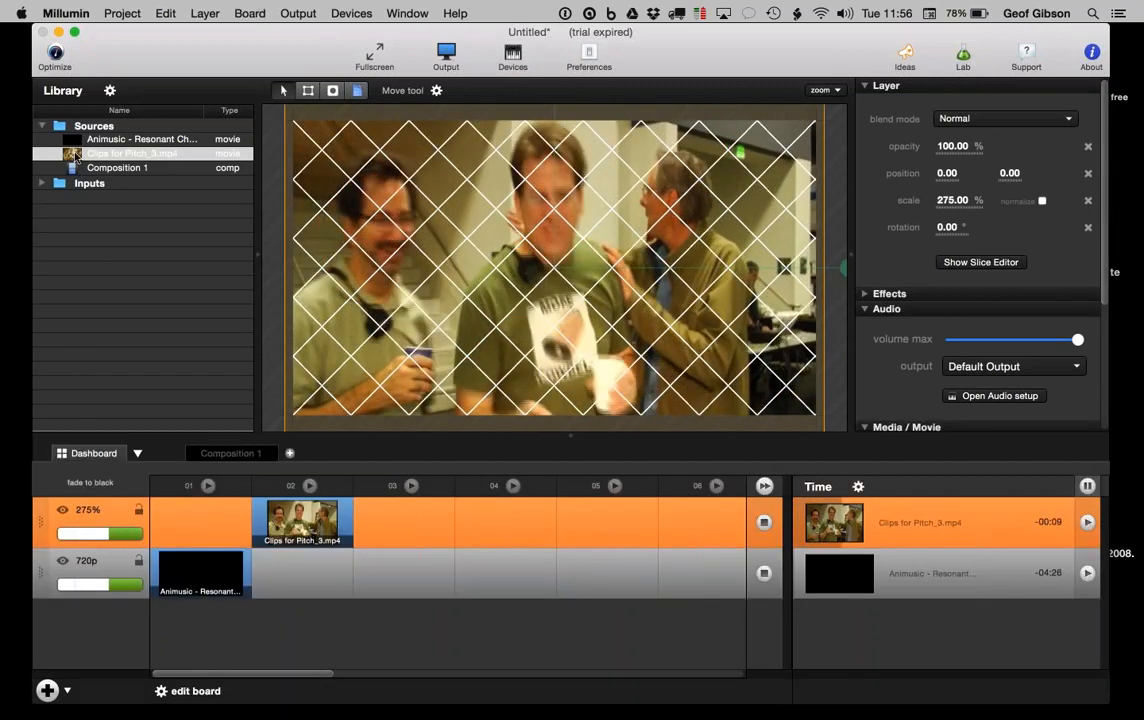
pyautogui.moveTo(68, 167); pyautogui.dragTo(403, 572)
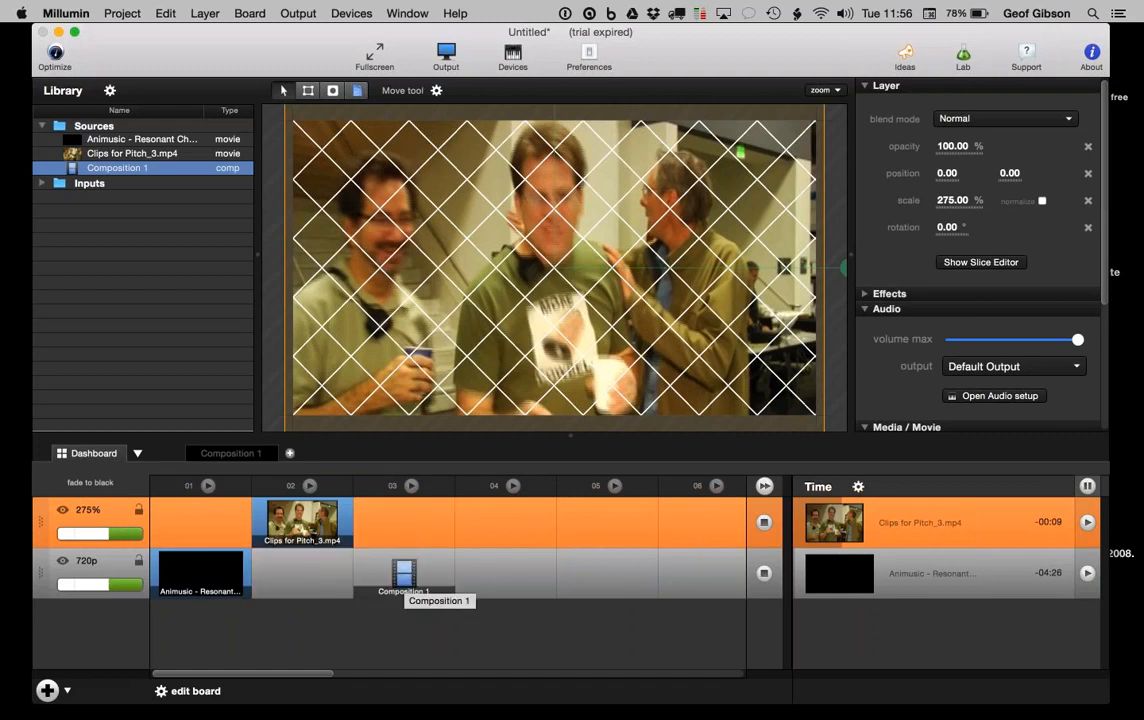
# Step: Launch and stop Composition 1 from column 03, delete it from the board, and reopen its timeline
pyautogui.click(403, 572)
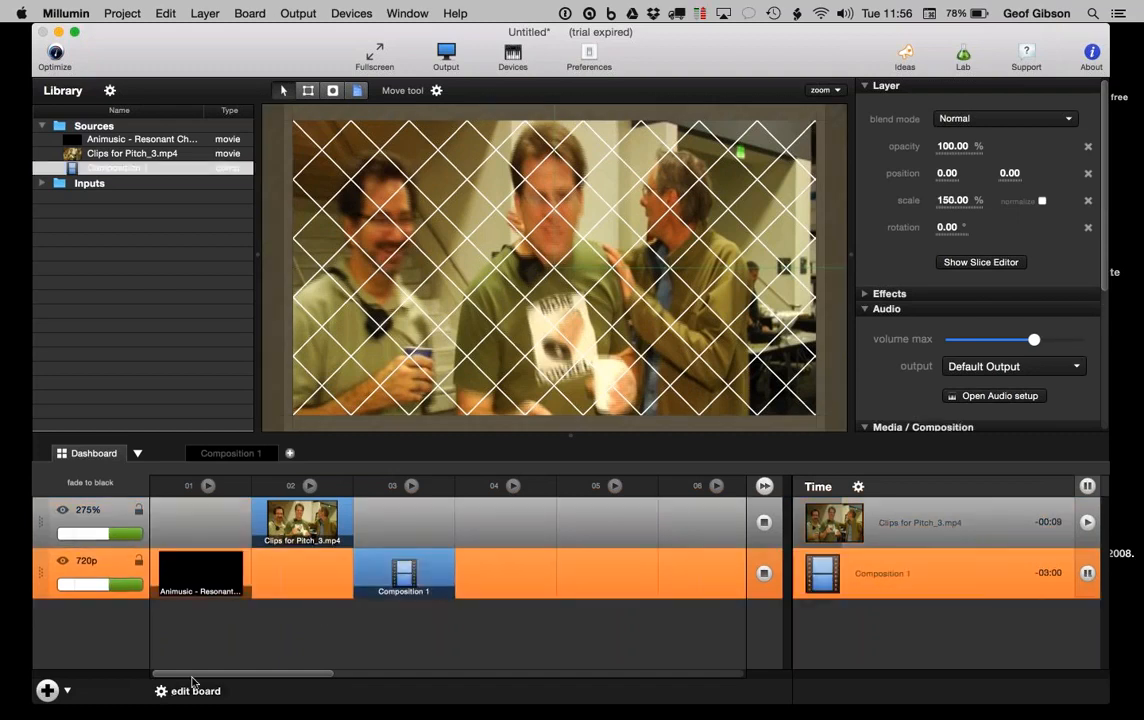
pyautogui.click(1088, 487)
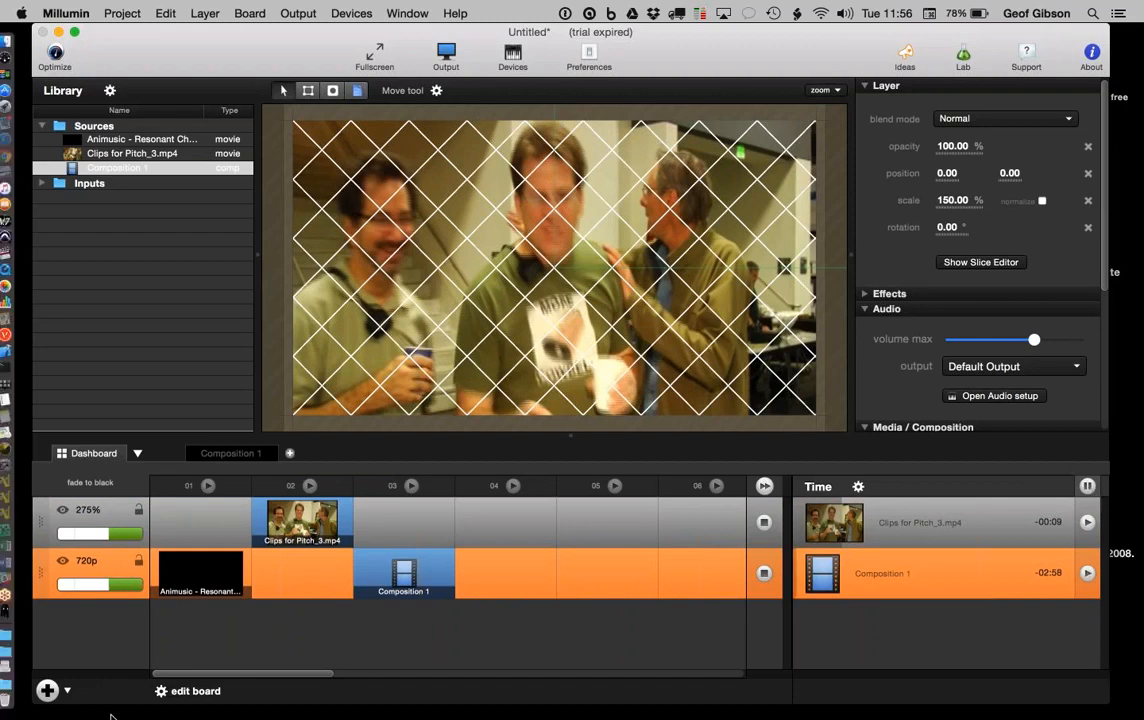
pyautogui.click(195, 690)
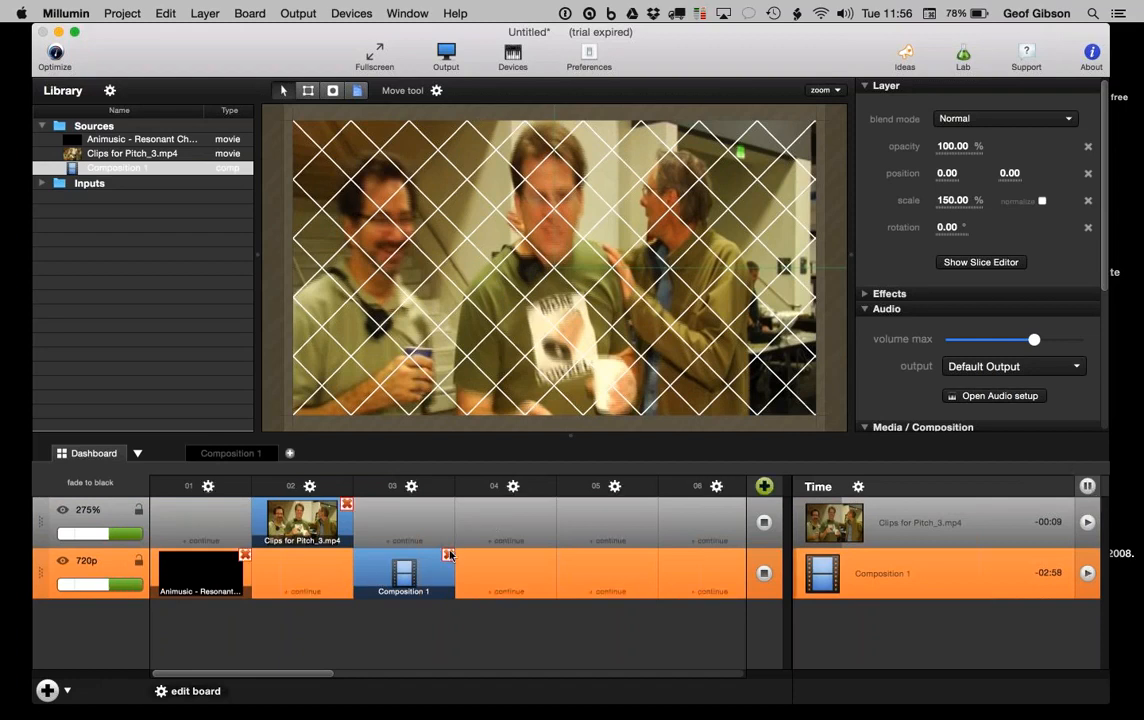
pyautogui.click(447, 554)
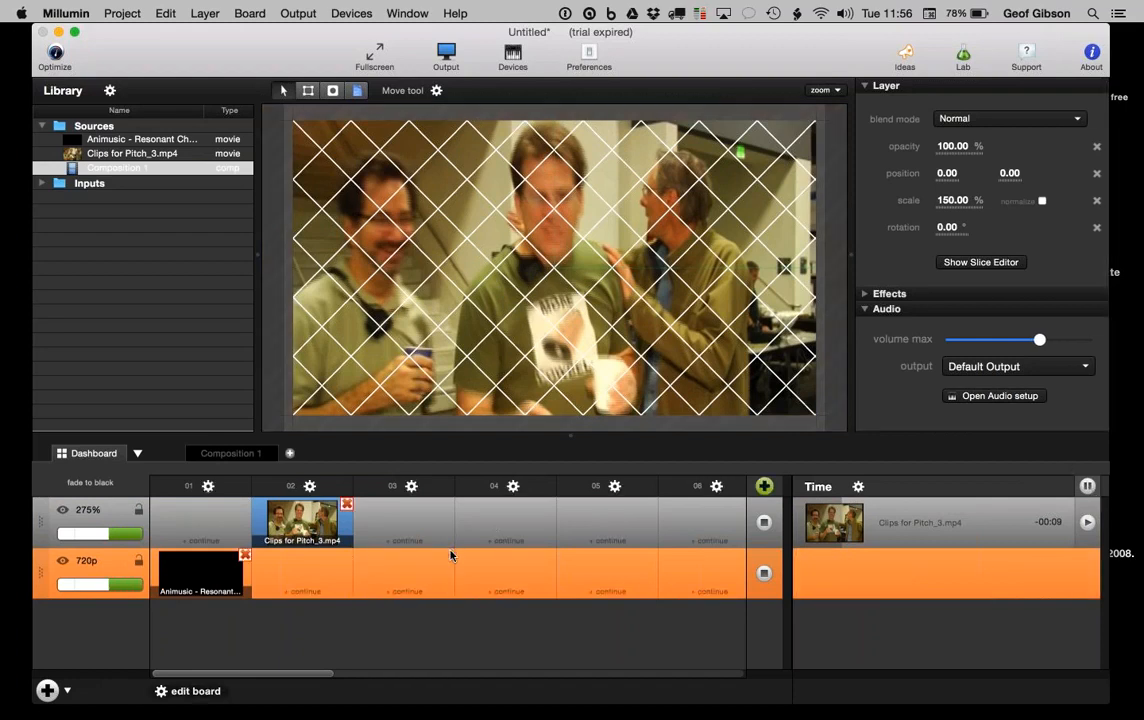
pyautogui.click(195, 690)
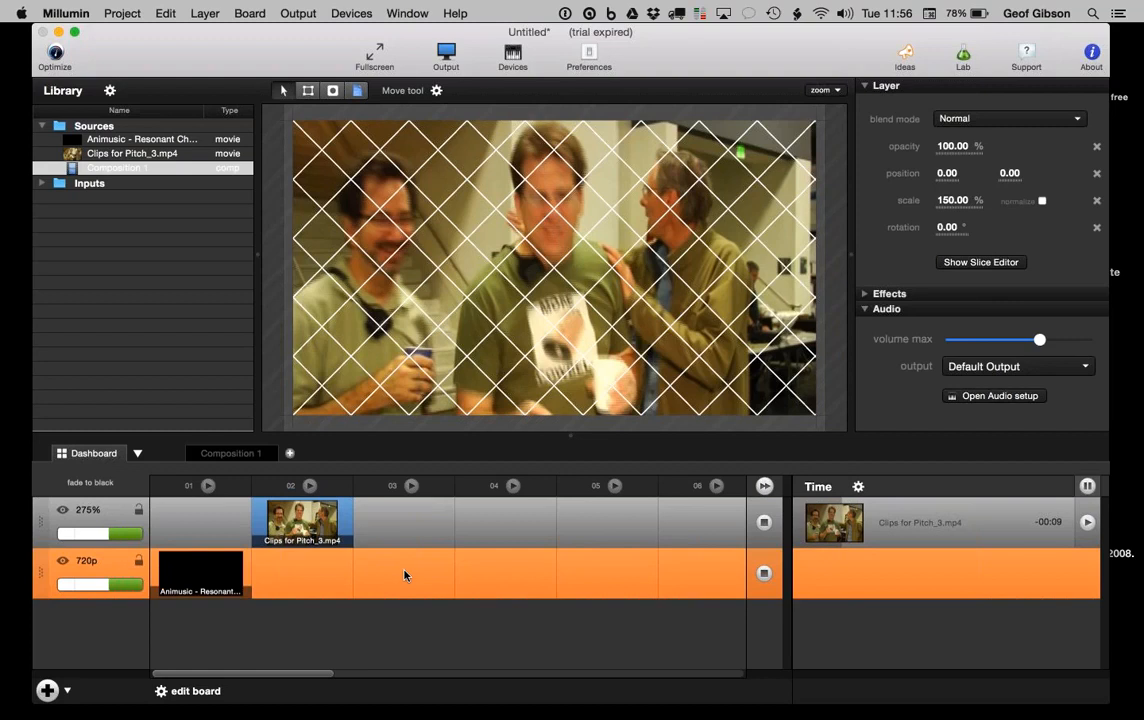
pyautogui.click(228, 455)
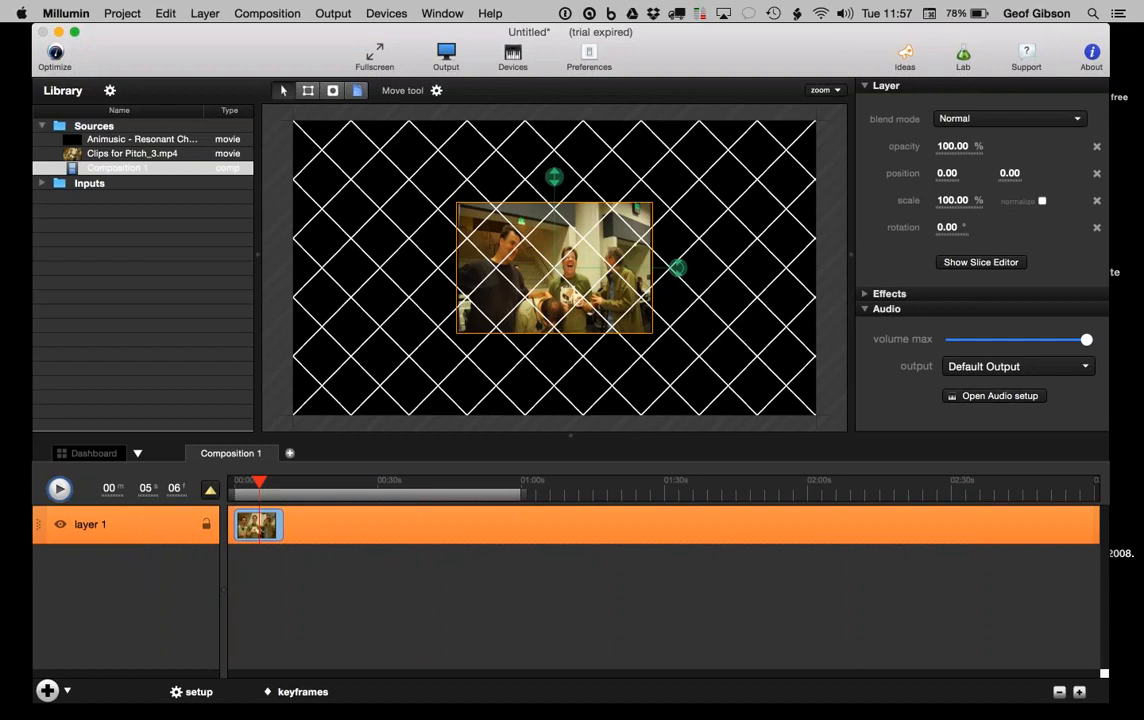
# Step: Add Animusic - Resonant Chamber.mov to layer 1 and extend the composition duration to 7 minutes
pyautogui.moveTo(140, 139); pyautogui.dragTo(290, 508)
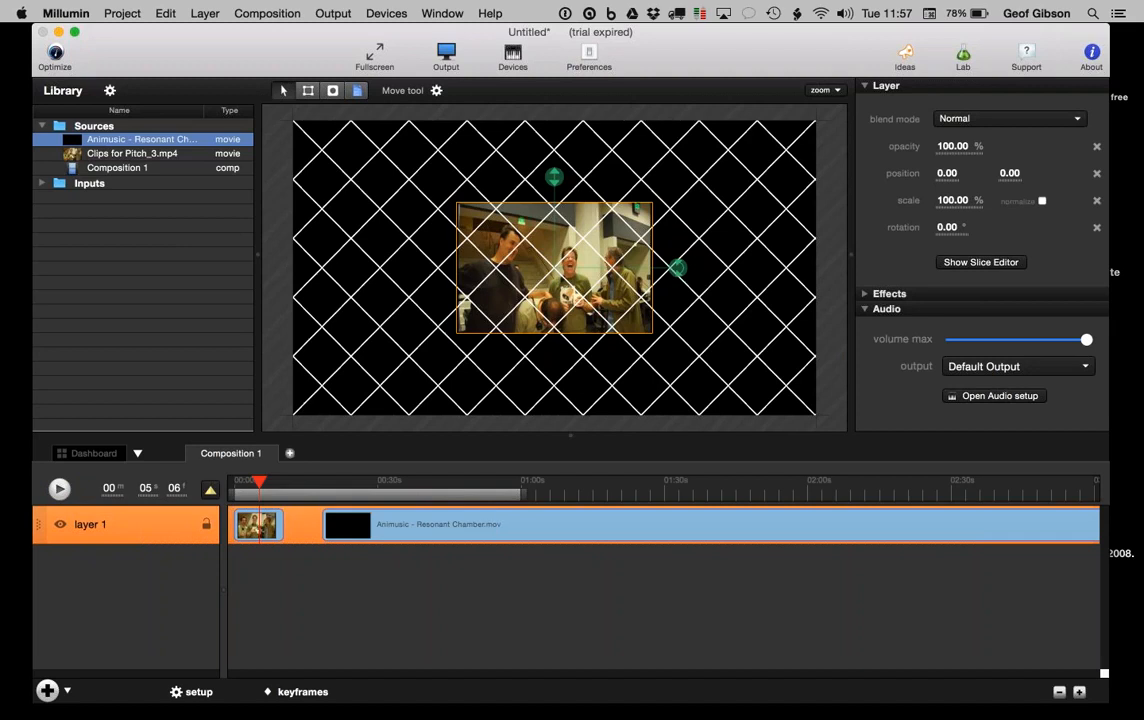
pyautogui.moveTo(497, 498); pyautogui.dragTo(218, 482)
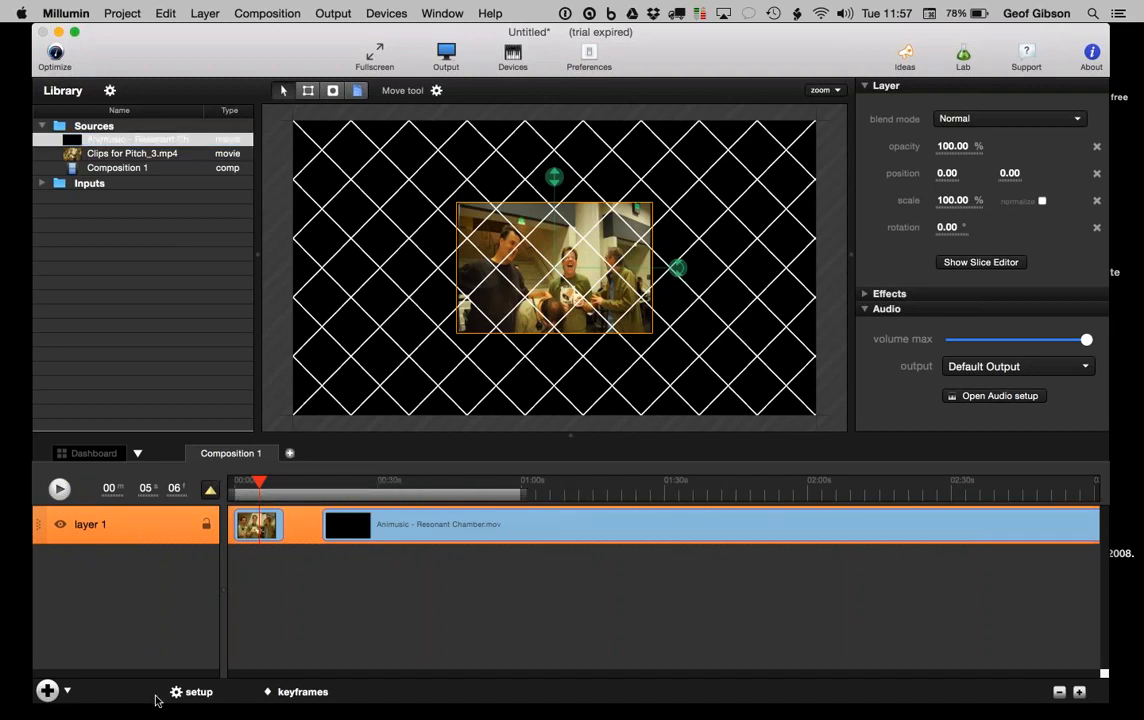
pyautogui.click(190, 691)
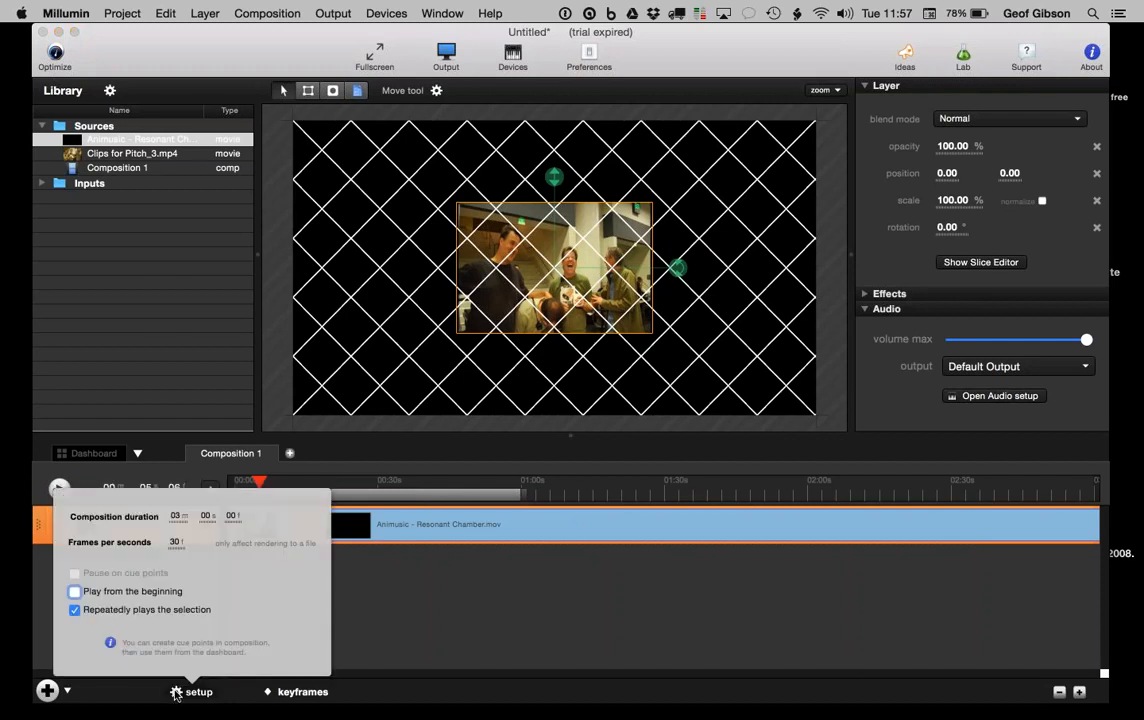
pyautogui.moveTo(175, 517); pyautogui.dragTo(178, 519)
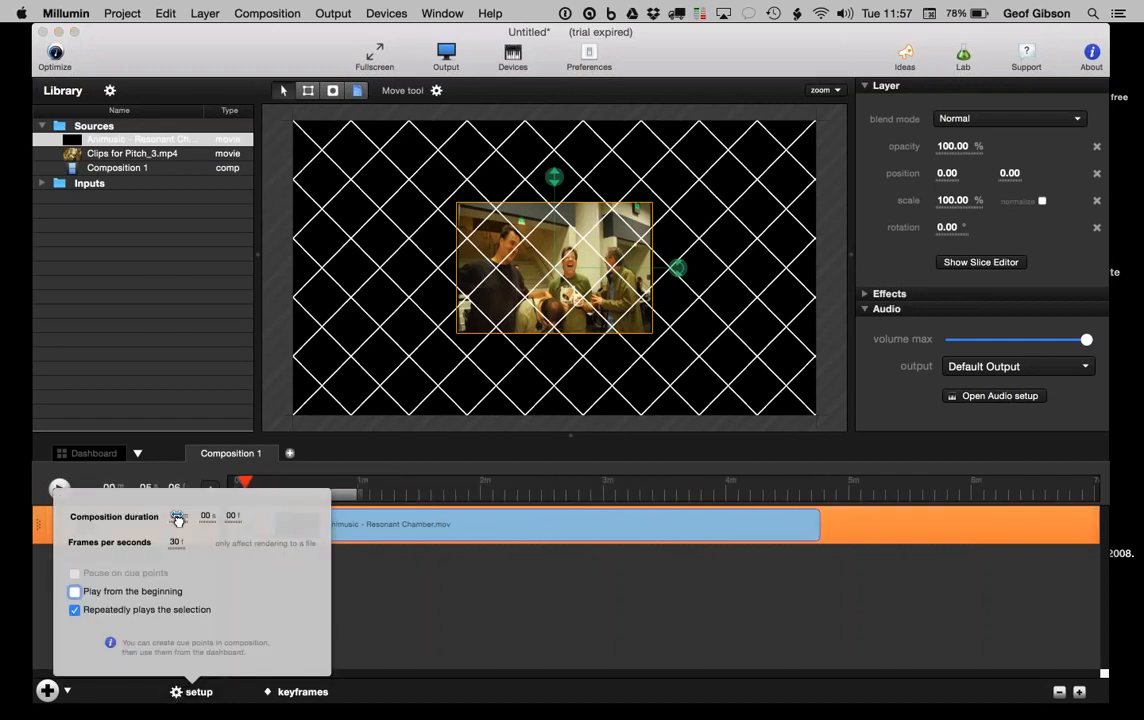
pyautogui.click(189, 692)
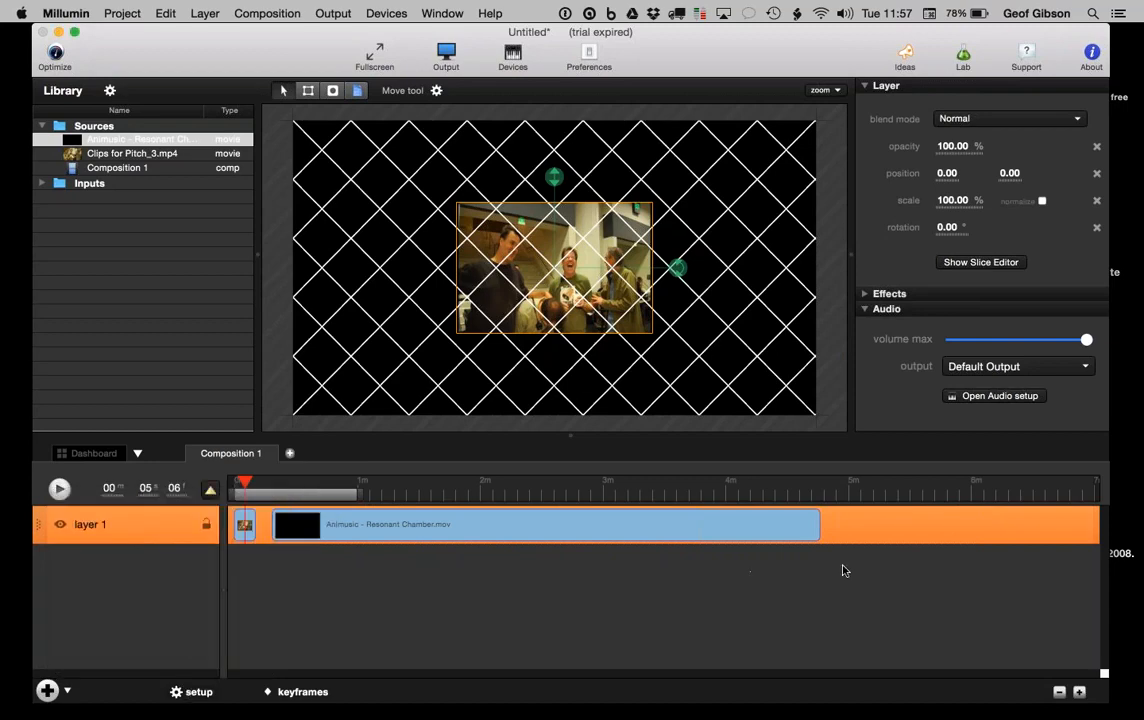
# Step: Scrub to about 4:40, select layer 1's opacity keyframe track, then return to the Dashboard
pyautogui.click(798, 499)
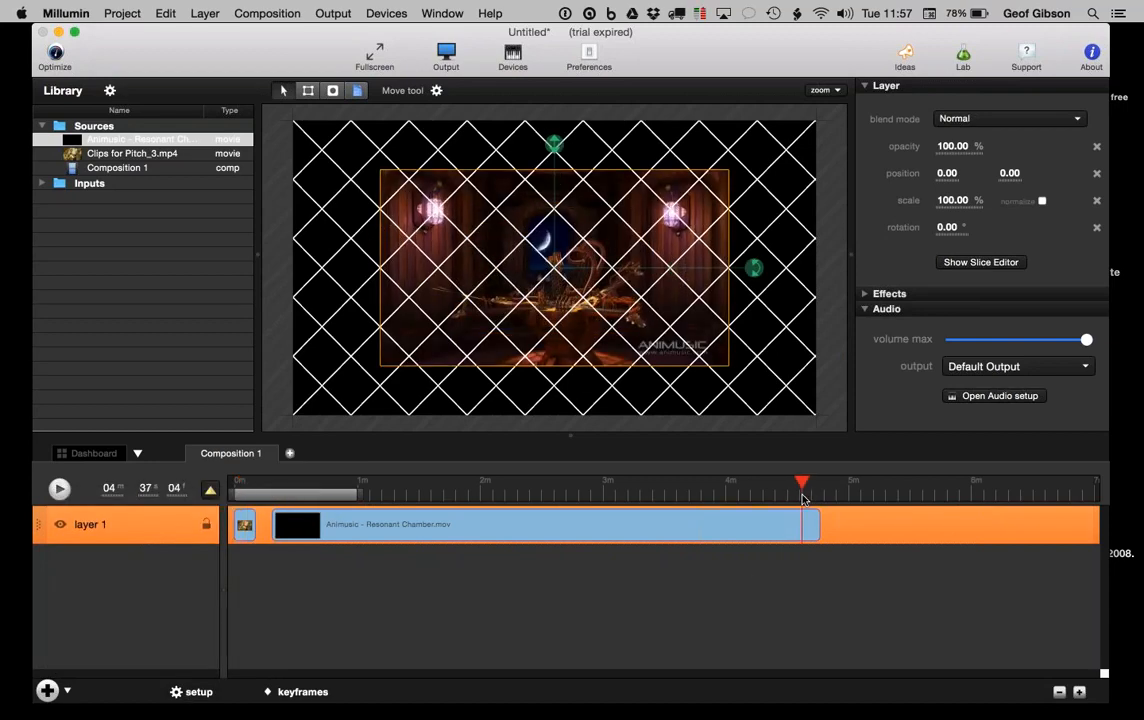
pyautogui.moveTo(799, 499); pyautogui.dragTo(811, 499)
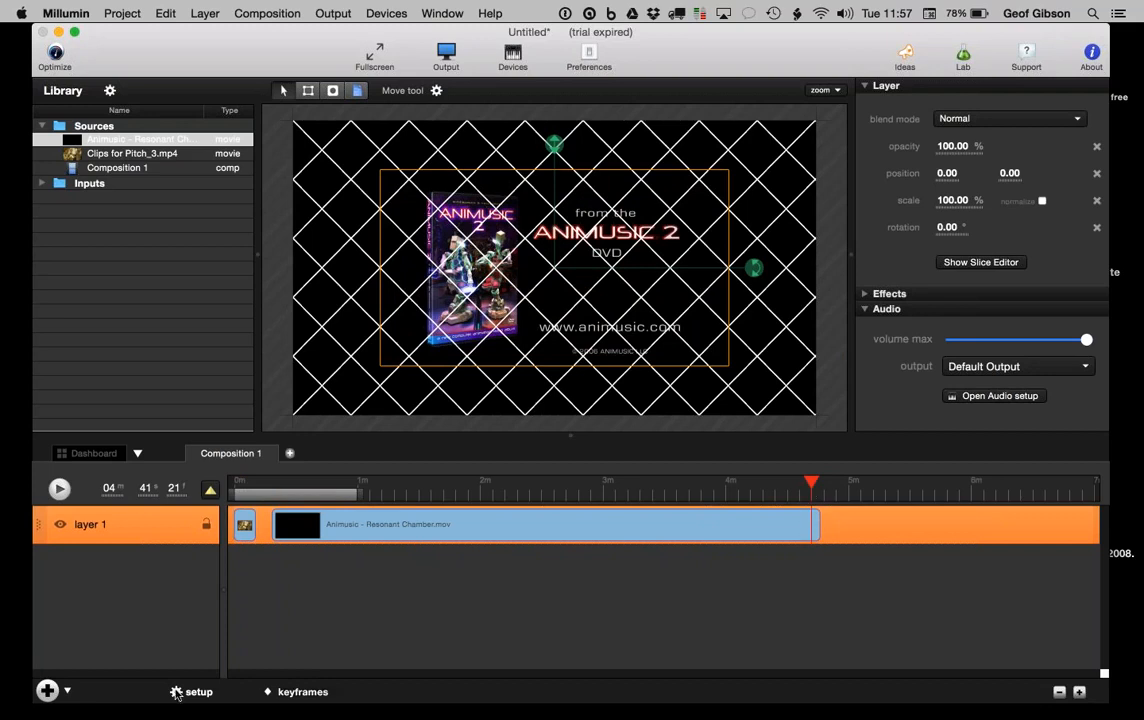
pyautogui.click(310, 692)
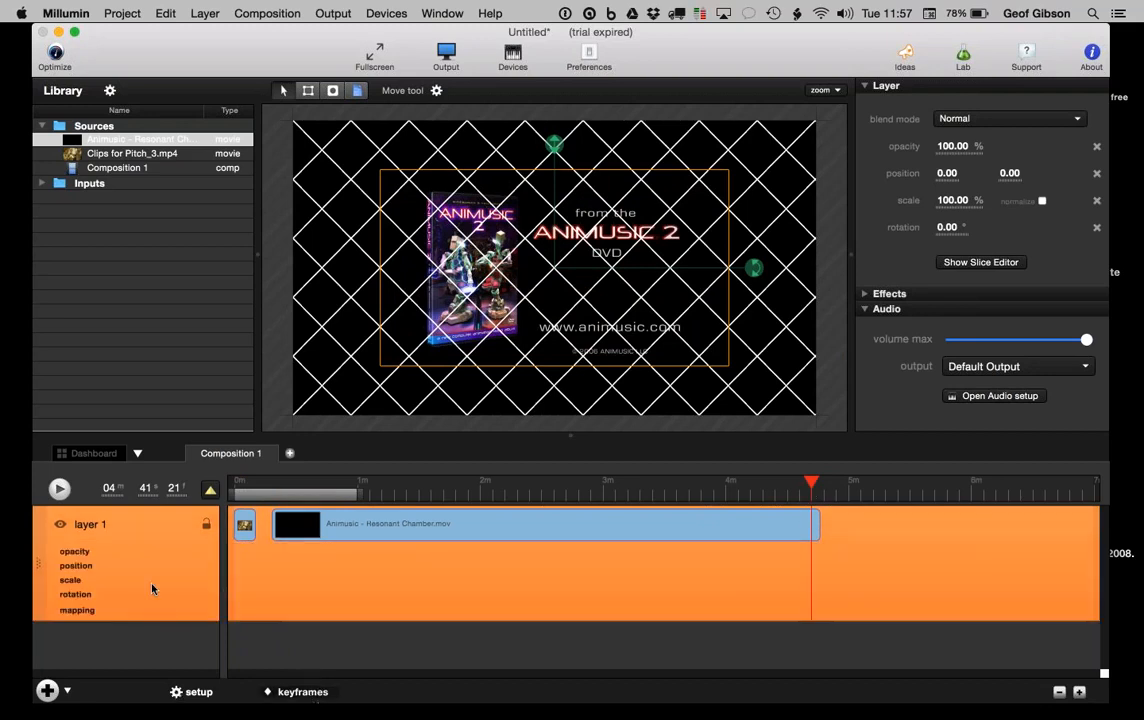
pyautogui.click(74, 551)
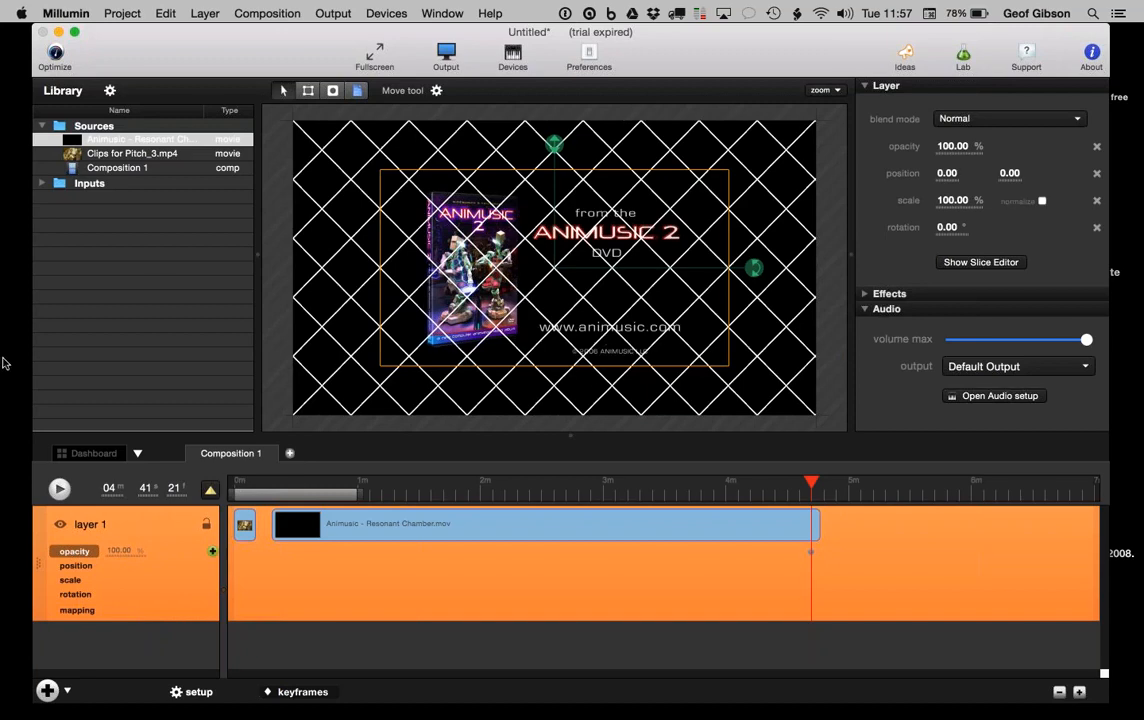
pyautogui.click(86, 454)
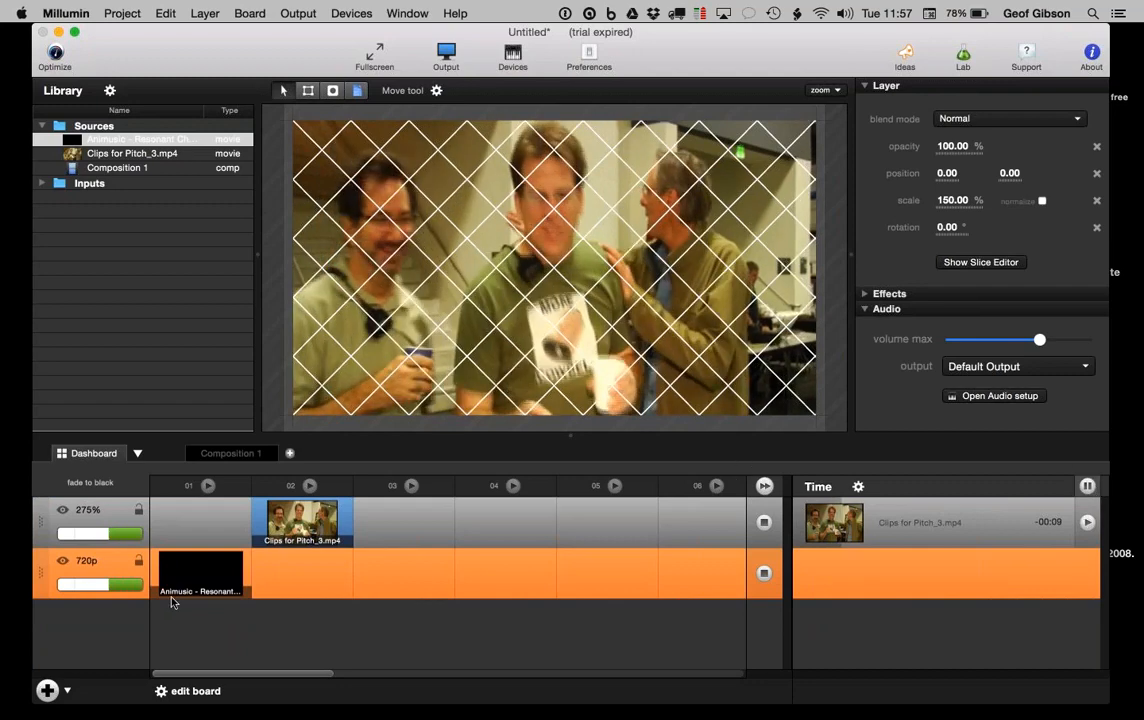
# Step: Skip the Animusic clip near its end, stop the 275% layer, and open the Optimize suggestions
pyautogui.click(199, 559)
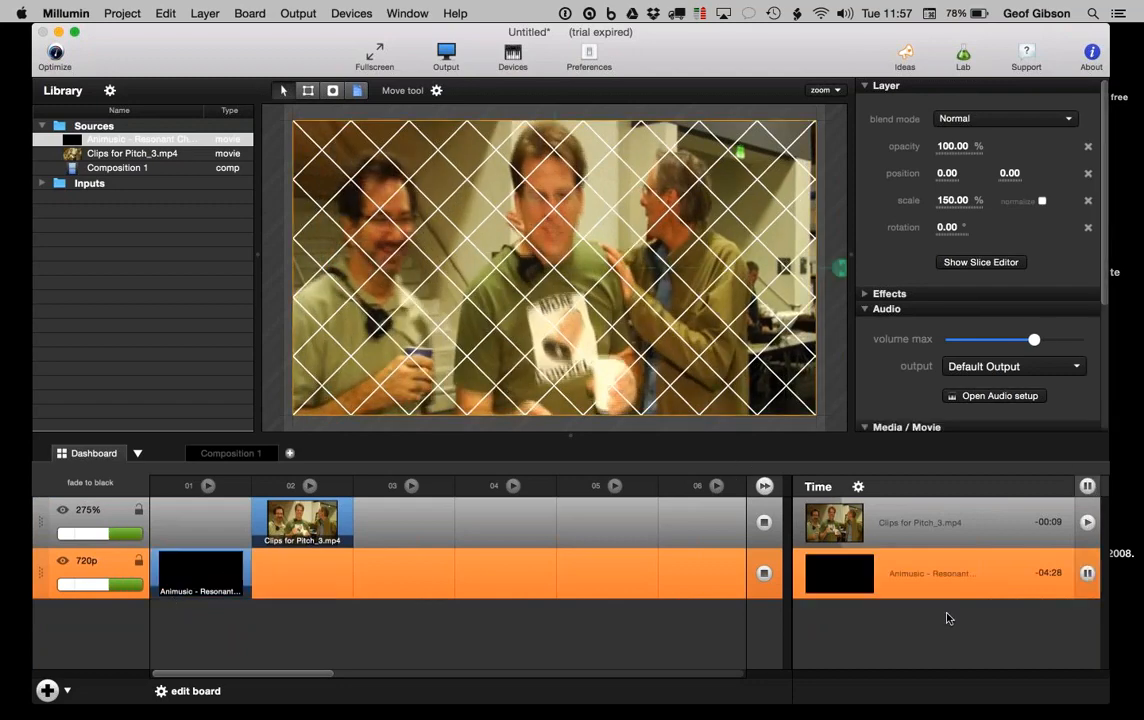
pyautogui.click(1087, 573)
pyautogui.click(1035, 573)
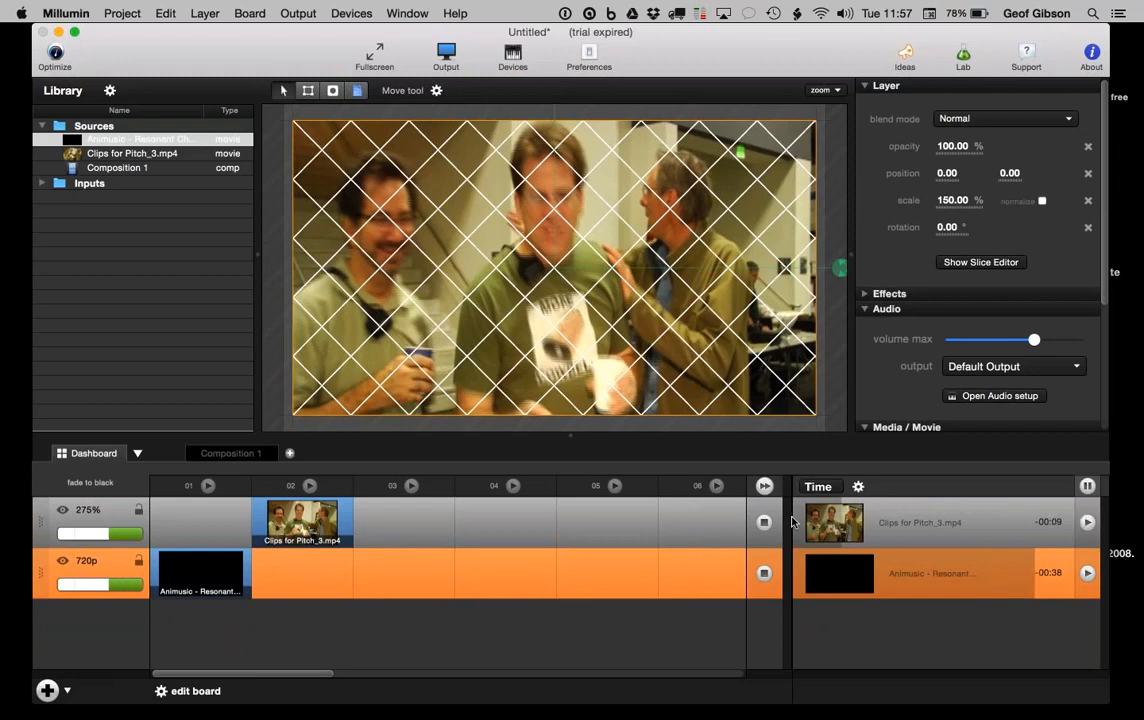
pyautogui.click(760, 524)
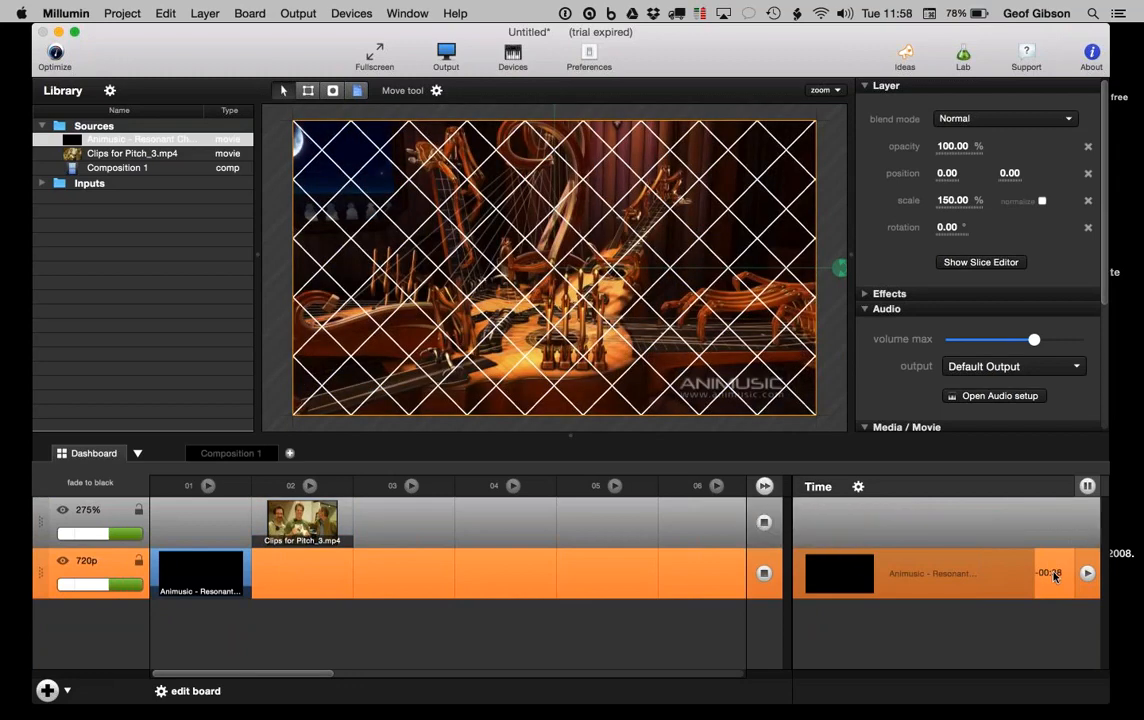
pyautogui.click(1053, 575)
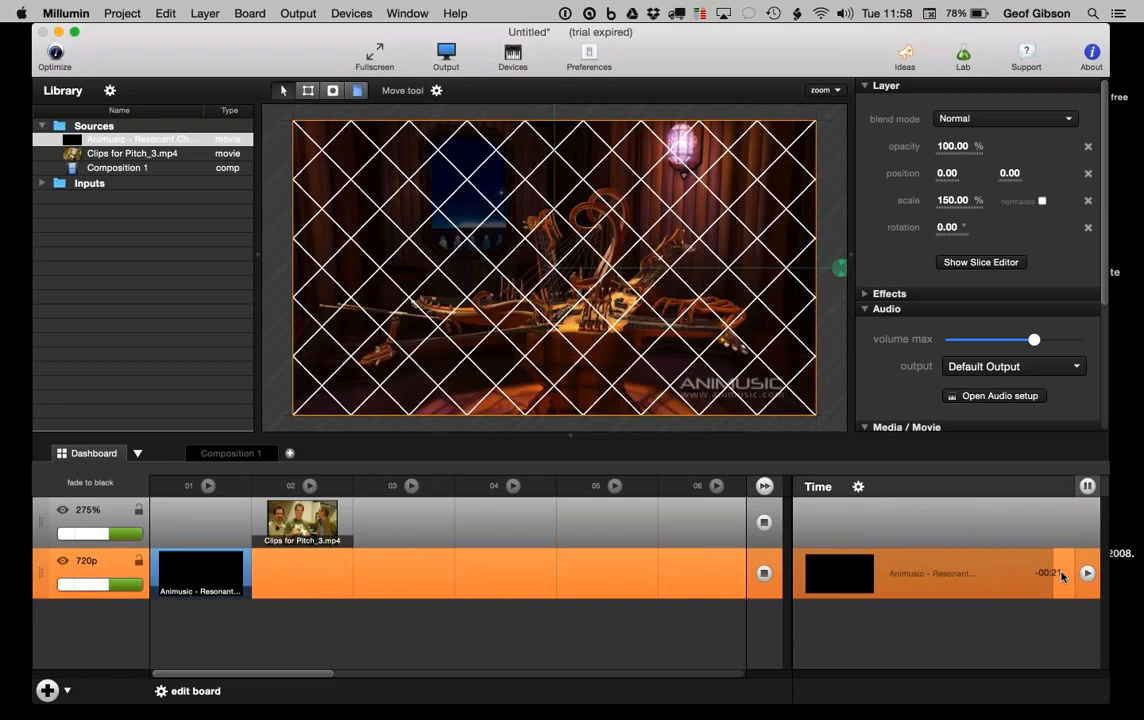
pyautogui.click(1061, 575)
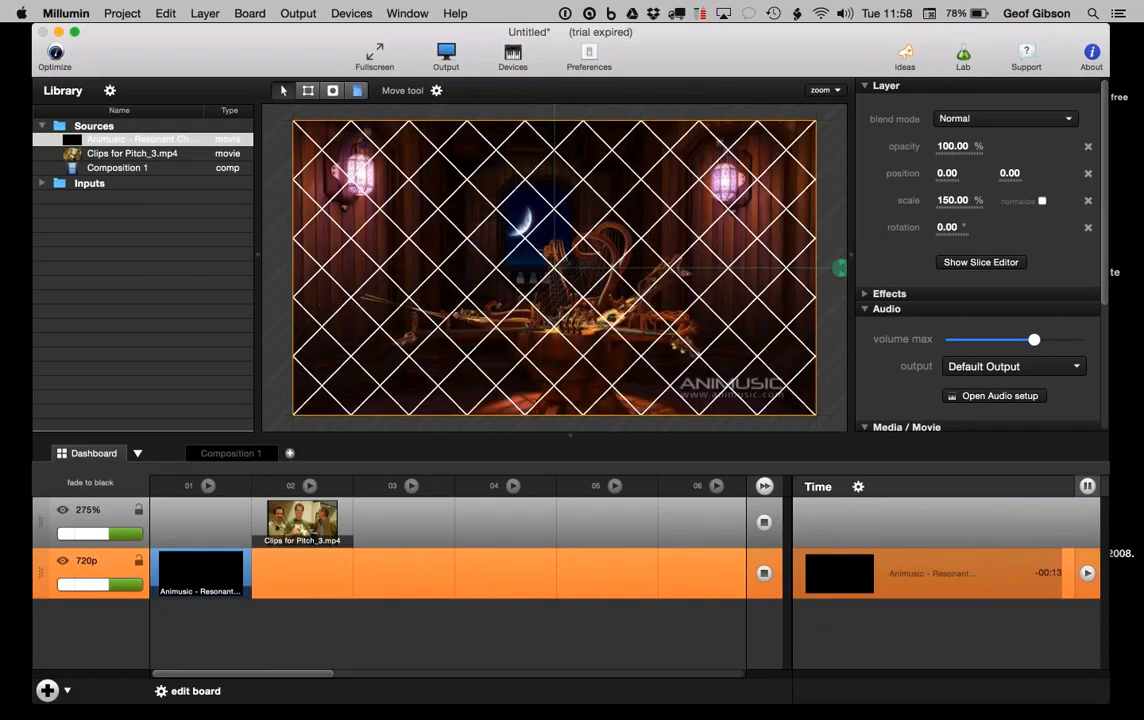
pyautogui.scroll(-5, 1009, 332)
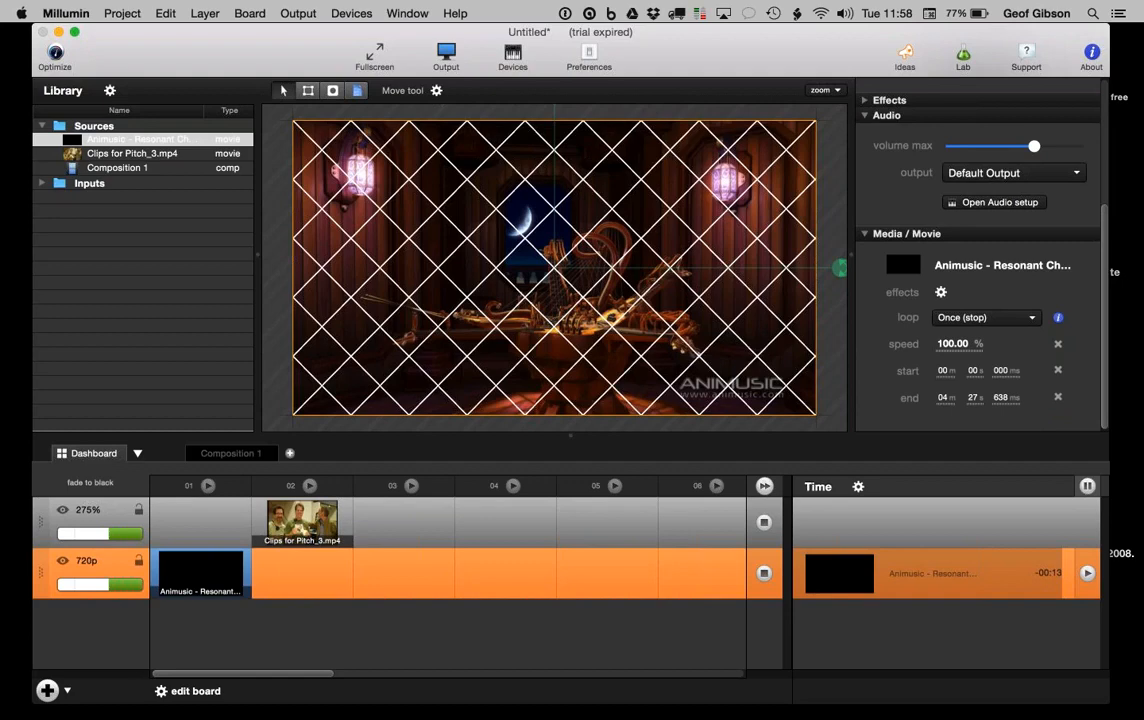
pyautogui.click(57, 56)
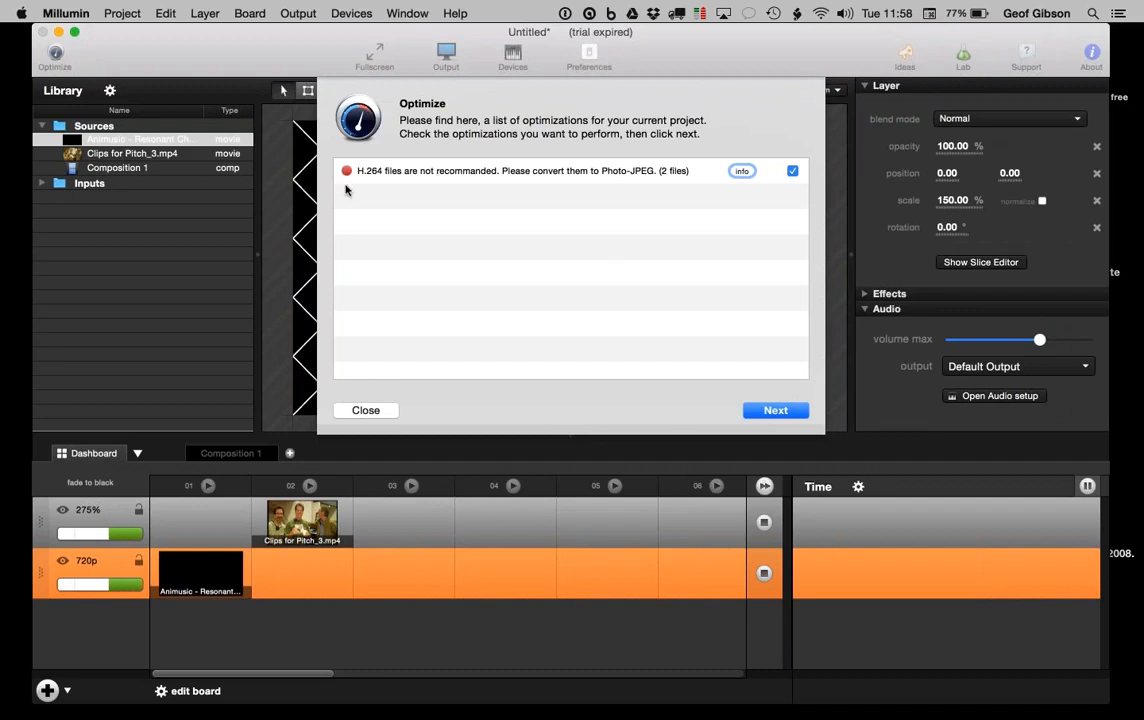
# Step: Dismiss the optimization suggestions and launch the Animusic clip on the 720p layer
pyautogui.click(355, 411)
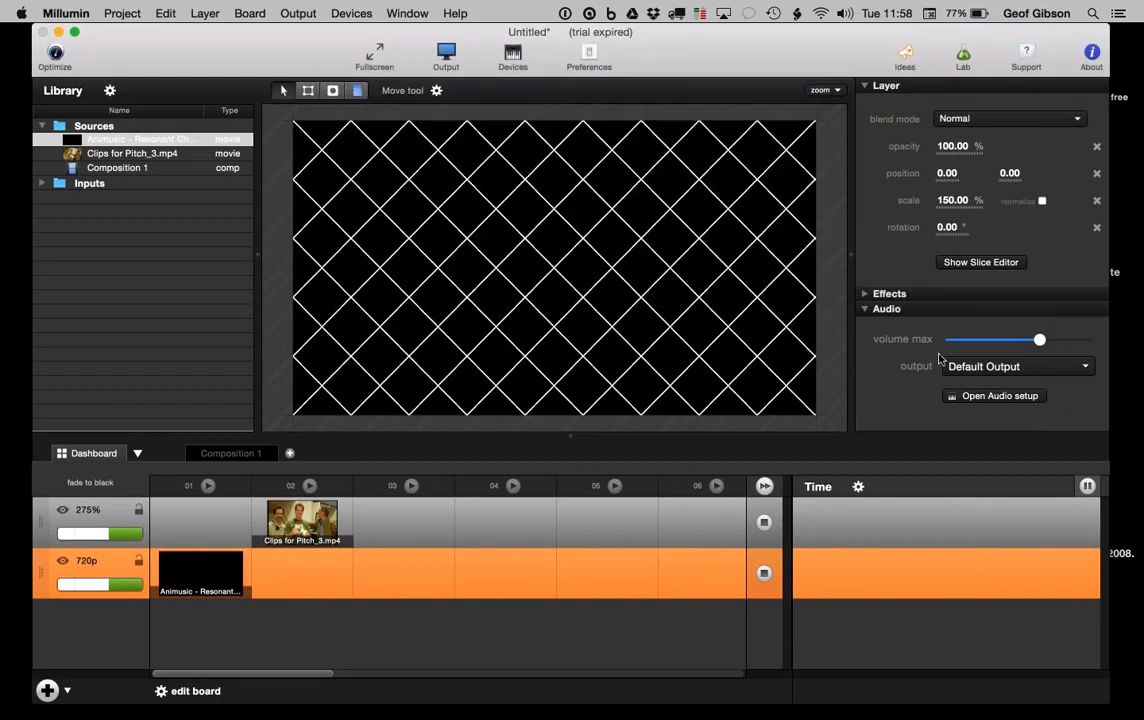
pyautogui.scroll(-1, 938, 355)
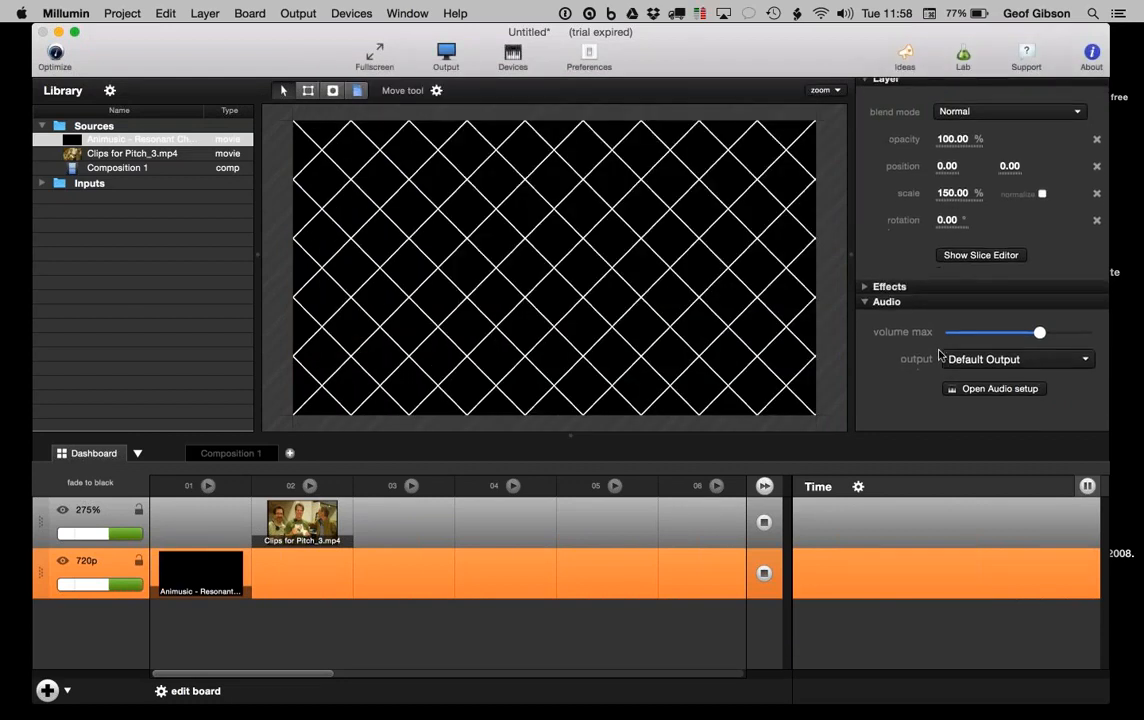
pyautogui.click(200, 570)
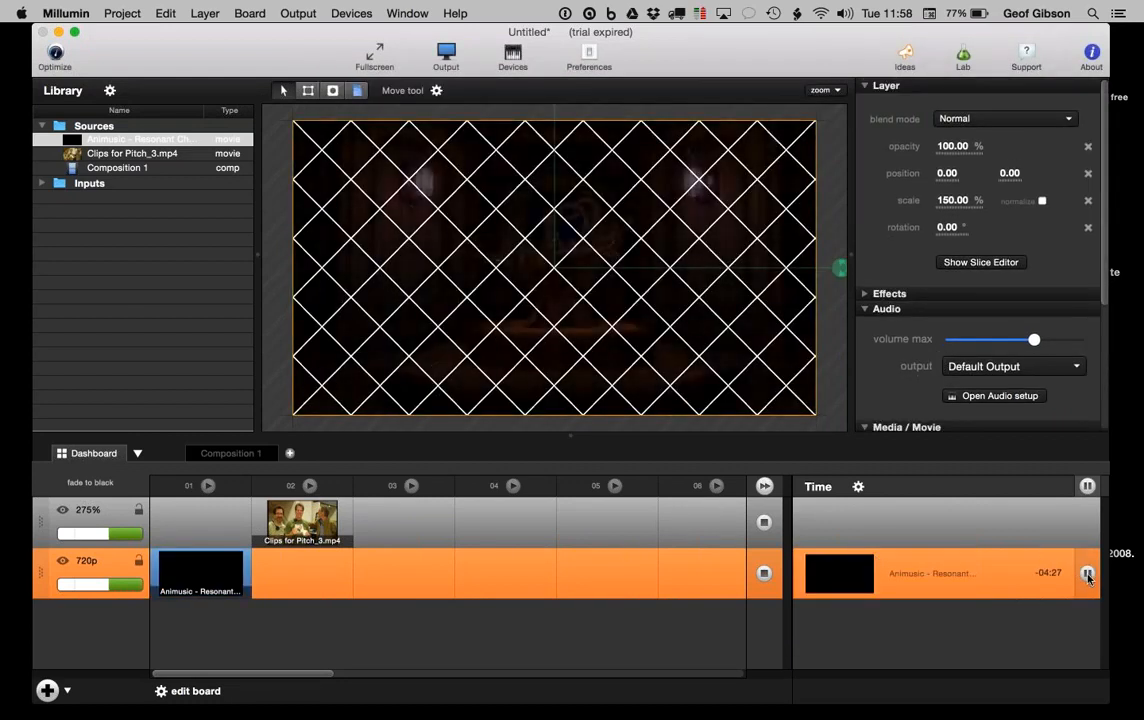
# Step: Set the Animusic movie start to 10 seconds and recheck the optimization suggestions
pyautogui.scroll(-5, 937, 427)
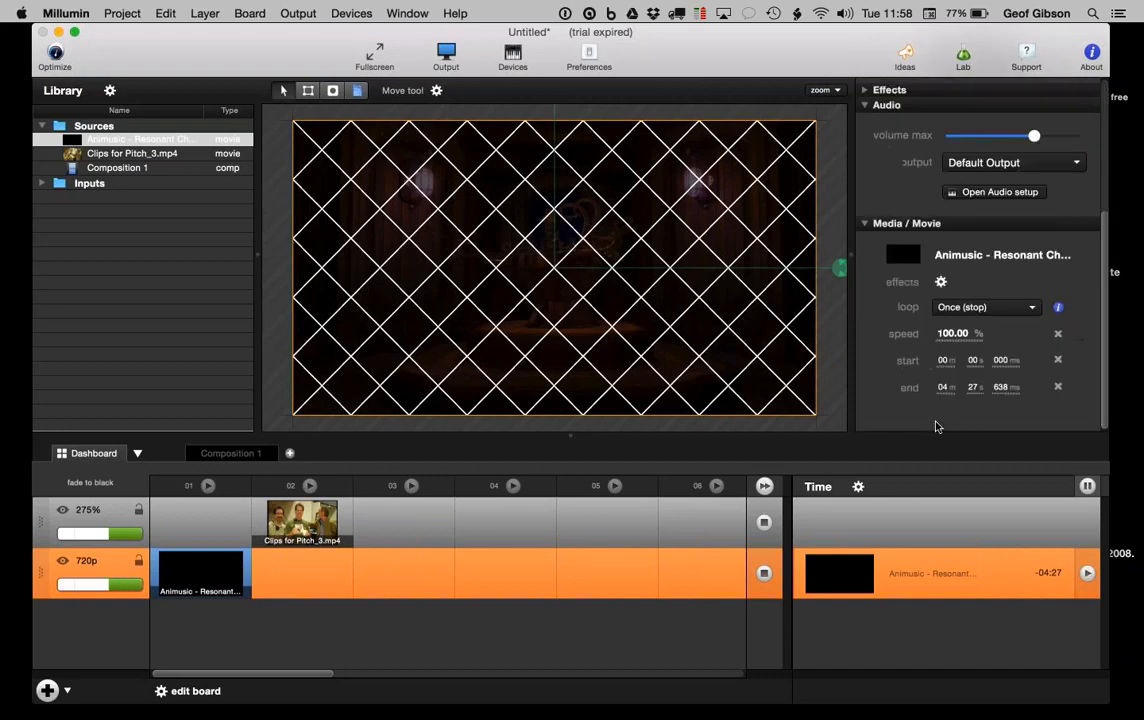
pyautogui.click(974, 373)
pyautogui.write('10')
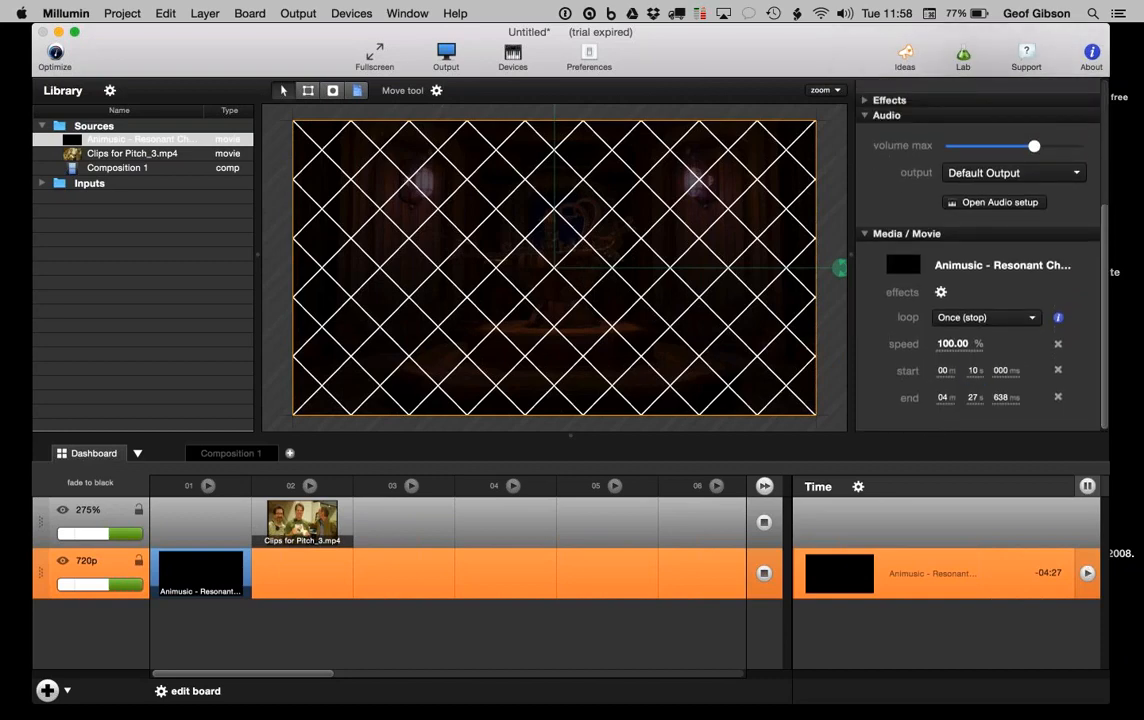
pyautogui.press('Return')
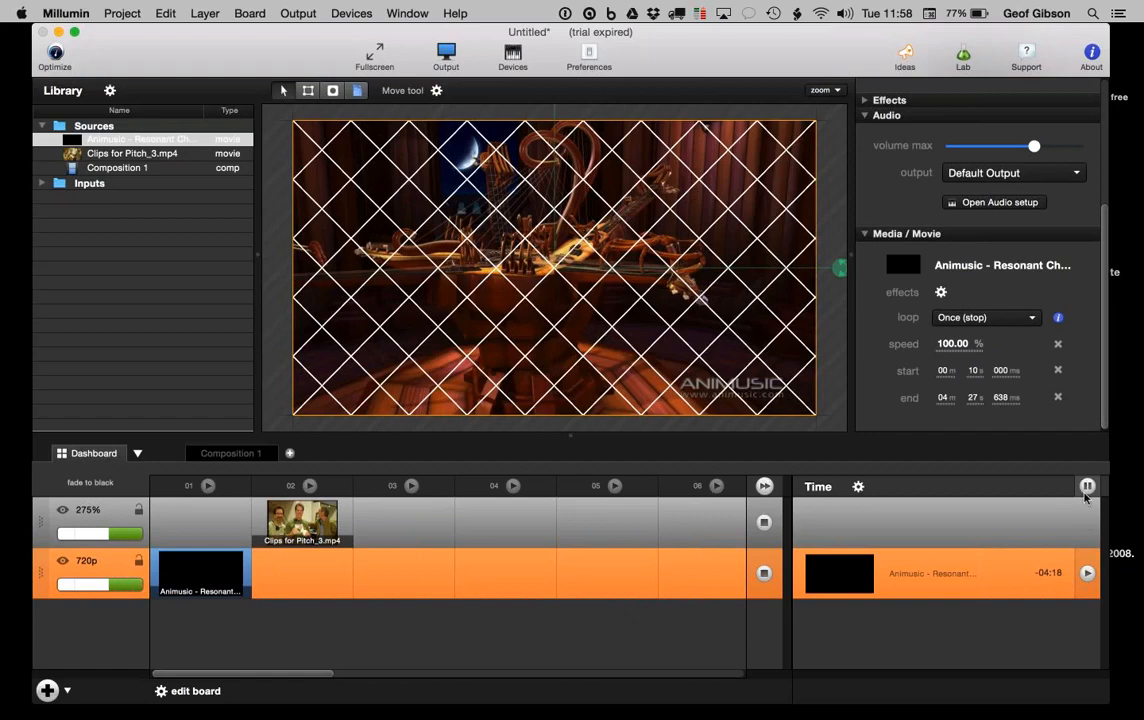
pyautogui.click(55, 54)
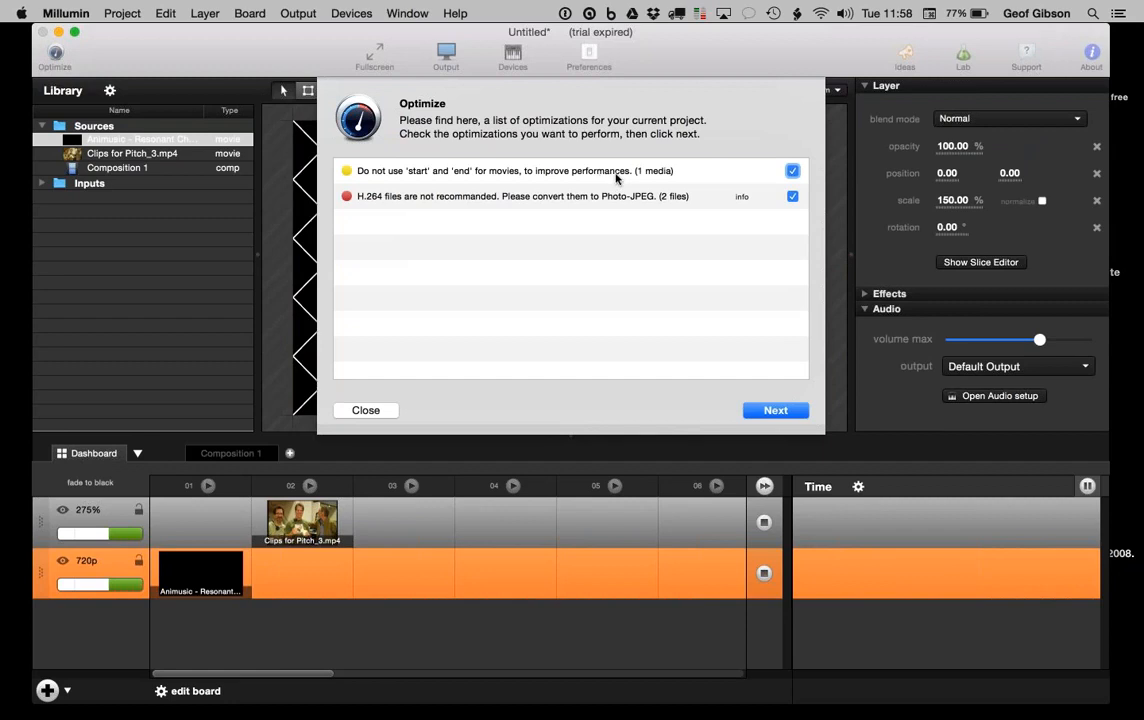
# Step: Close the Optimize dialog, leaving both suggestions unapplied
pyautogui.click(366, 410)
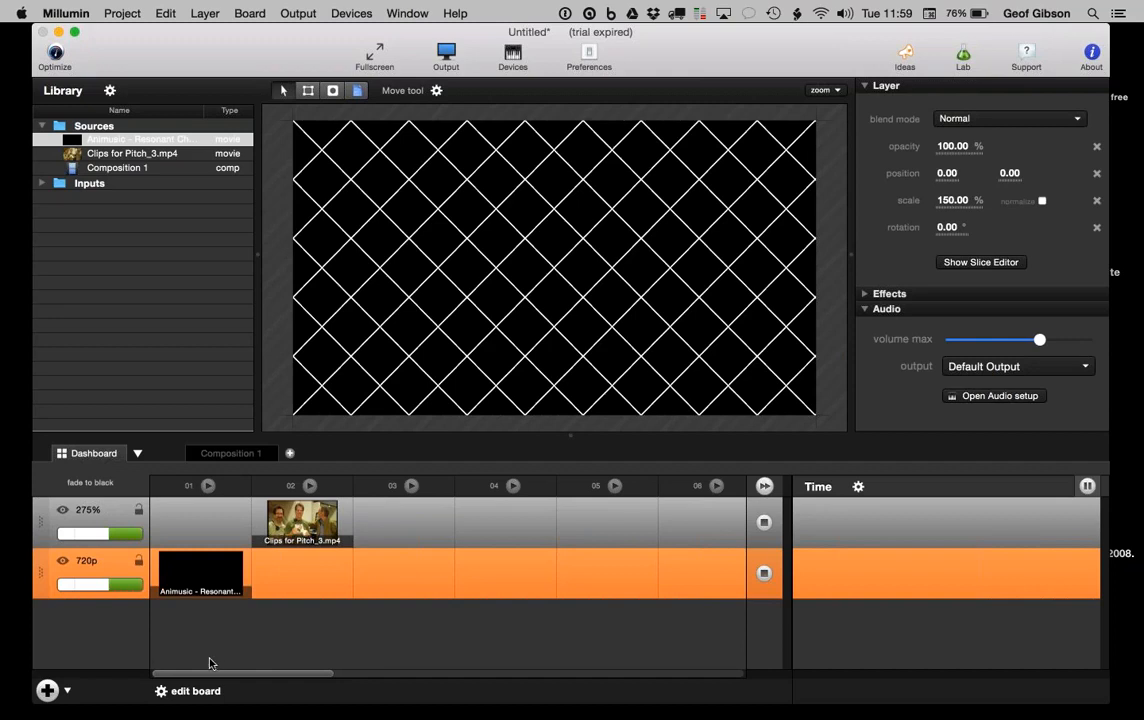
pyautogui.click(190, 691)
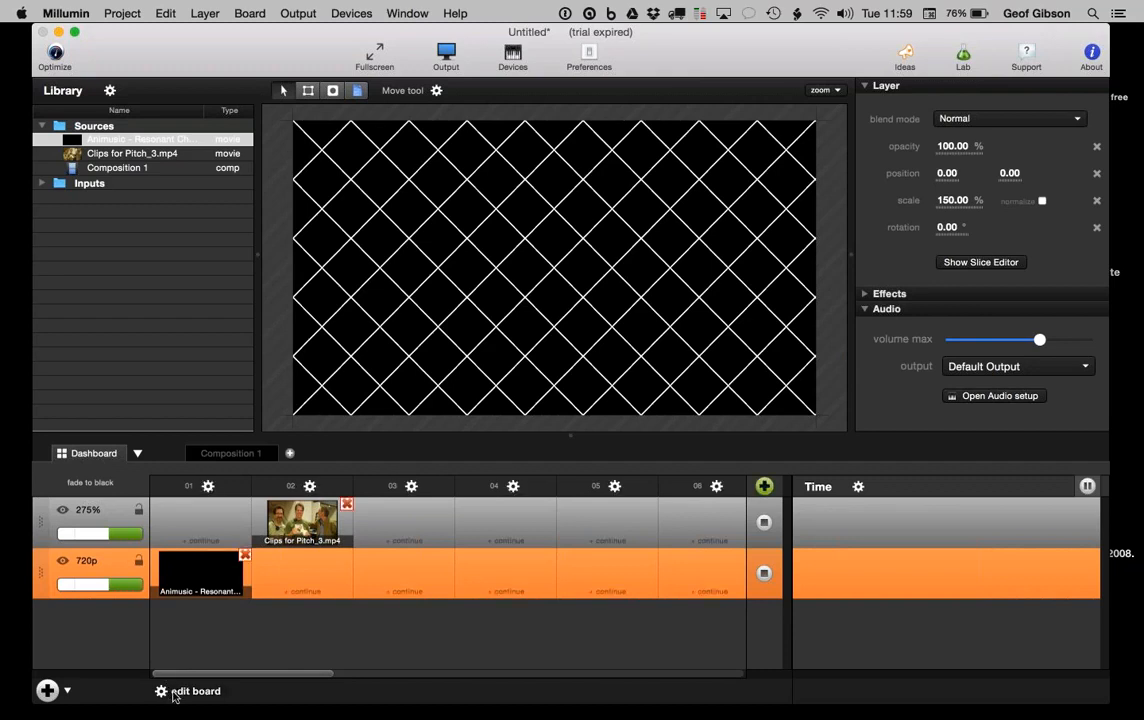
pyautogui.click(310, 487)
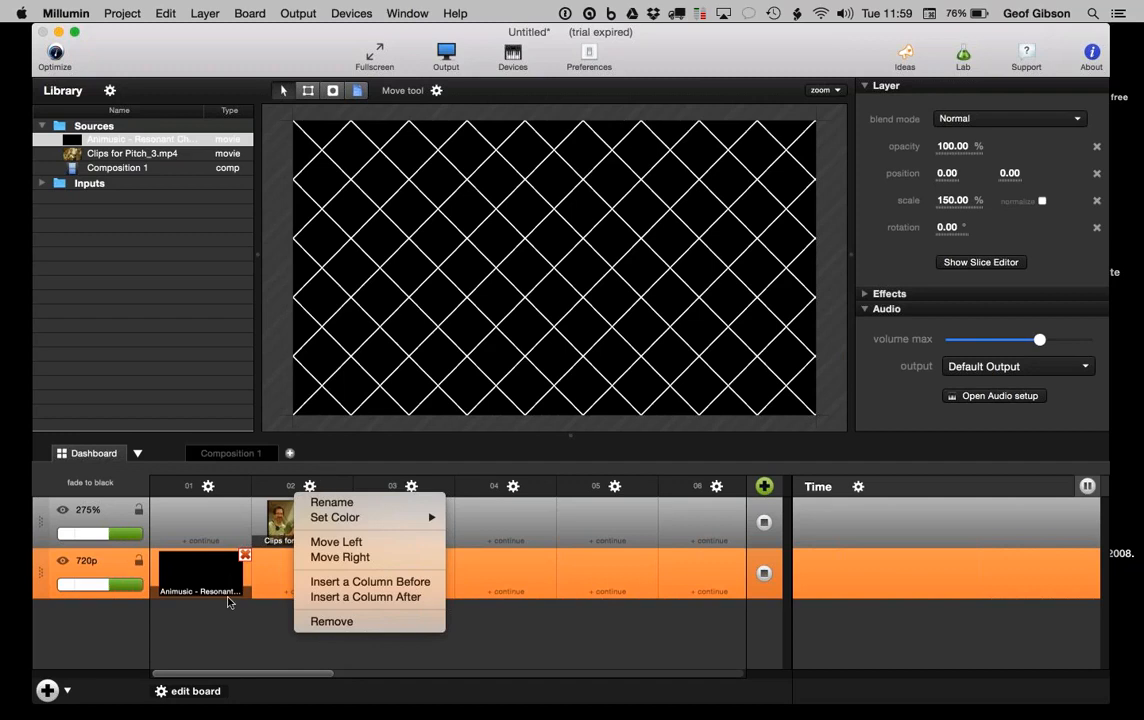
pyautogui.click(193, 657)
pyautogui.click(190, 689)
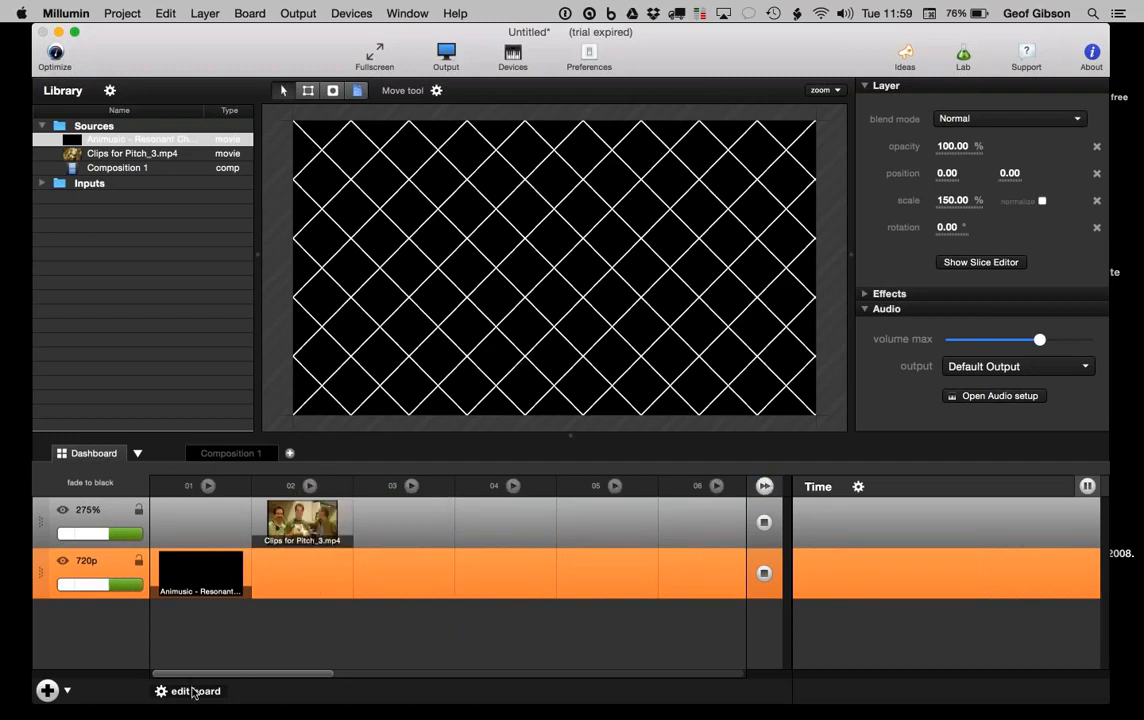
pyautogui.click(857, 487)
pyautogui.click(857, 487)
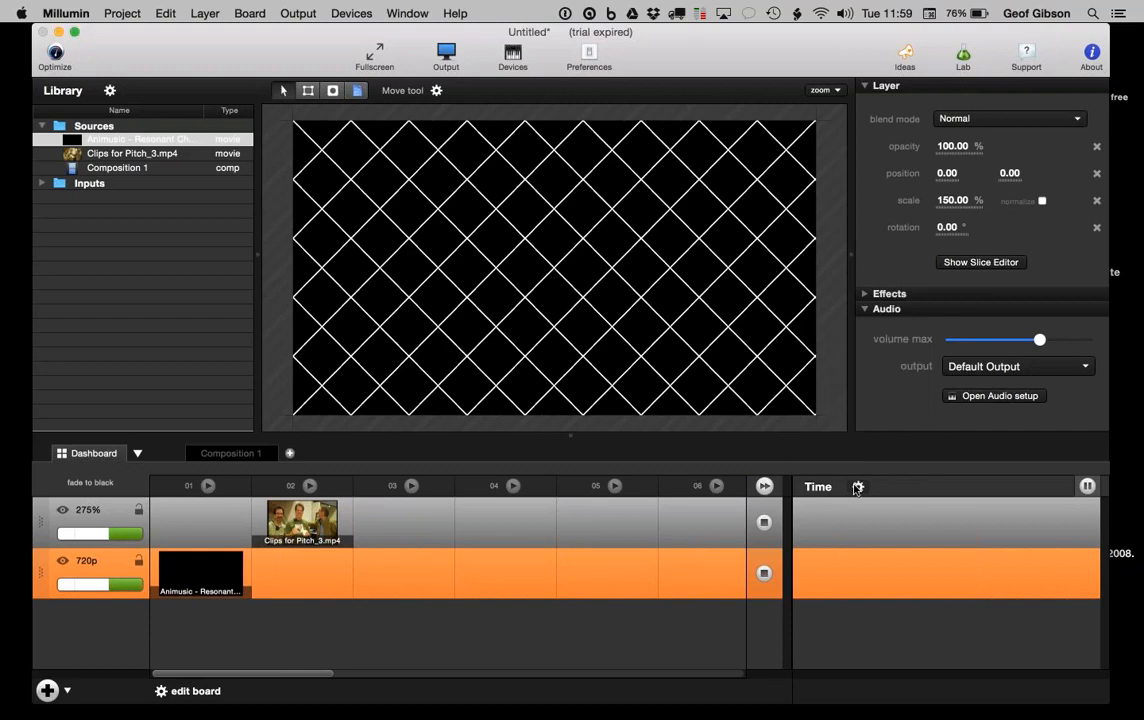
pyautogui.click(110, 91)
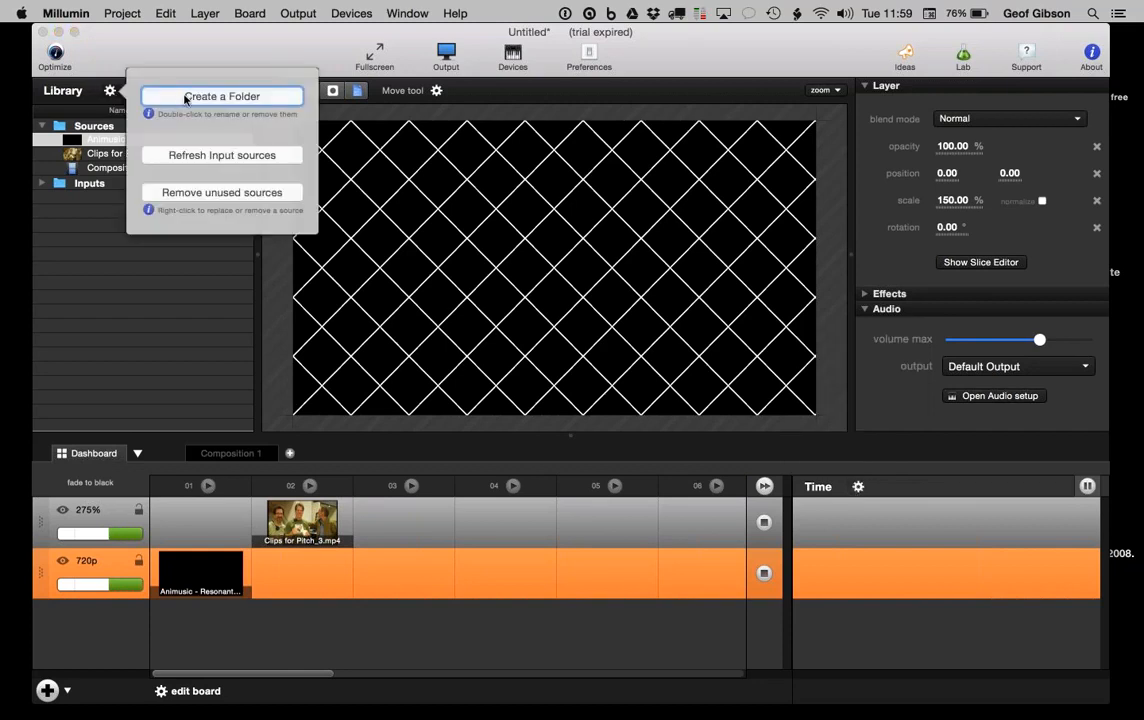
pyautogui.click(131, 316)
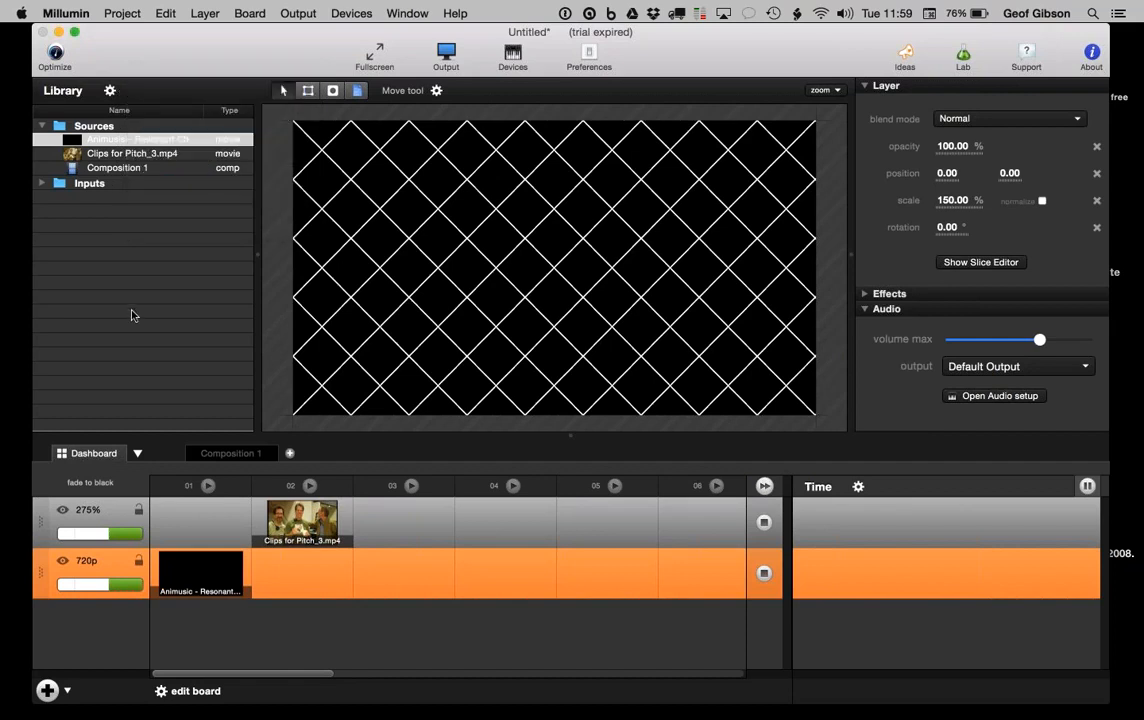
# Step: Create a new board, Board 2, and call up its Rename Board prompt
pyautogui.click(138, 456)
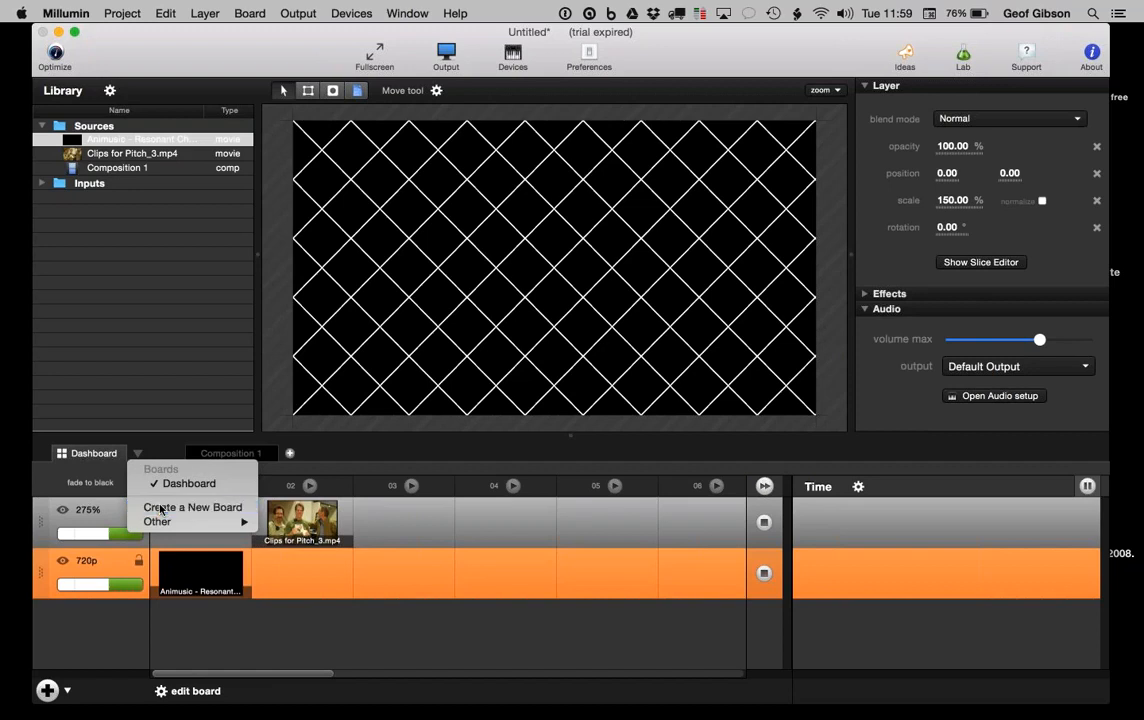
pyautogui.click(152, 507)
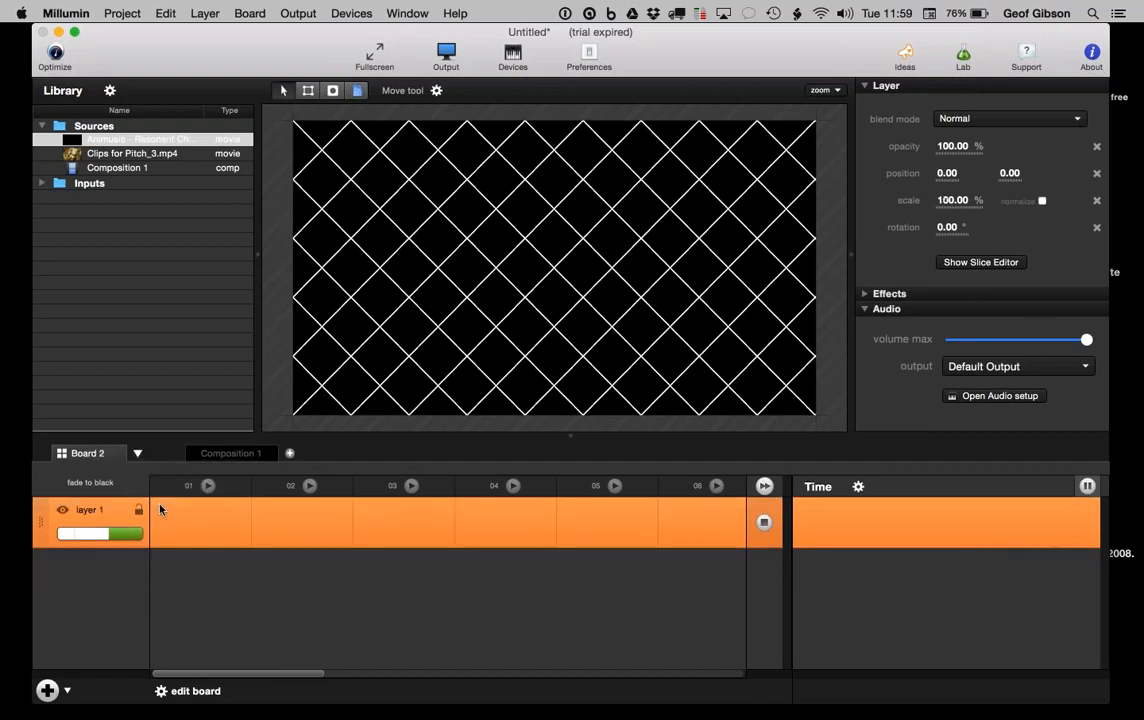
pyautogui.click(138, 454)
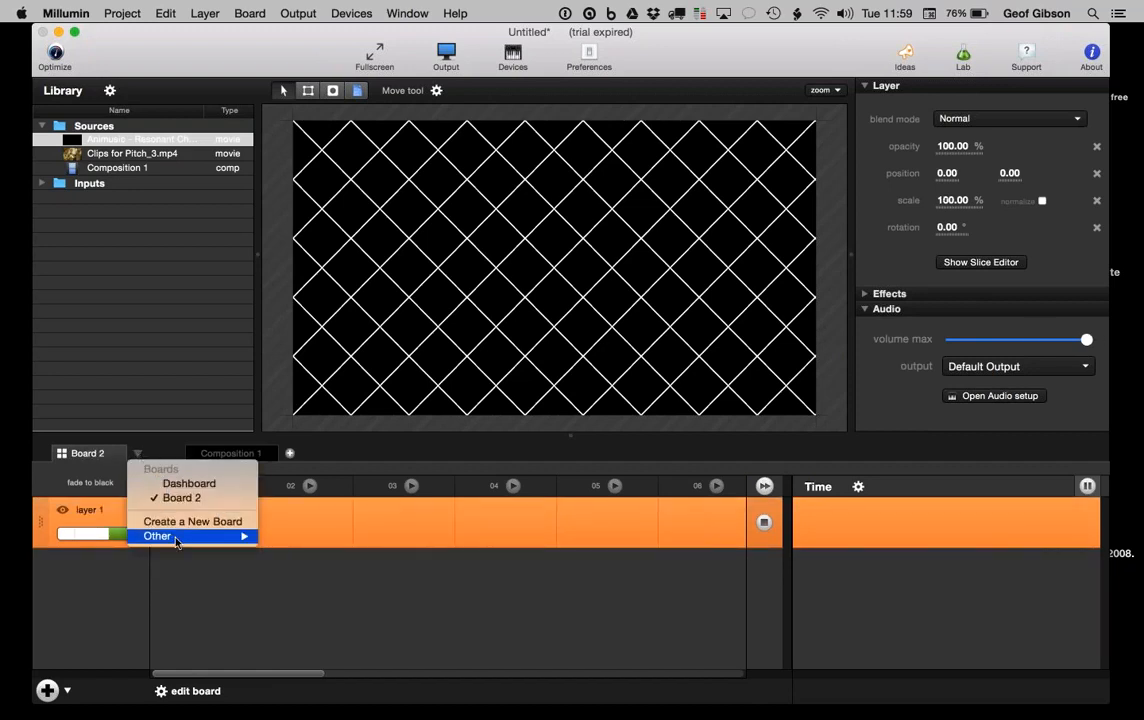
pyautogui.moveTo(176, 536)
pyautogui.click(311, 537)
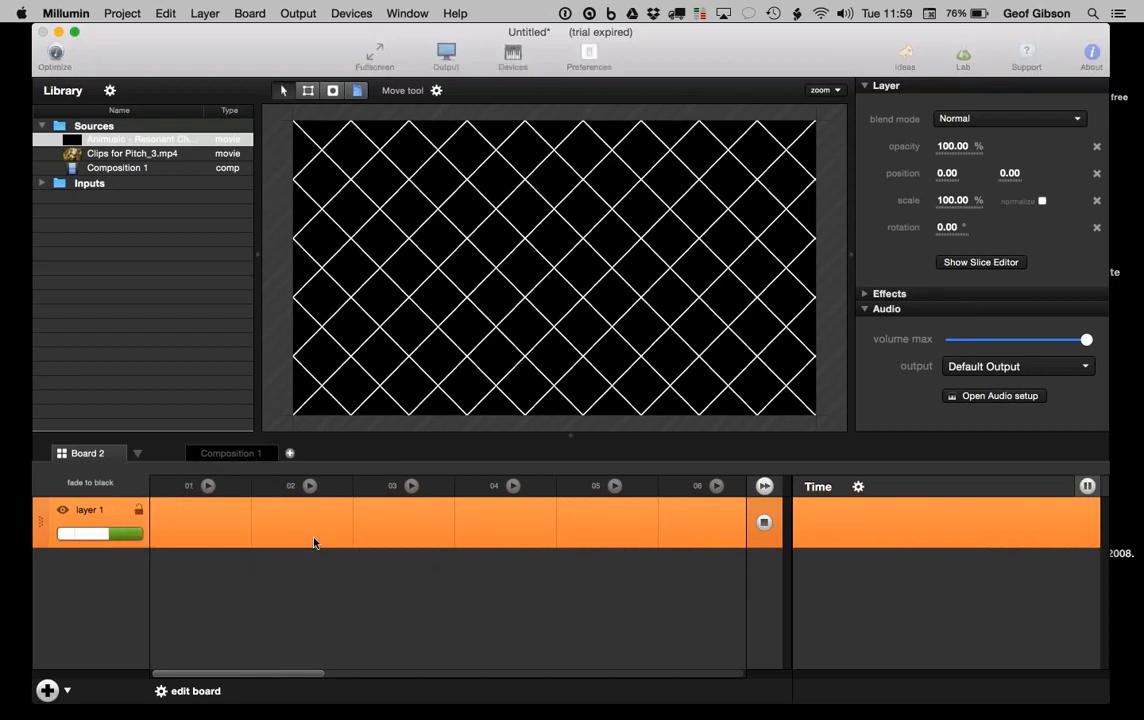
# Step: Name the new board 'GS 2', then switch to Dashboard and rename it 'GS 1'
pyautogui.write('GS 2')
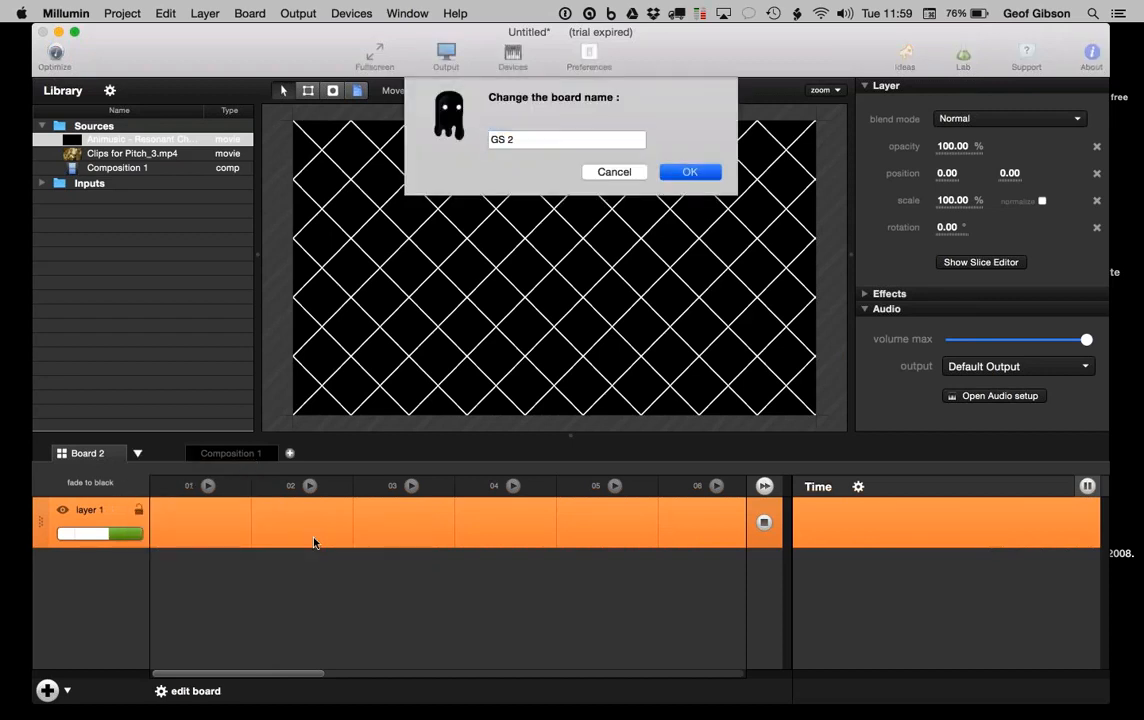
pyautogui.press('Return')
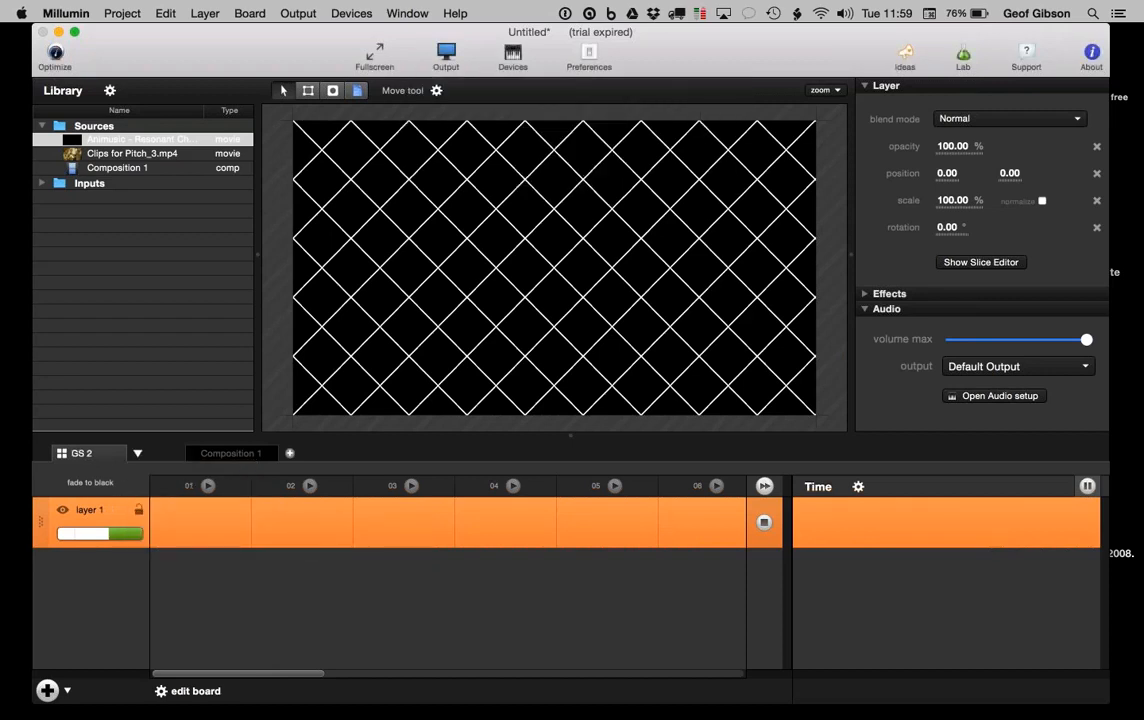
pyautogui.click(137, 453)
pyautogui.click(176, 484)
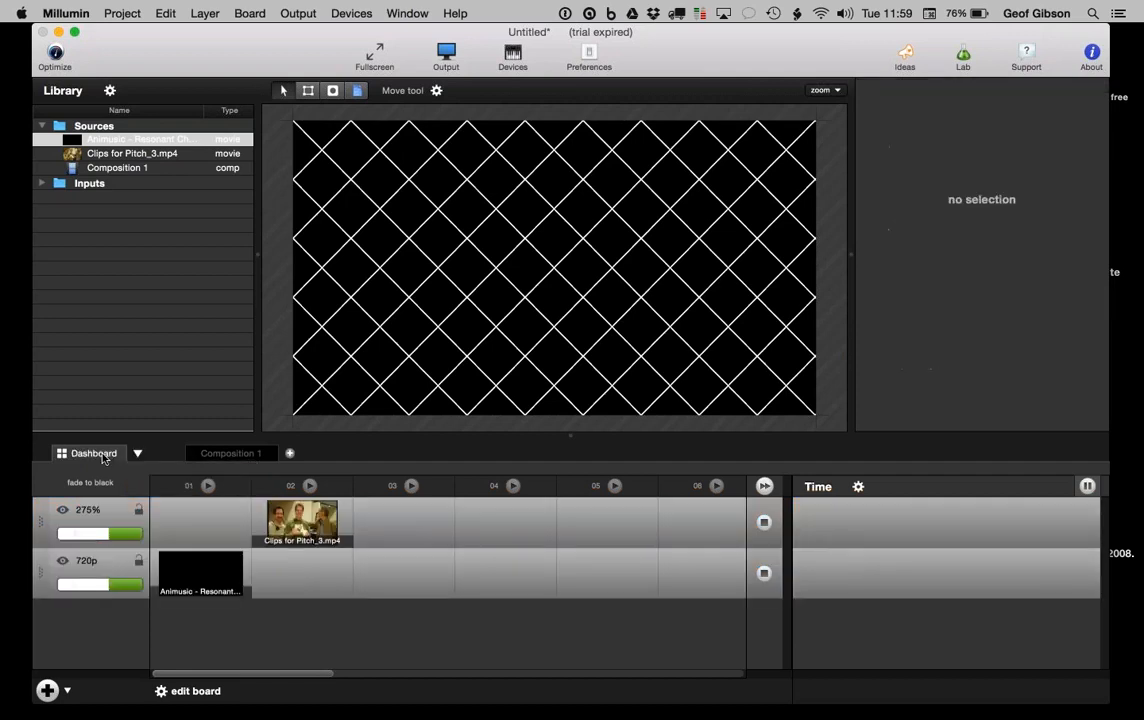
pyautogui.click(137, 453)
pyautogui.moveTo(196, 546)
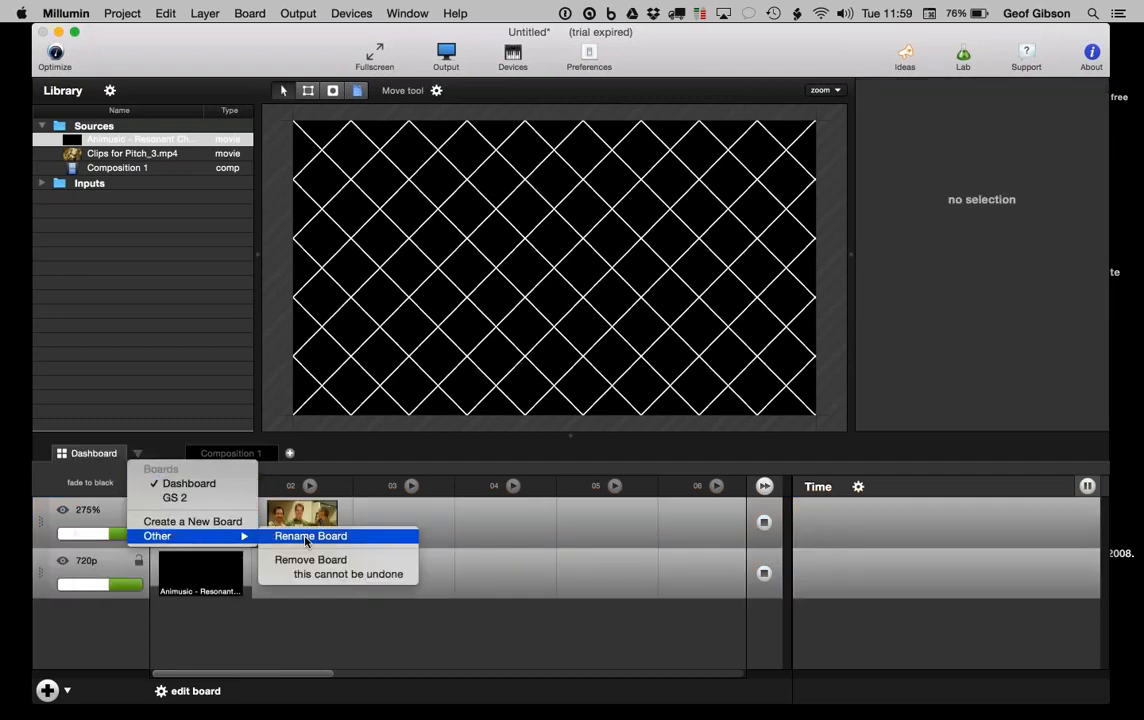
pyautogui.click(300, 536)
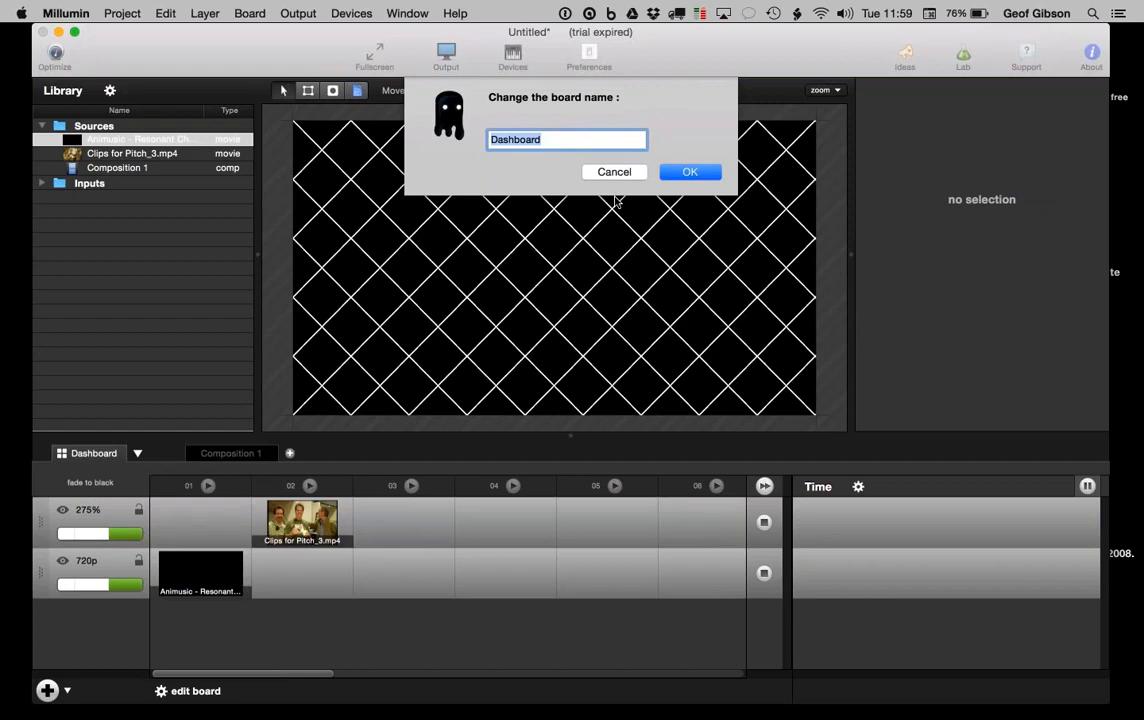
pyautogui.write('GS 1')
pyautogui.press('Return')
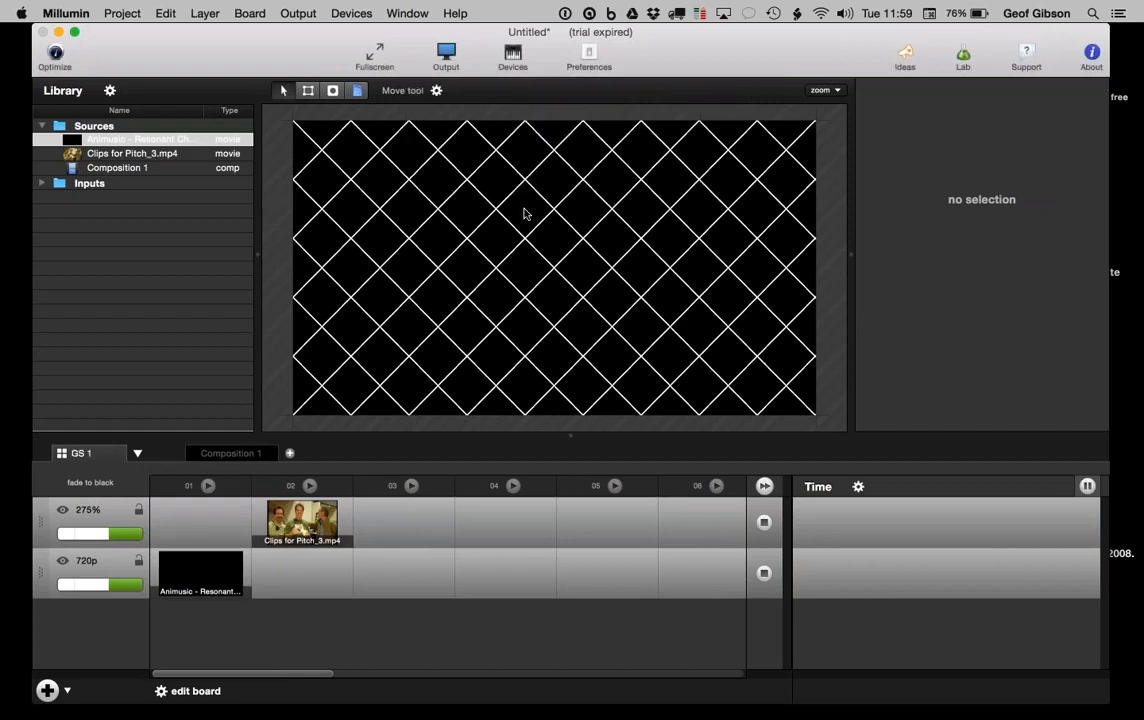
# Step: Select the top layer on GS 1 and trial columns 01 and 02, then stop column 02
pyautogui.click(180, 516)
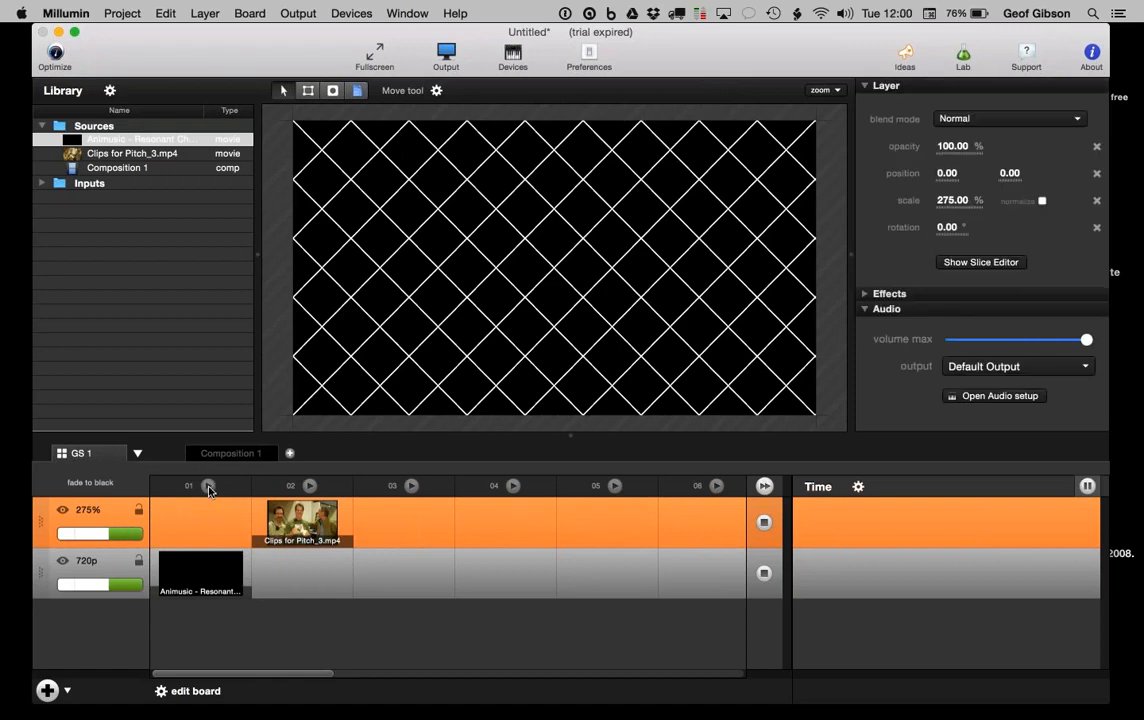
pyautogui.click(208, 486)
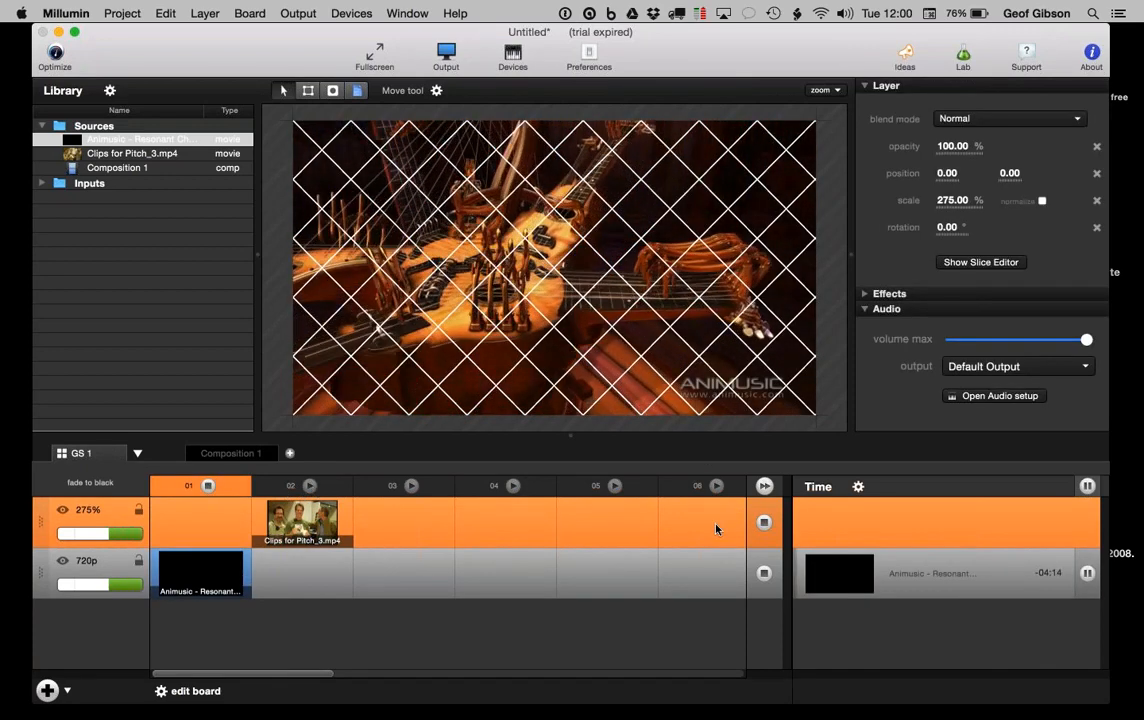
pyautogui.click(301, 487)
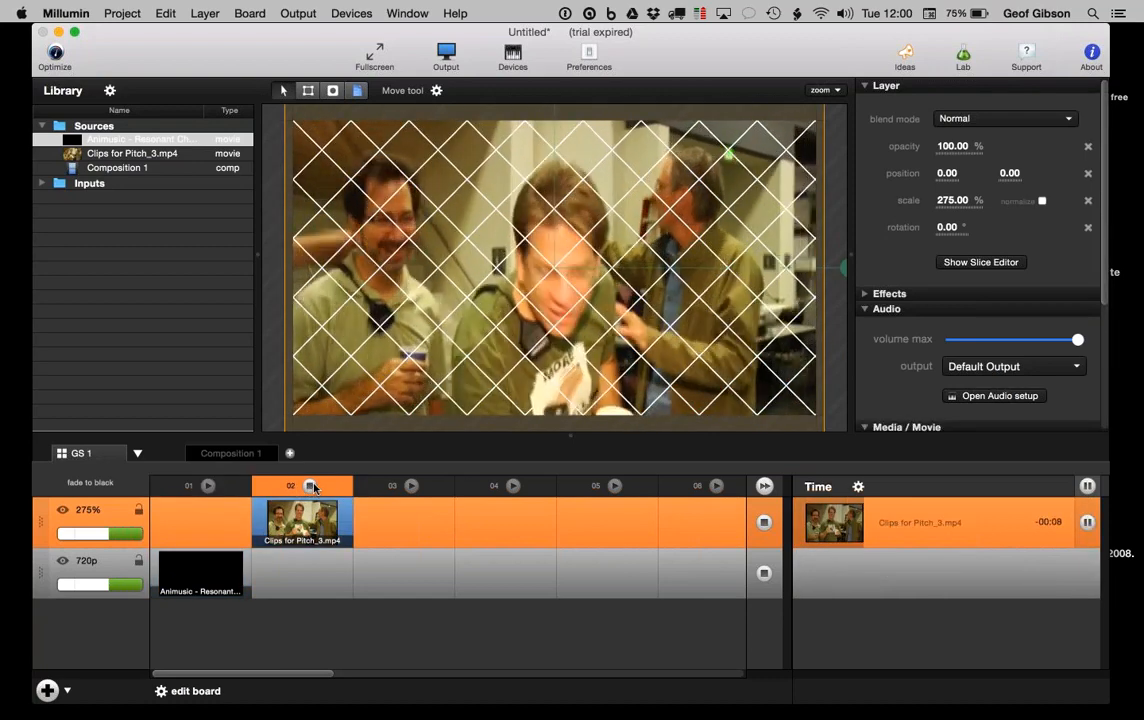
pyautogui.click(311, 486)
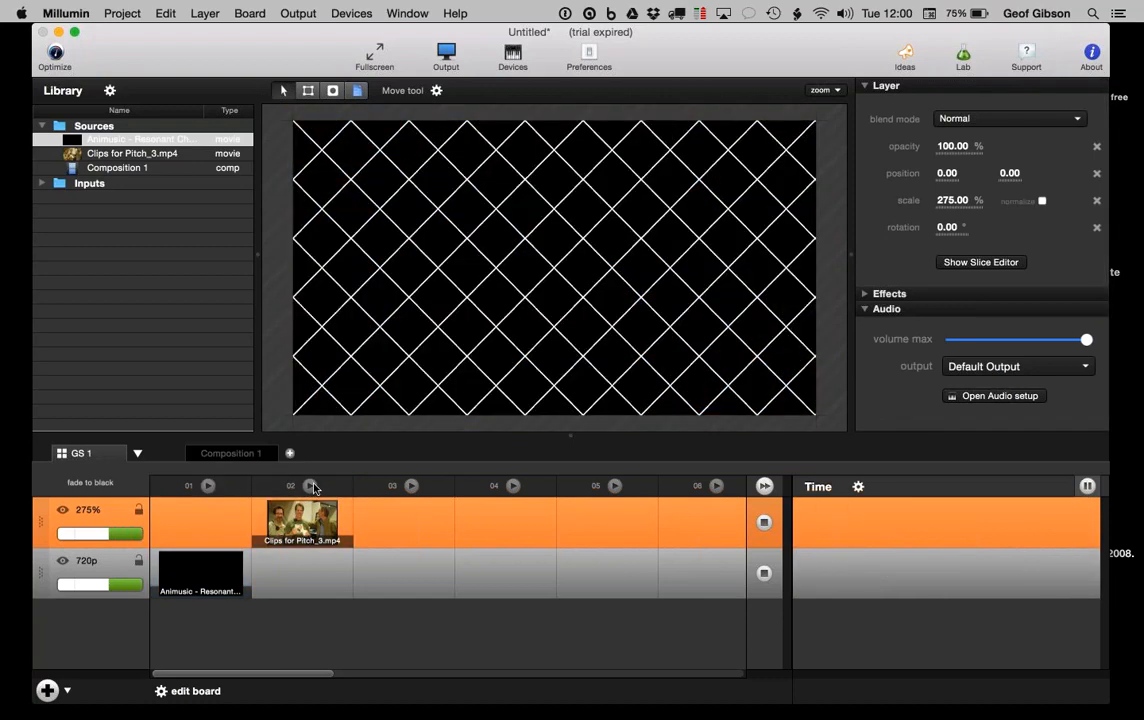
# Step: Switch over to board GS 2, then back to GS 1
pyautogui.click(138, 459)
pyautogui.click(160, 493)
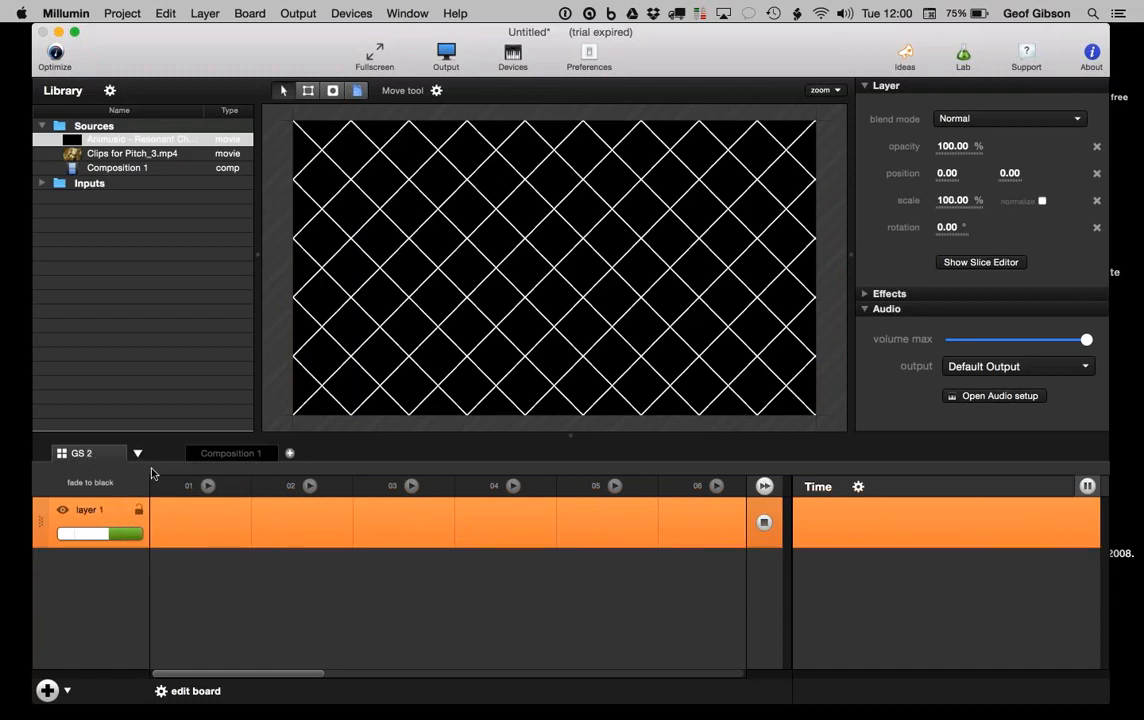
pyautogui.click(138, 459)
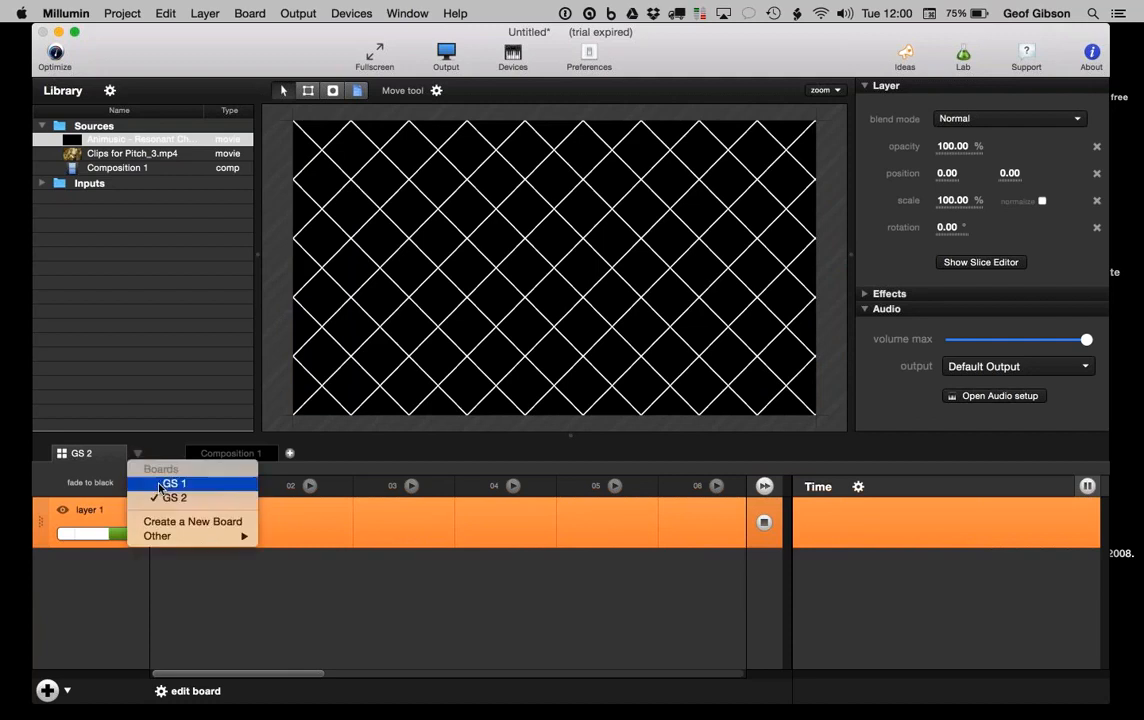
pyautogui.click(162, 481)
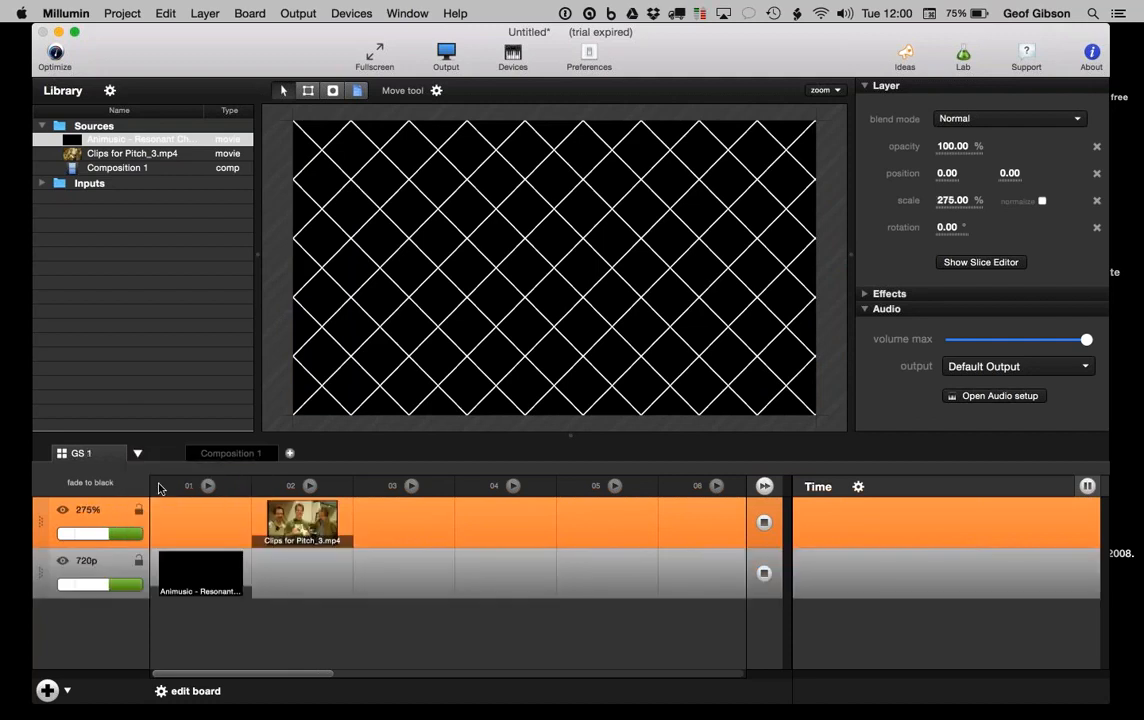
# Step: Create a library folder with the default name New Folder and expand it to show its sources
pyautogui.click(110, 90)
pyautogui.click(192, 97)
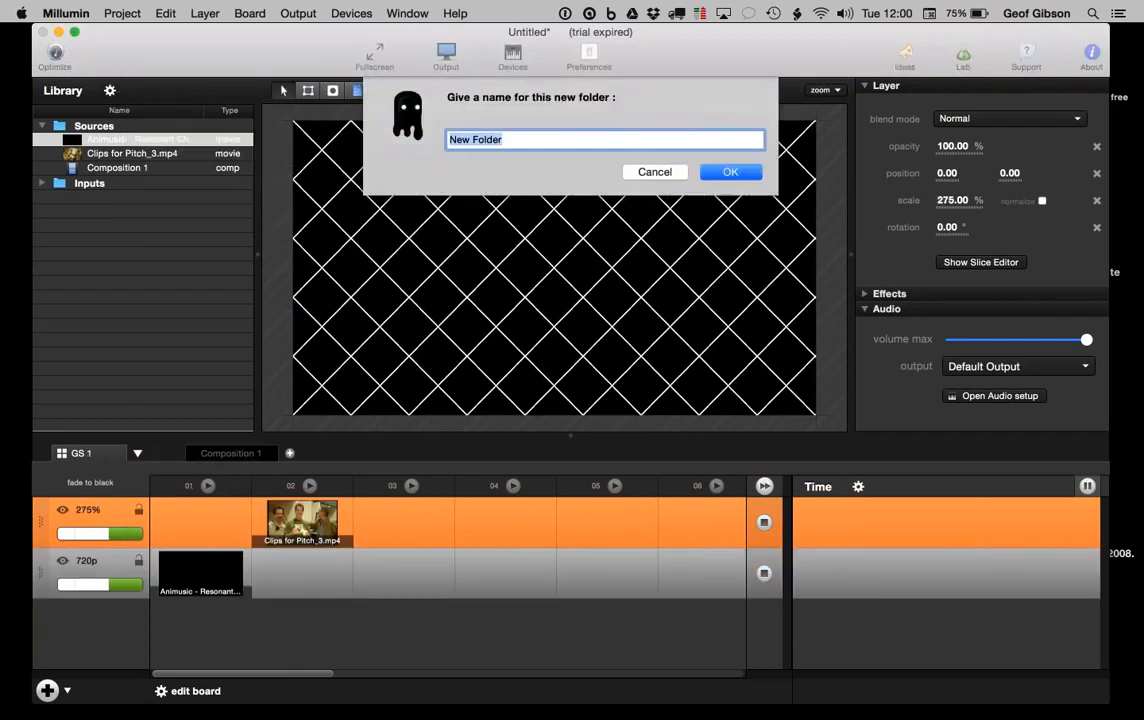
pyautogui.click(720, 176)
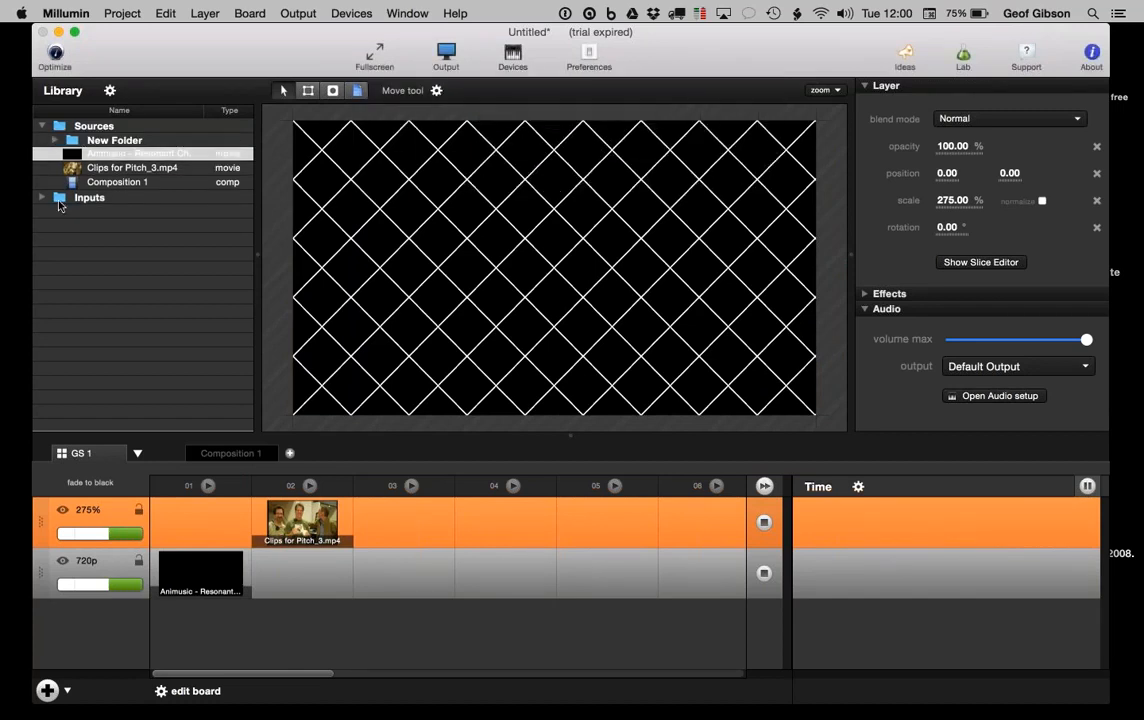
pyautogui.click(56, 140)
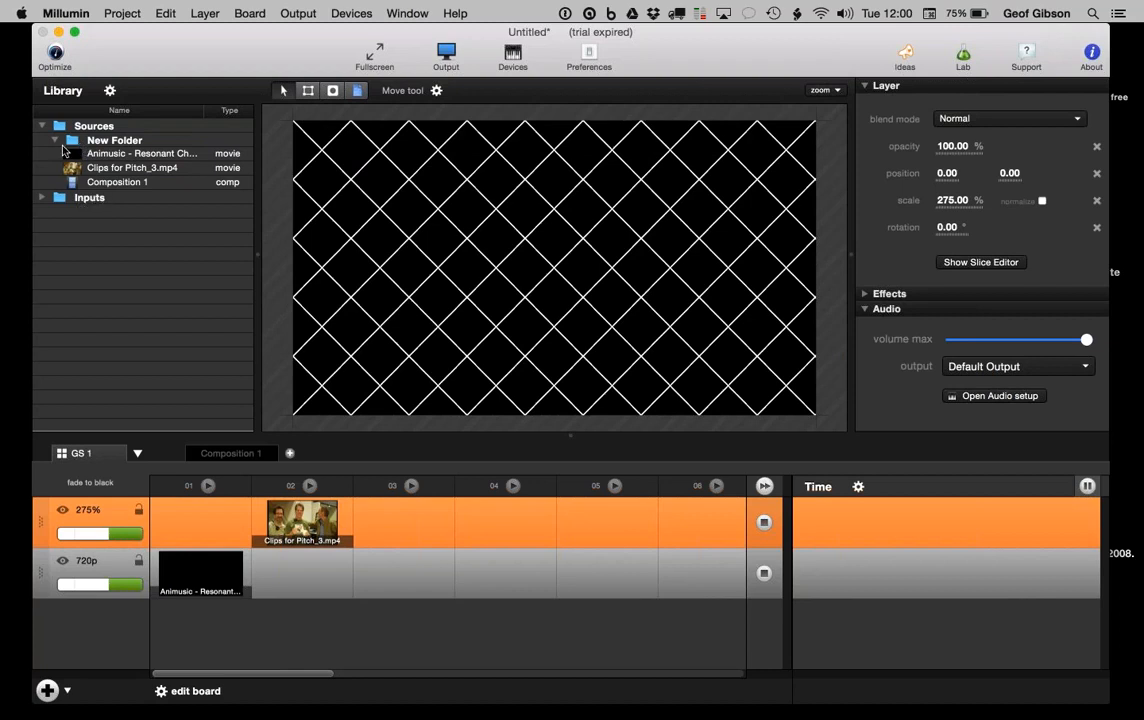
# Step: Reopen and dismiss the library options, then bring up the Composition 1 timeline
pyautogui.click(109, 93)
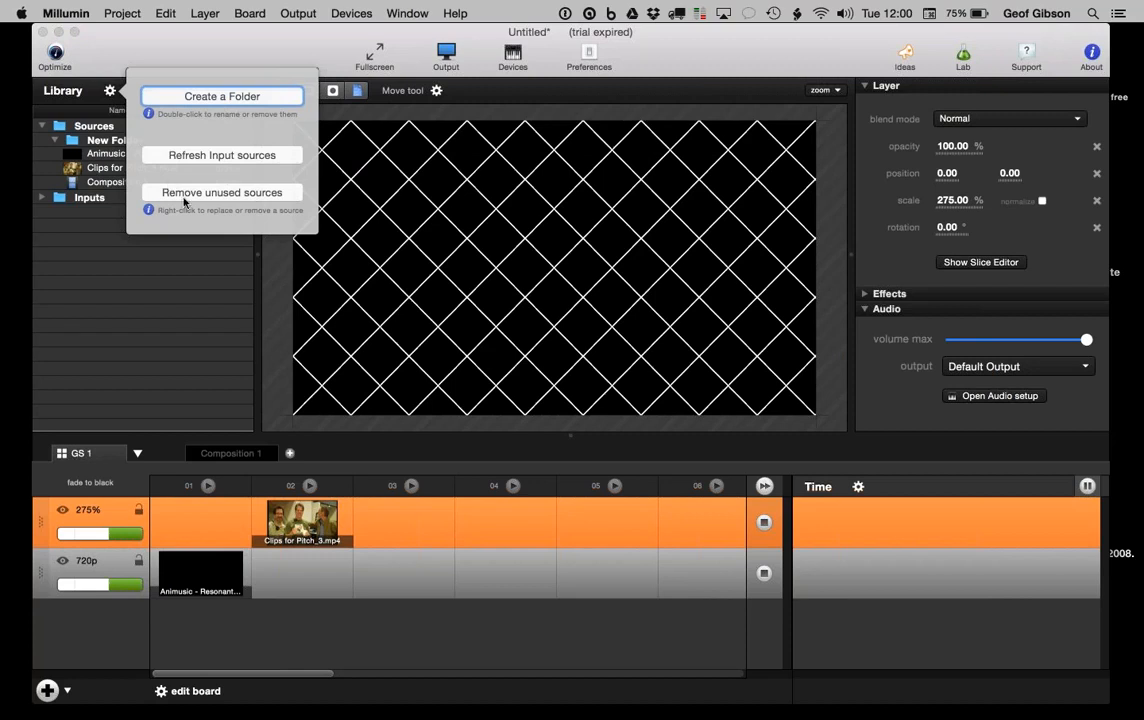
pyautogui.click(186, 280)
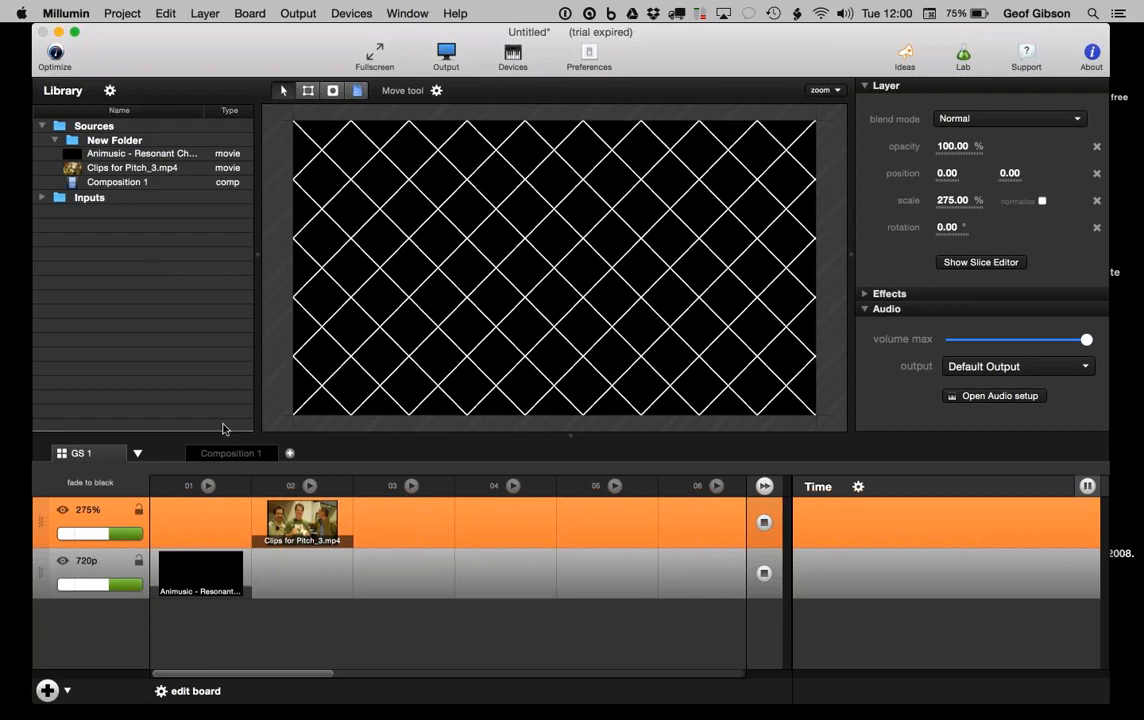
pyautogui.click(229, 453)
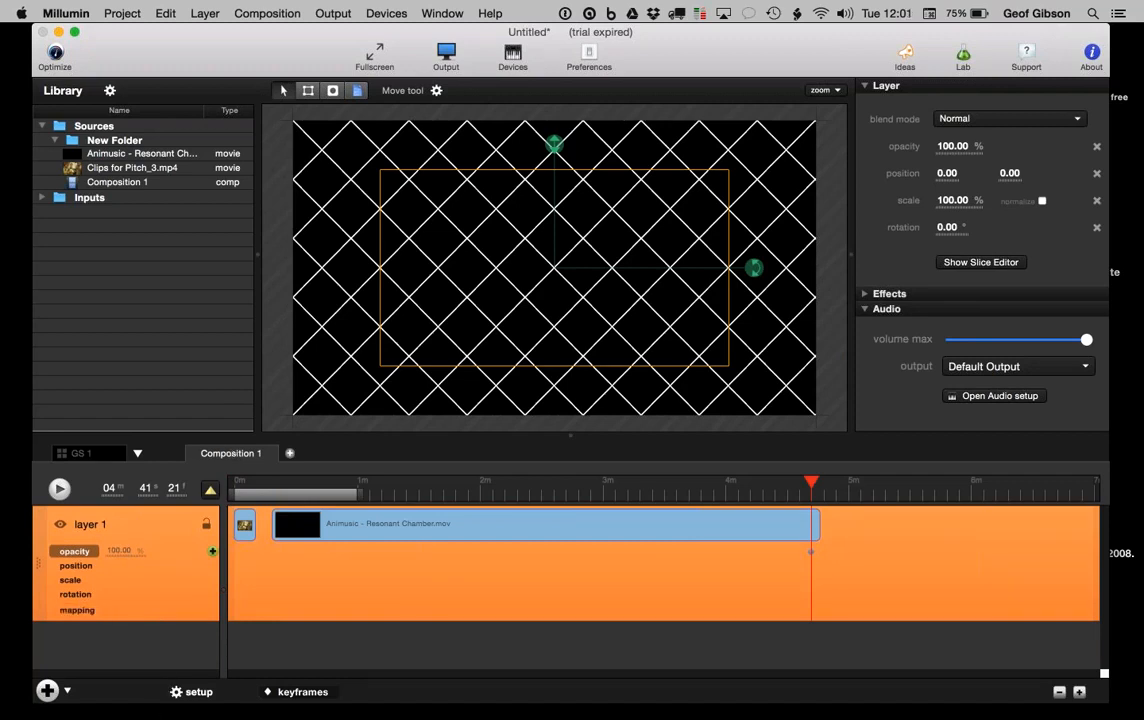
# Step: Back on GS 1, launch columns 01, 02 and 03 in turn
pyautogui.click(80, 455)
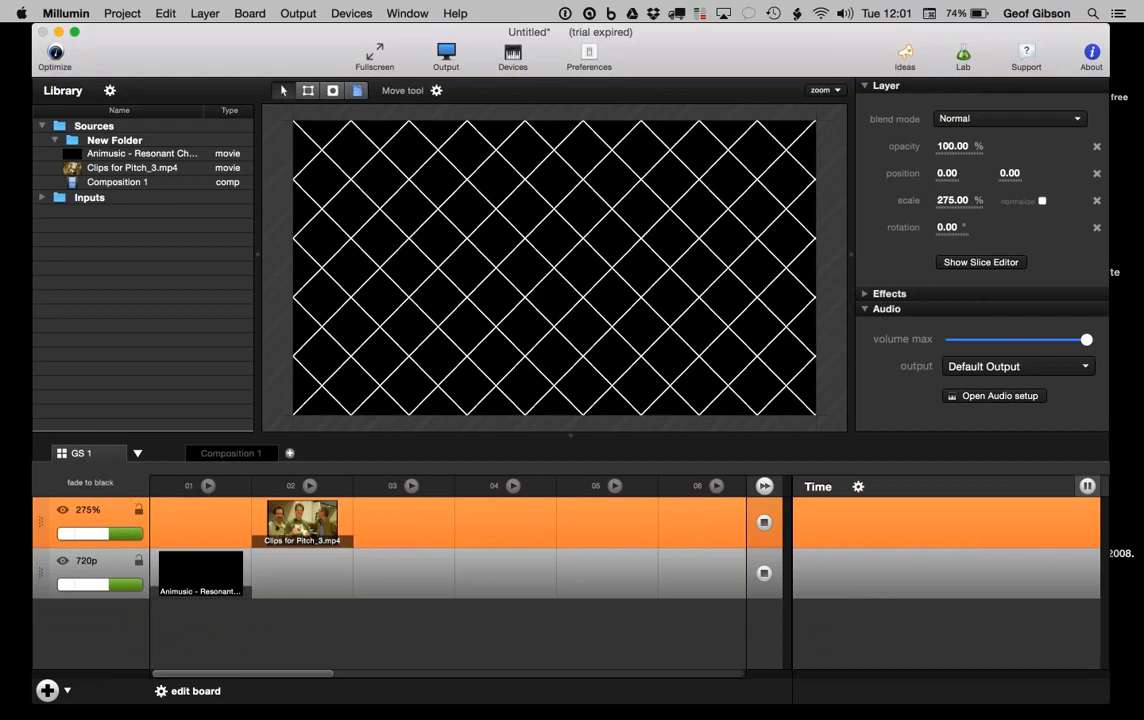
pyautogui.click(208, 485)
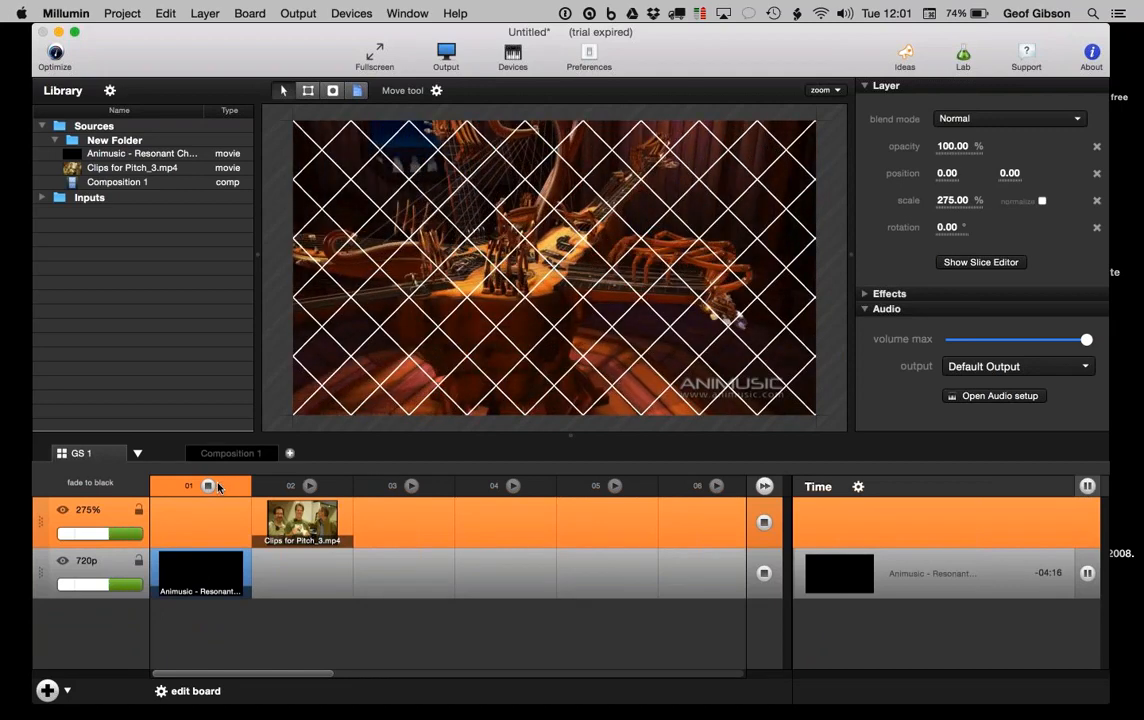
pyautogui.click(310, 485)
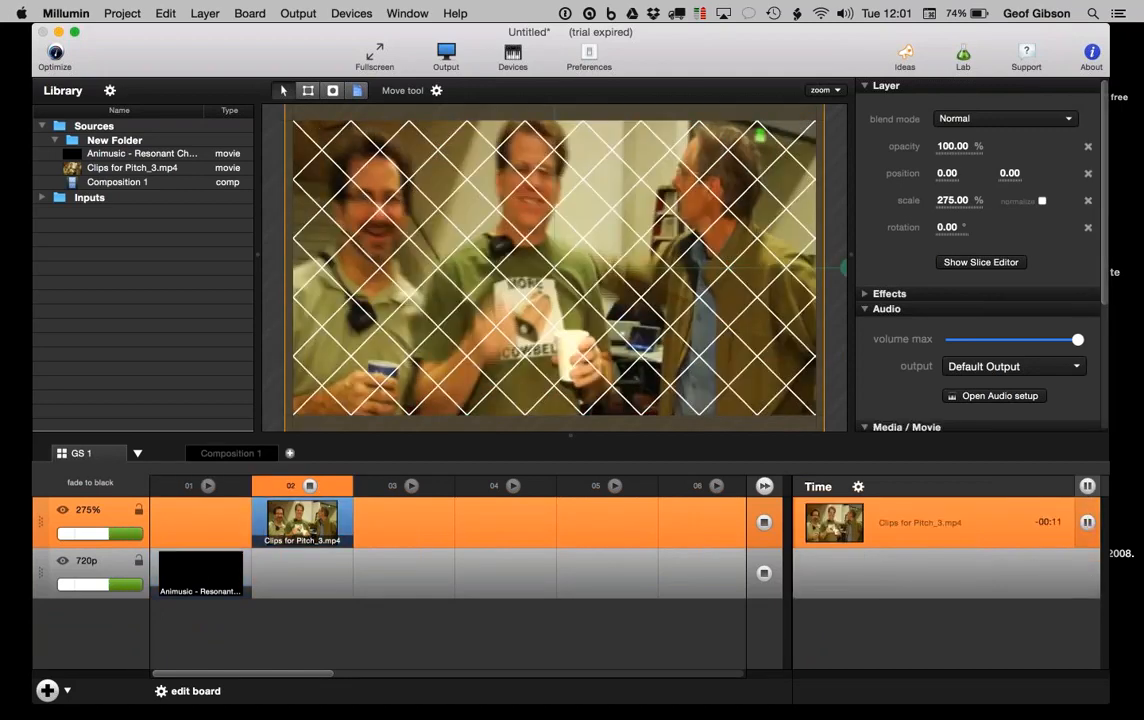
pyautogui.press('space')
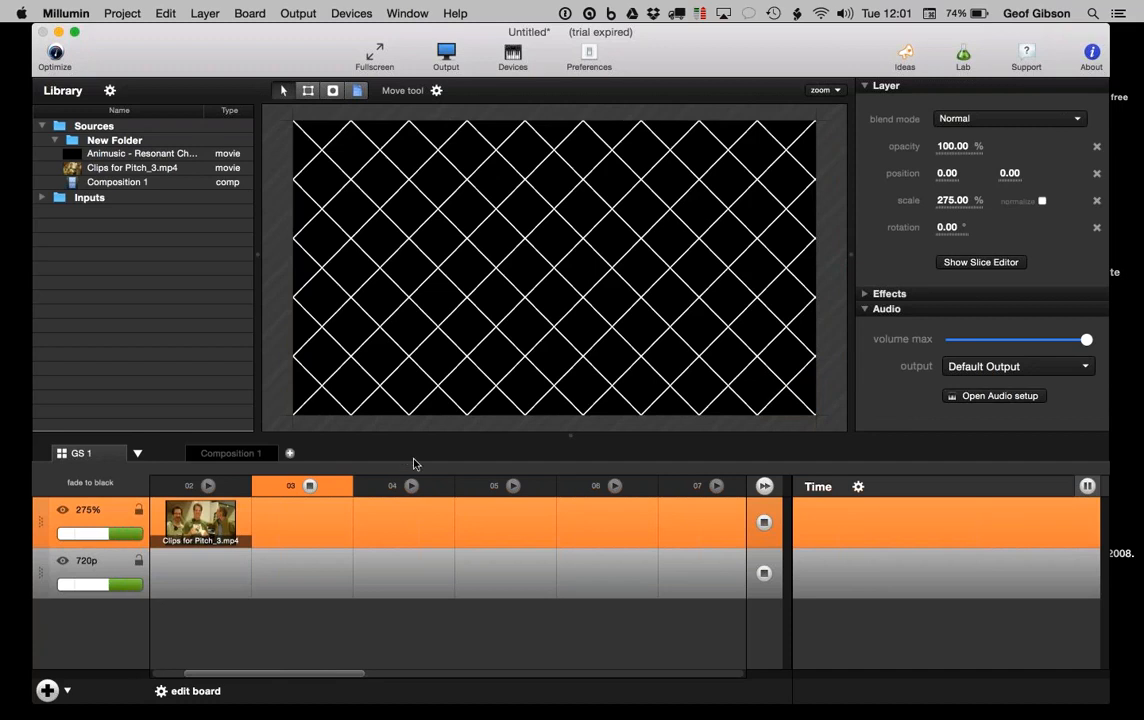
# Step: Play the Animusic and Clips for Pitch_3.mp4 clips, then resume and pause Animusic
pyautogui.click(764, 522)
pyautogui.click(765, 574)
pyautogui.moveTo(219, 673); pyautogui.dragTo(117, 674)
pyautogui.click(197, 571)
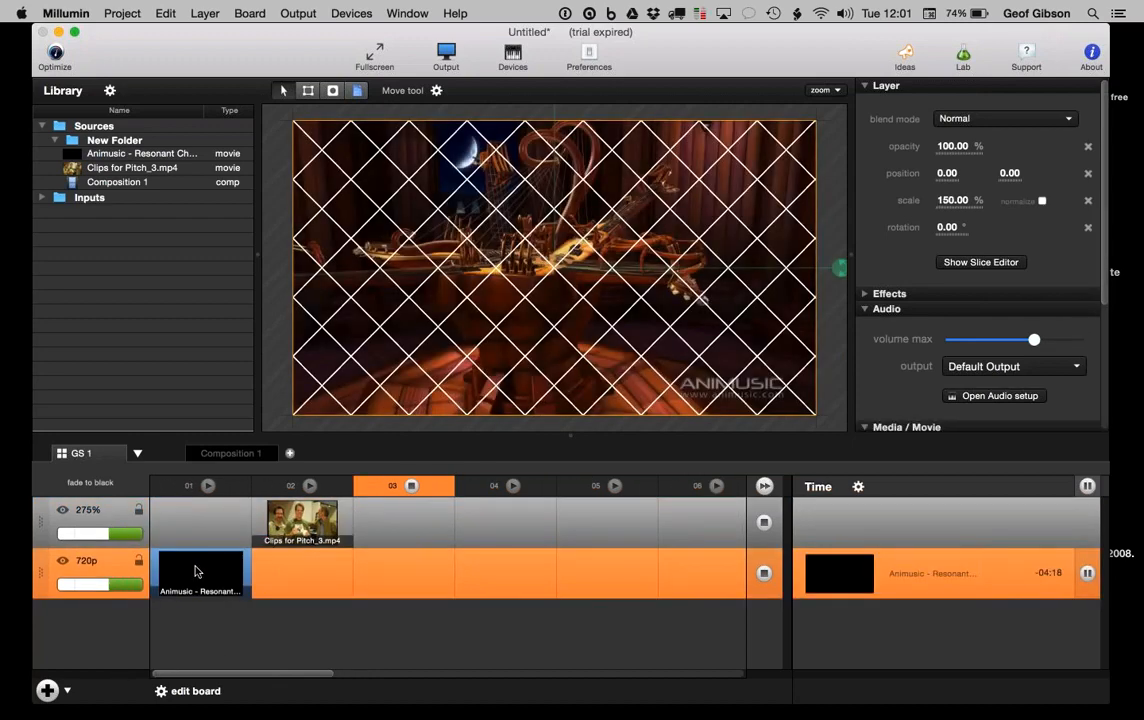
pyautogui.click(302, 520)
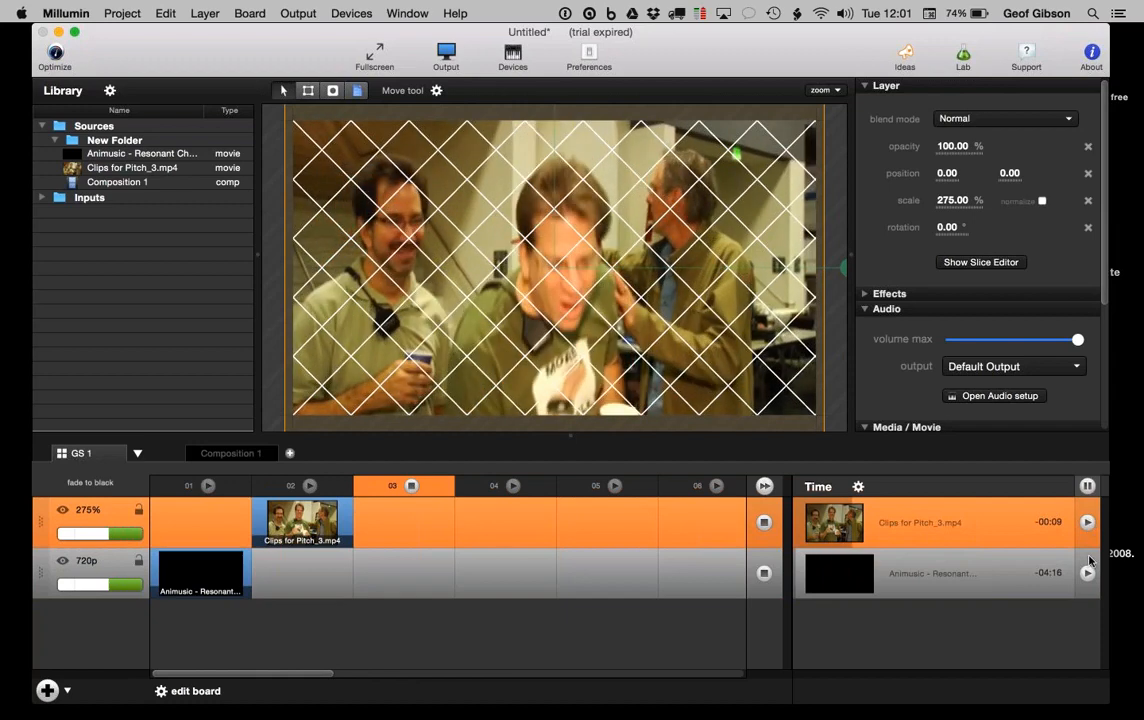
pyautogui.click(1087, 573)
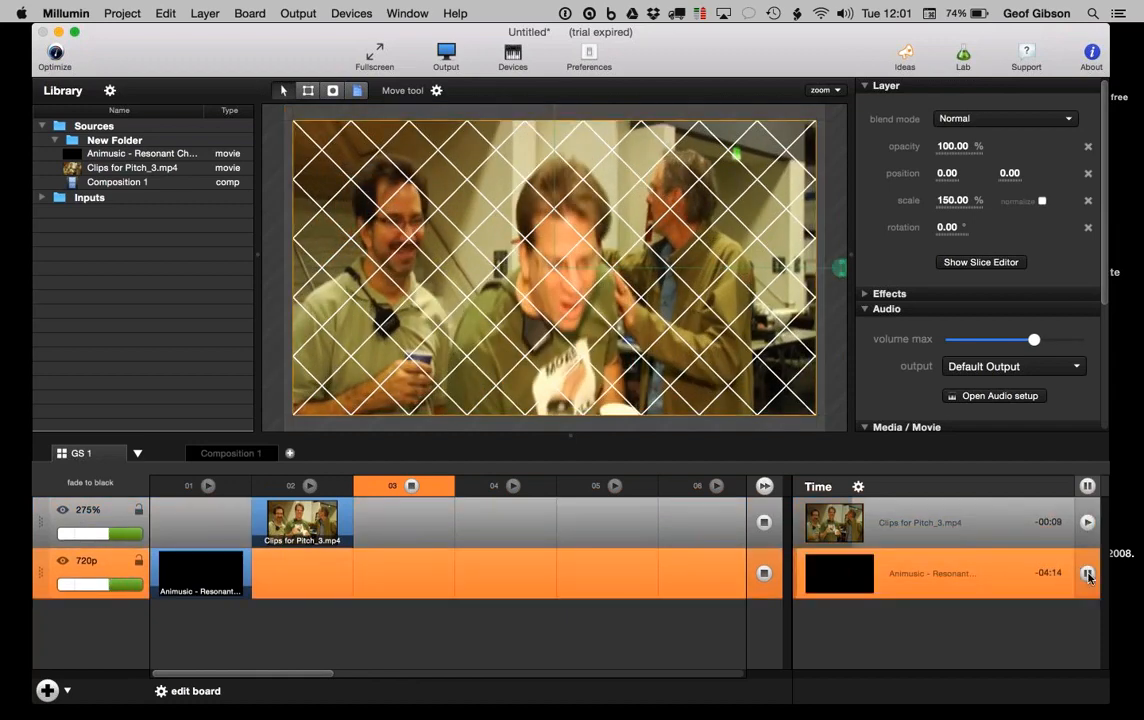
pyautogui.click(1087, 573)
# Step: Start and stop column 01, then launch Clips for Pitch_3.mp4 and pause it
pyautogui.click(208, 486)
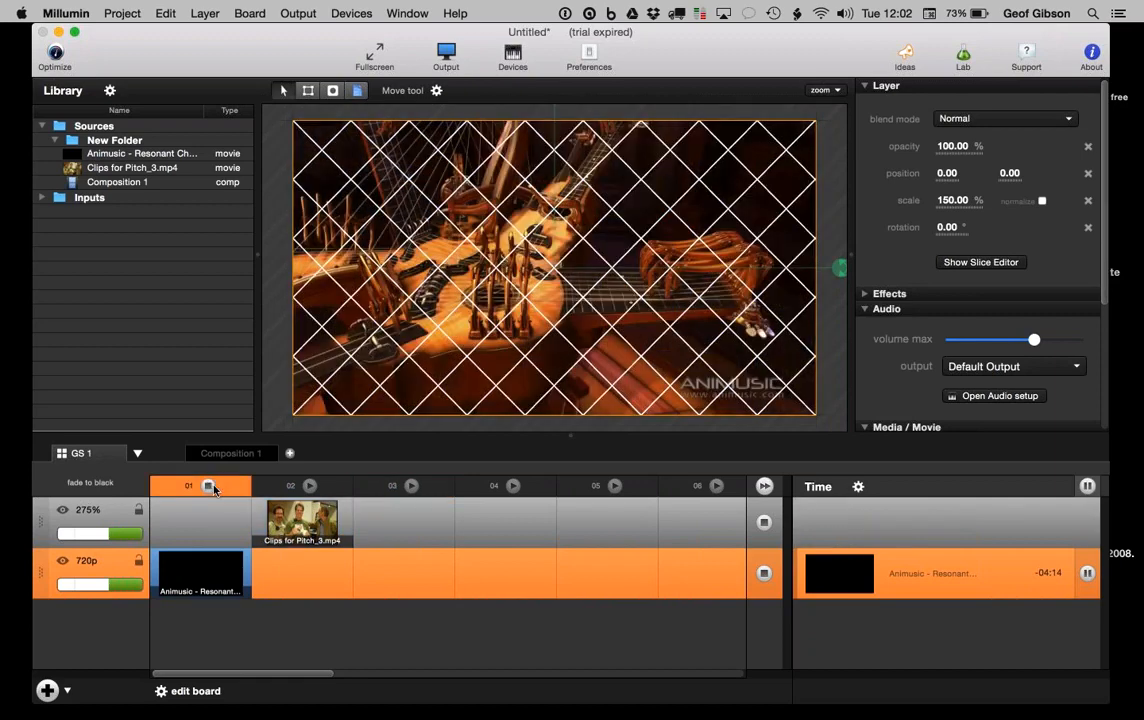
pyautogui.click(210, 486)
pyautogui.click(293, 535)
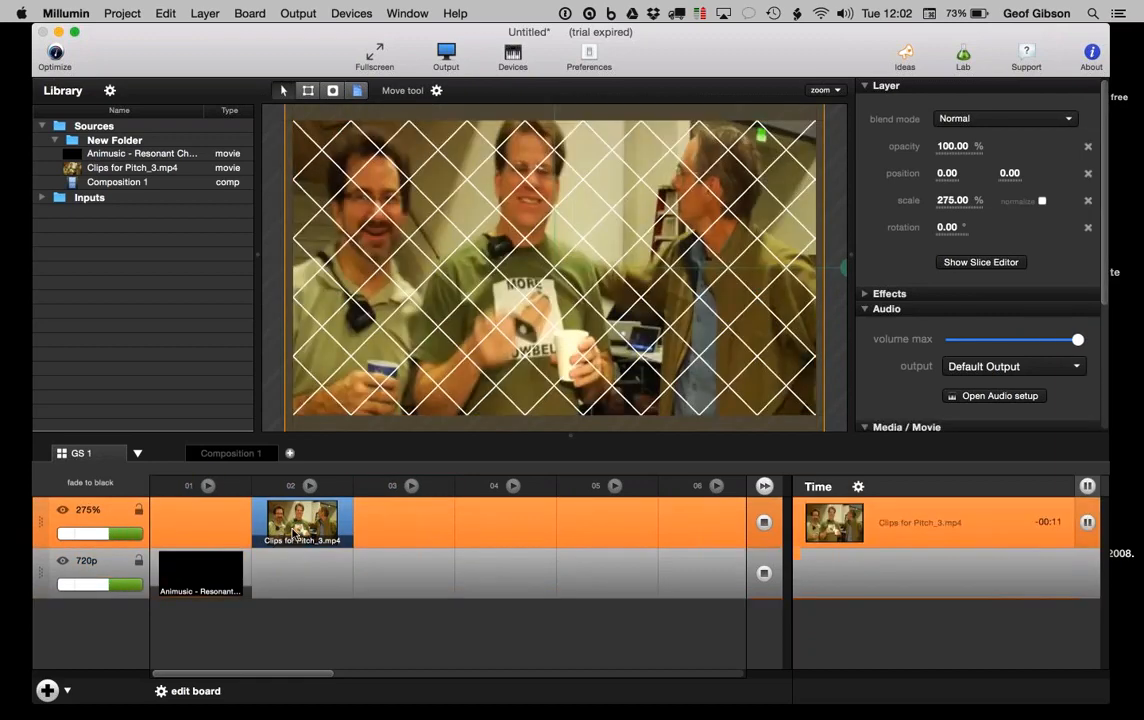
pyautogui.click(1087, 522)
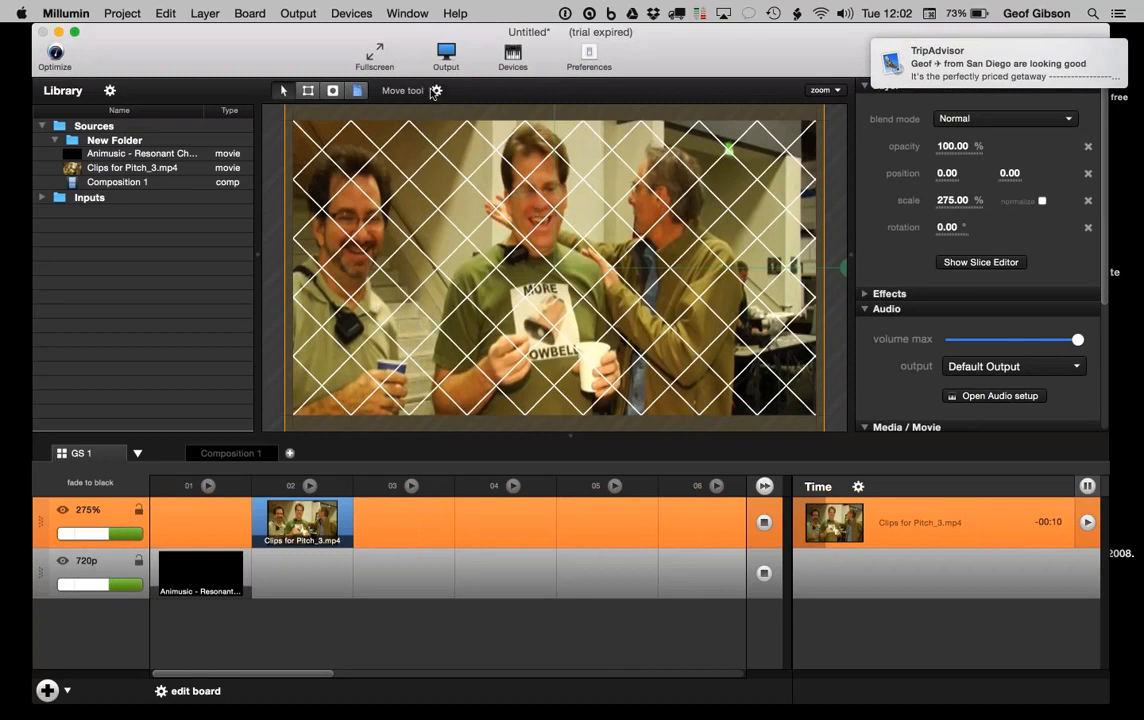
# Step: Try Fit to workspace, 50% and 200% preview zoom before settling on 25%
pyautogui.click(822, 90)
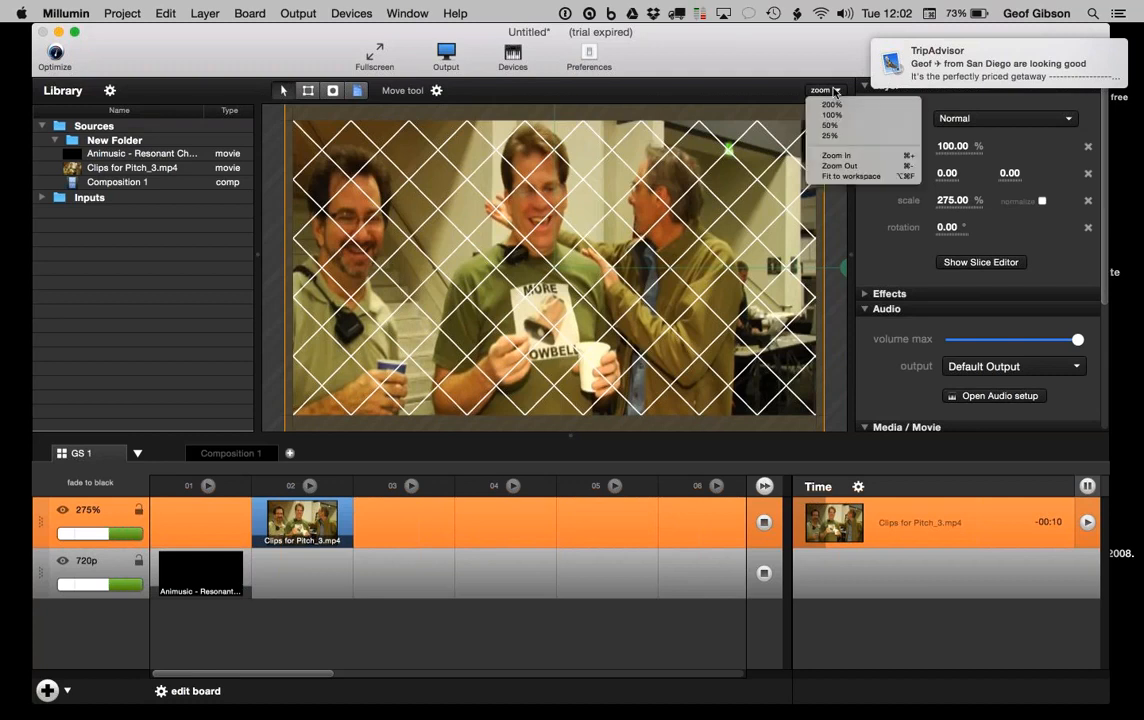
pyautogui.click(847, 177)
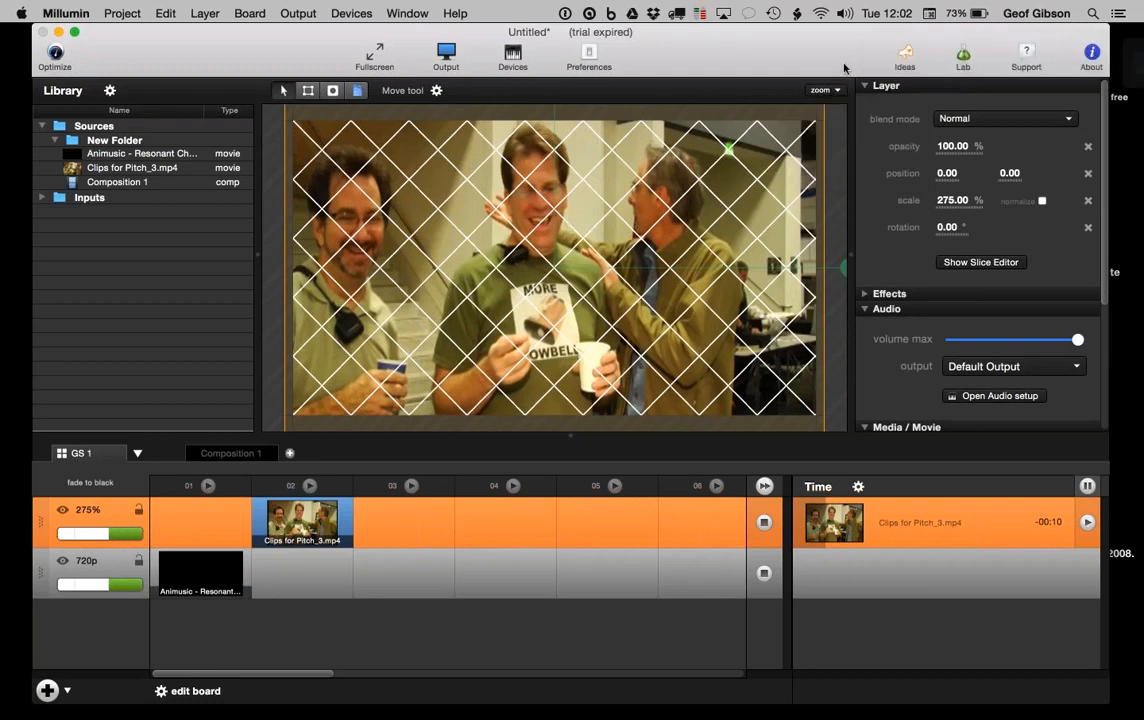
pyautogui.click(822, 90)
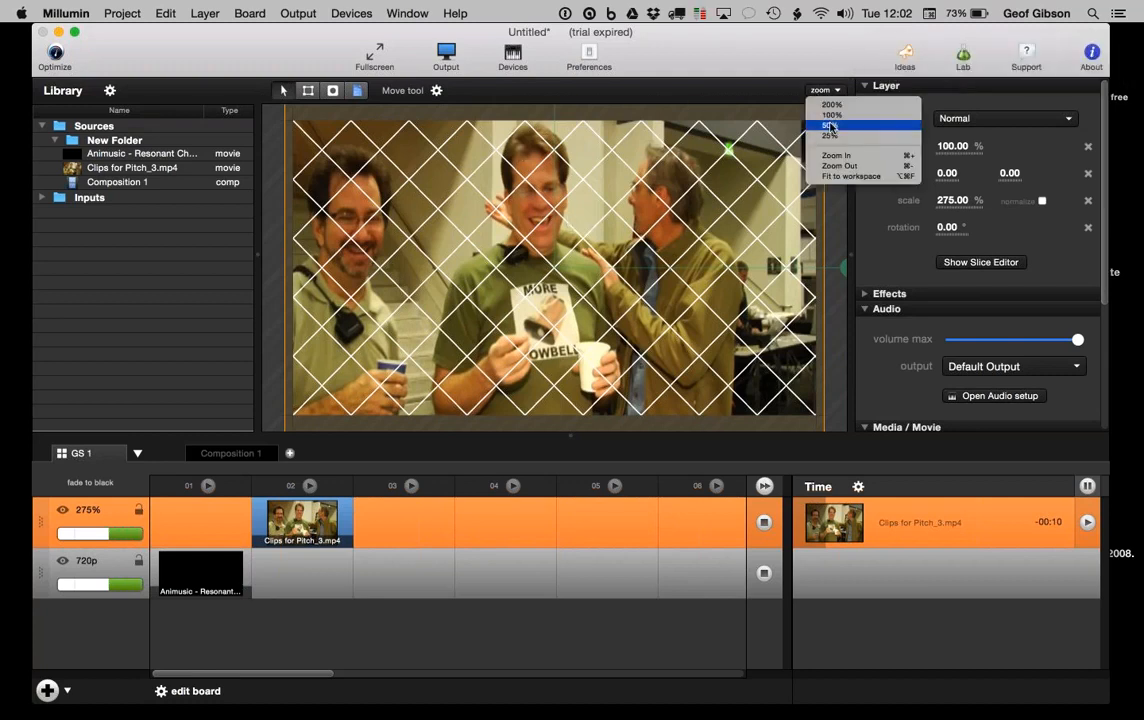
pyautogui.click(830, 127)
pyautogui.click(822, 90)
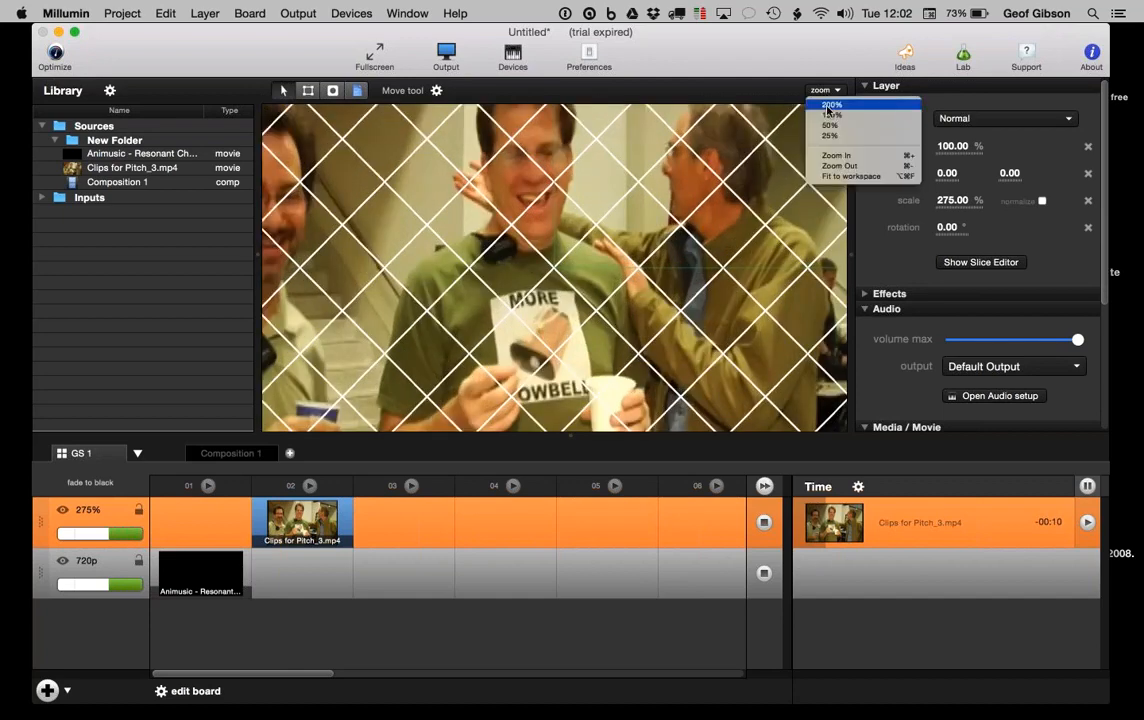
pyautogui.click(828, 106)
pyautogui.click(822, 90)
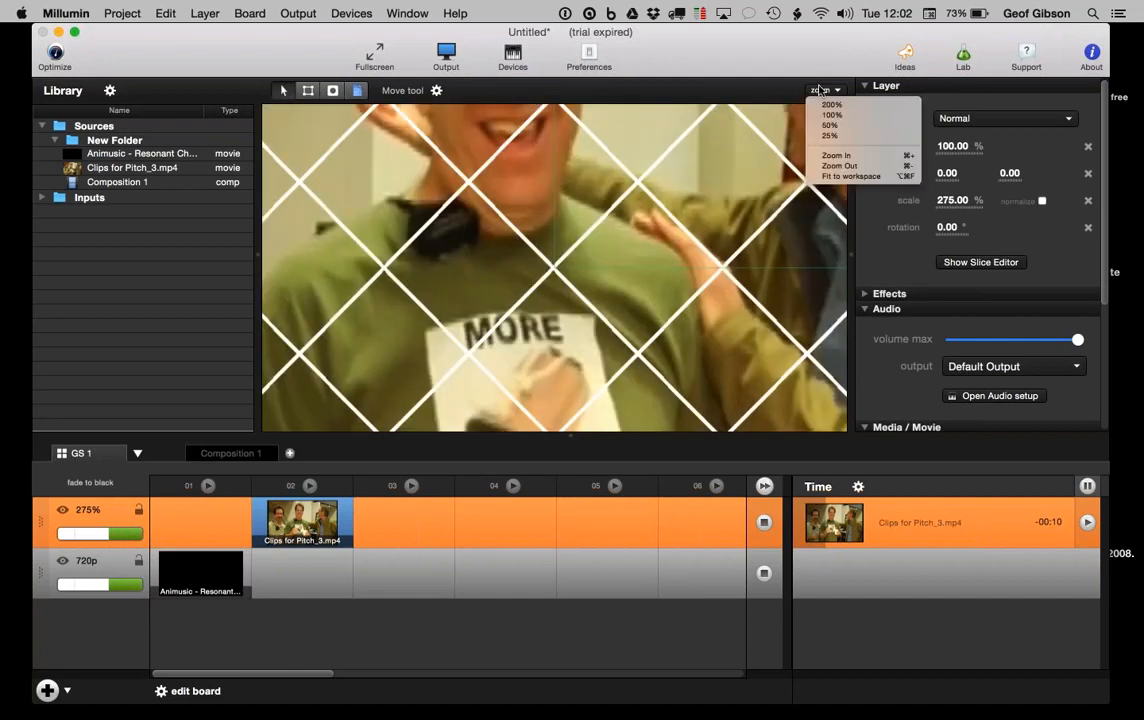
pyautogui.click(829, 137)
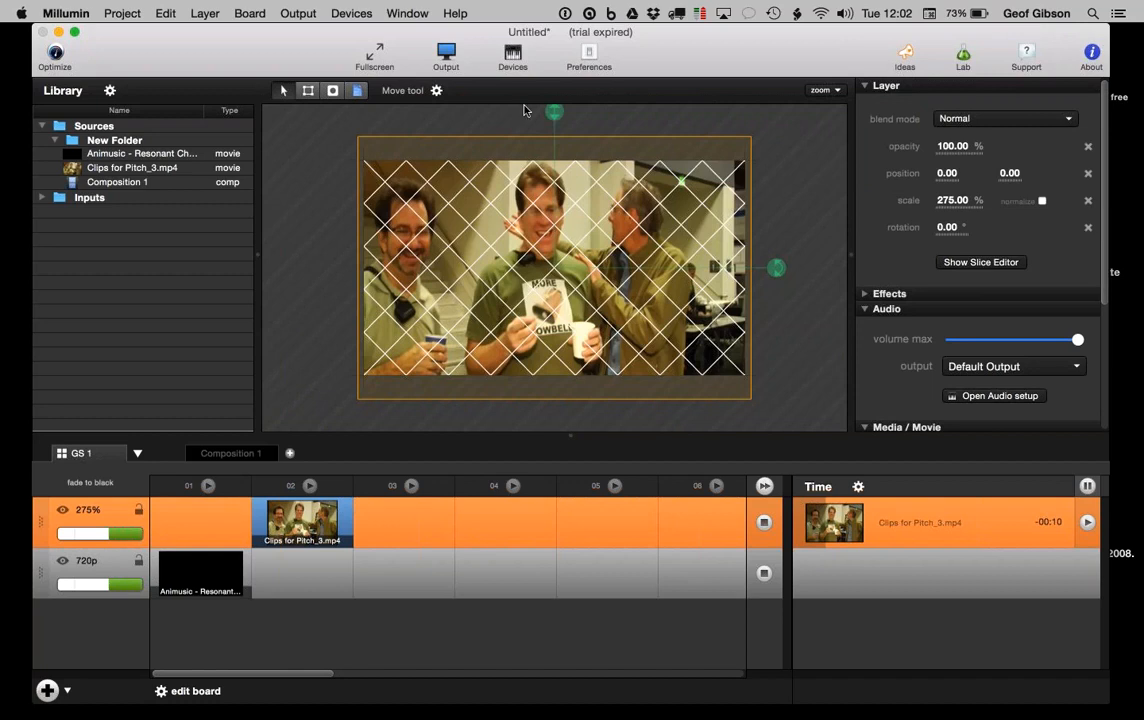
# Step: Toggle the Move tool's Show extra controls off and back on
pyautogui.click(436, 90)
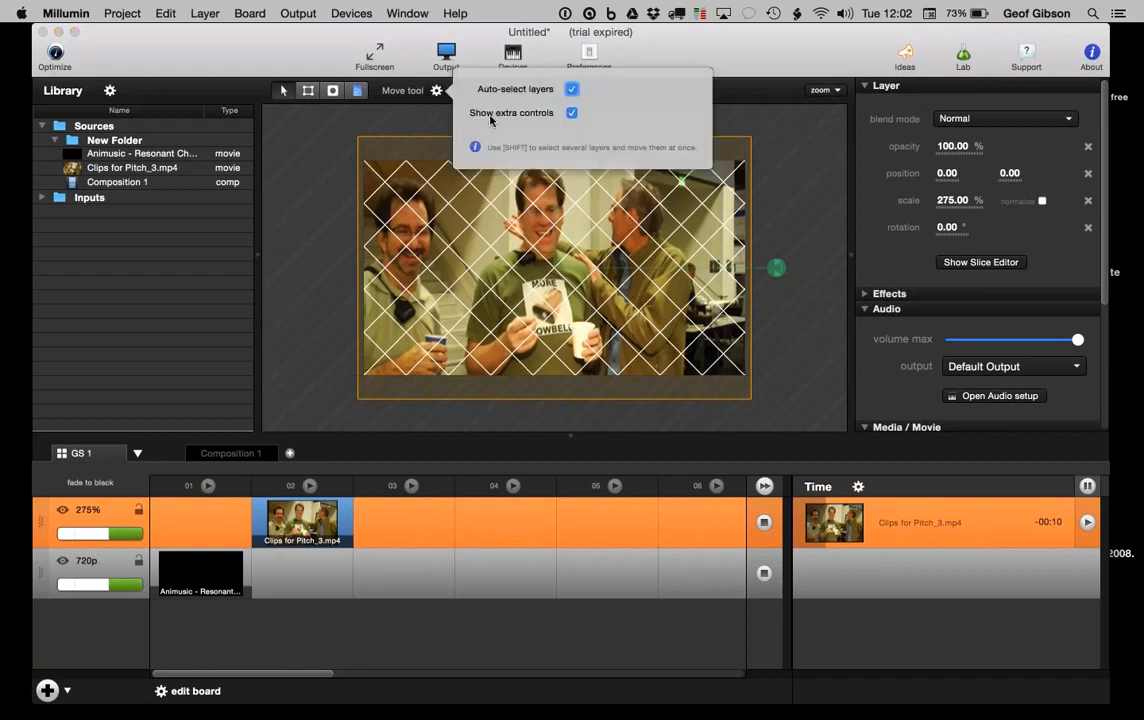
pyautogui.click(570, 114)
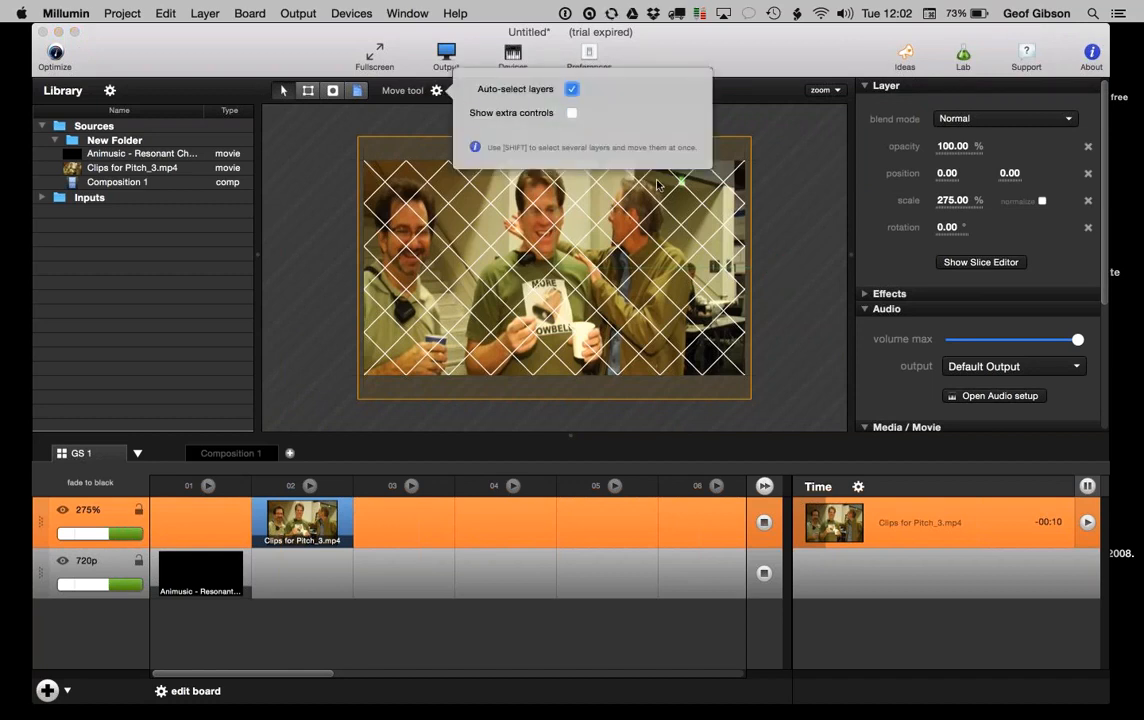
pyautogui.click(572, 114)
pyautogui.click(329, 120)
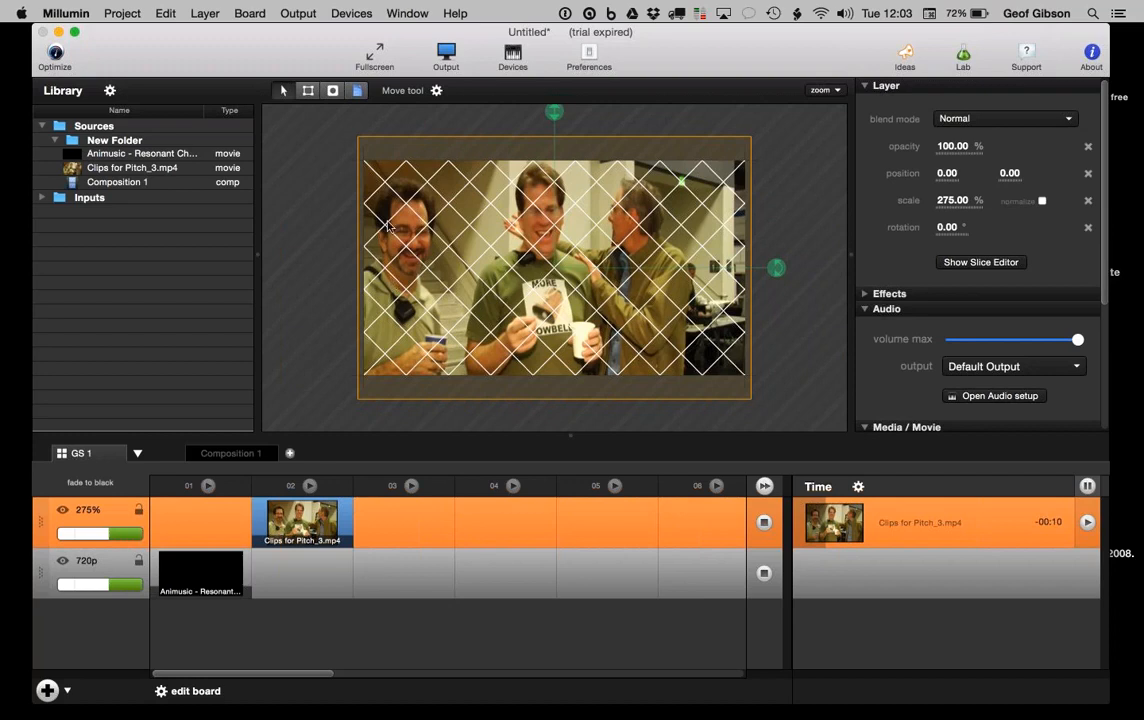
pyautogui.click(62, 511)
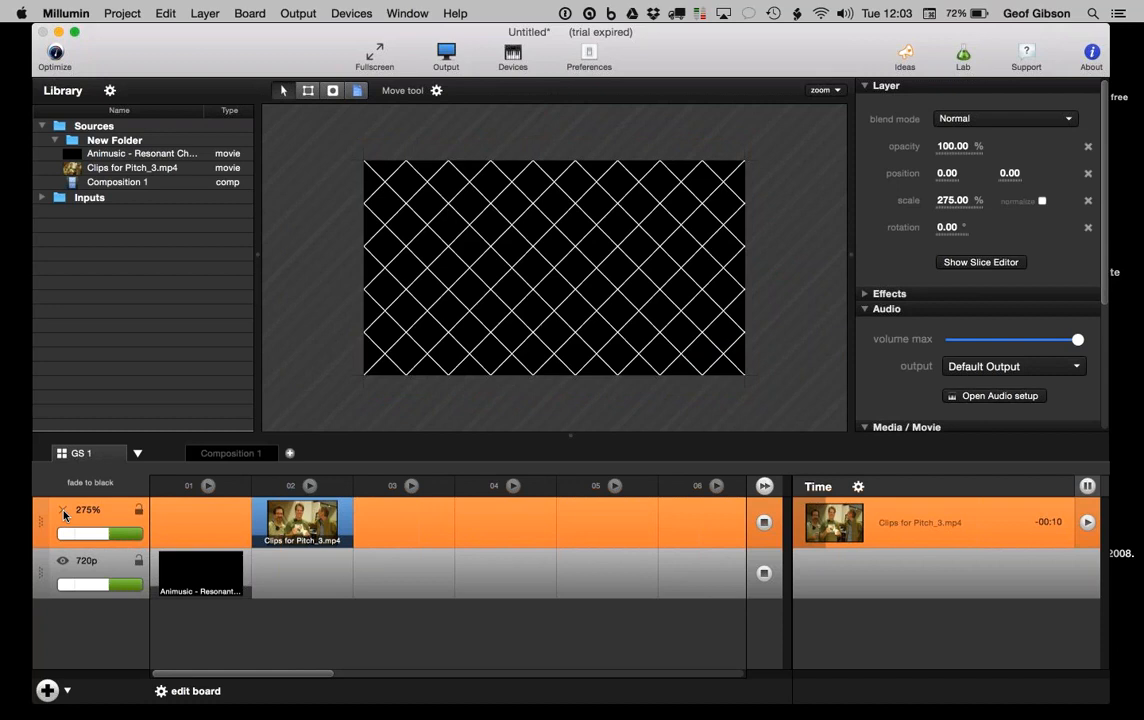
pyautogui.click(62, 511)
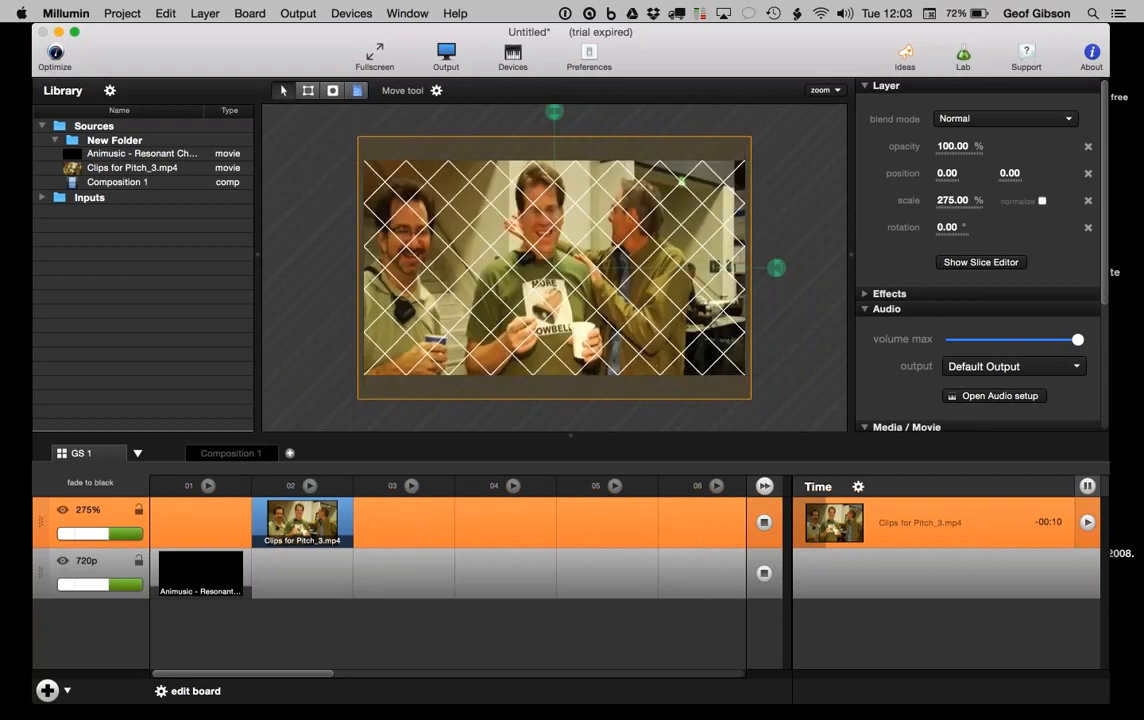